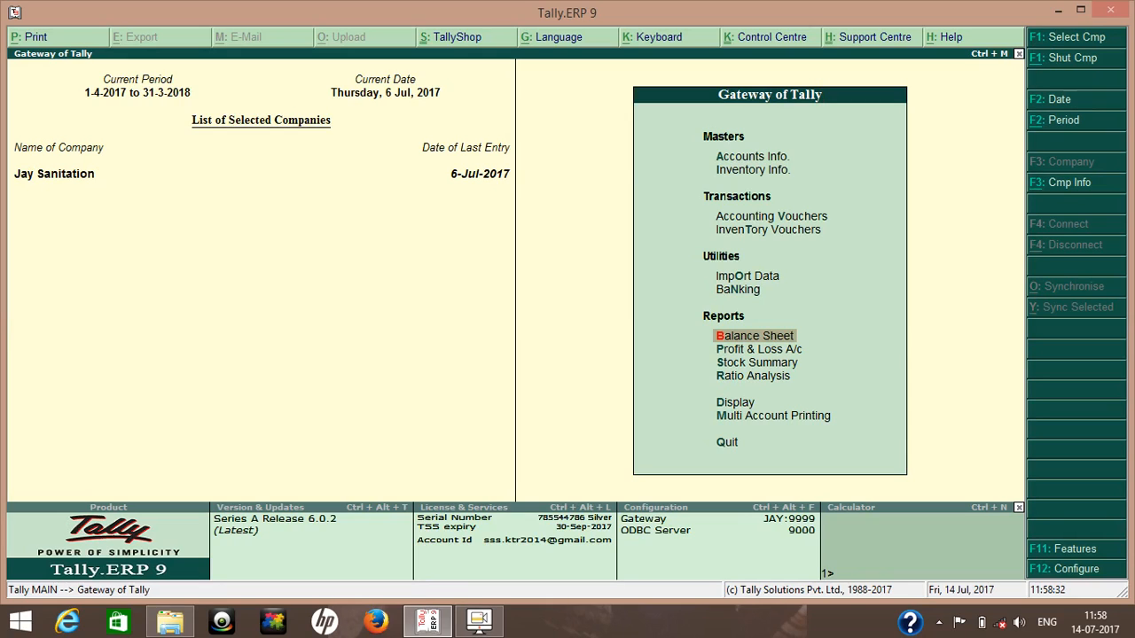
Open the company's GST details from its statutory and taxation features.
key("F11")
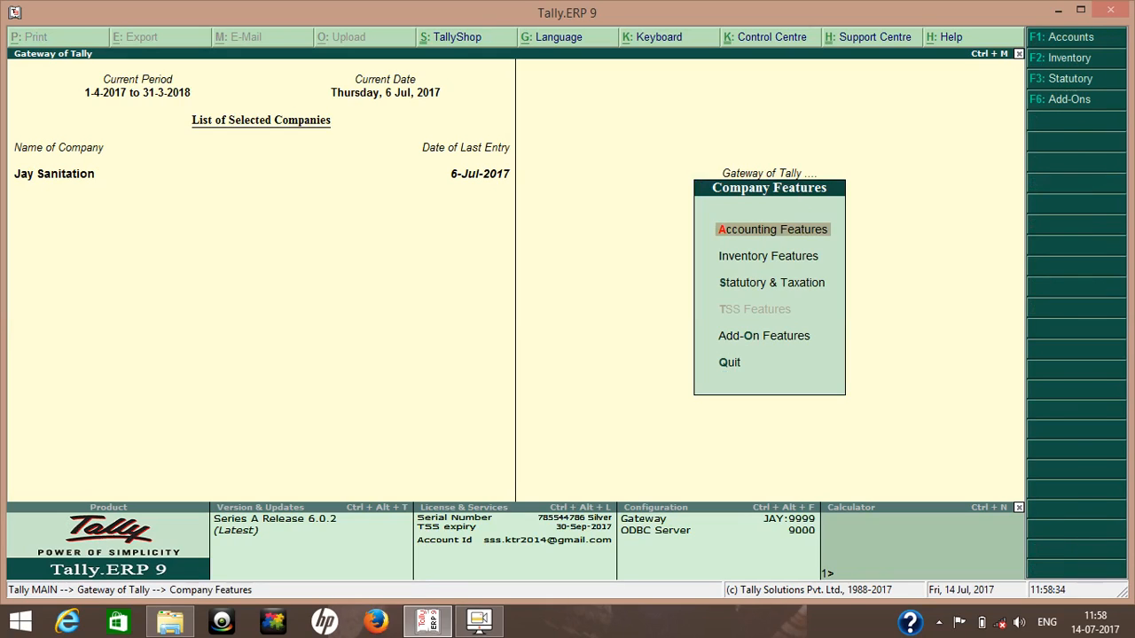
key("Down")
key("Down")
key("Return")
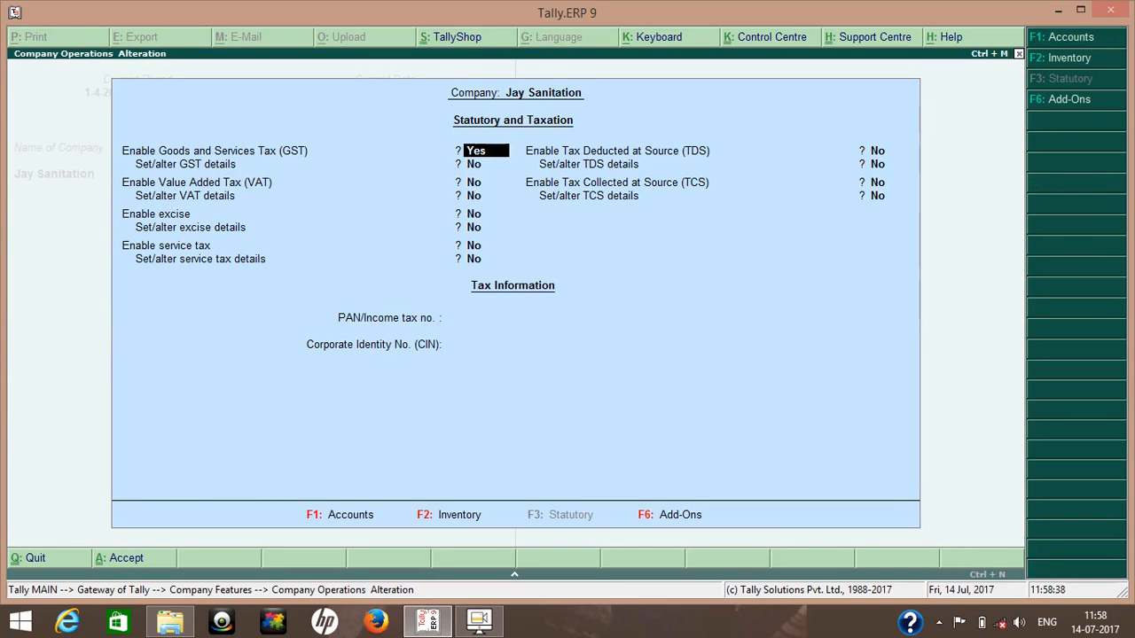
key("Return")
key("y")
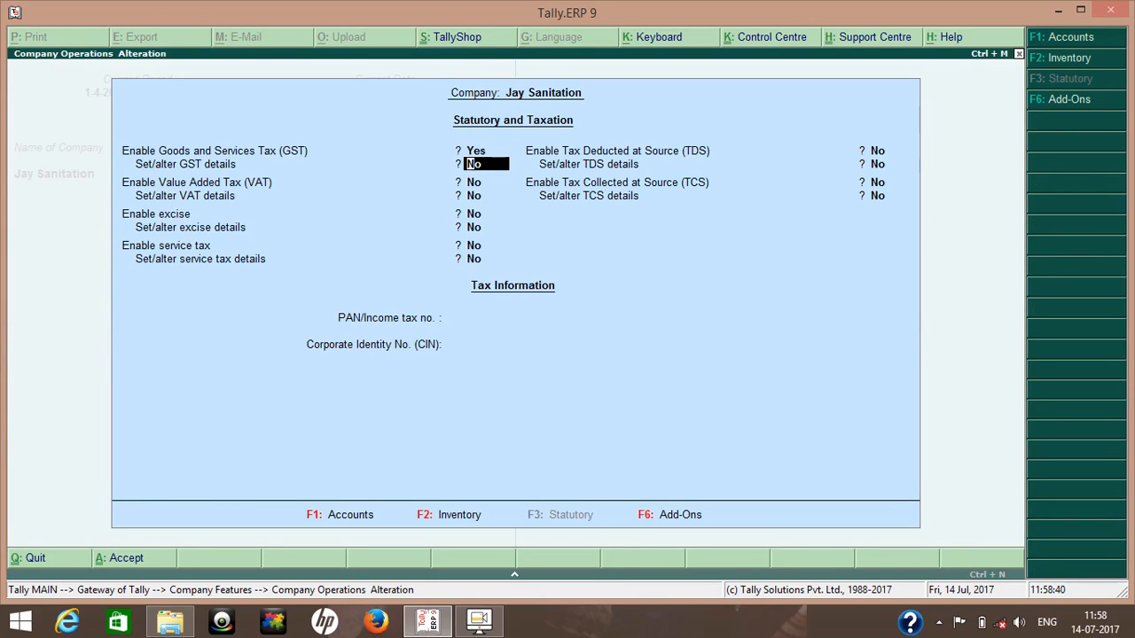
key("Return")
Check the company's GST details, including the LUT/Bond option, accept the statutory settings and return to the Gateway of Tally.
key("Return")
key("Return")
key("Return")
key("Return")
key("Return")
key("Return")
key("Return")
key("Return")
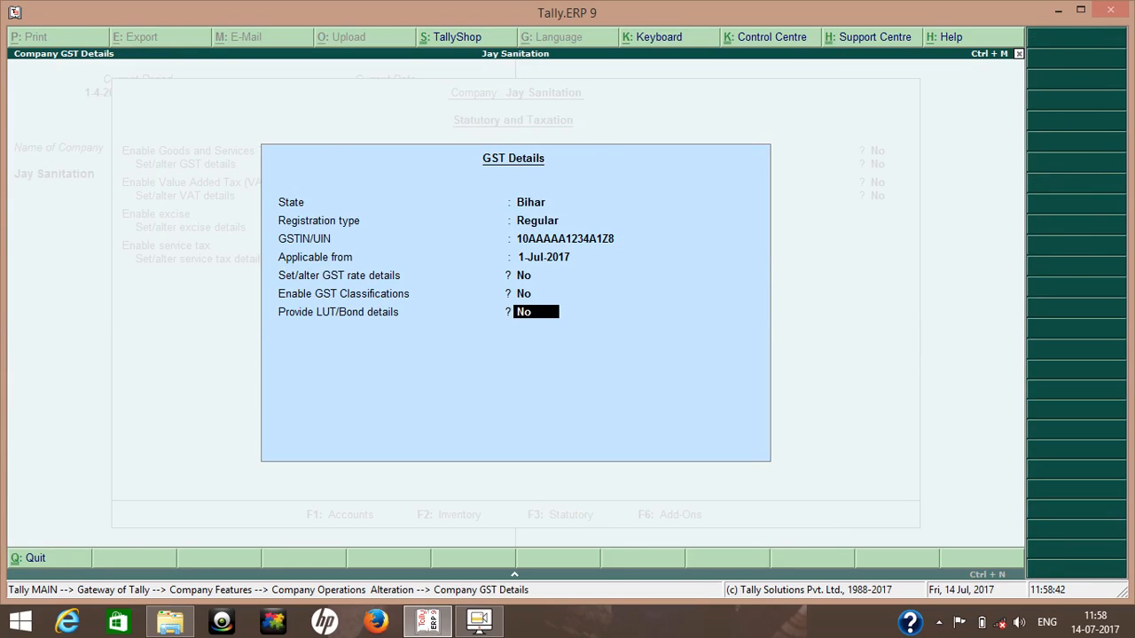
key("Return")
key("Return")
key("Return")
key("Return")
key("Return")
key("Return")
key("Return")
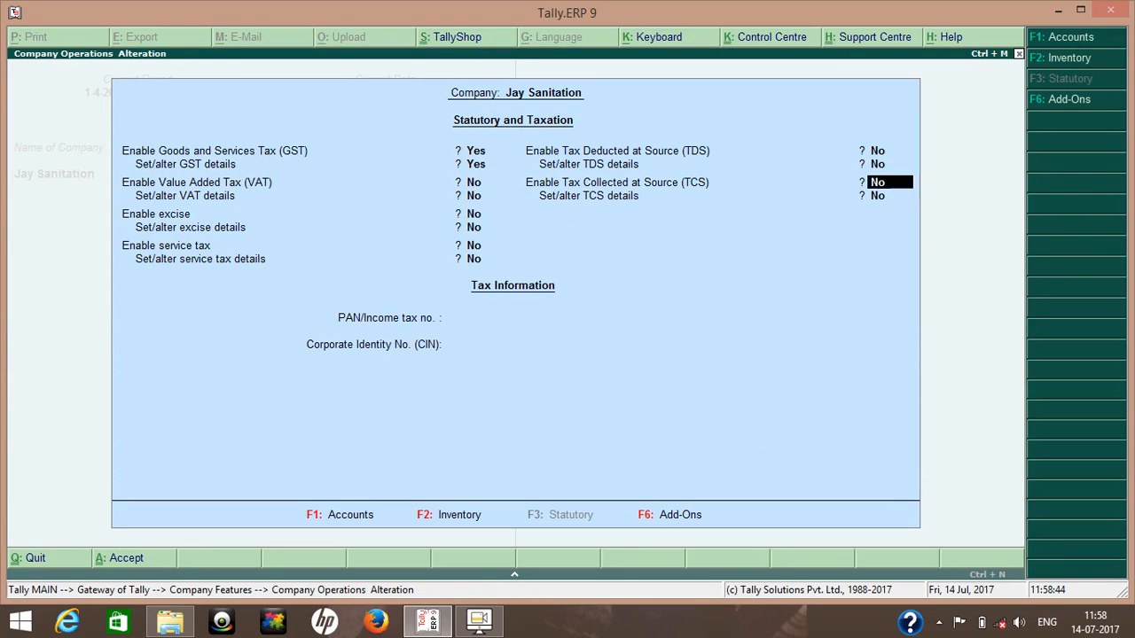
key("Return")
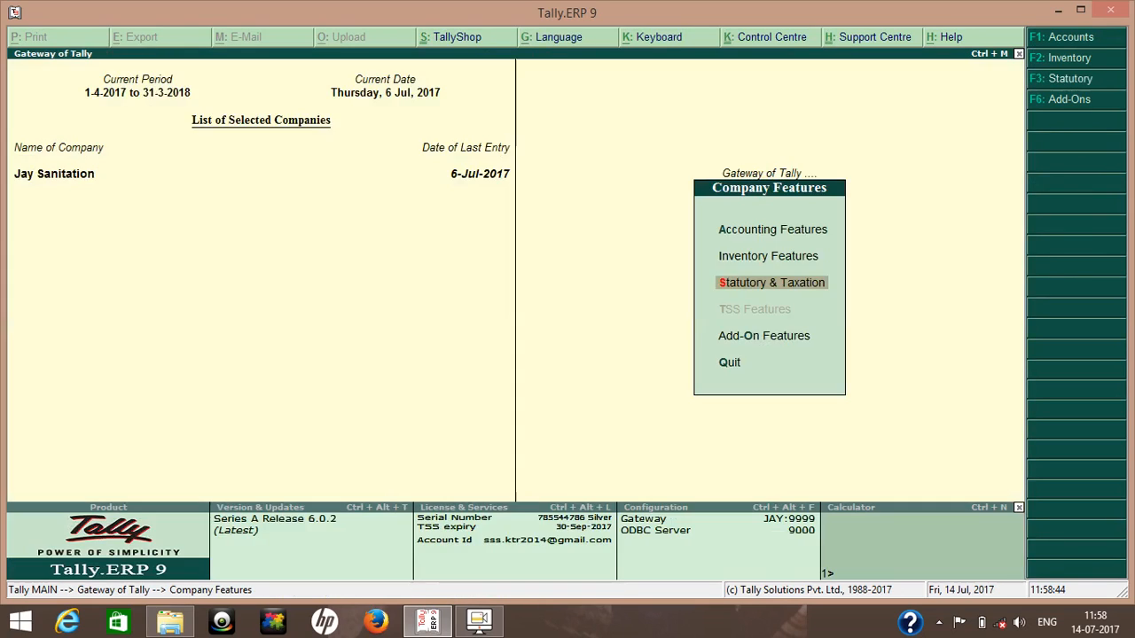
key("Return")
key("Escape")
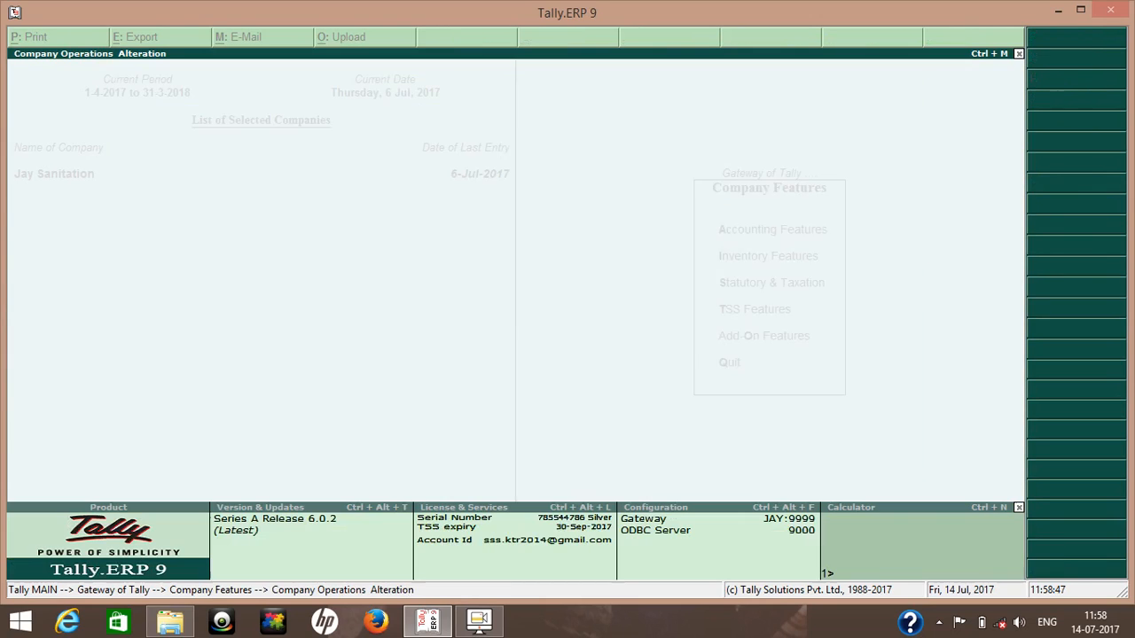
key("Escape")
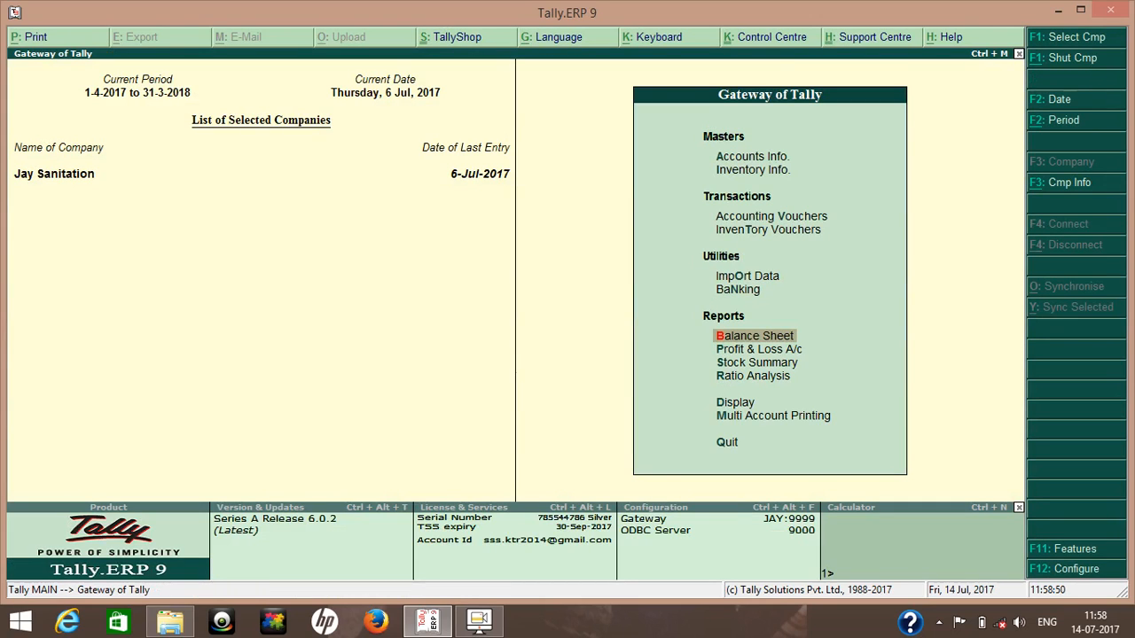
Open the stock group options in the inventory masters.
key("Up")
key("Up")
key("Up")
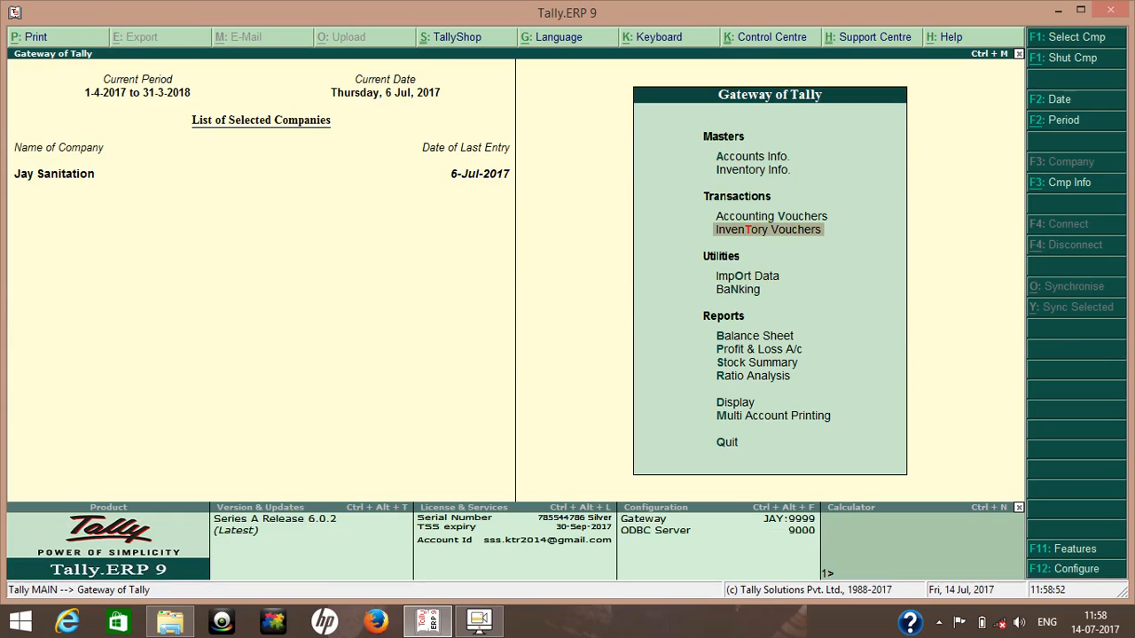
key("Up")
key("Up")
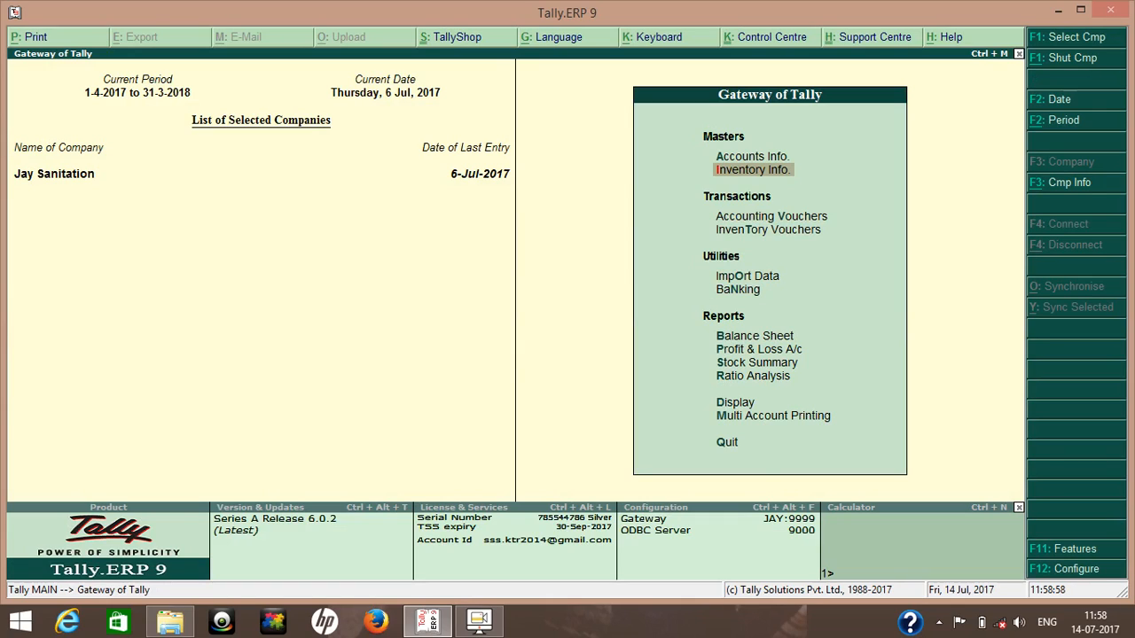
key("Return")
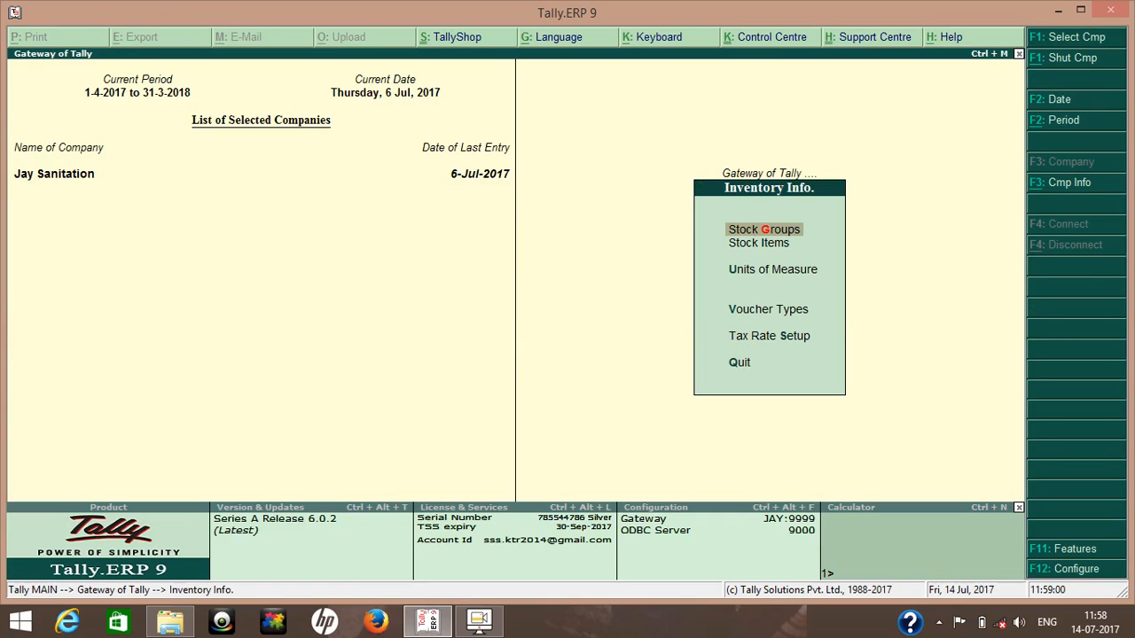
key("Return")
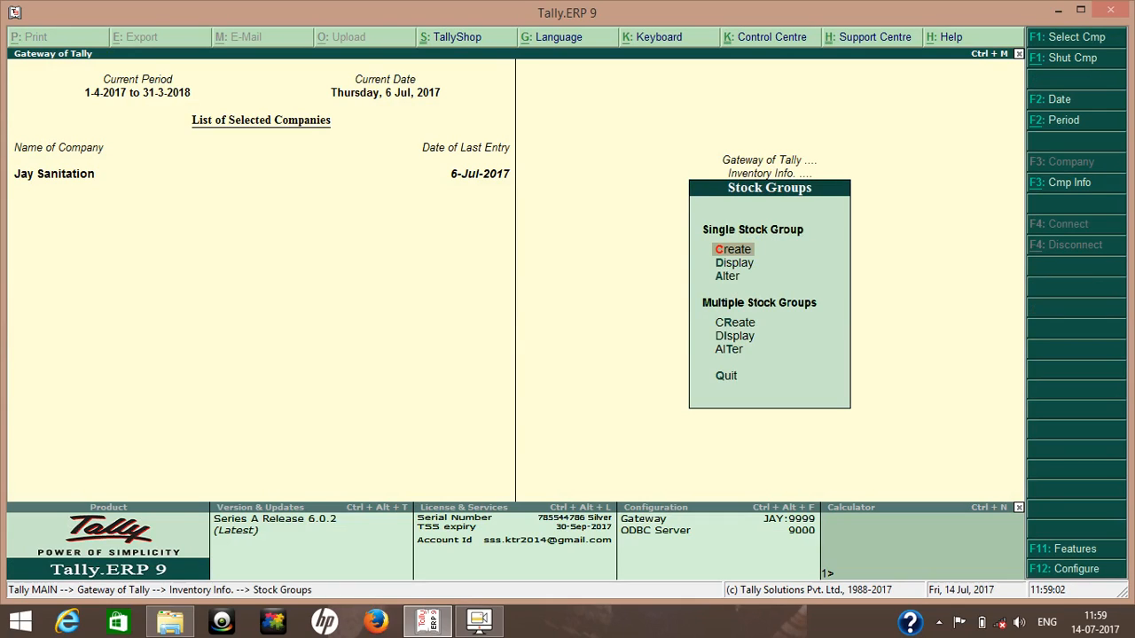
key("Return")
key("Escape")
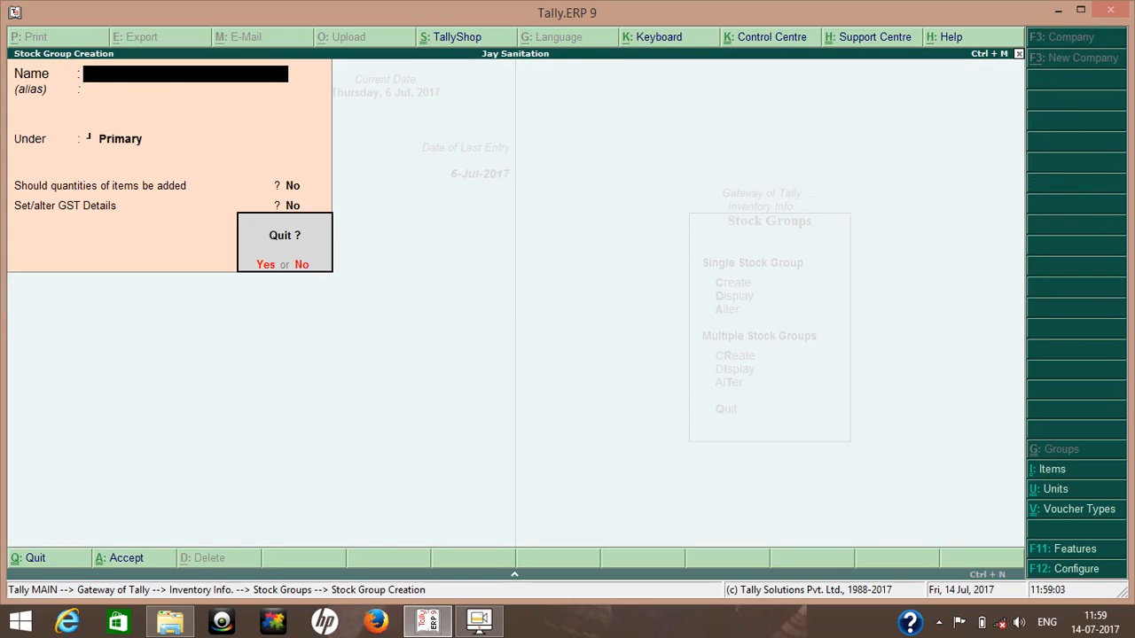
key("Return")
Open the Finished Goods stock group for alteration, check its settings and accept it.
key("Down")
key("Down")
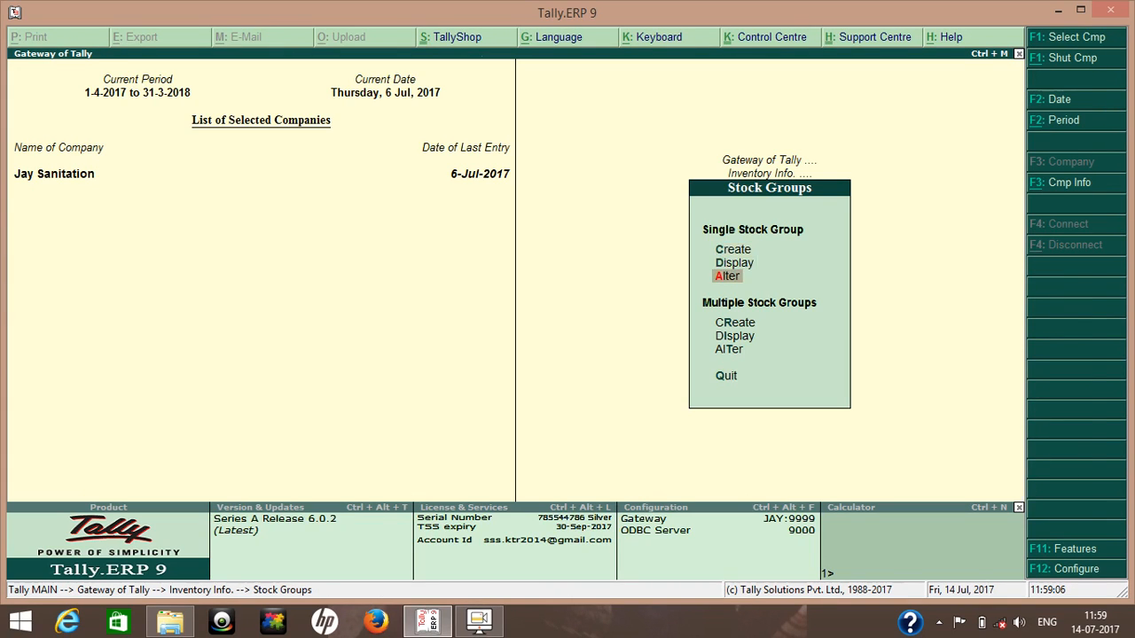
key("Return")
key("Down")
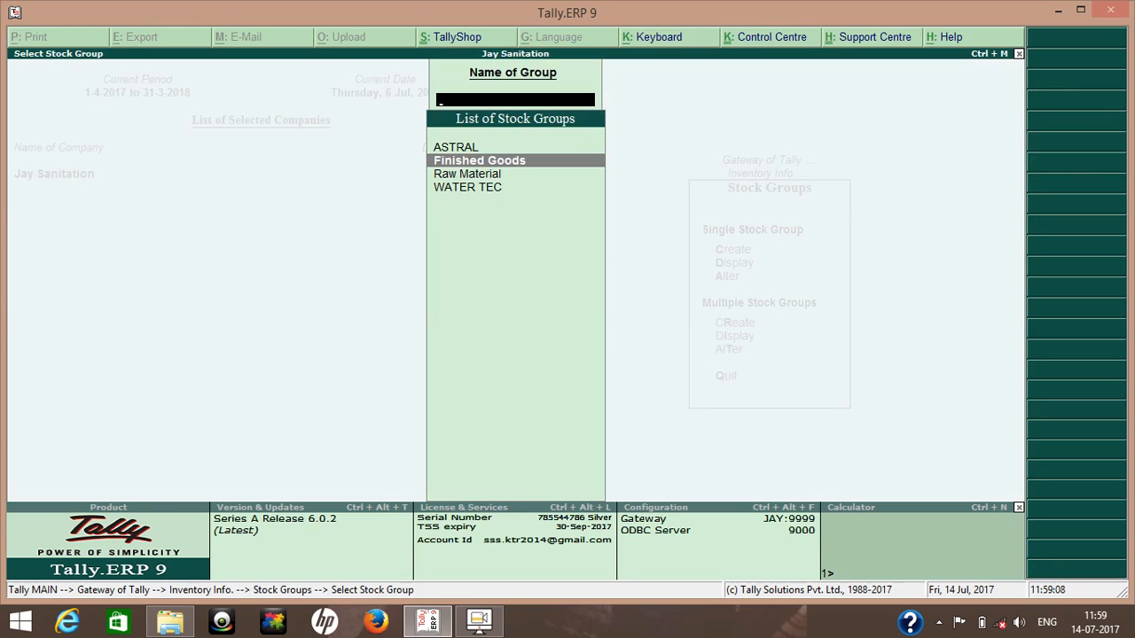
key("Return")
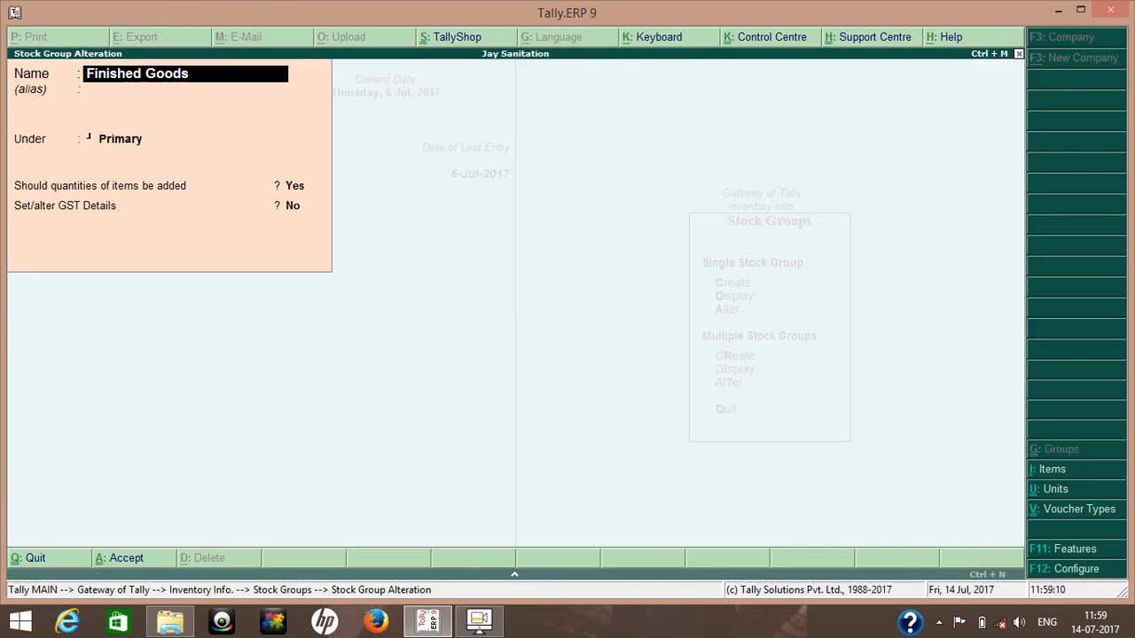
key("Return")
key("Return")
key("Return")
key("Return")
key("Return")
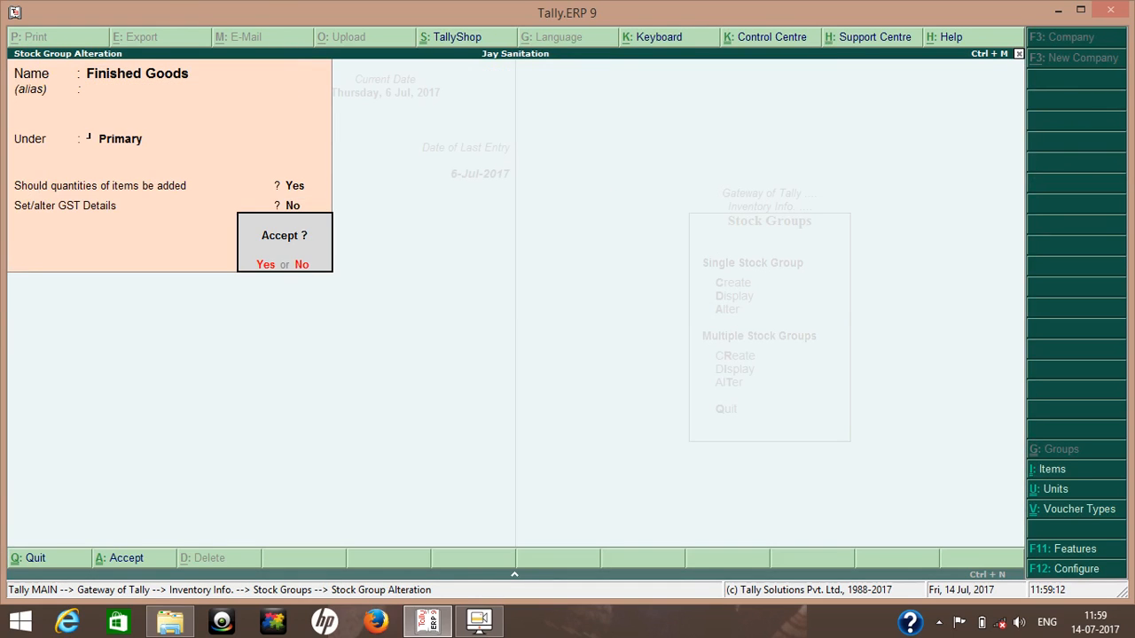
key("Return")
Check and accept the settings of the Raw Material stock group, and return to the inventory masters.
key("Down")
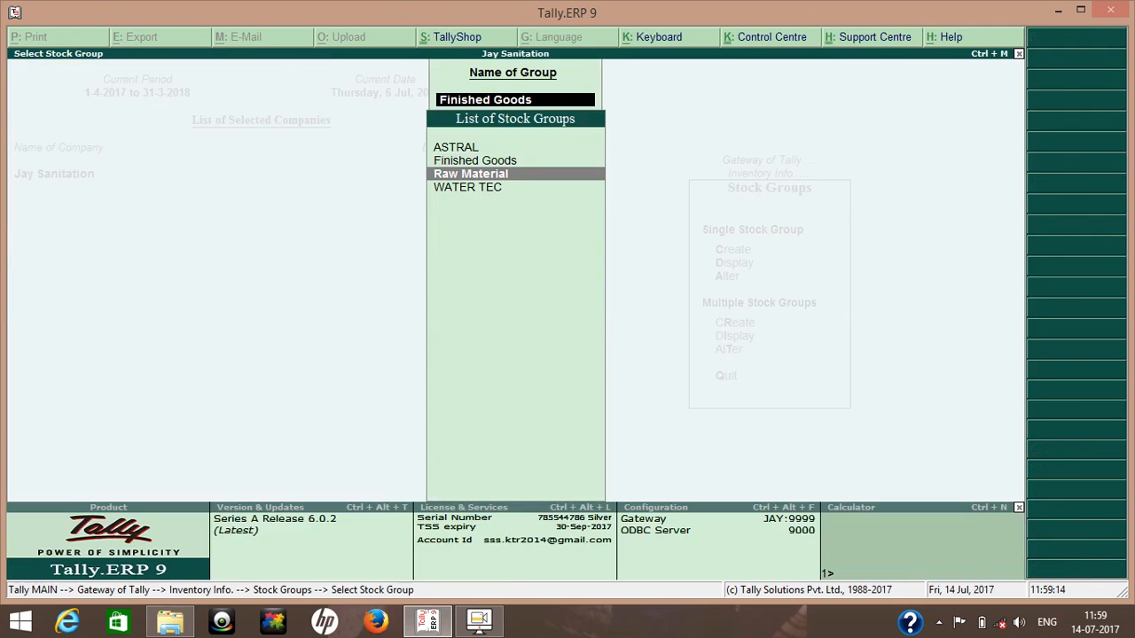
key("Return")
key("Return")
key("Return")
key("Return")
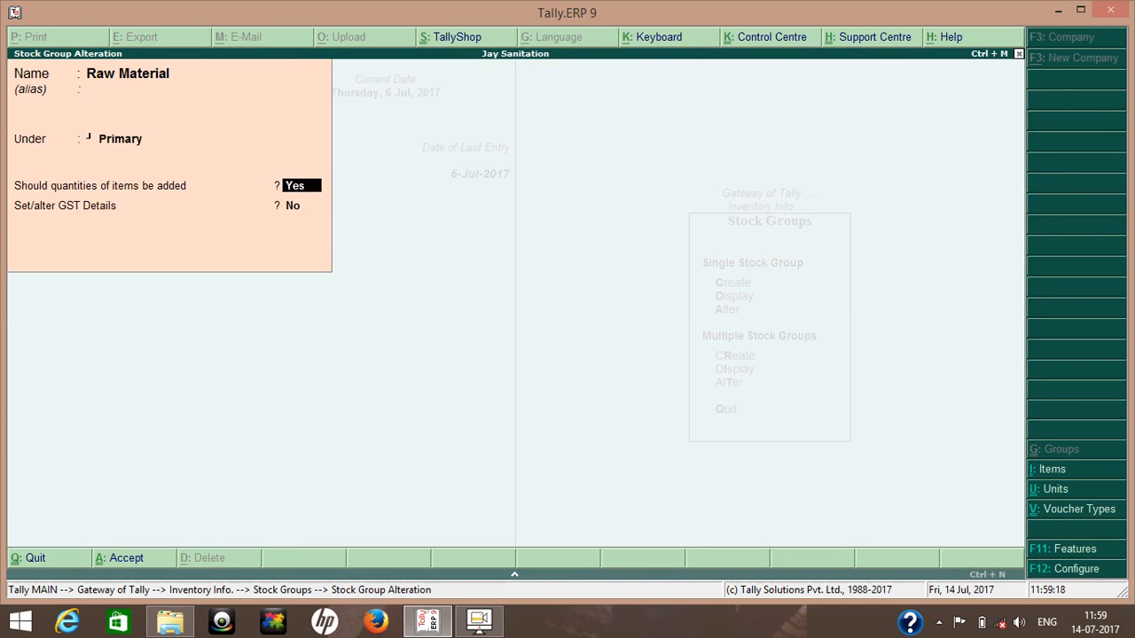
key("Return")
key("Return")
key("Return")
key("Escape")
key("Escape")
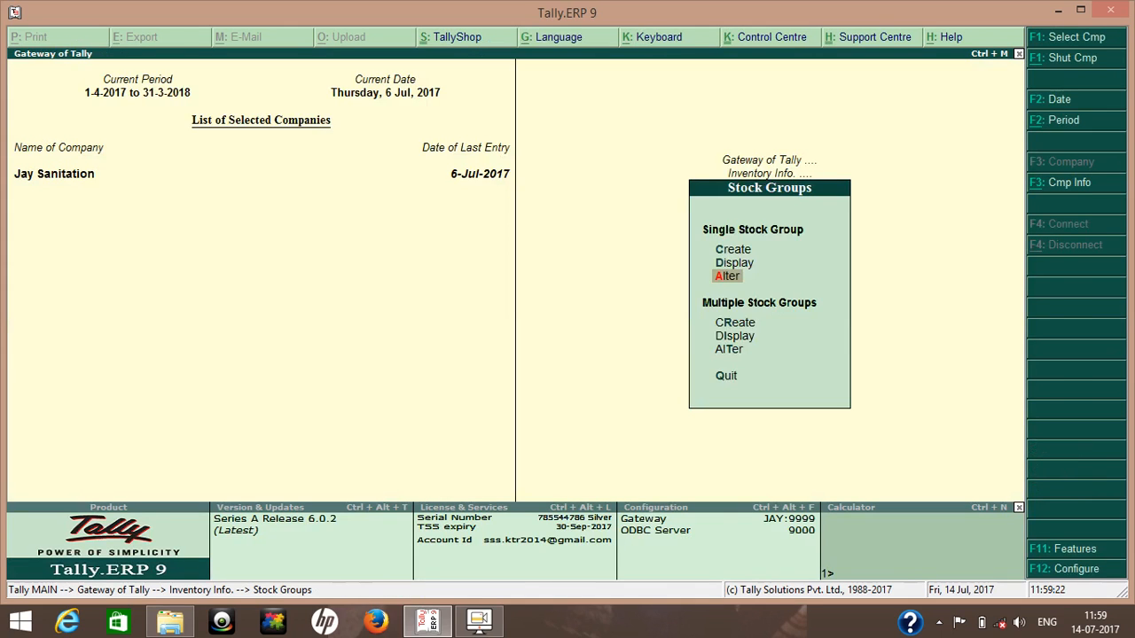
key("Escape")
Open the stock item Chain for alteration.
key("Down")
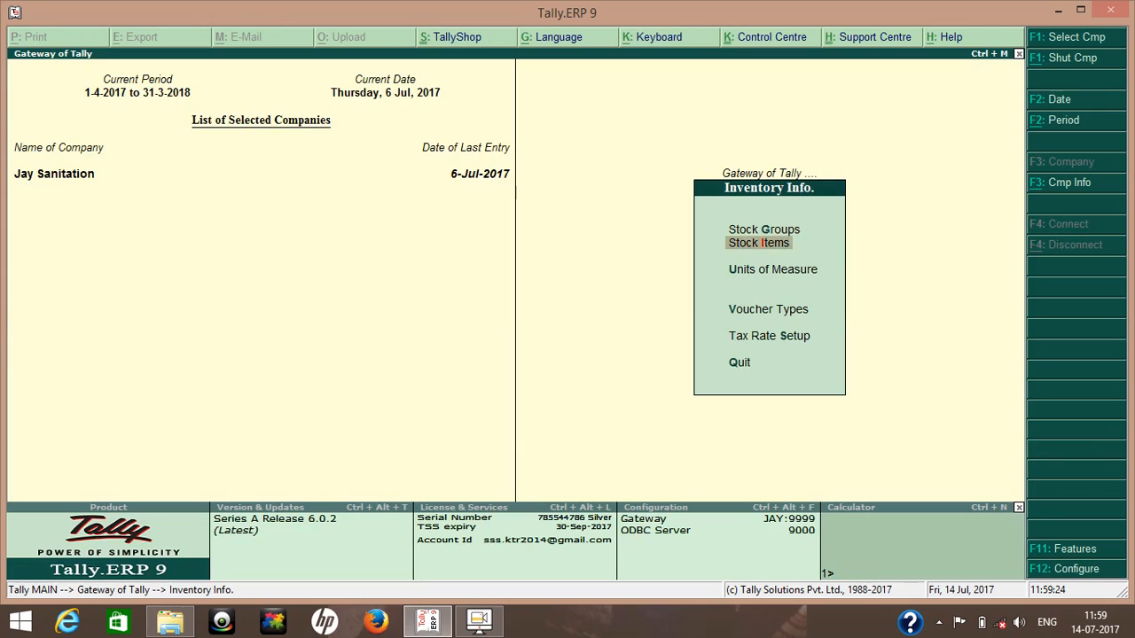
key("Return")
key("Down")
key("Down")
key("Return")
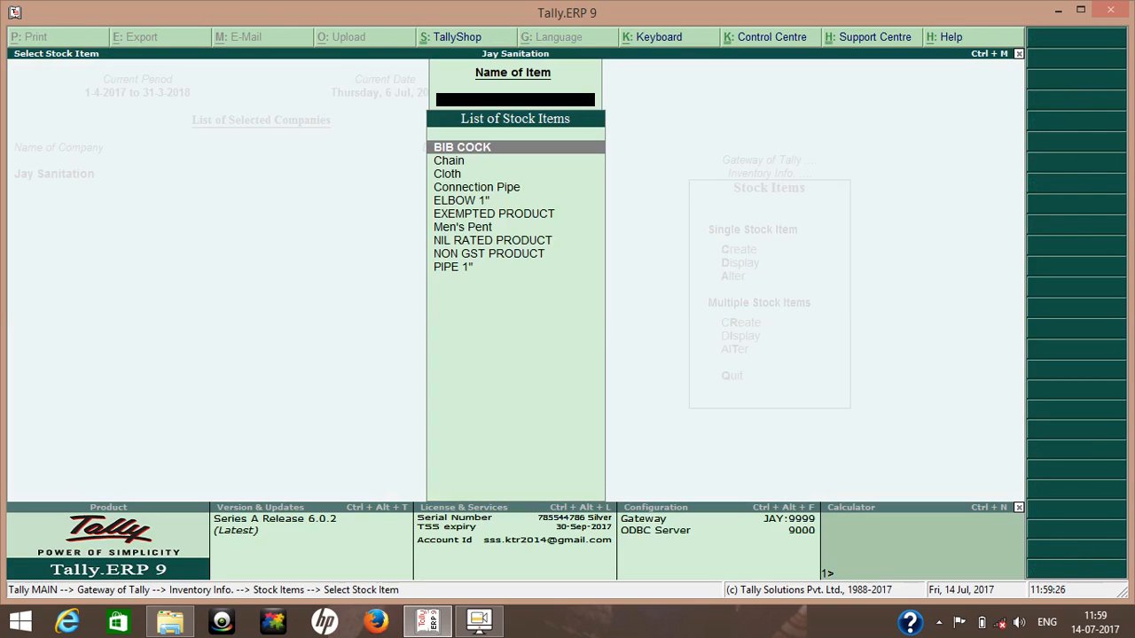
key("Down")
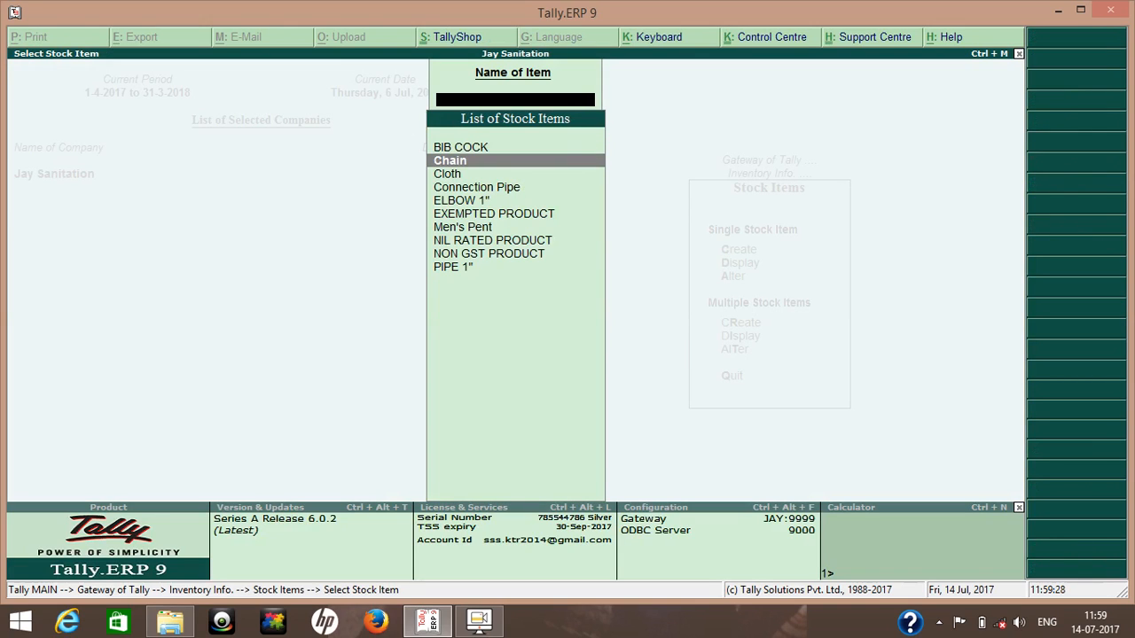
key("Return")
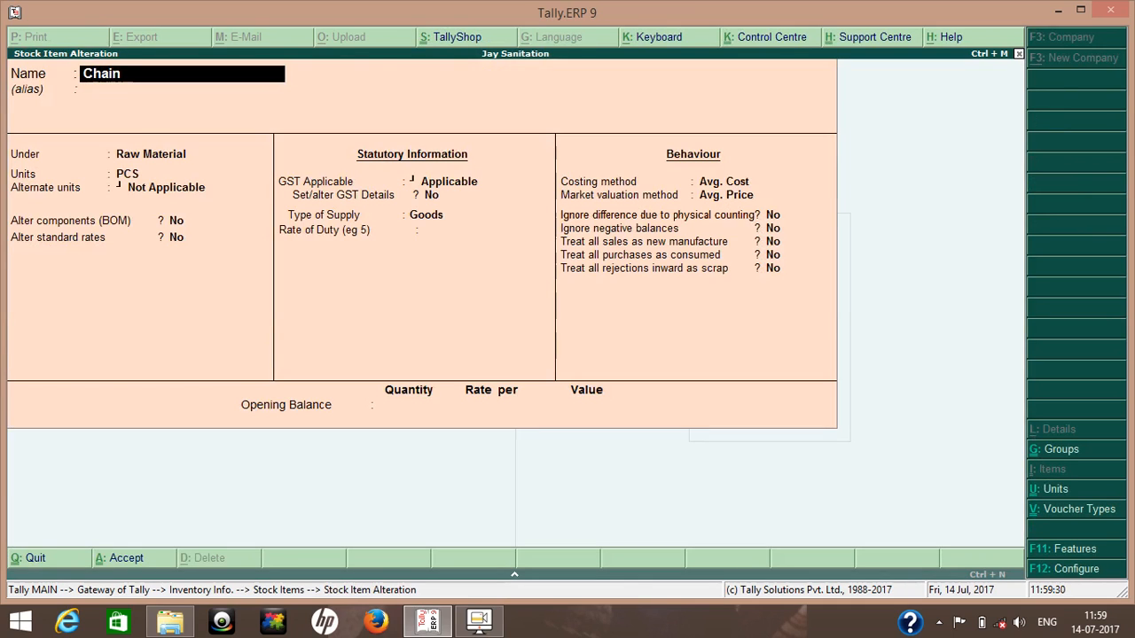
Set the Set/alter GST Details option of the Chain item to Yes and open its tax rate details.
key("Return")
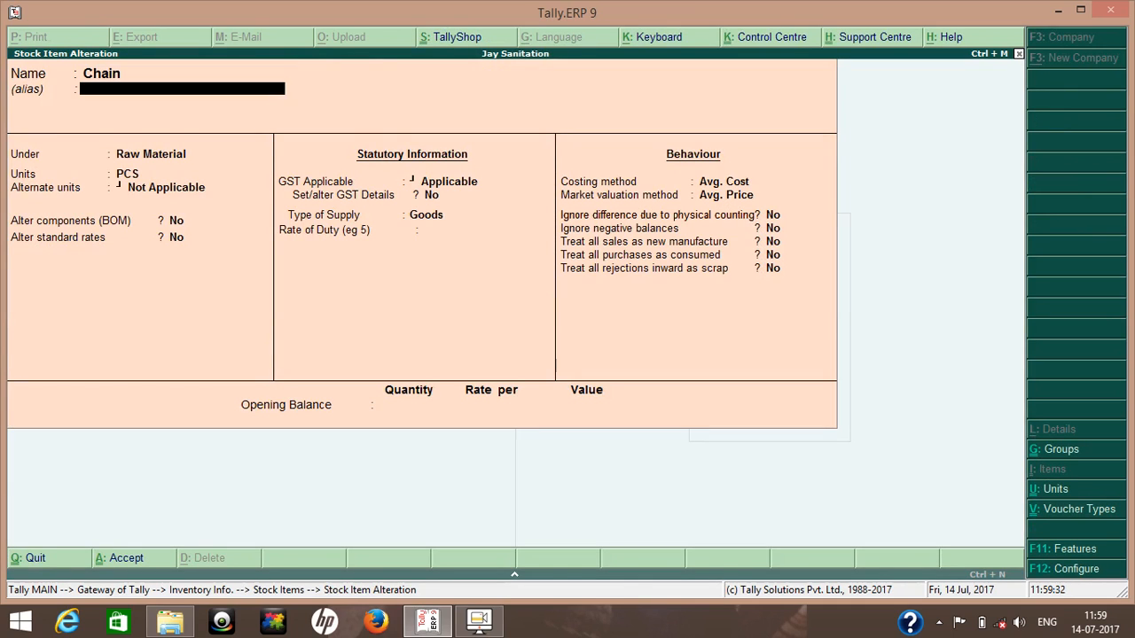
key("Return")
key("Return")
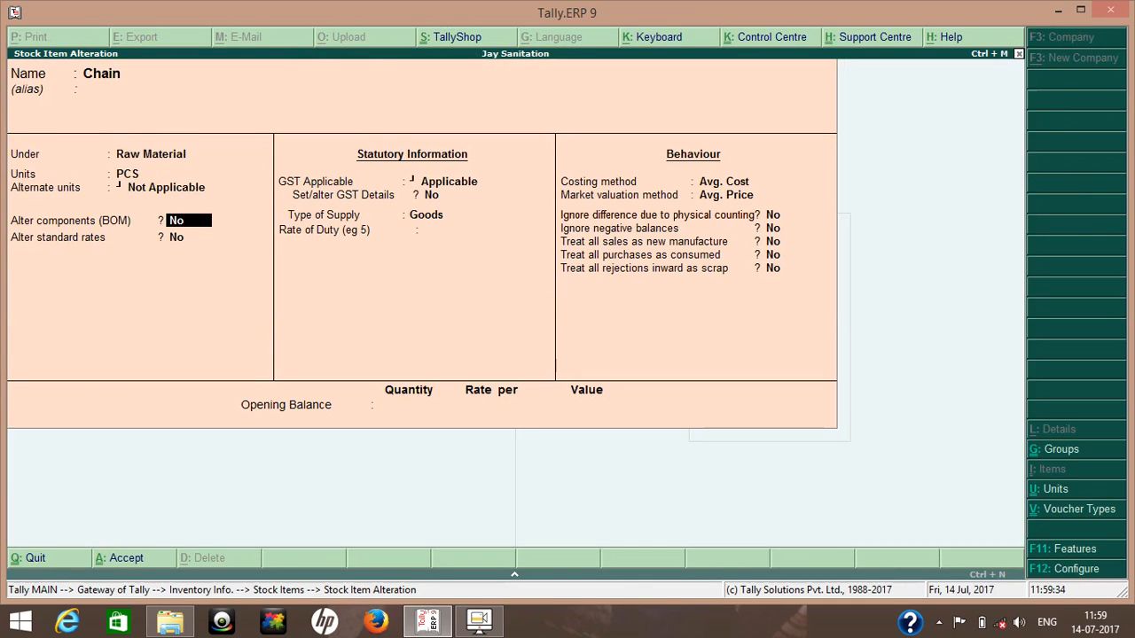
key("Return")
key("Return")
key("Return")
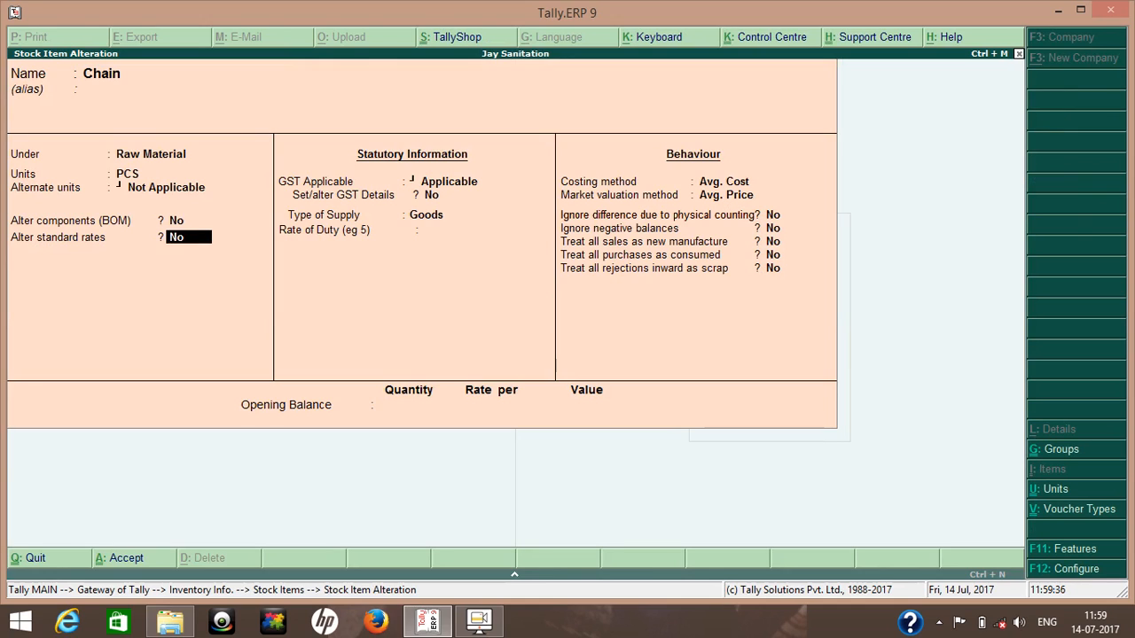
key("y")
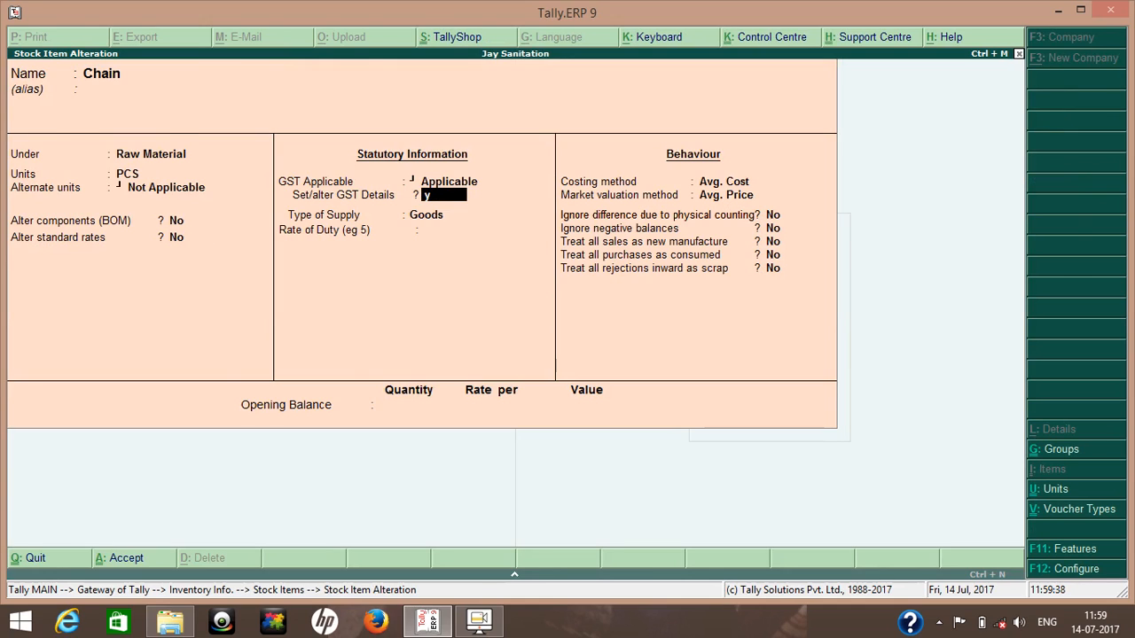
key("Return")
Check the Chain item's calculation type, taxability and integrated tax rate, and accept its GST details.
key("Return")
key("Return")
key("Return")
key("Return")
key("Return")
key("Return")
key("Return")
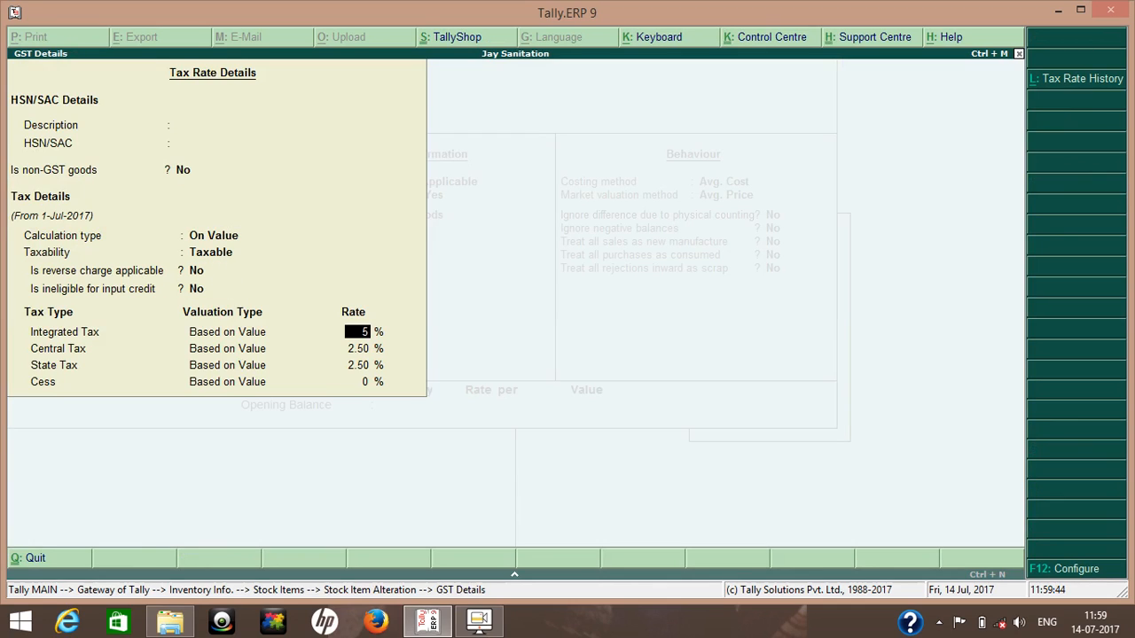
key("Return")
key("Return")
key("Return")
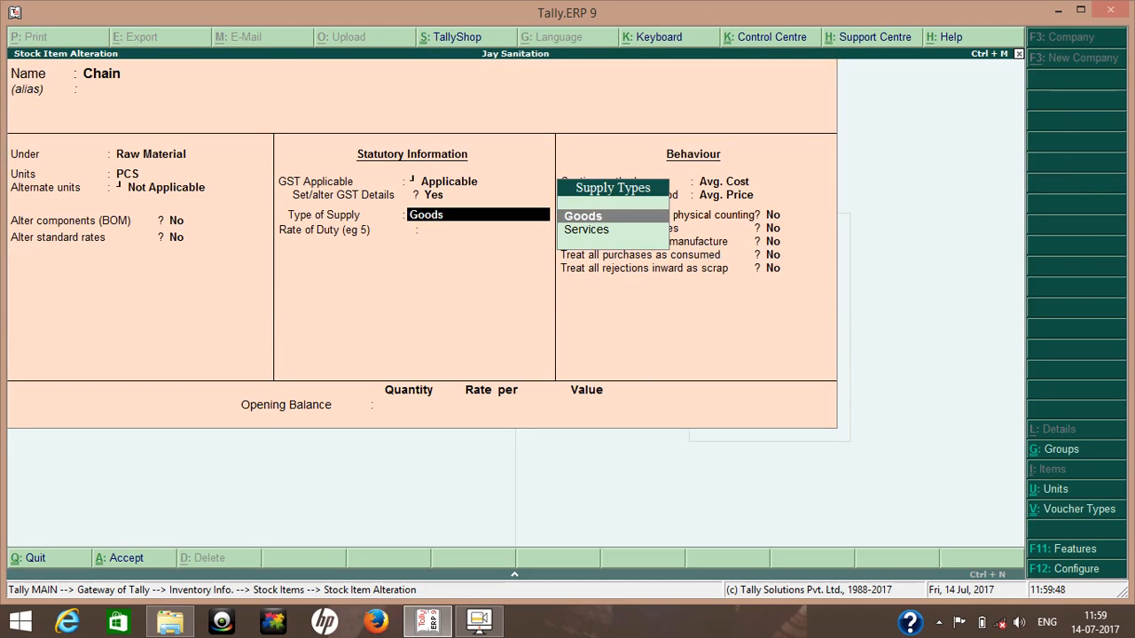
Keep Goods as the Chain item's type of supply, leave the rate of duty blank and save the item.
key("Return")
key("Return")
key("Return")
key("Return")
key("Return")
key("Return")
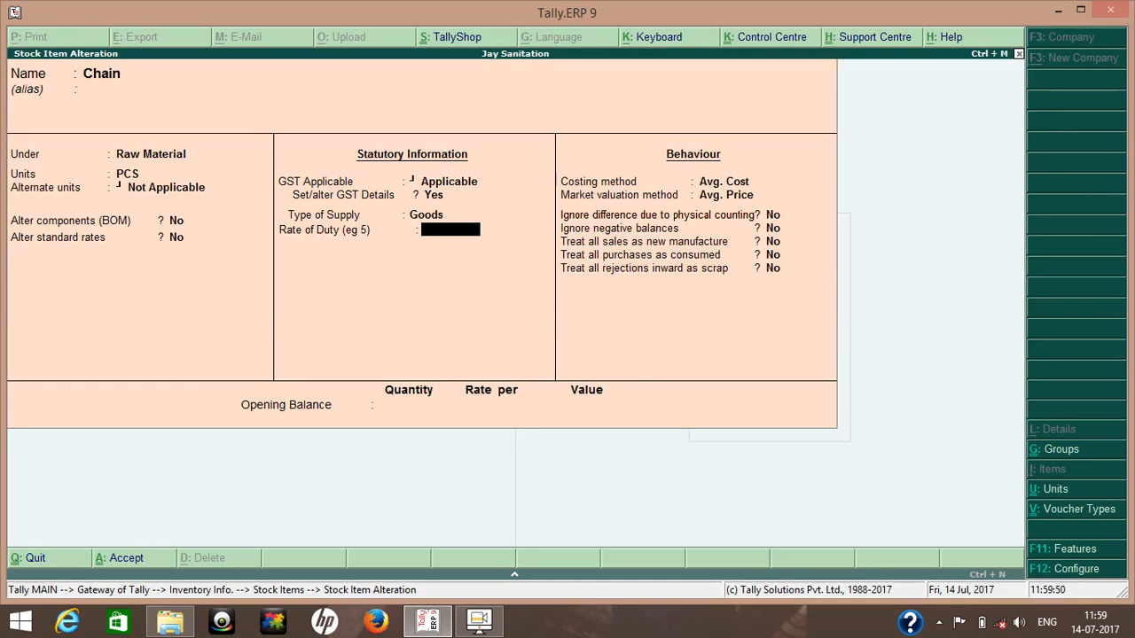
key("Return")
key("Return")
key("Return")
key("Return")
key("Return")
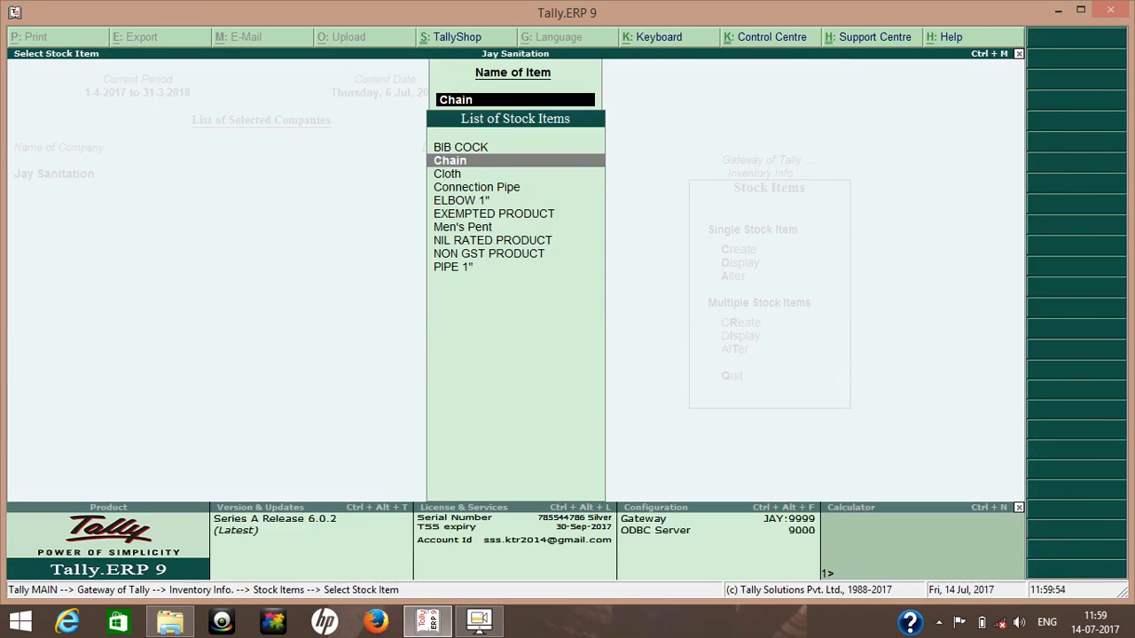
Open the stock item Cloth for alteration and set its Set/alter GST Details option to Yes.
key("Down")
key("Return")
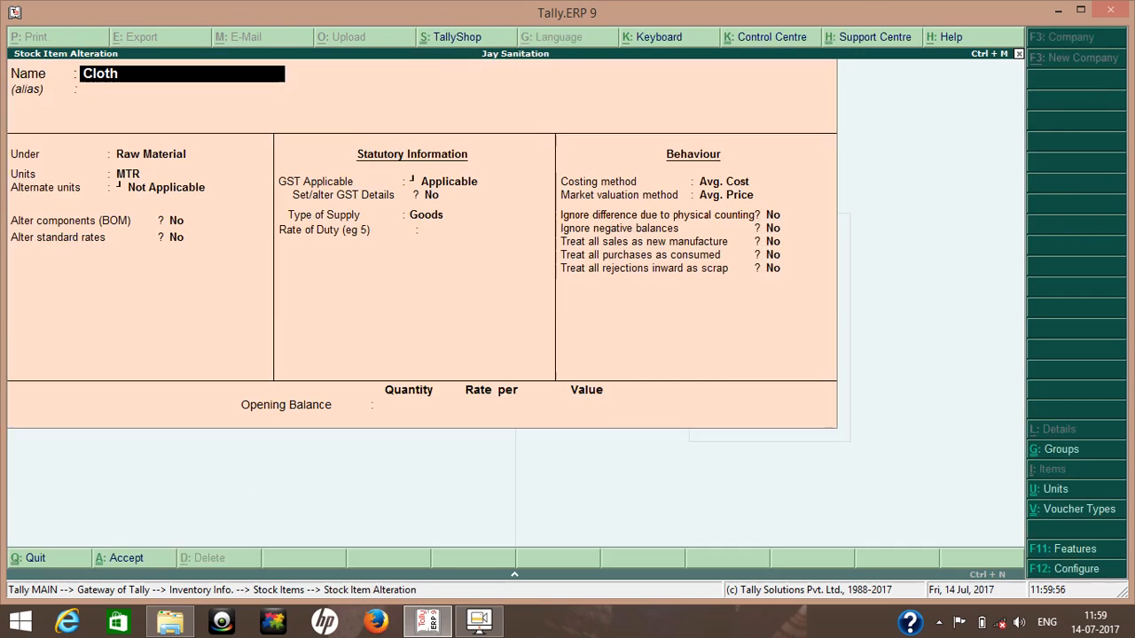
key("Return")
key("Return")
key("Return")
key("Return")
key("Return")
key("Return")
key("Return")
key("Return")
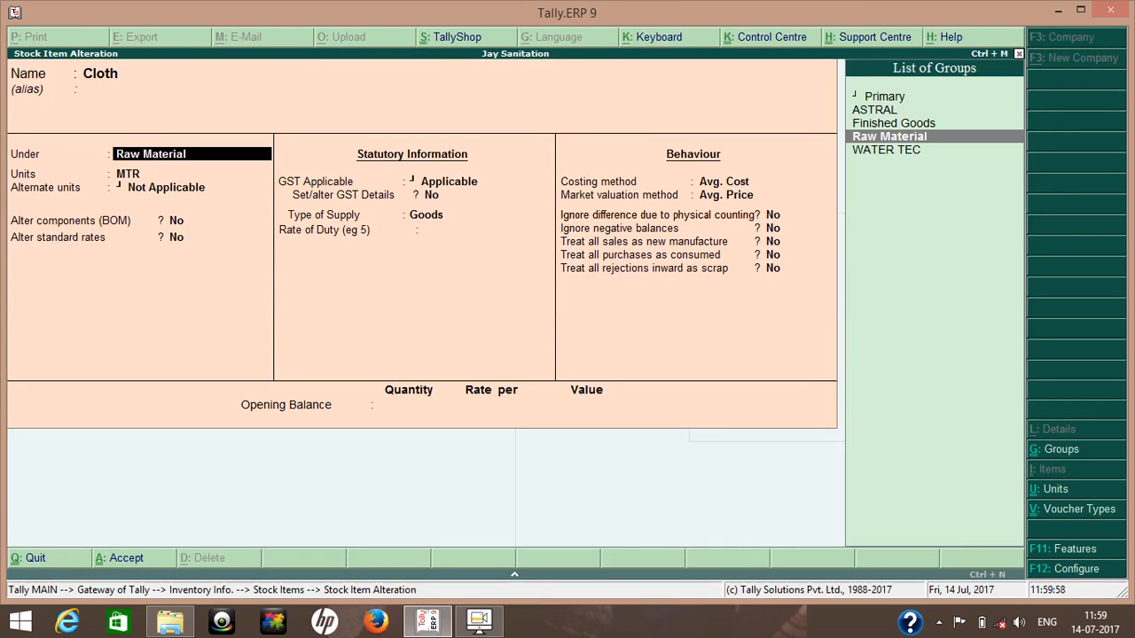
key("y")
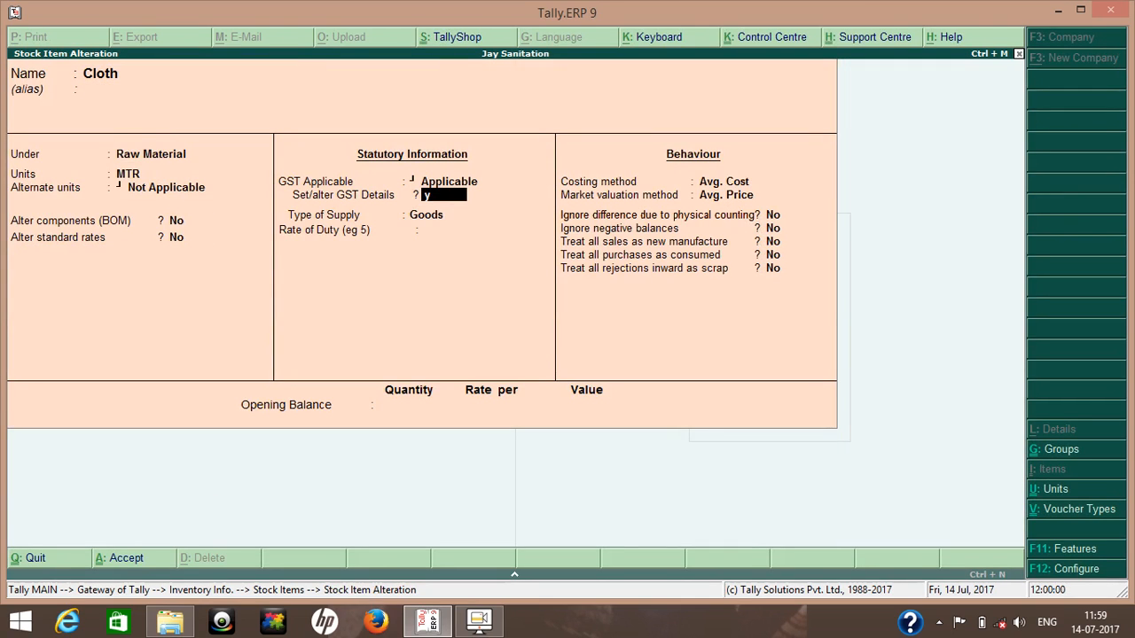
key("Return")
Check the Cloth item's HSN/SAC details, taxability and tax rates, and accept its GST details.
key("Return")
key("Return")
key("Return")
key("Return")
key("Return")
key("Return")
key("Return")
key("Return")
key("Return")
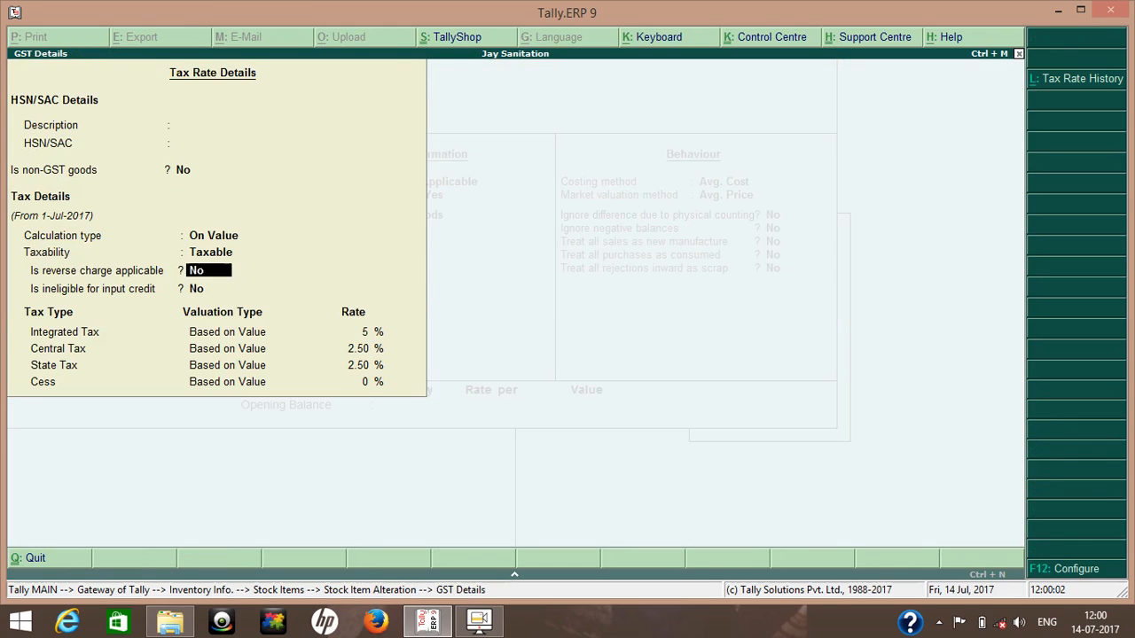
key("Return")
key("Return")
key("Return")
key("Return")
key("Return")
key("Return")
Keep Goods as the Cloth item's type of supply, leave the rate of duty blank and save the item.
key("Return")
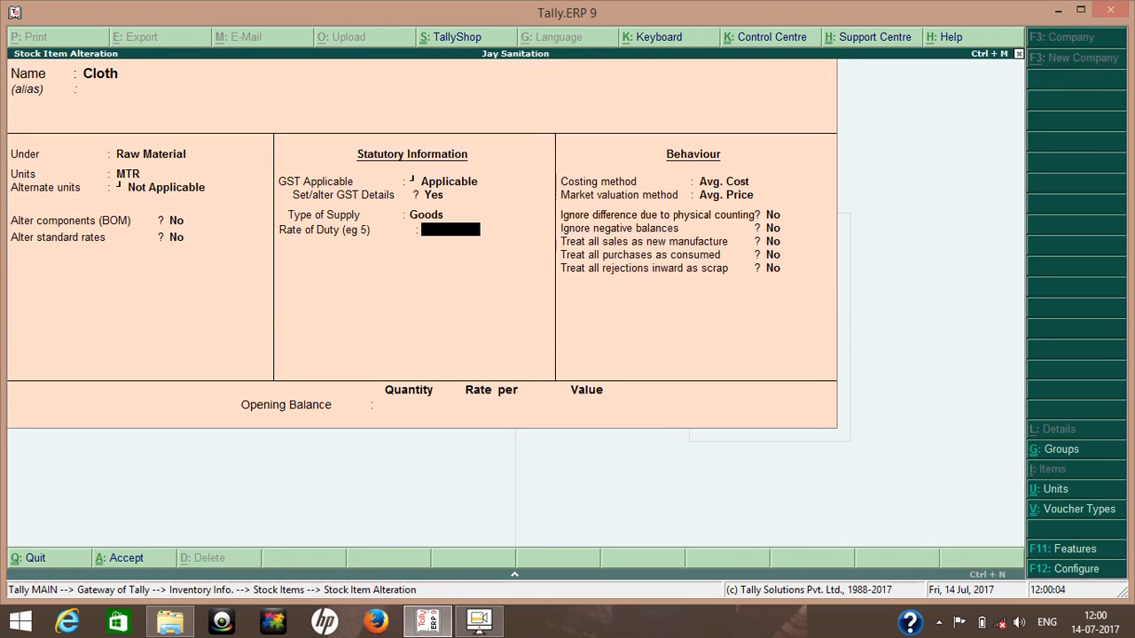
key("Return")
key("Return")
key("Return")
key("Return")
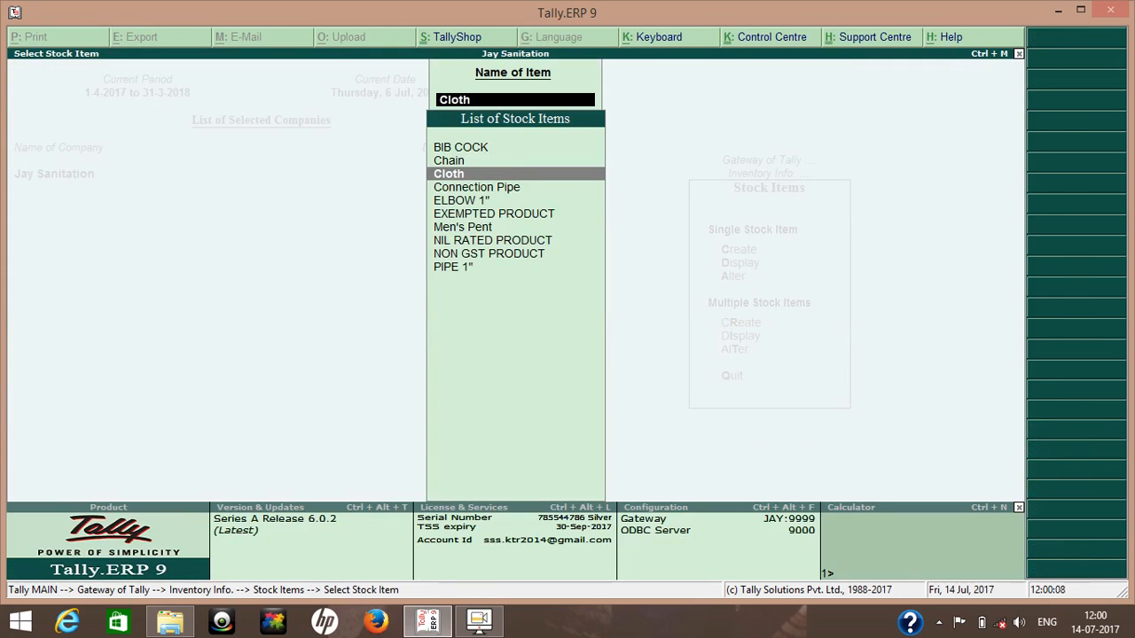
Open the stock item Men's Pent for alteration.
key("Down")
key("Down")
key("Down")
key("Down")
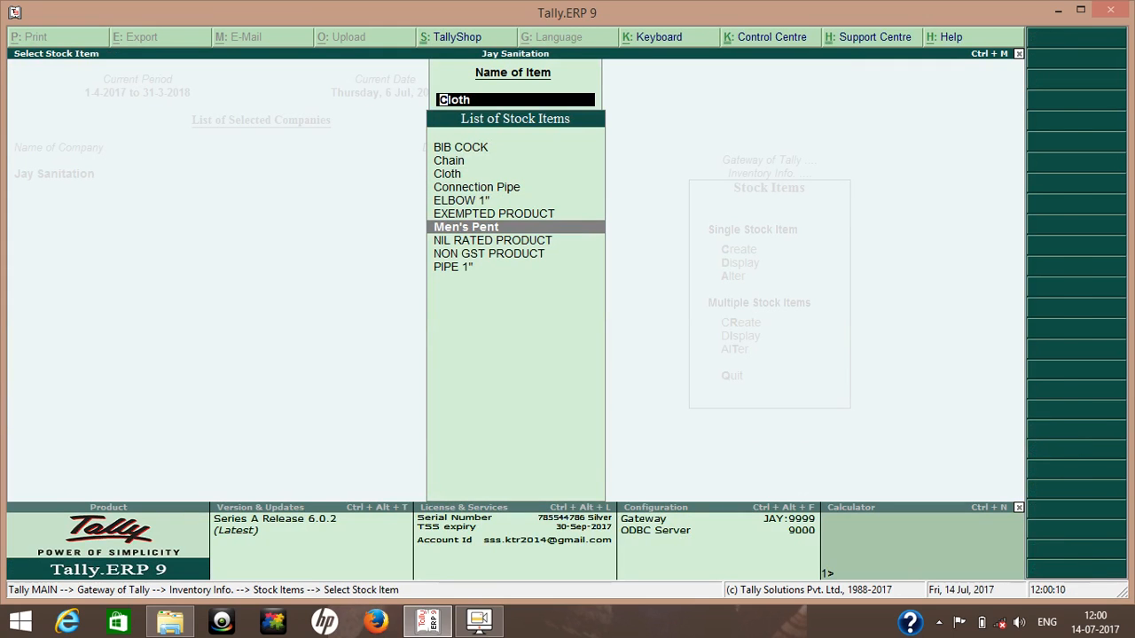
key("Return")
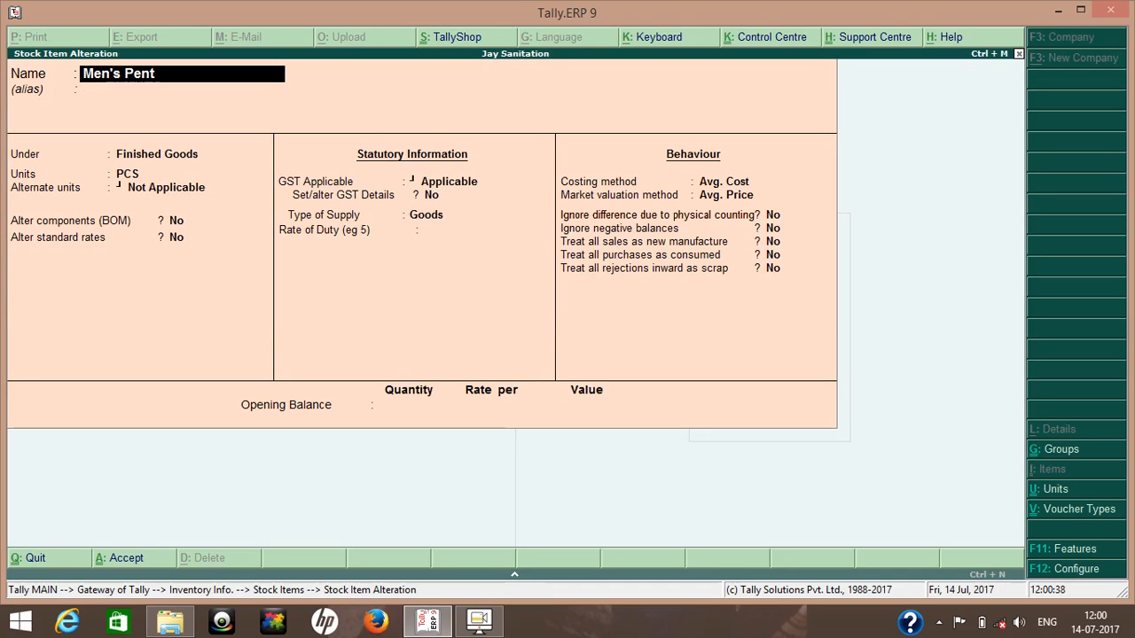
Keep Men's Pent under Finished Goods and set its Set/alter GST Details option to Yes to open the tax rate details.
key("Return")
key("Return")
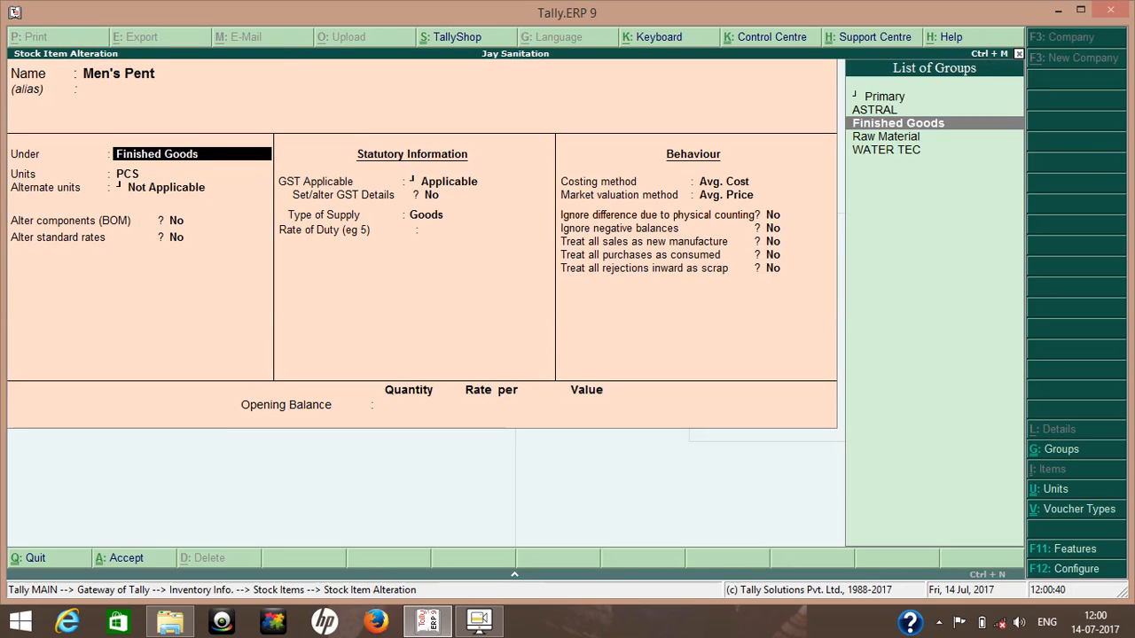
key("Return")
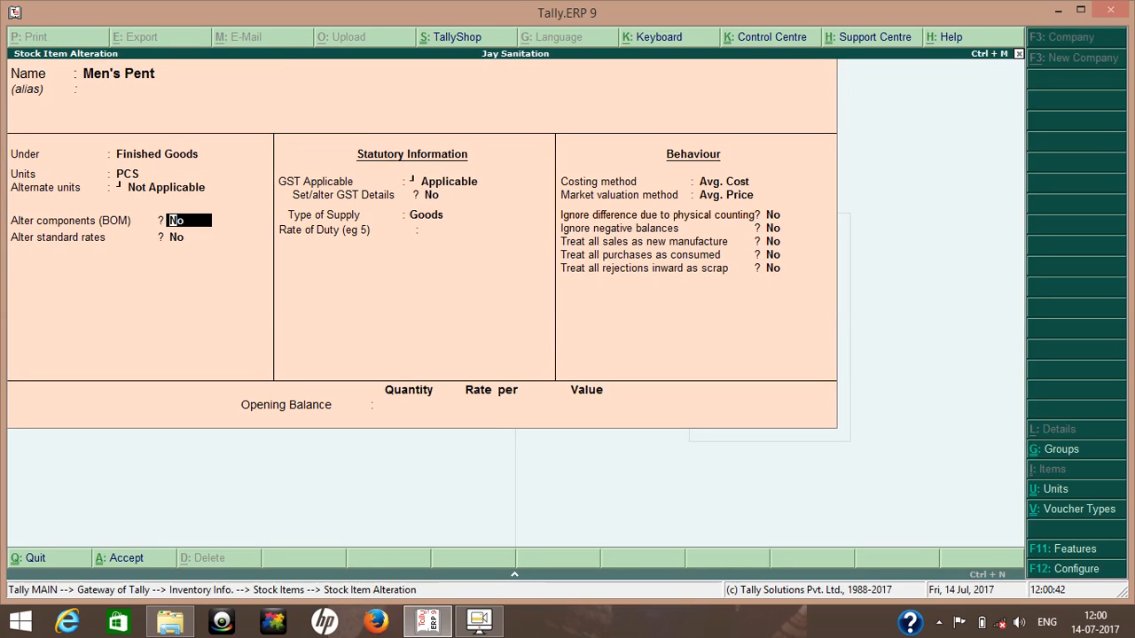
key("Return")
key("Return")
key("Return")
key("y")
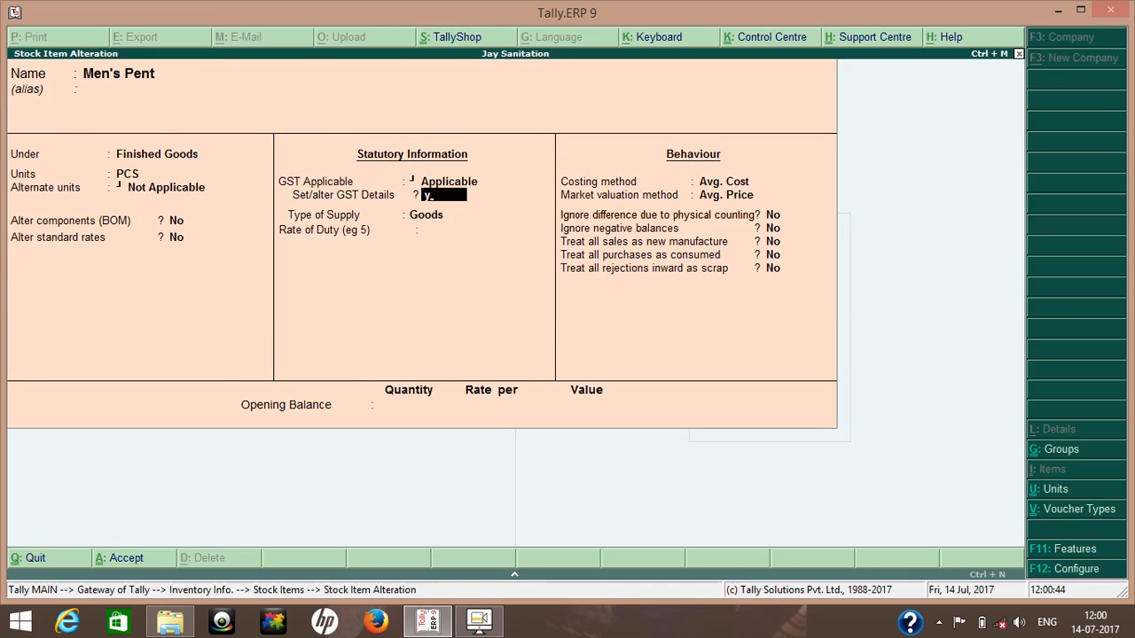
key("Return")
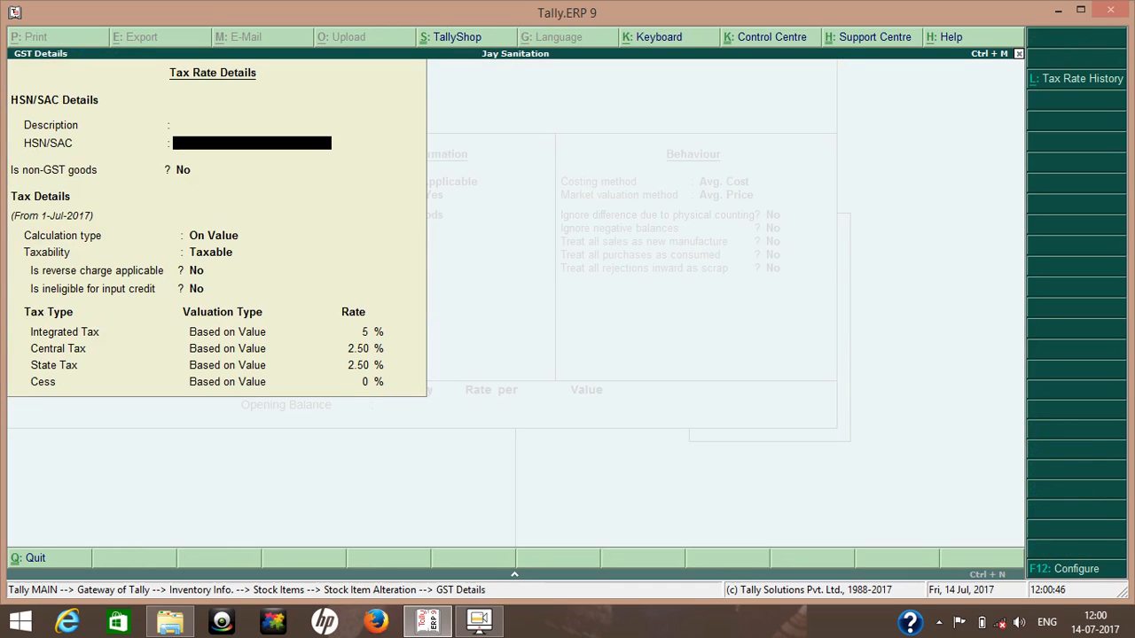
Check the calculation type, taxability and integrated, central and state tax rates of Men's Pent, and accept its GST details.
key("Return")
key("Return")
key("Return")
key("Return")
key("Return")
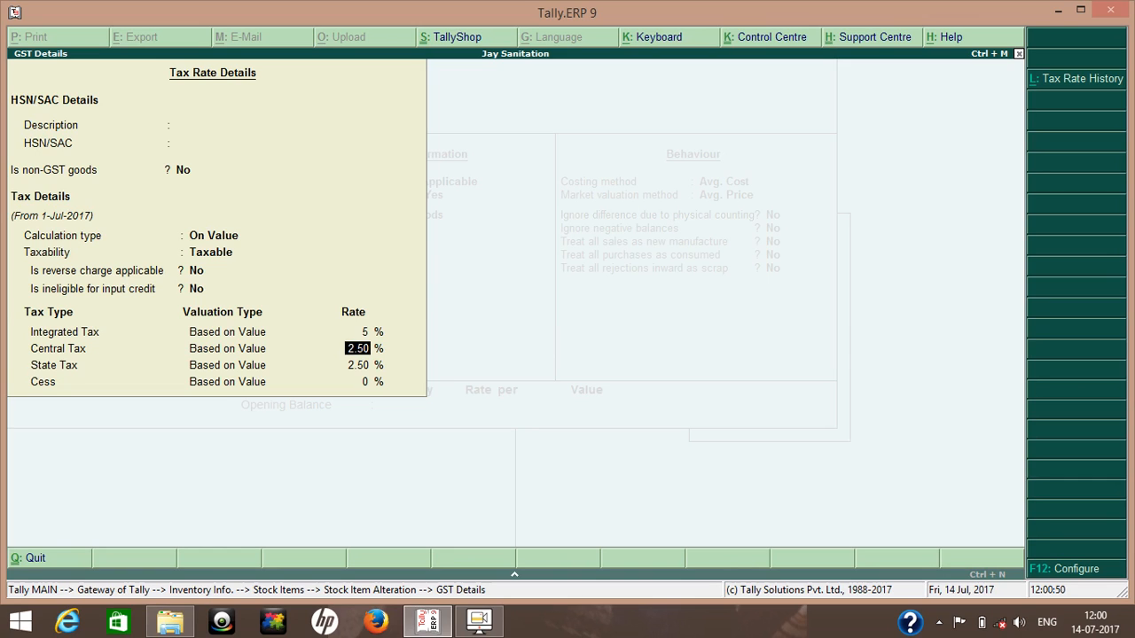
key("BackSpace")
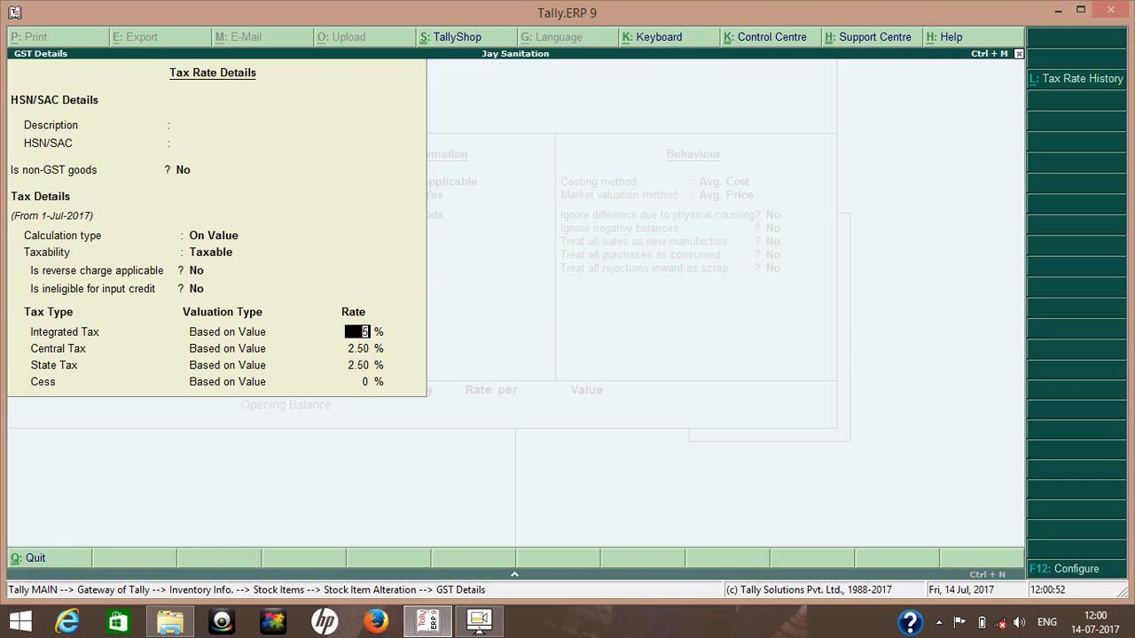
key("Return")
key("Return")
key("Return")
key("Return")
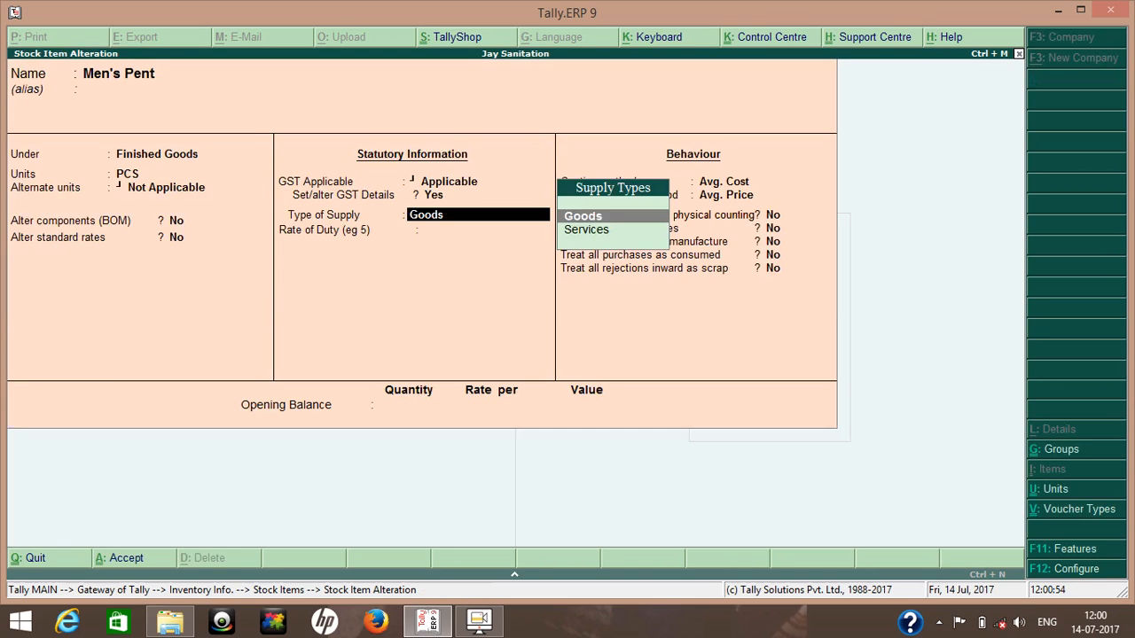
Keep Goods as the type of supply and the default behaviour settings of Men's Pent, and save the item.
key("Return")
key("Return")
key("Return")
key("Return")
key("Return")
key("Return")
key("Return")
key("Return")
key("Return")
key("Return")
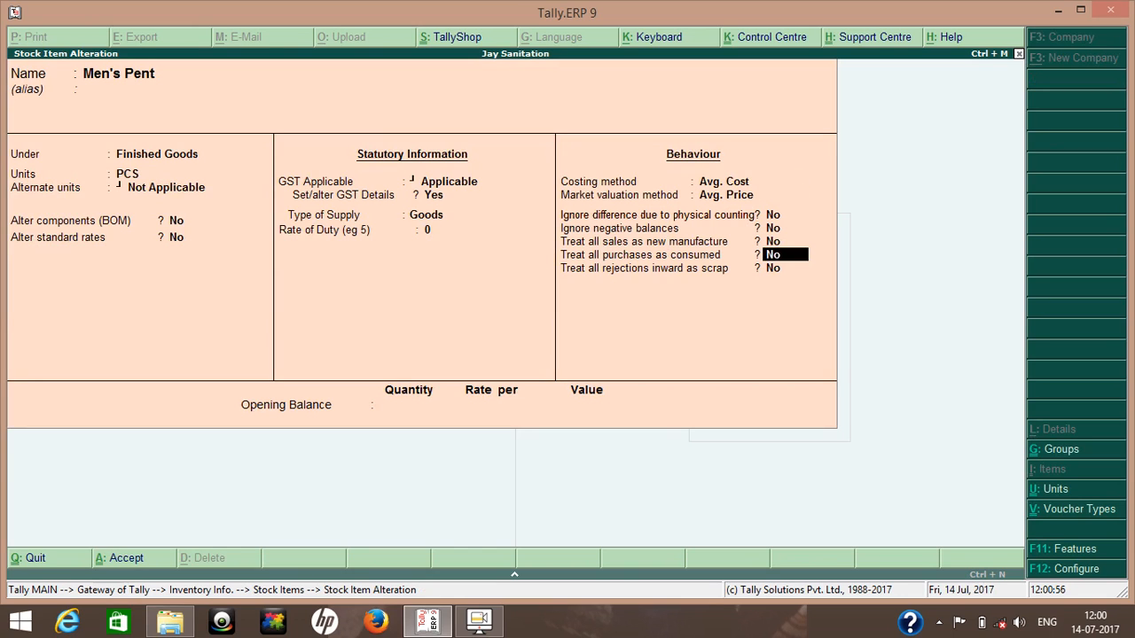
key("Return")
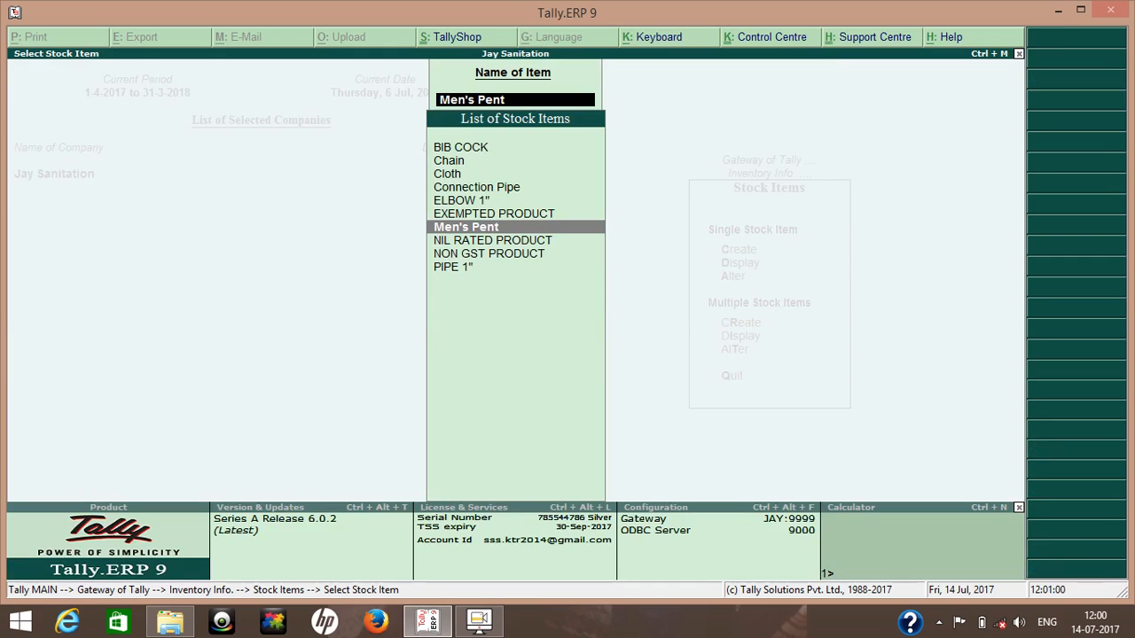
Reopen Men's Pent and check that its stock item configuration has Enable component list details (Bill of Materials) set to Yes.
key("Return")
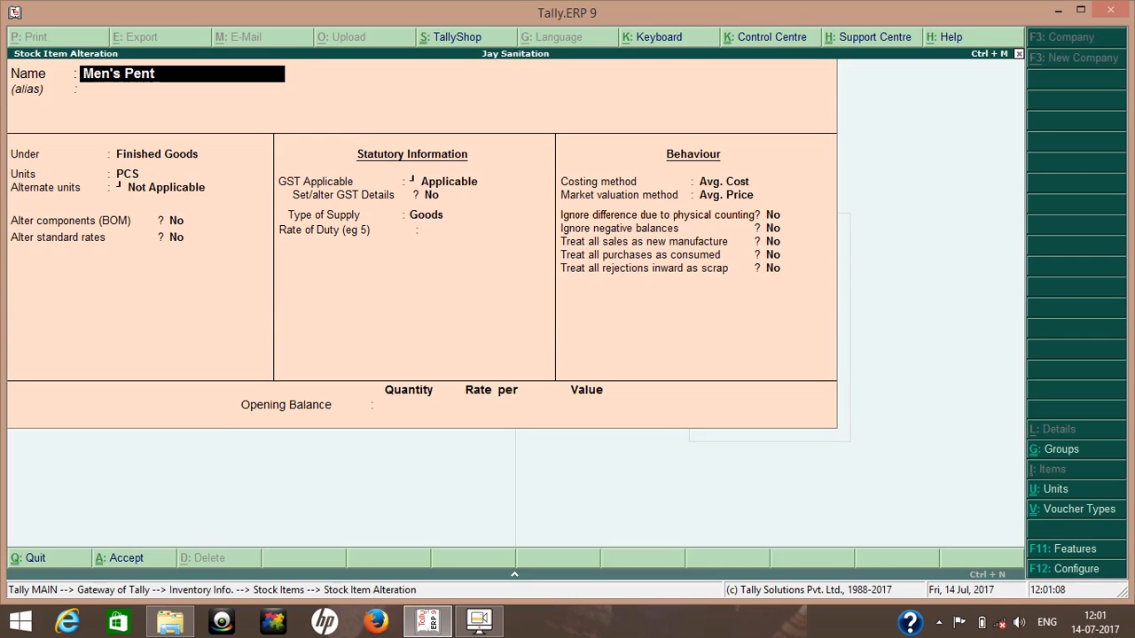
key("F12")
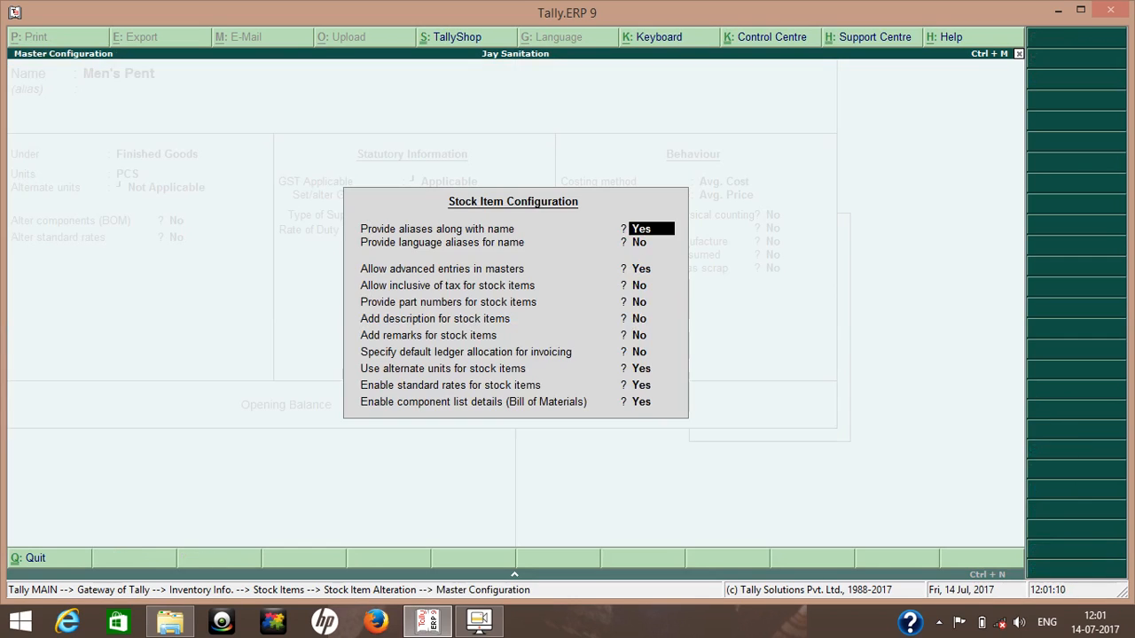
key("Return")
key("Return")
key("Return")
key("Return")
key("Return")
key("Return")
key("Return")
key("Return")
key("Return")
key("Return")
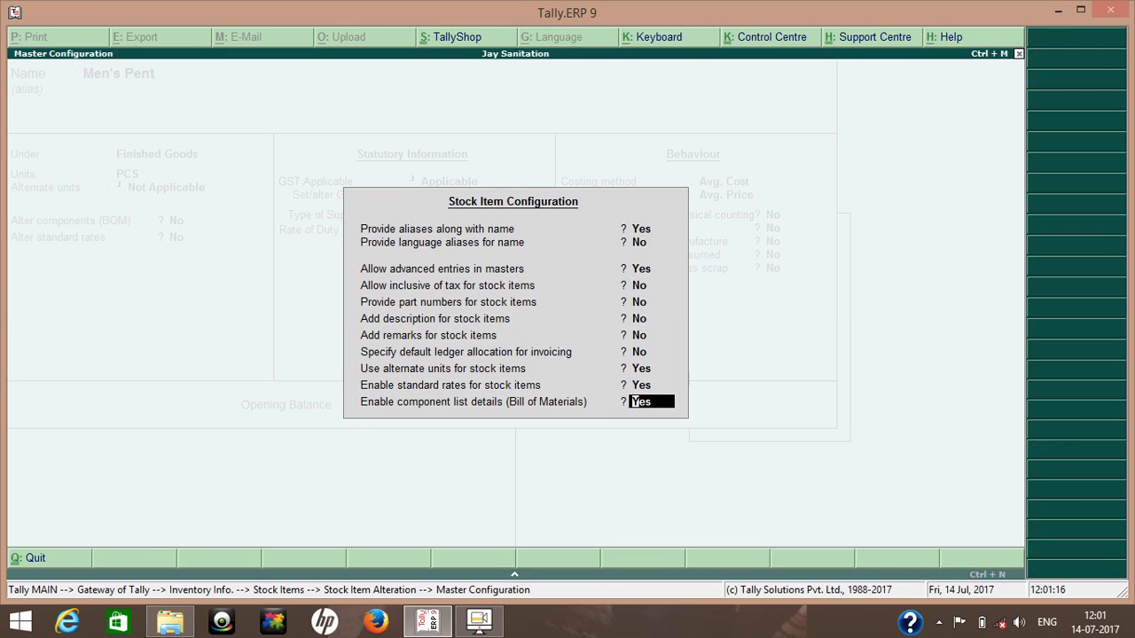
key("BackSpace")
type("n")
key("Return")
Set Alter components (BOM) to Yes for Men's Pent and open its BOM list.
key("Return")
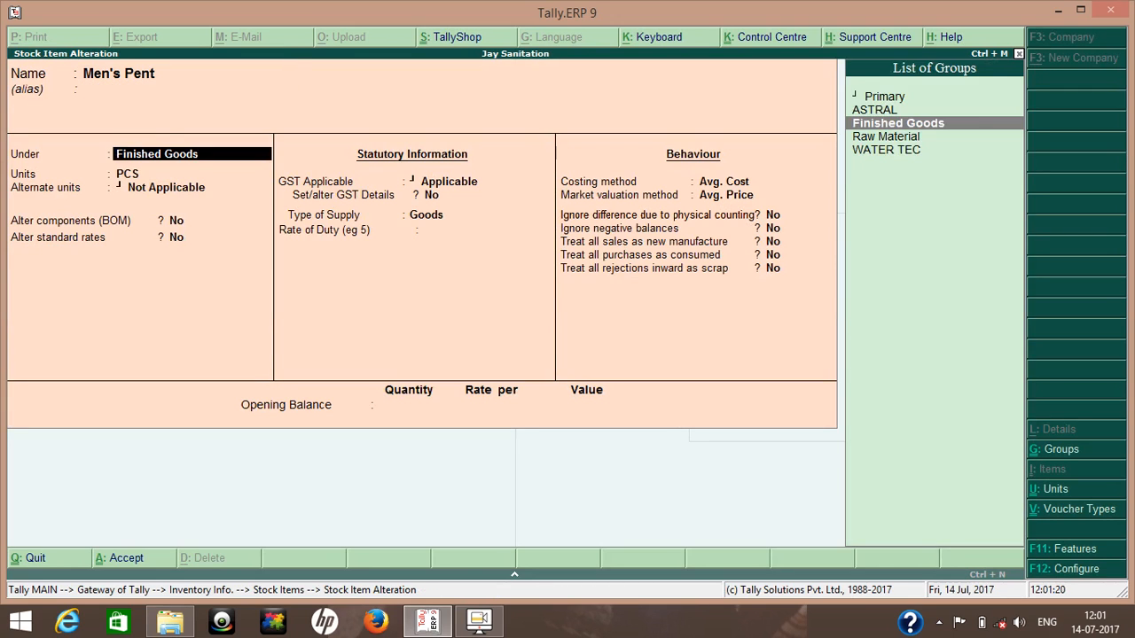
key("Return")
key("Return")
key("Up")
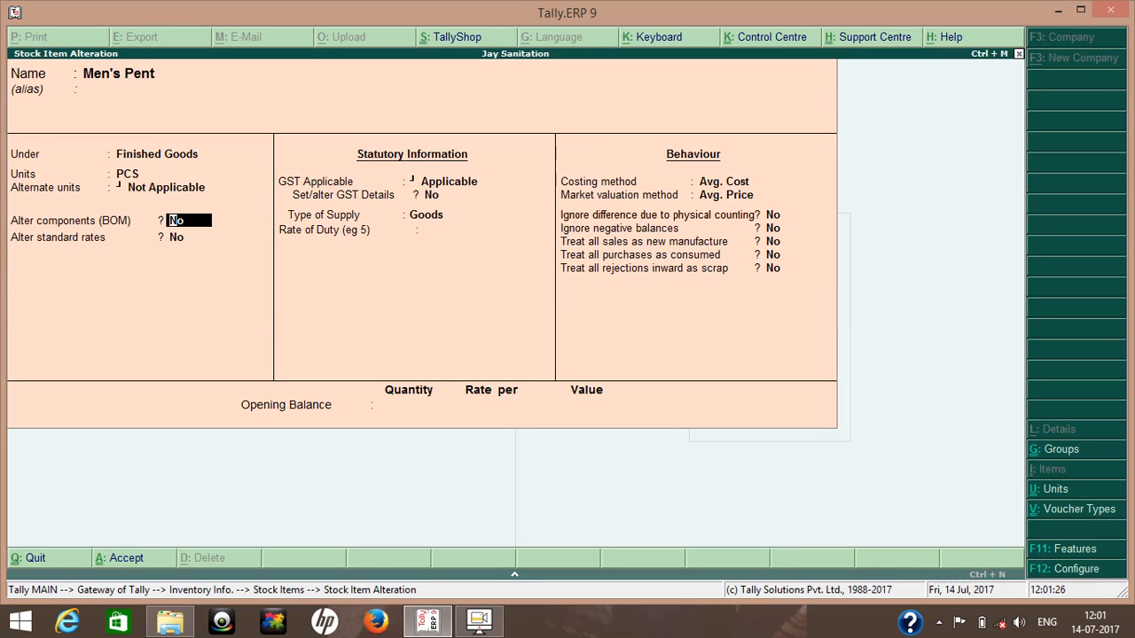
type("y")
key("Return")
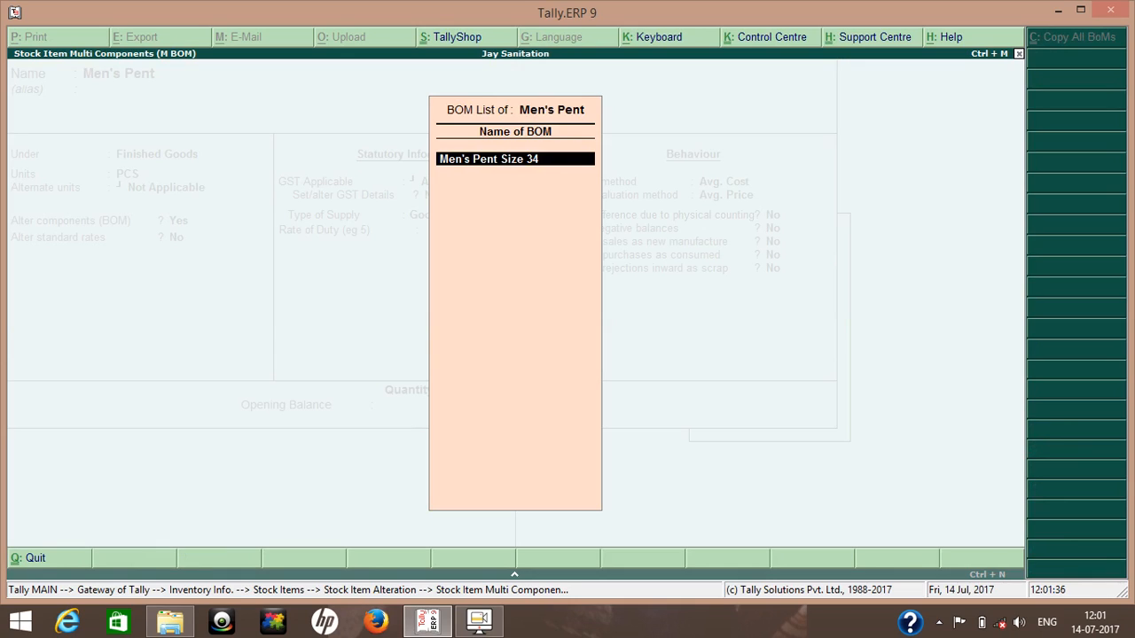
Check the unit of manufacture and component quantities in the bill of materials Men's Pent Size 34, and accept it.
key("Return")
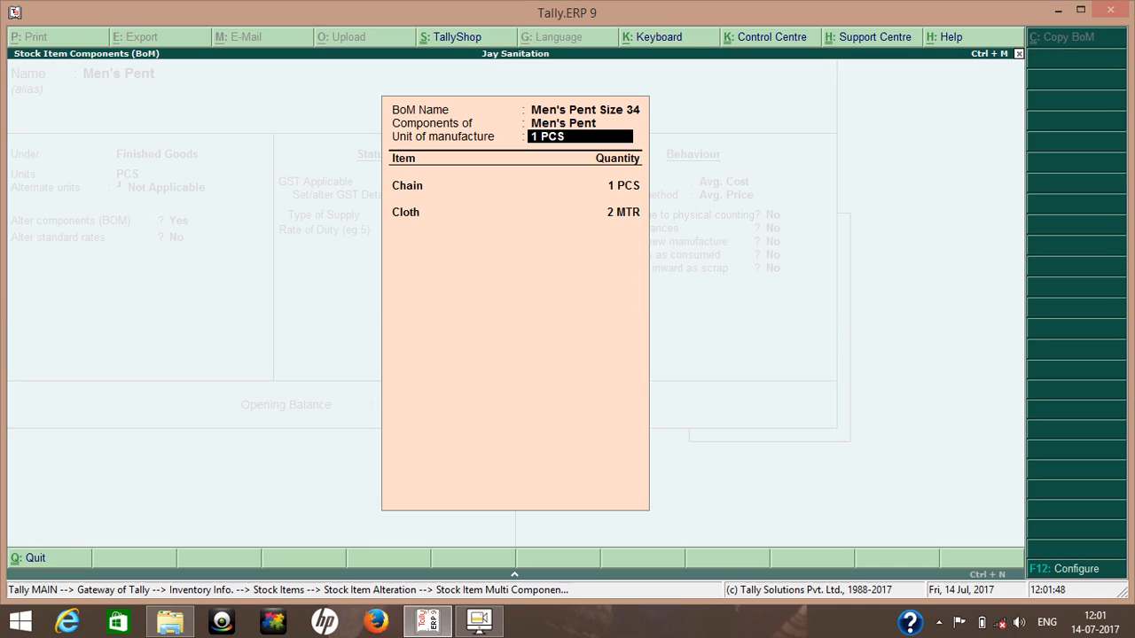
key("Return")
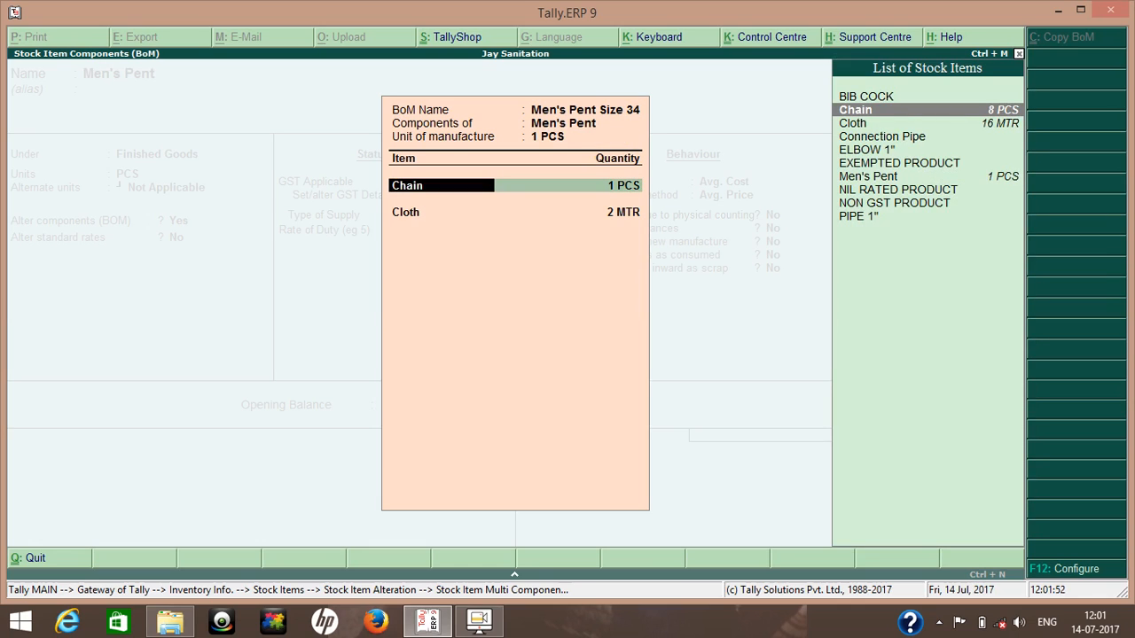
key("Return")
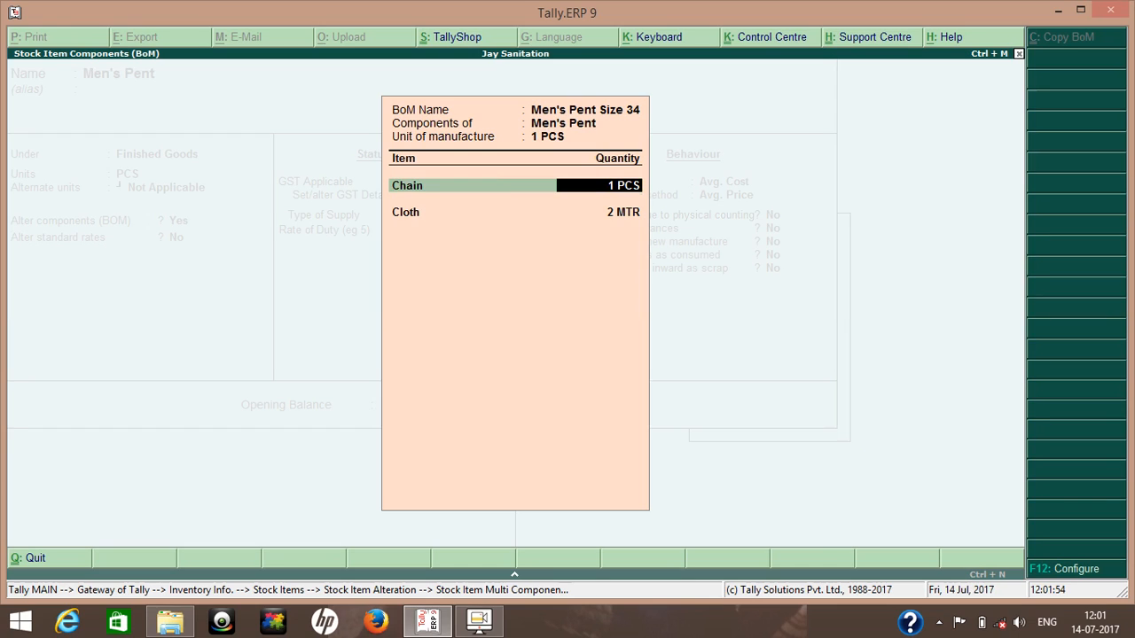
key("Return")
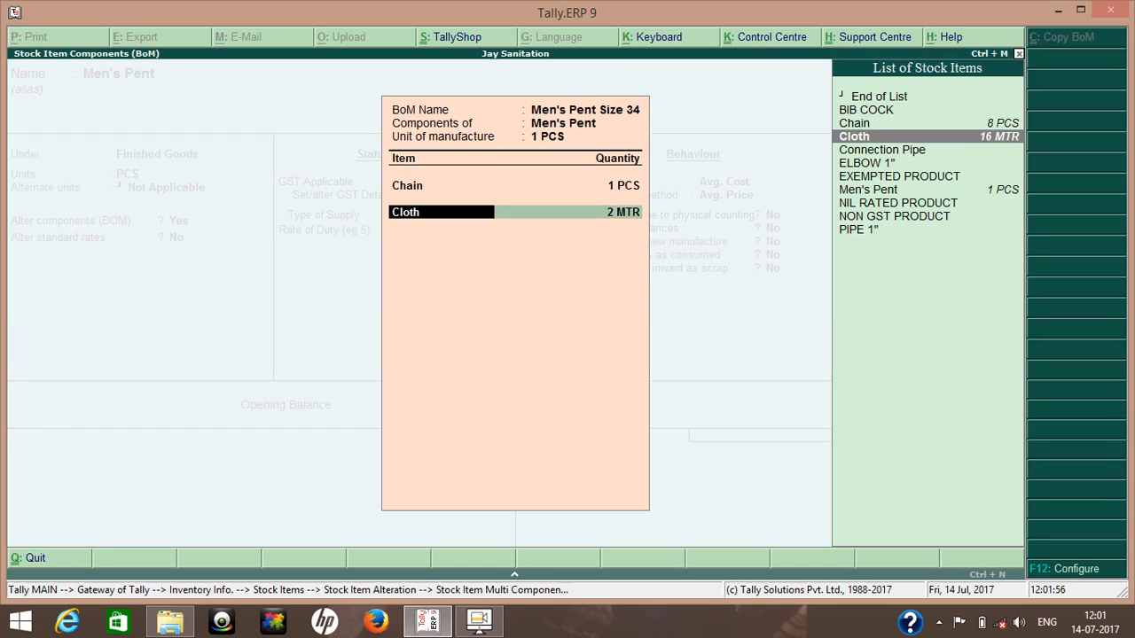
key("Return")
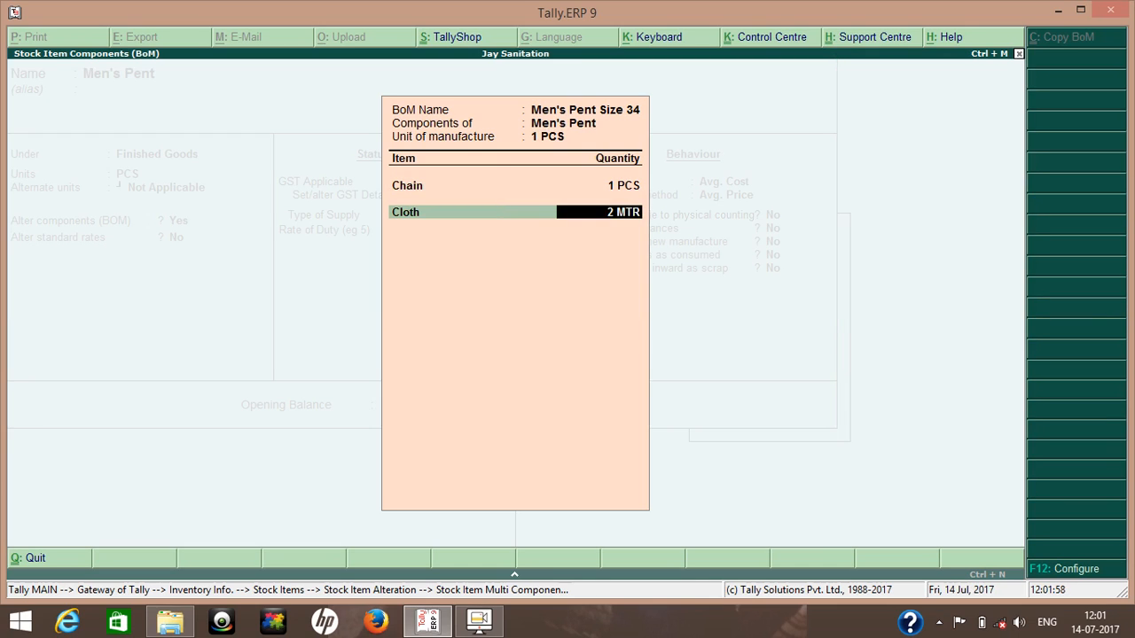
key("Return")
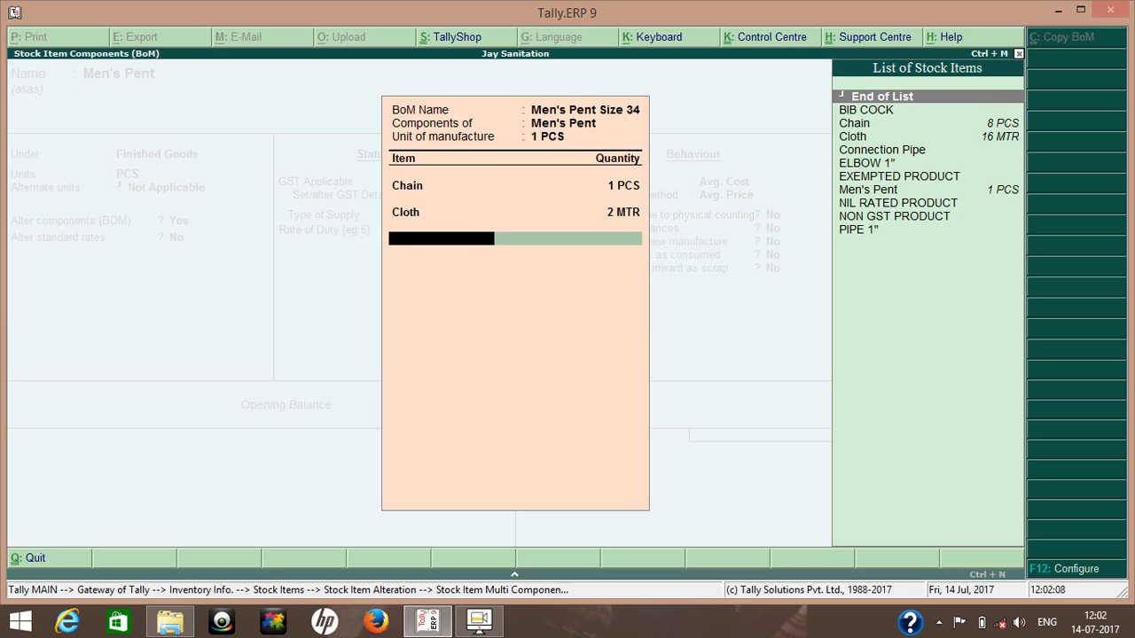
key("Return")
key("Return")
key("Return")
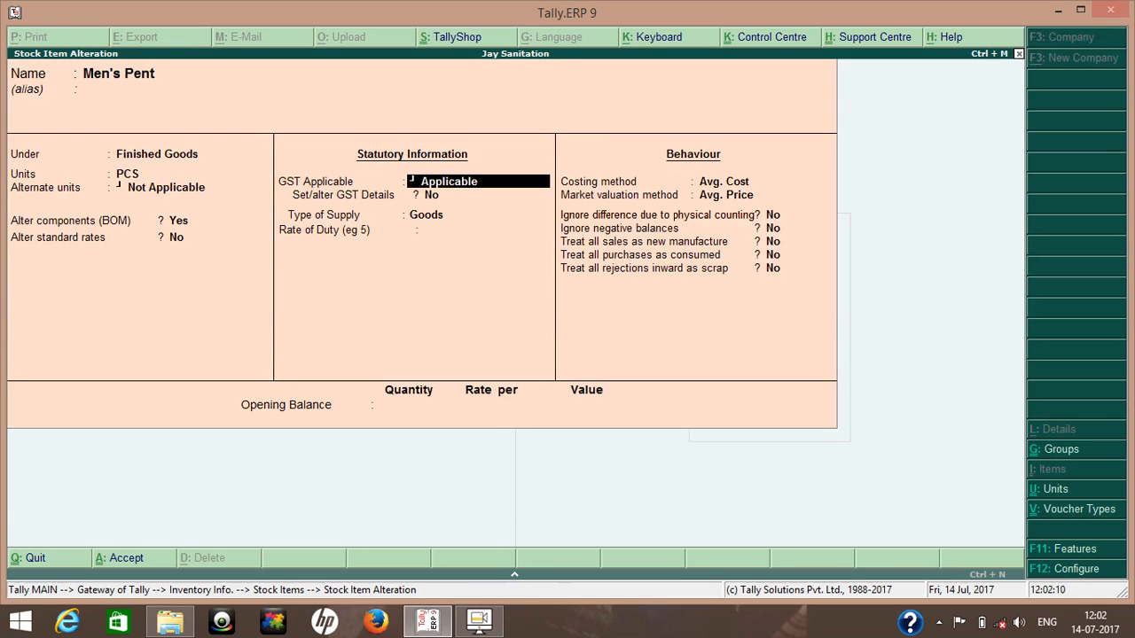
Leave the statutory details, behaviour settings and opening balance of Men's Pent as they are, and save the item.
key("Return")
key("Return")
key("Return")
key("Return")
key("Return")
key("Return")
key("Return")
key("Return")
key("Return")
key("Return")
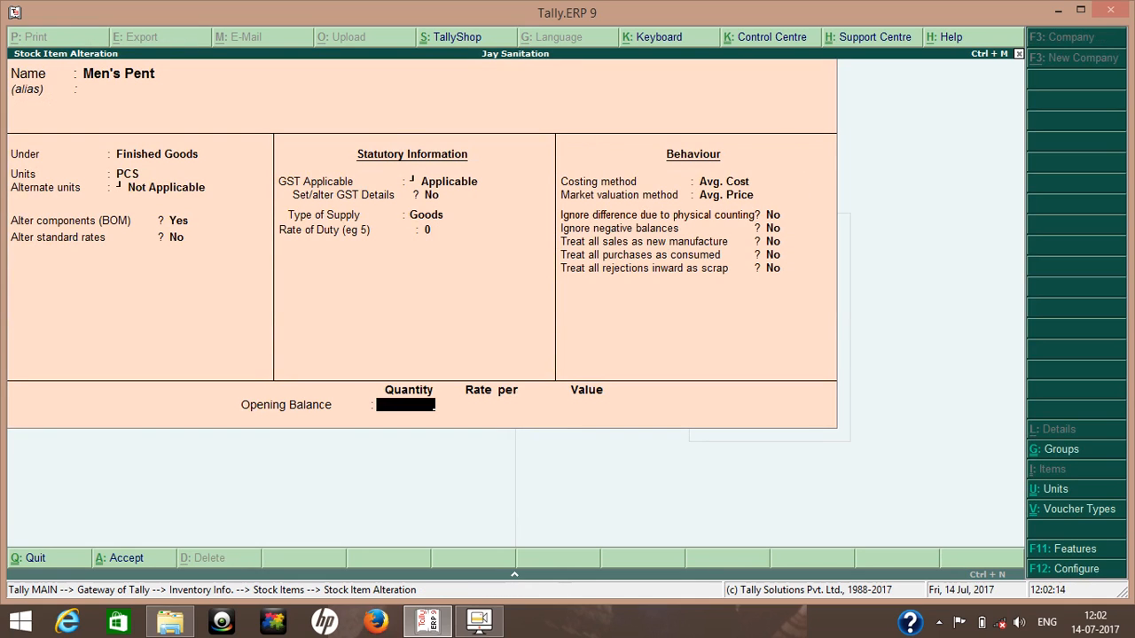
key("Return")
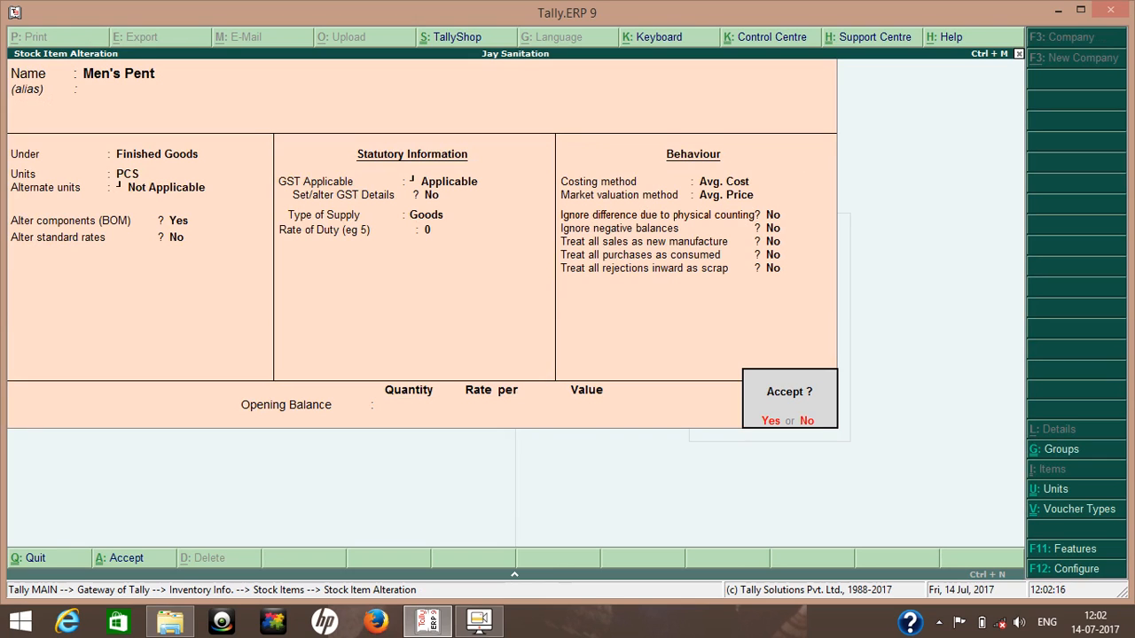
key("Return")
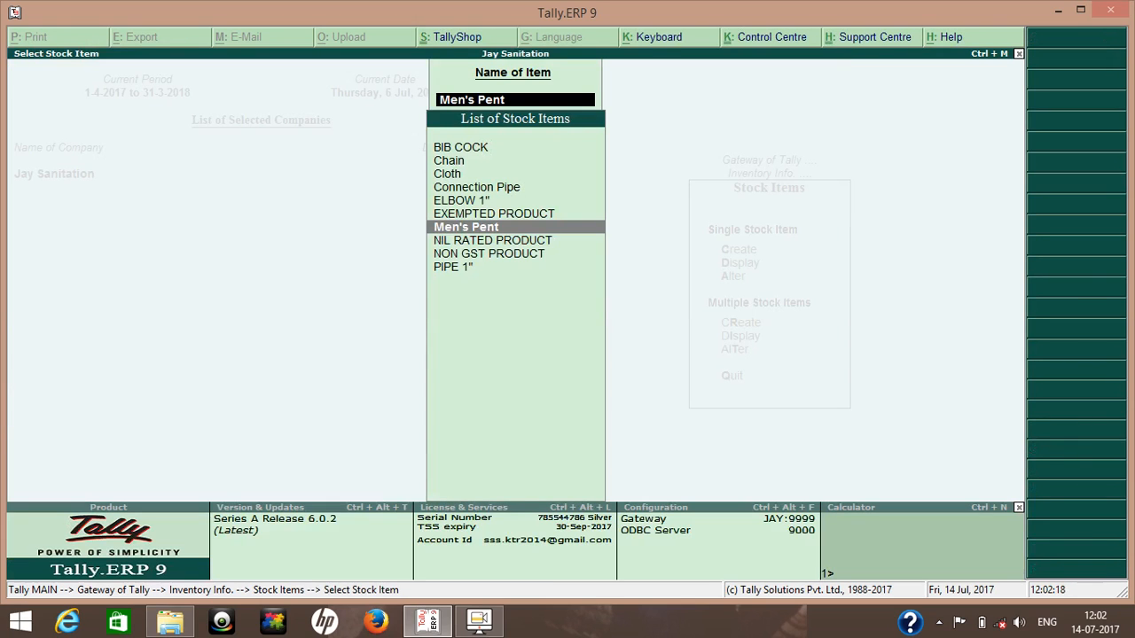
Leave the stock item alteration, return to the Gateway of Tally and open Accounts Info.
key("Escape")
key("Escape")
key("Escape")
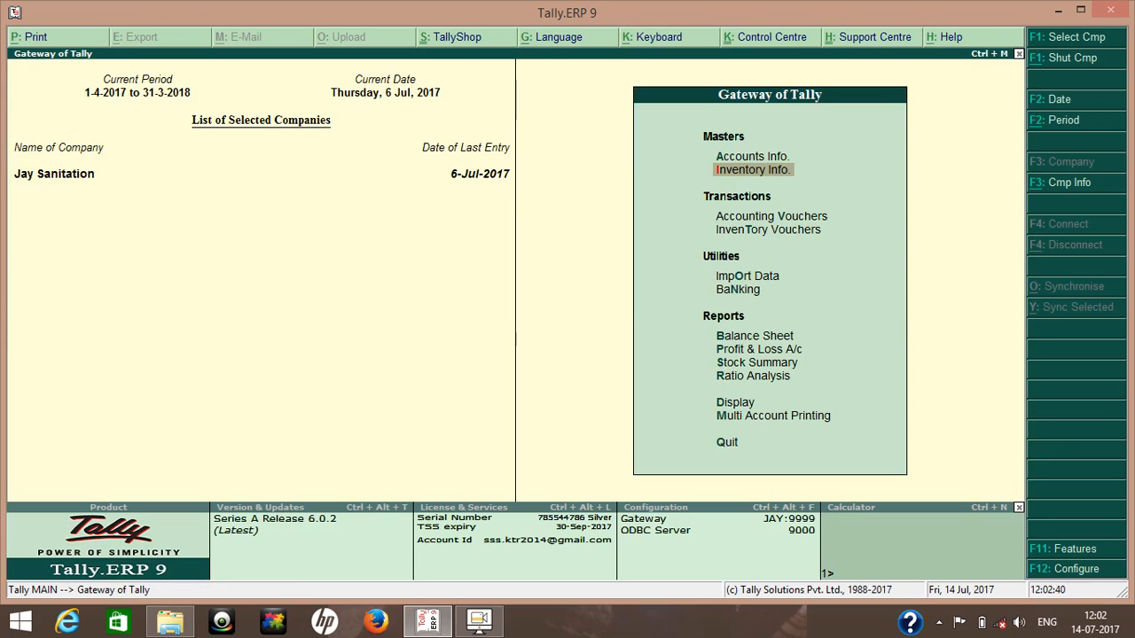
key("Up")
key("Return")
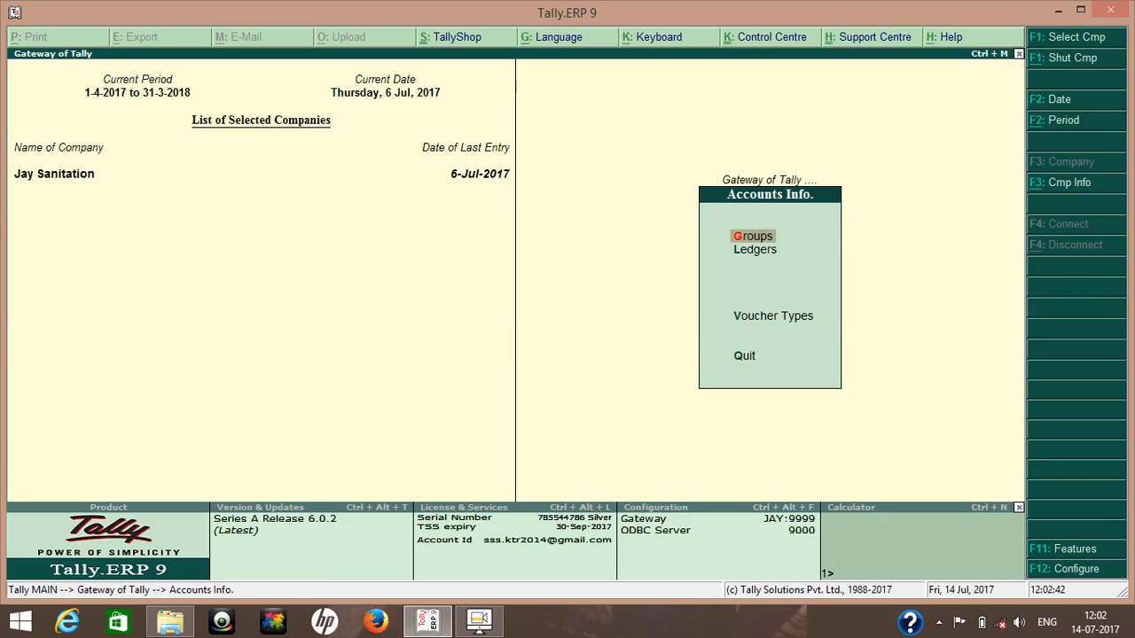
Open the LOVELY TRADING ledger for alteration as a single ledger.
key("Down")
key("Return")
key("Down")
key("Down")
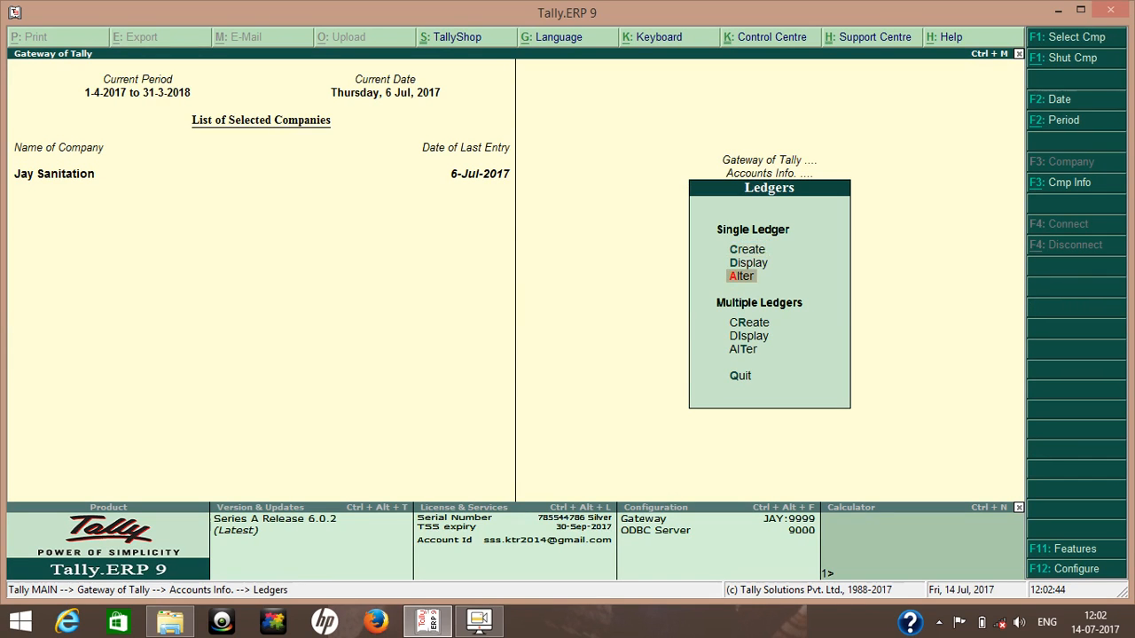
key("Return")
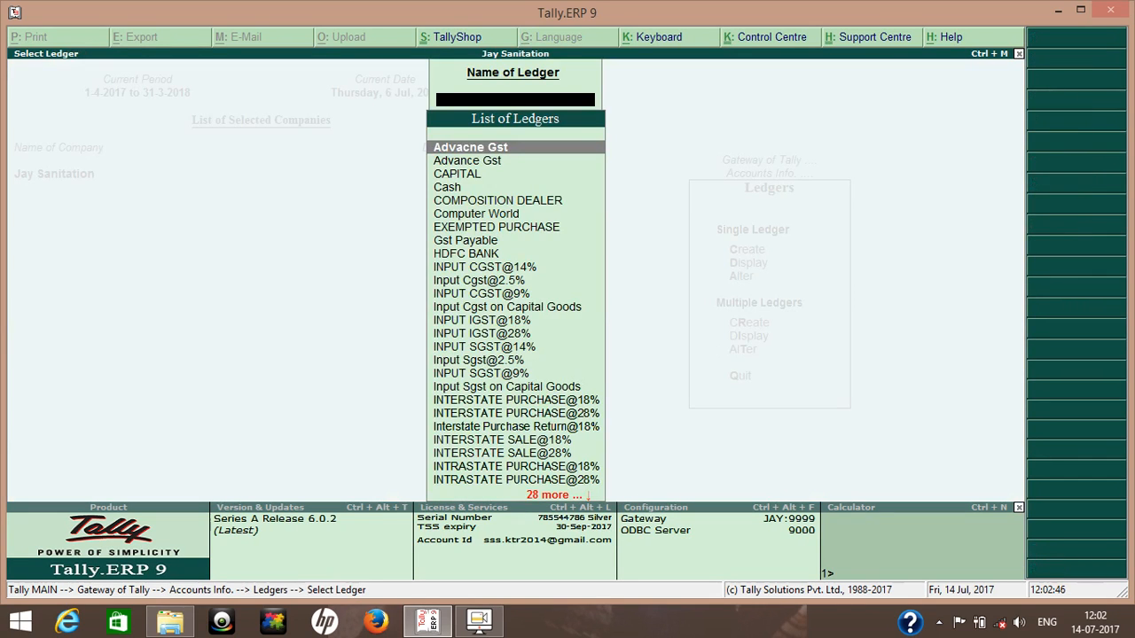
type("L")
key("Down")
key("Down")
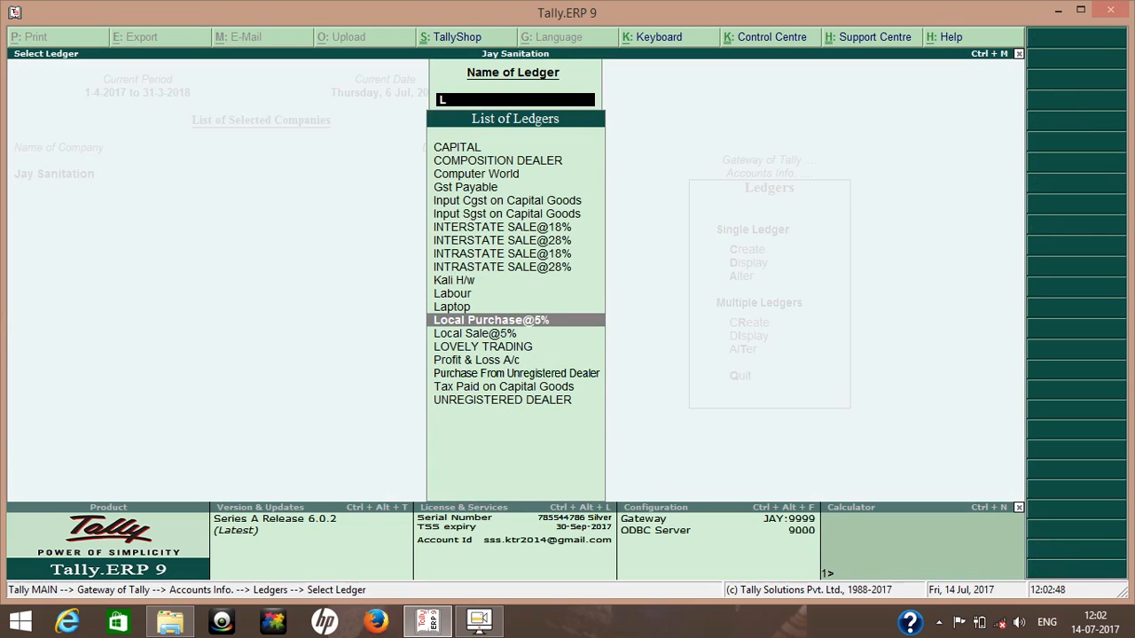
key("Down")
key("Down")
key("Return")
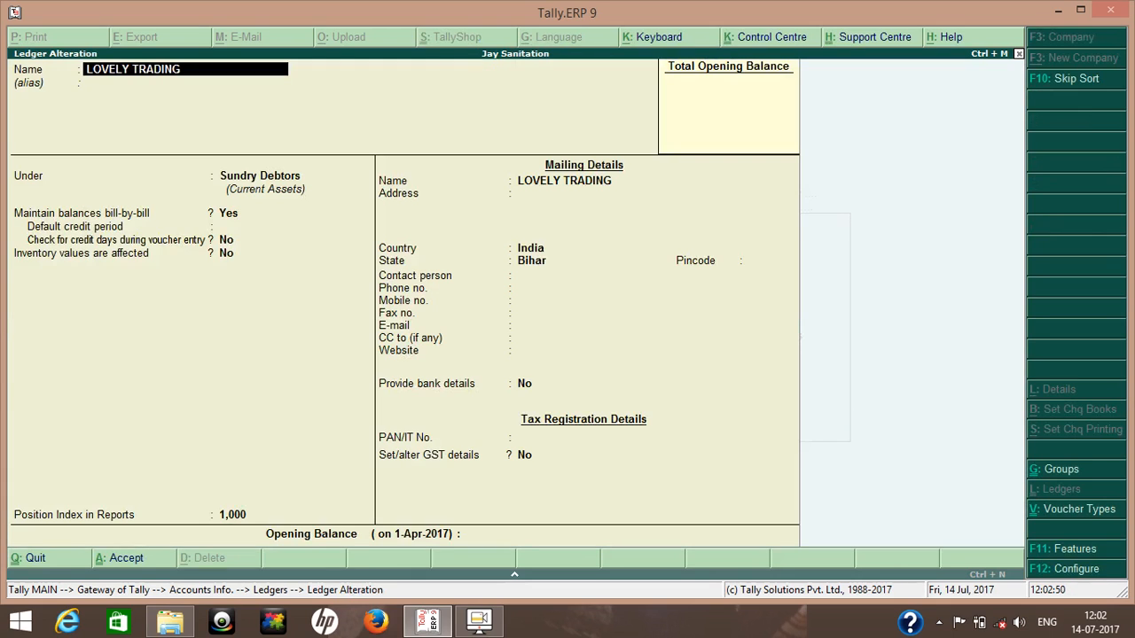
Keep the group, credit, mailing and bank details of LOVELY TRADING, and set Set/alter GST details to Yes.
key("Return")
key("Return")
key("Return")
key("Return")
key("Return")
key("Return")
key("Return")
key("Return")
key("Return")
key("Return")
key("Return")
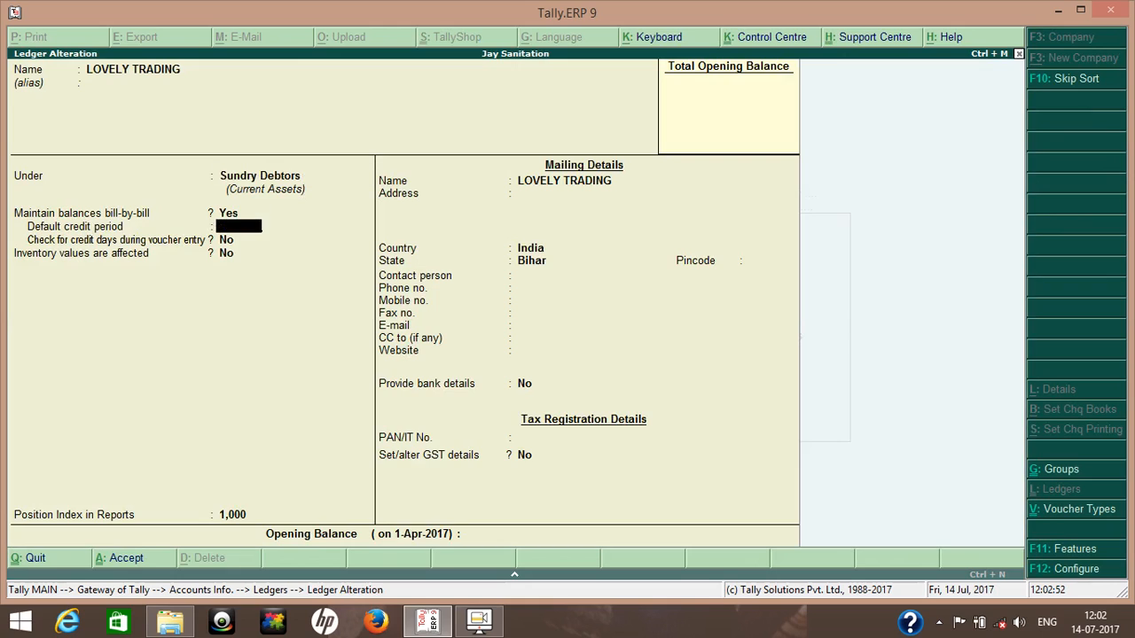
key("Return")
key("Return")
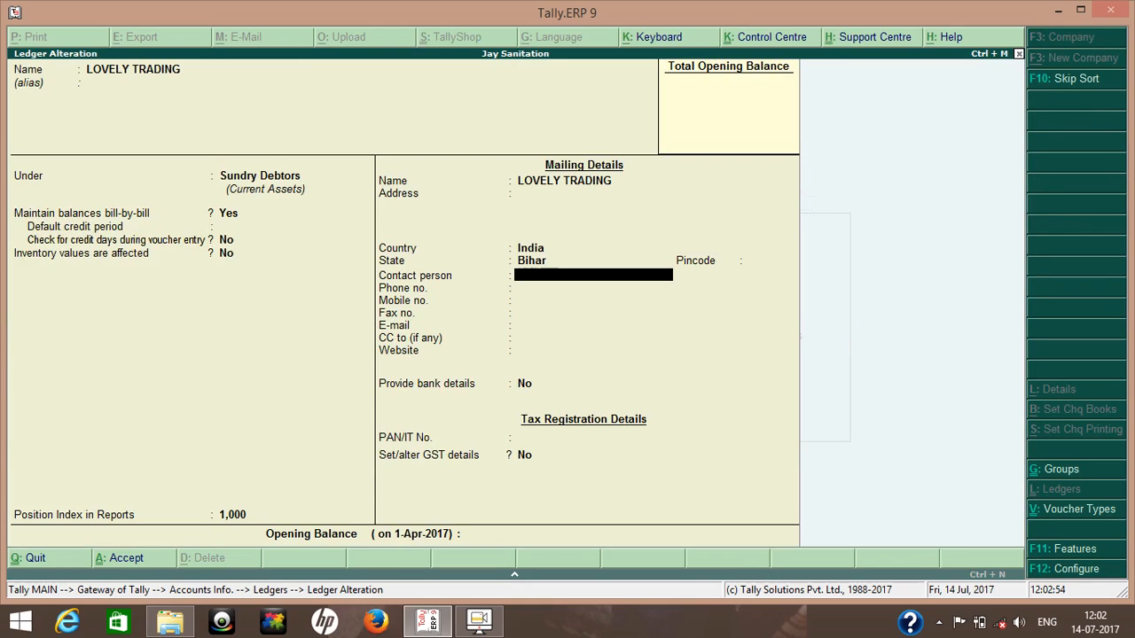
key("Return")
key("Return")
key("Return")
key("Return")
key("Return")
key("Return")
key("Return")
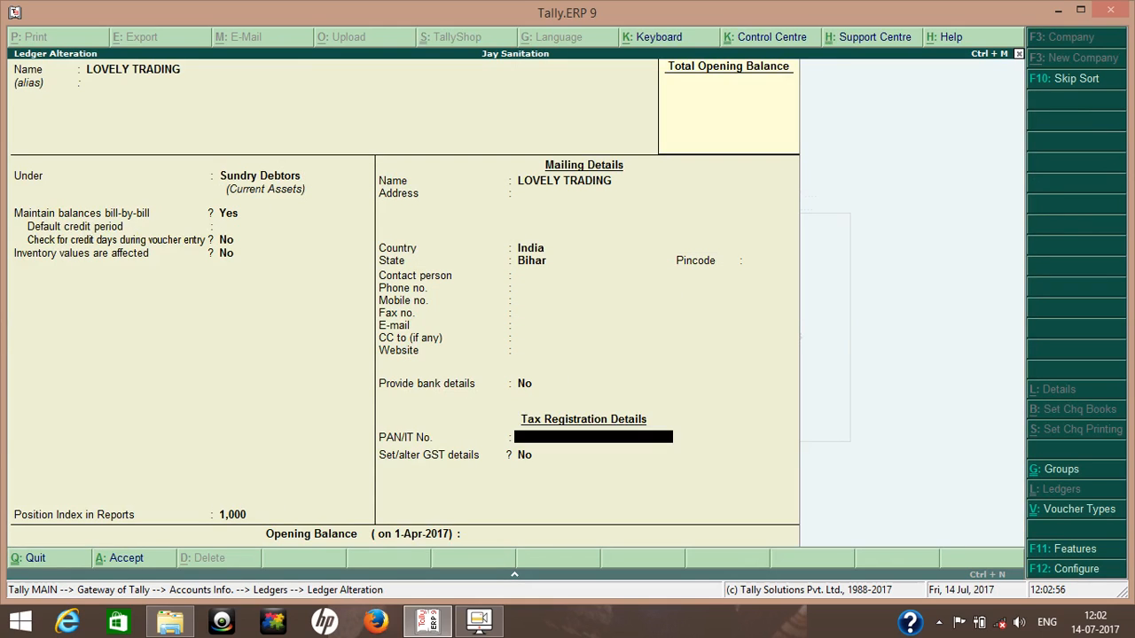
key("Return")
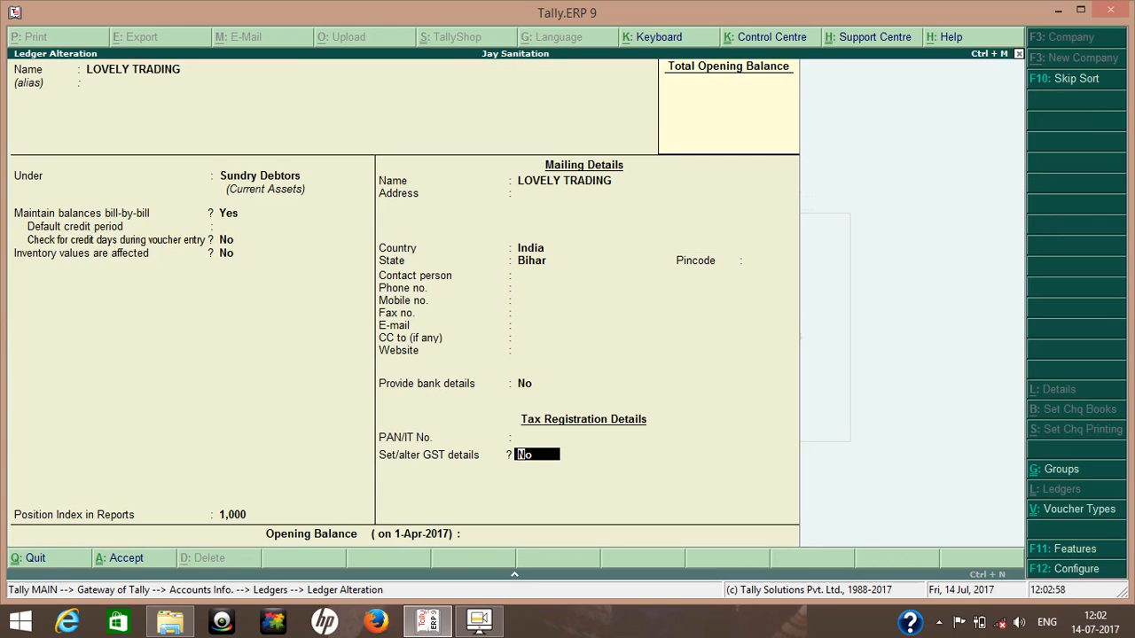
type("y")
key("Return")
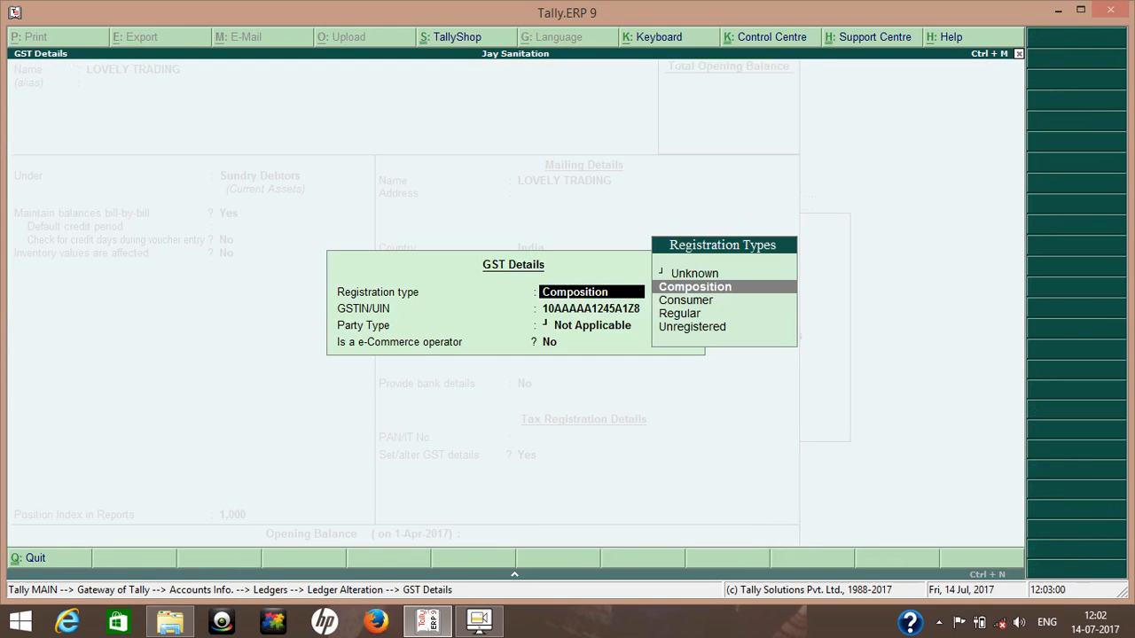
Check the registration type and GSTIN/UIN in LOVELY TRADING's GST details, accept them and save the ledger.
key("Return")
key("Return")
key("Return")
key("Return")
key("Return")
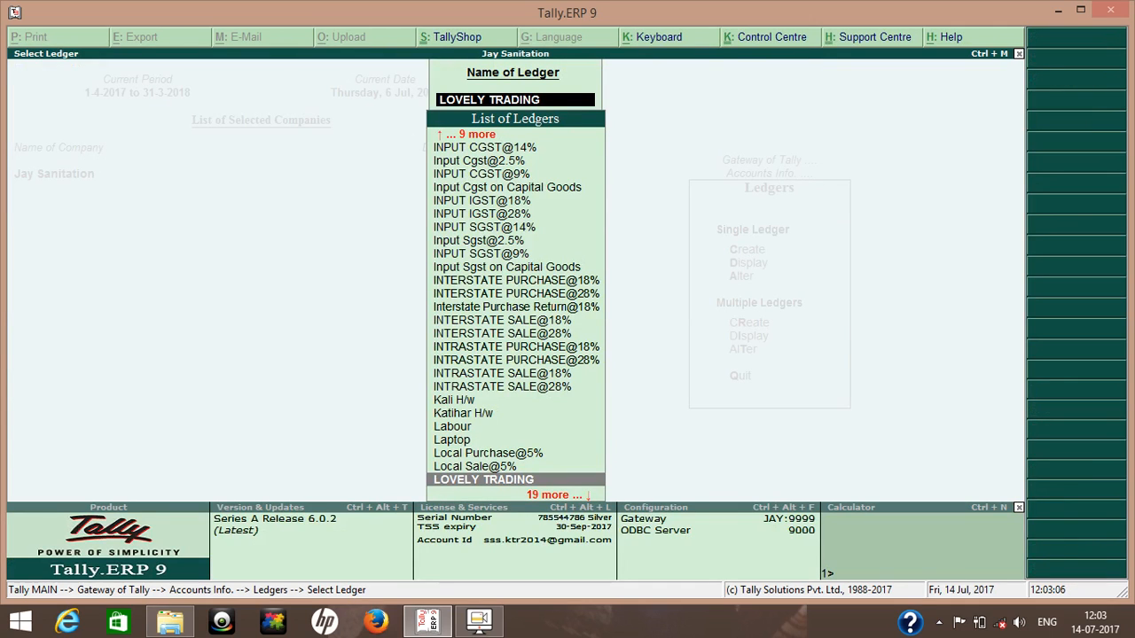
Open the WATERTEC ledger for alteration and keep its group, credit and mailing details as they are.
type("W")
key("Return")
key("Return")
key("Return")
key("Return")
key("Return")
key("Return")
key("Return")
key("Return")
key("Return")
key("Return")
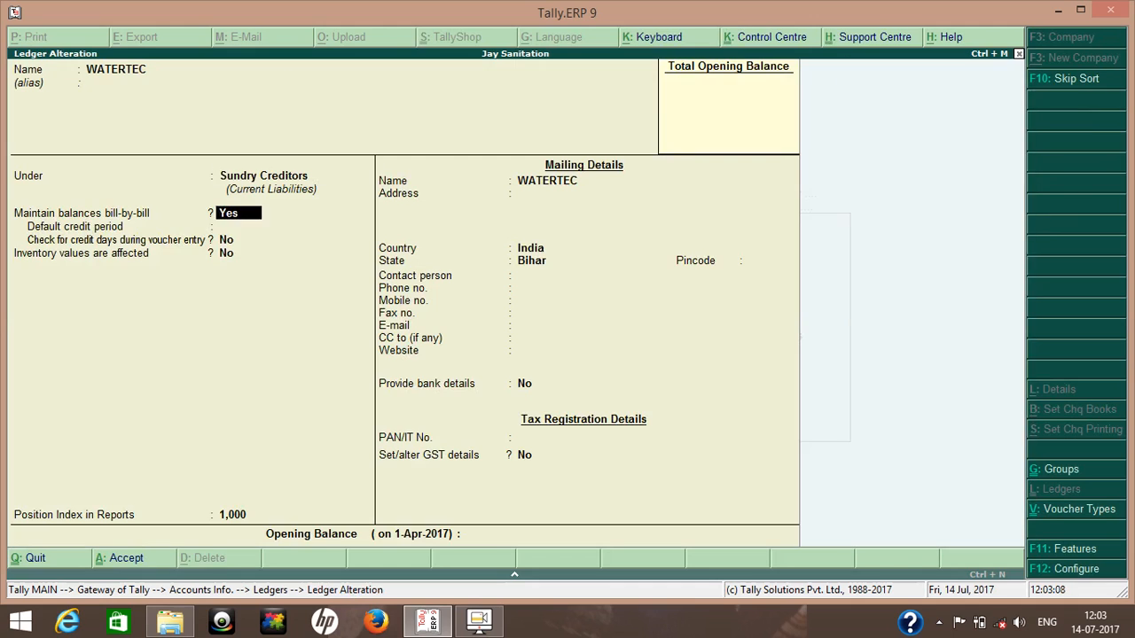
key("Return")
key("Return")
key("Return")
key("Return")
key("Return")
key("Return")
key("Return")
key("Return")
key("Return")
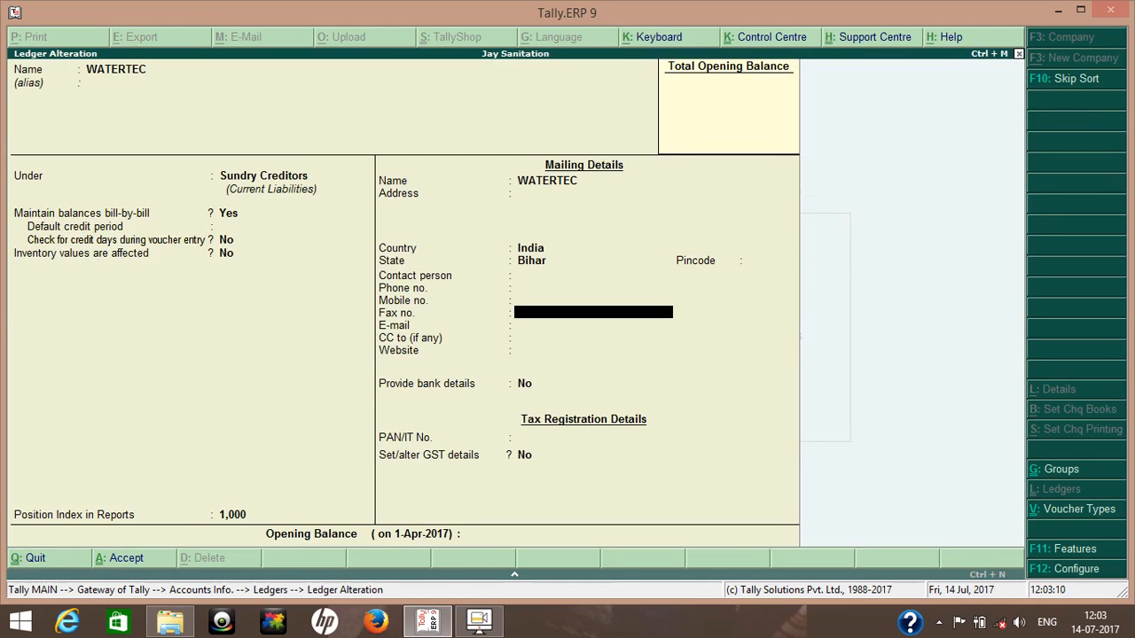
Set Set/alter GST details to Yes for WATERTEC, check its GST registration details and accept them.
type("y")
key("Return")
key("Return")
key("Return")
key("Return")
key("Return")
key("Return")
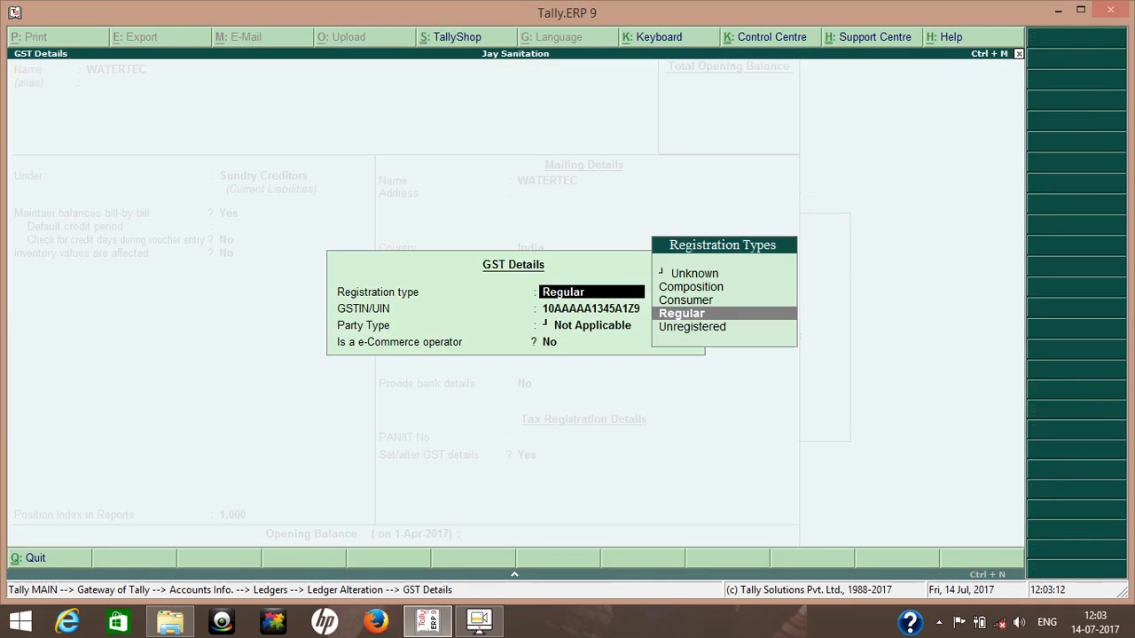
key("Return")
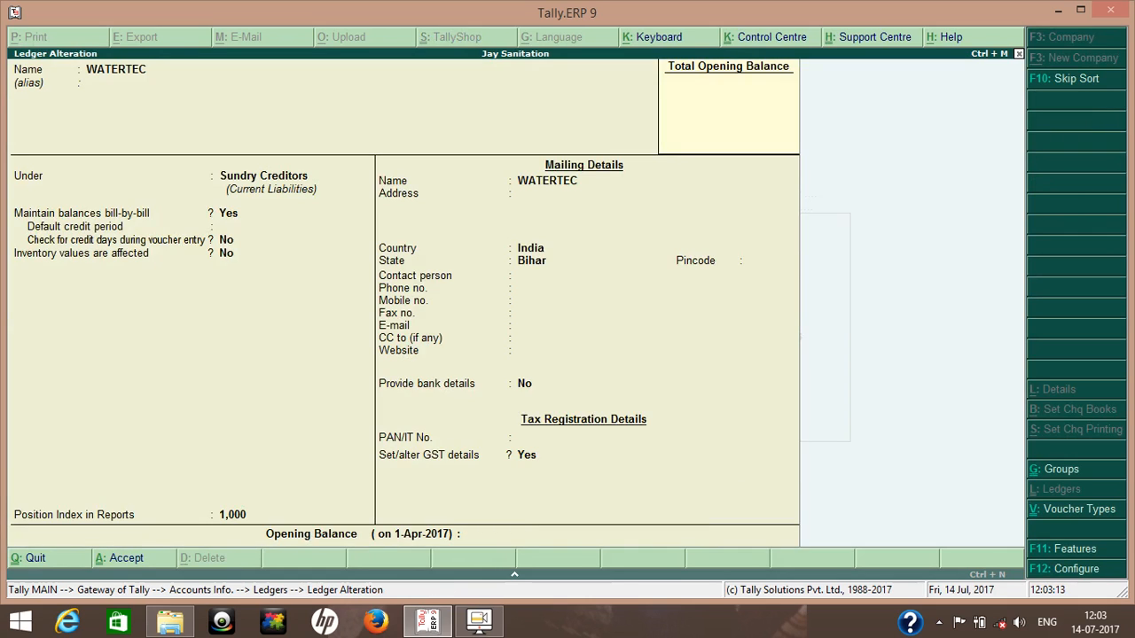
Open the Local Purchase@5% ledger for alteration.
type("l")
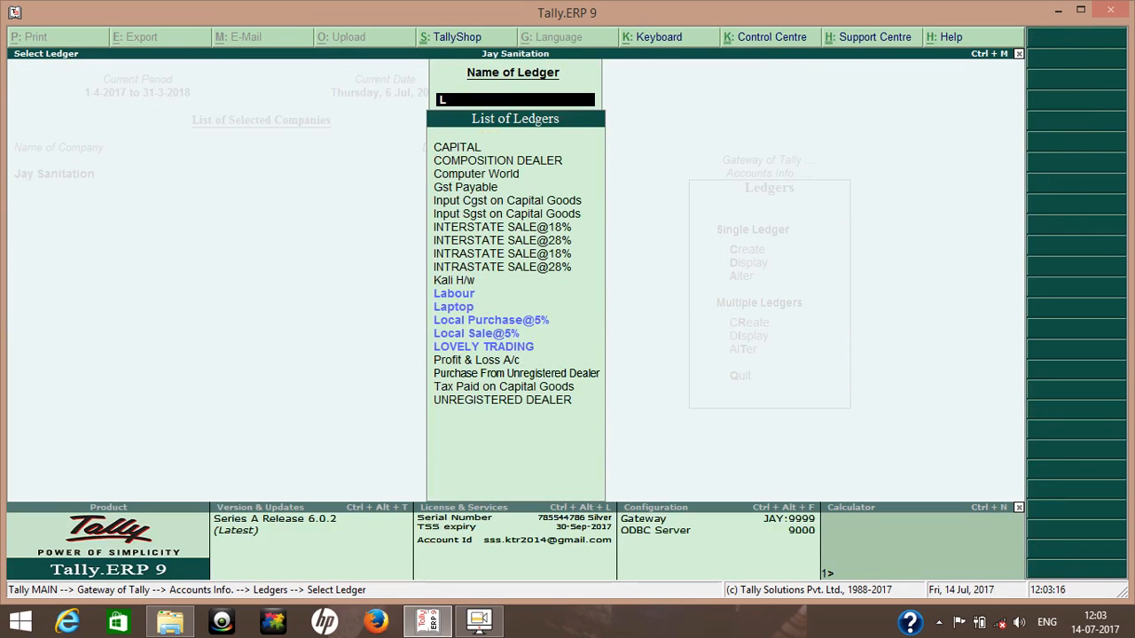
key("Down")
key("Down")
key("Return")
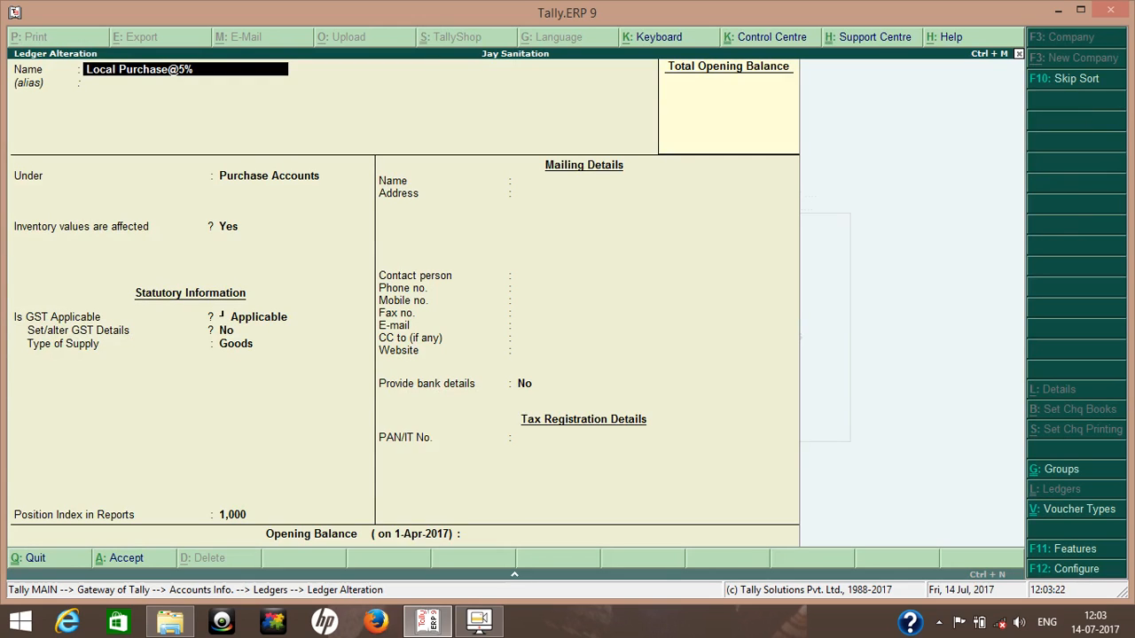
Check the group, inventory setting, GST applicability and type of supply of Local Purchase@5%, and accept the ledger as it is.
key("Return")
key("Return")
key("Return")
key("Return")
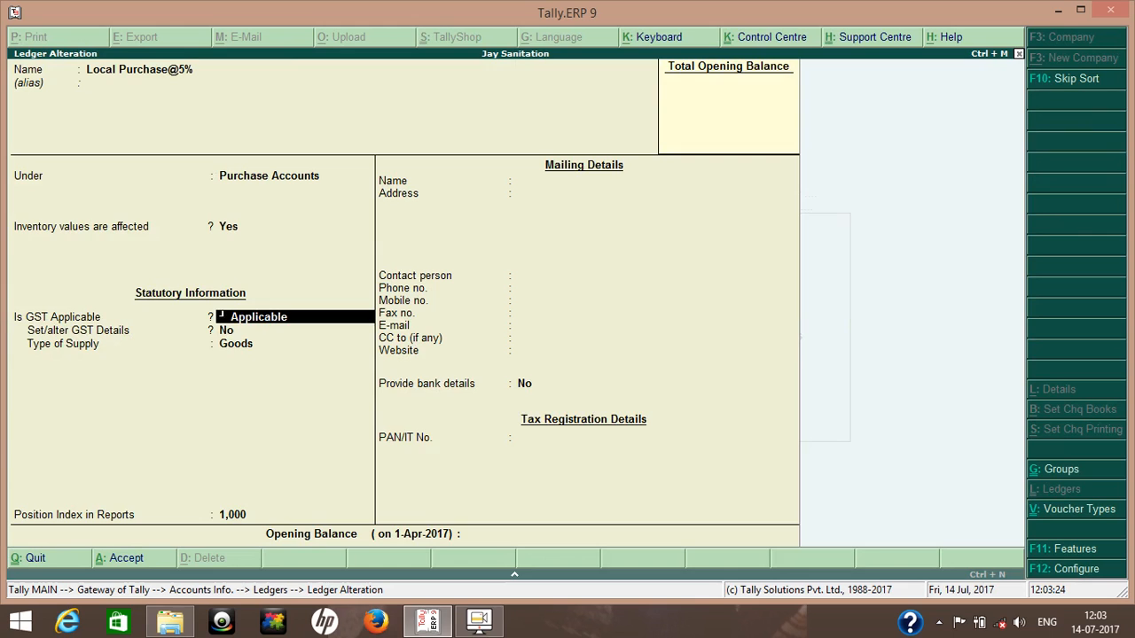
key("Return")
key("Return")
key("Return")
key("Return")
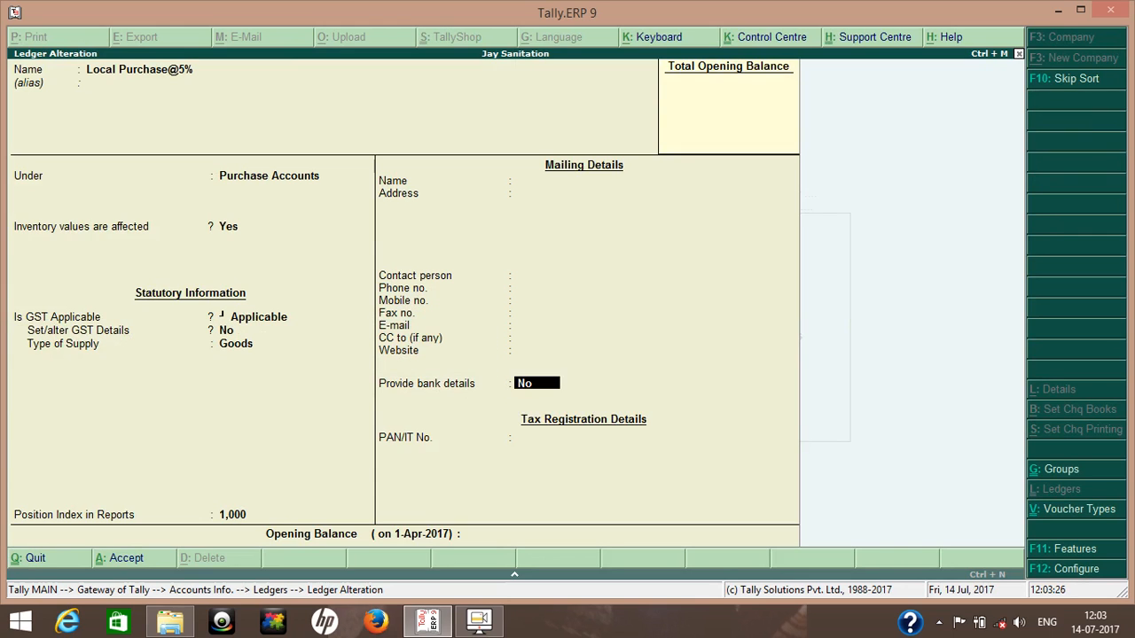
key("Return")
key("Return")
key("Return")
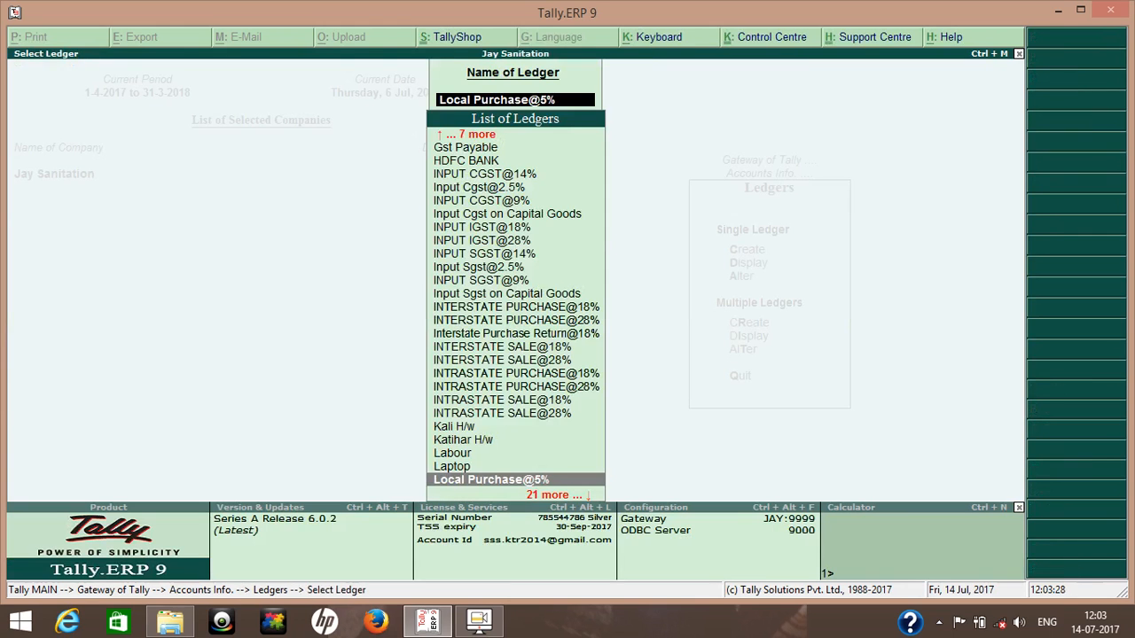
Open the Local Sale@5% ledger for alteration.
type("L")
key("Down")
key("Down")
key("Down")
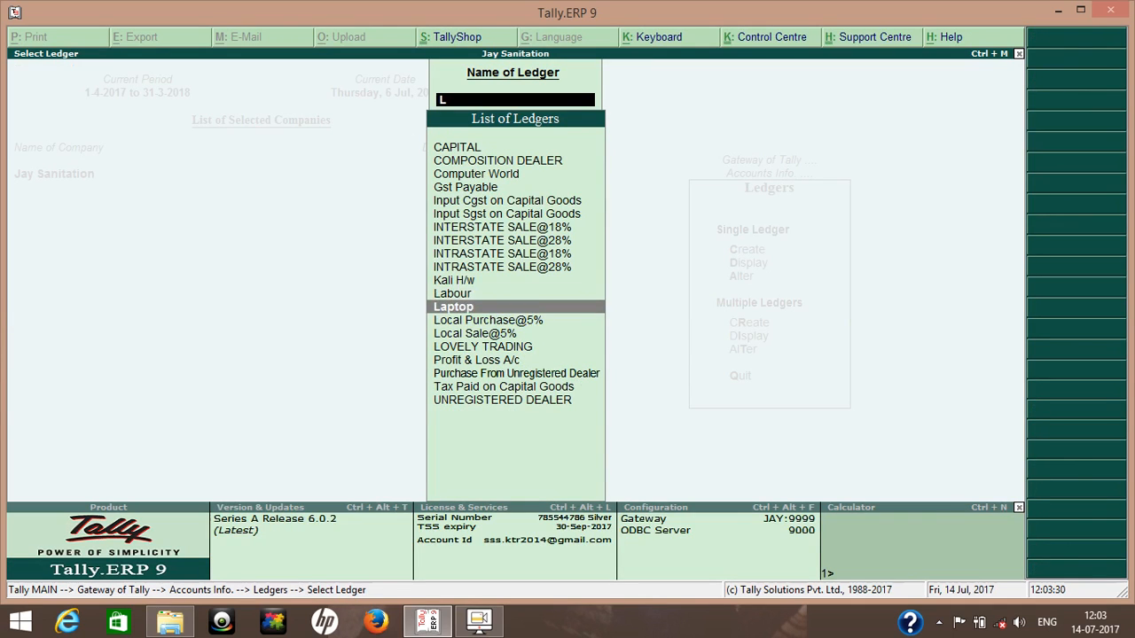
key("Return")
Check the group, GST applicability and type of supply of Local Sale@5%, and accept the ledger as it is.
key("Return")
key("Return")
key("Return")
key("Return")
key("Return")
key("Return")
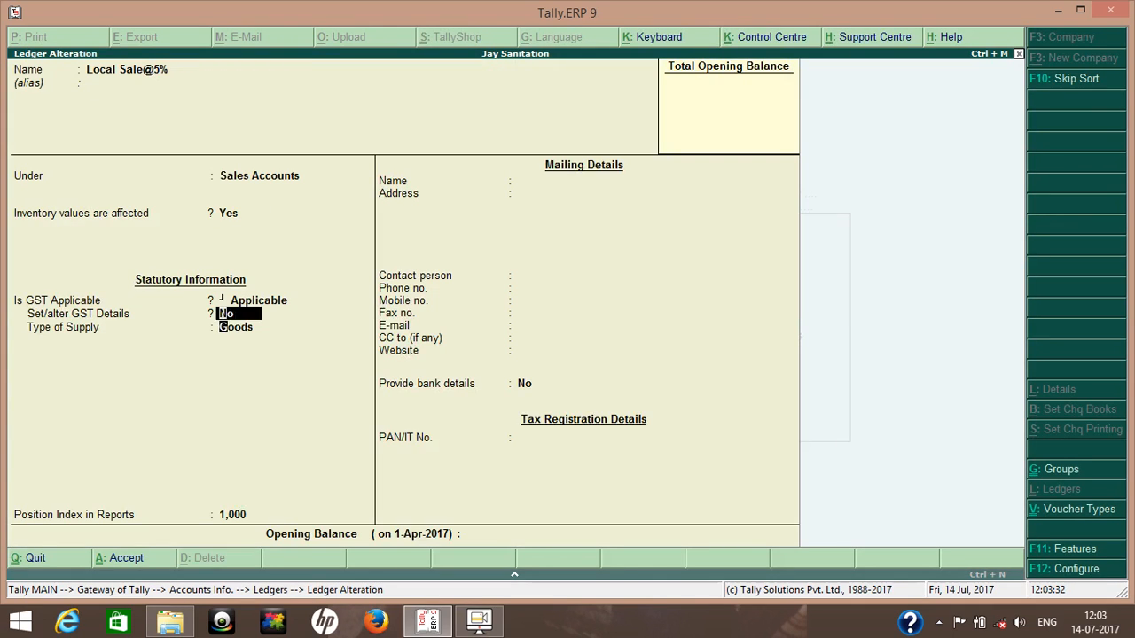
key("Return")
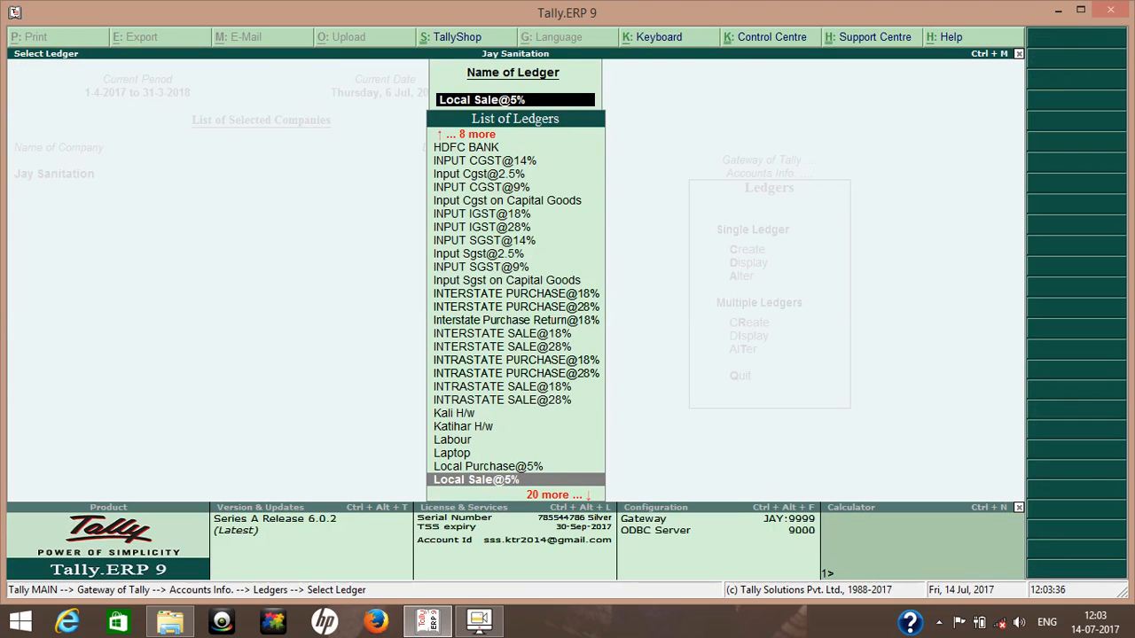
type("I")
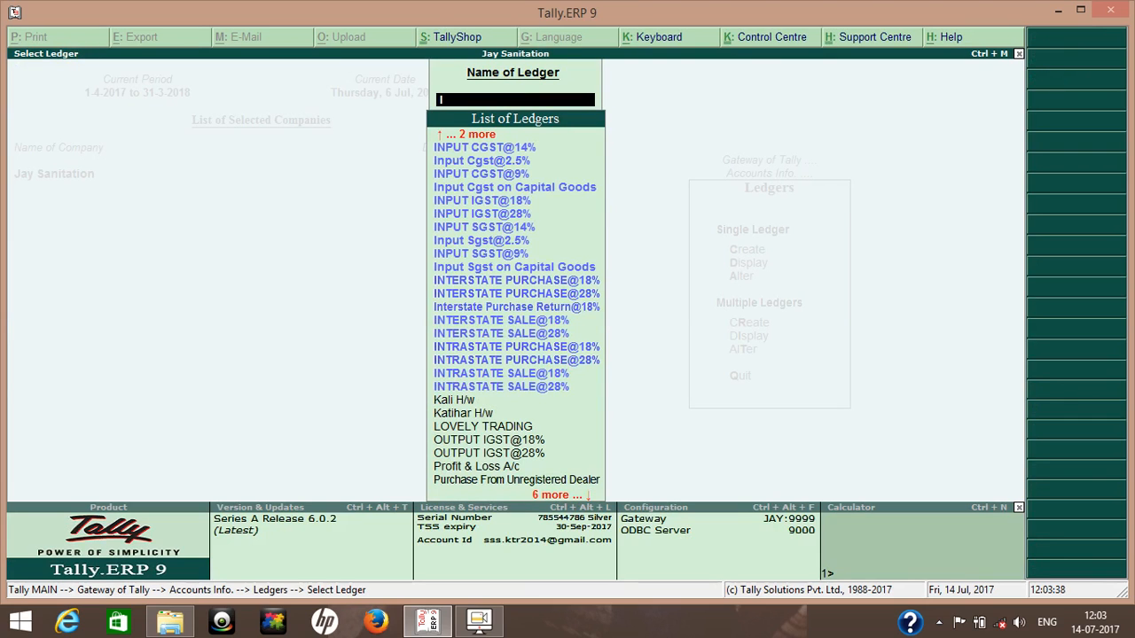
key("Down")
key("Down")
key("Return")
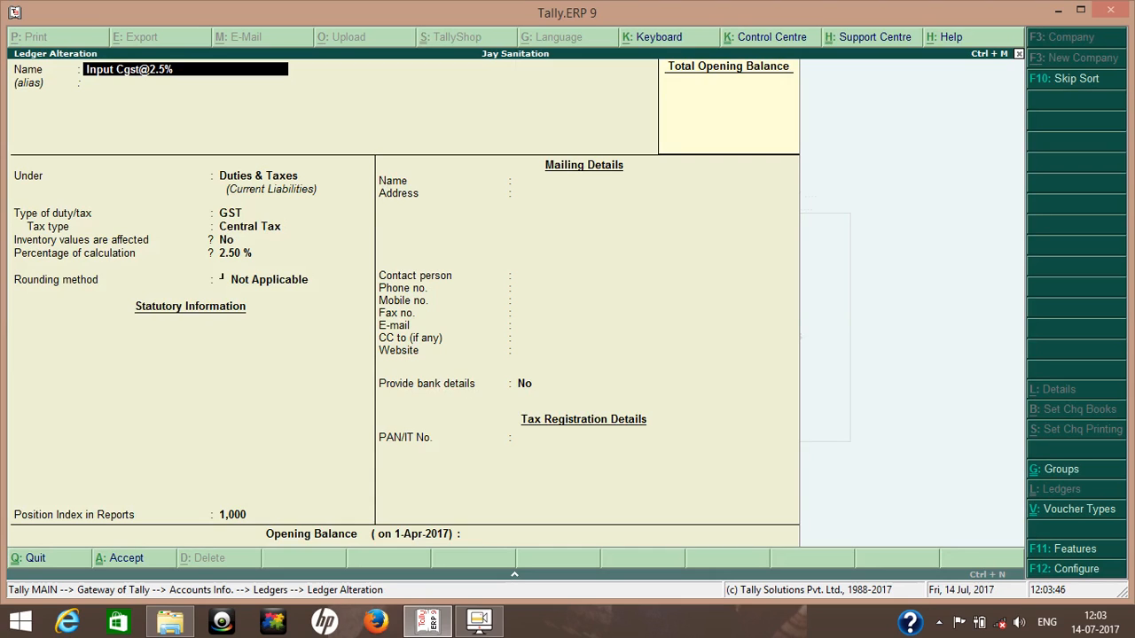
key("Return")
key("Return")
key("Return")
key("Return")
key("Return")
key("Return")
key("Return")
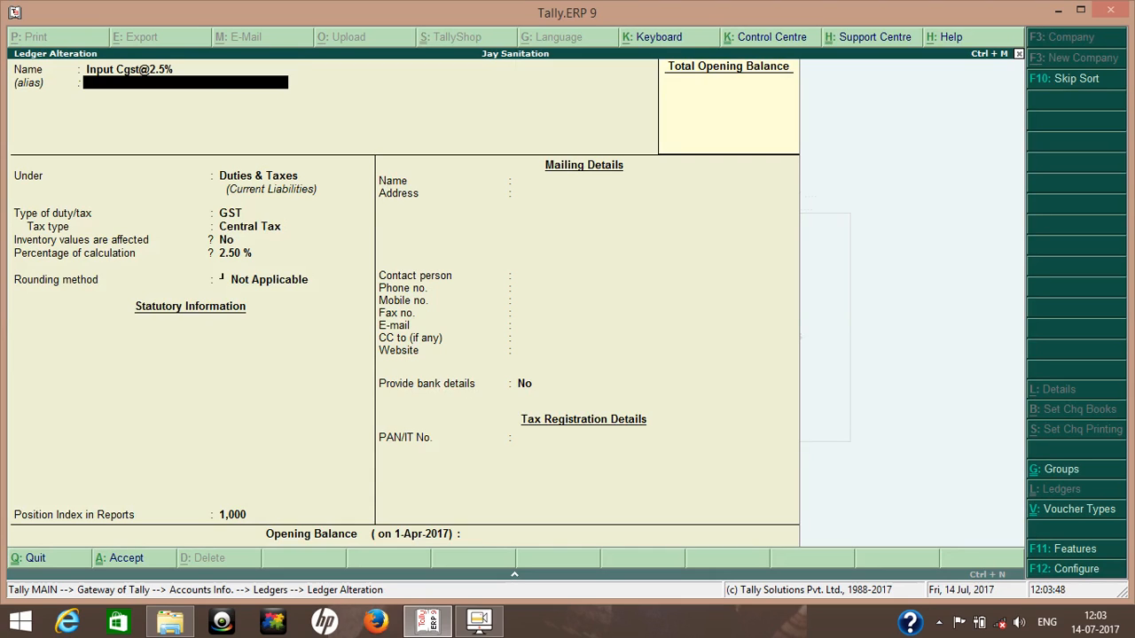
key("Return")
key("Return")
key("Return")
key("Return")
key("Return")
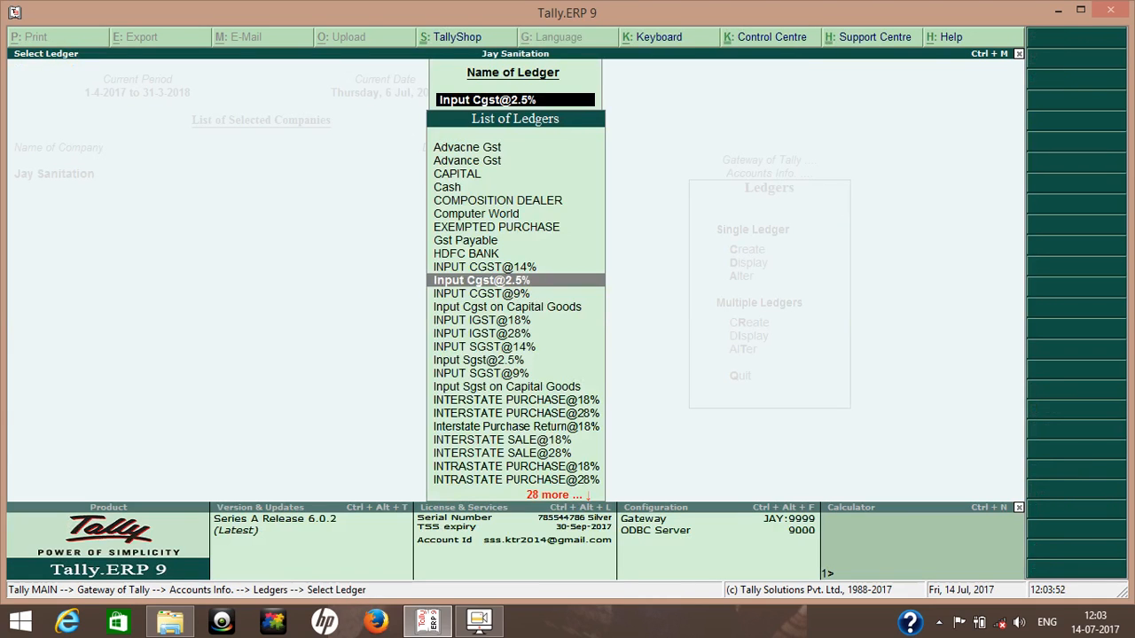
type("In")
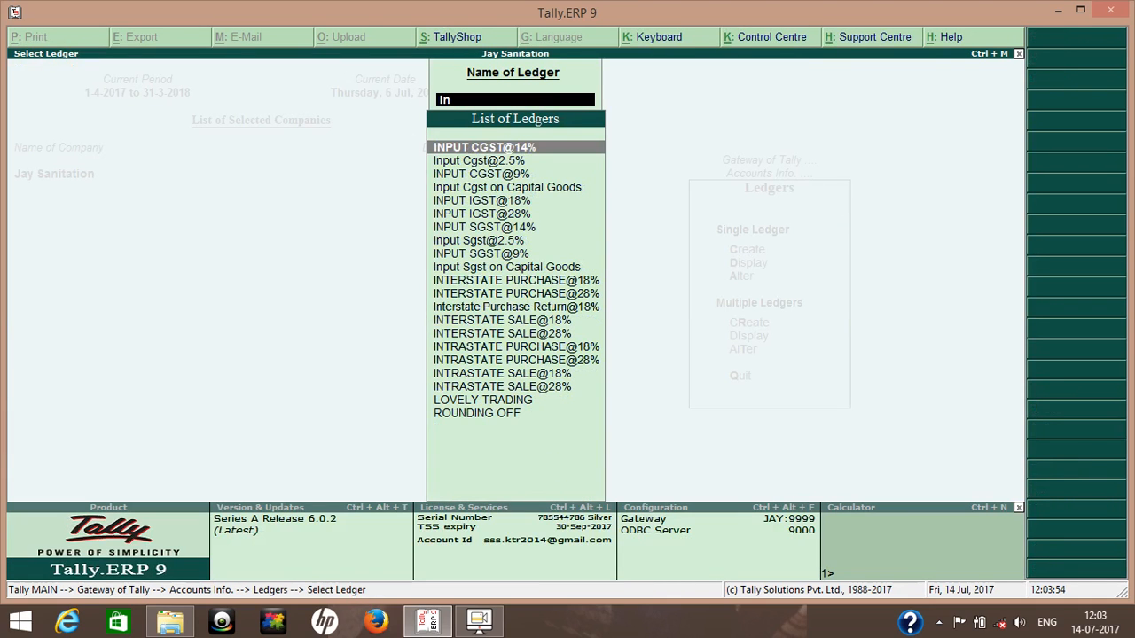
key("Down")
key("Down")
key("Down")
key("Down")
key("Down")
key("Down")
key("Down")
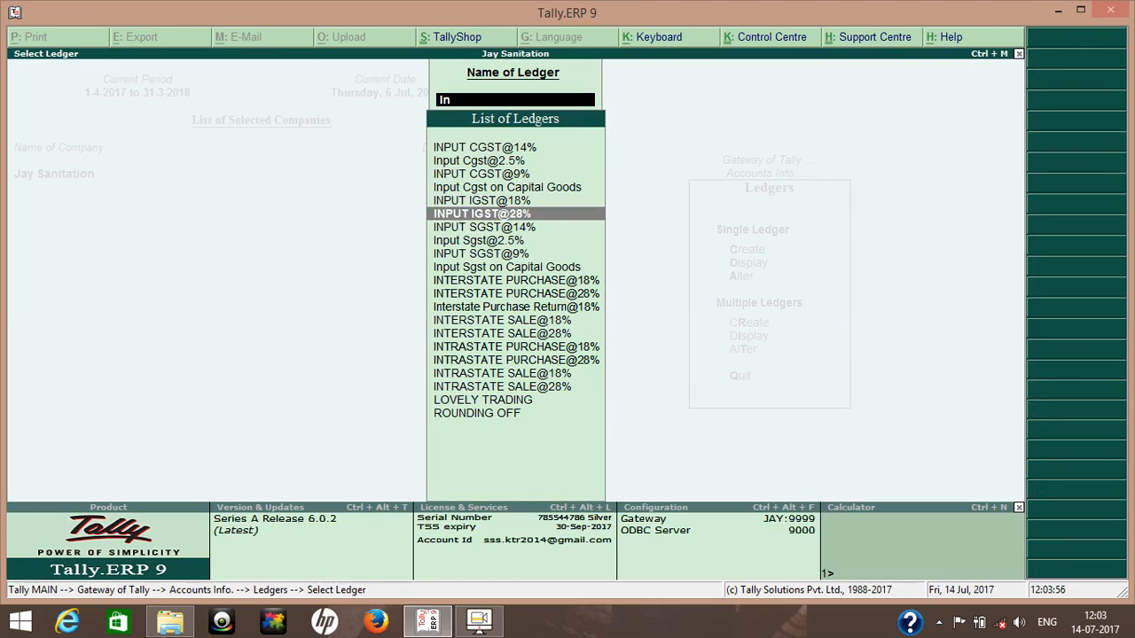
key("Return")
key("Return")
key("Return")
key("Return")
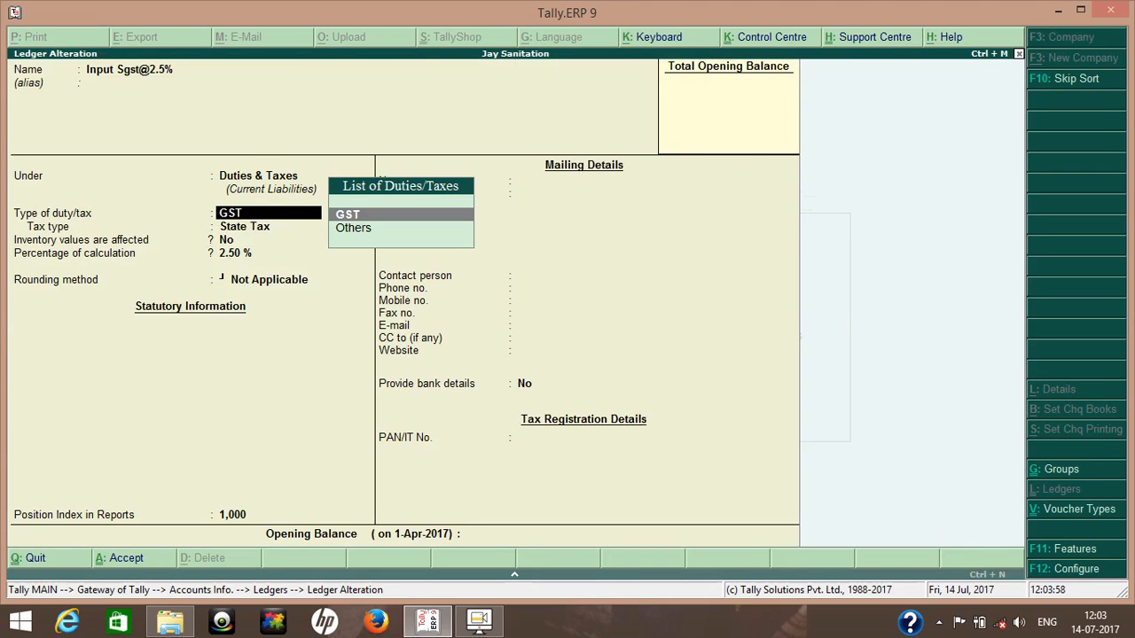
key("Return")
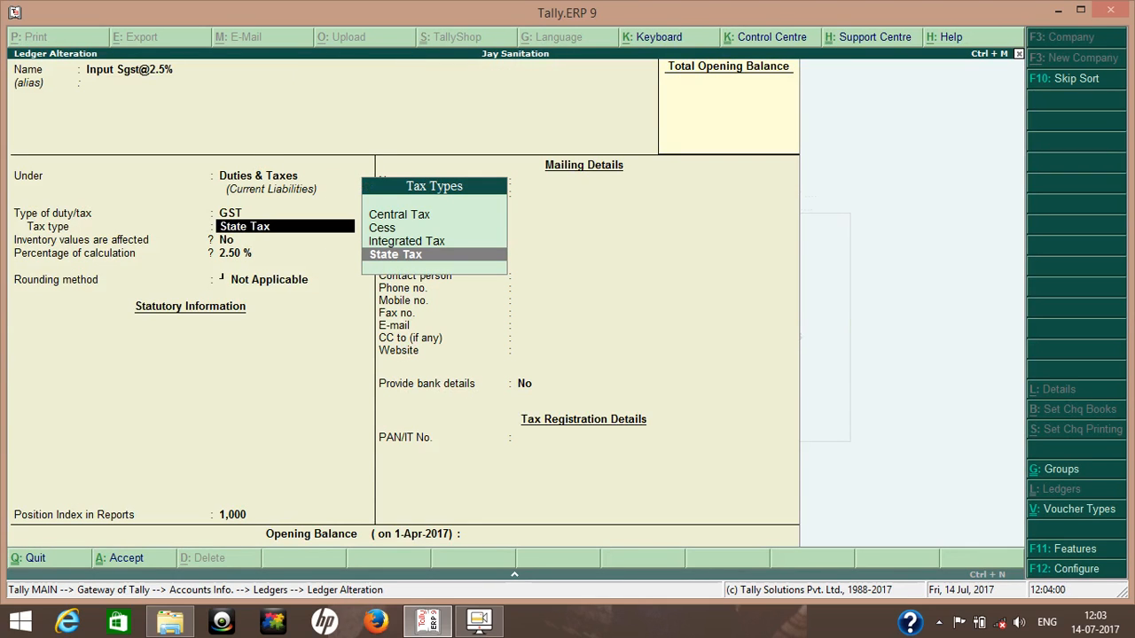
key("Return")
key("Return")
key("Return")
key("Return")
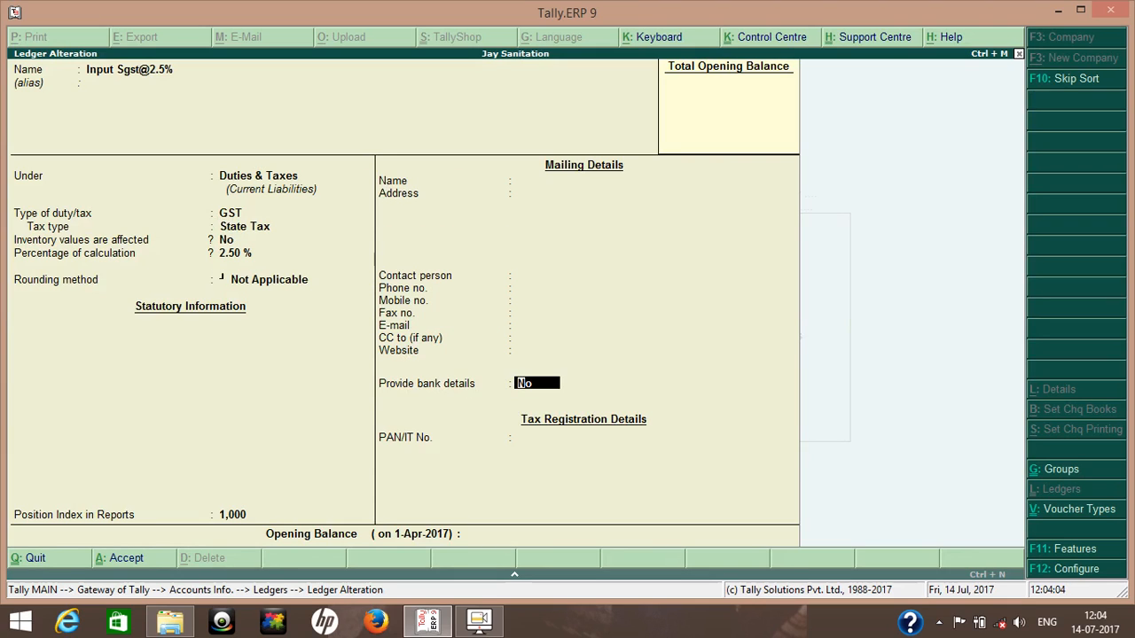
key("Return")
key("Return")
key("Return")
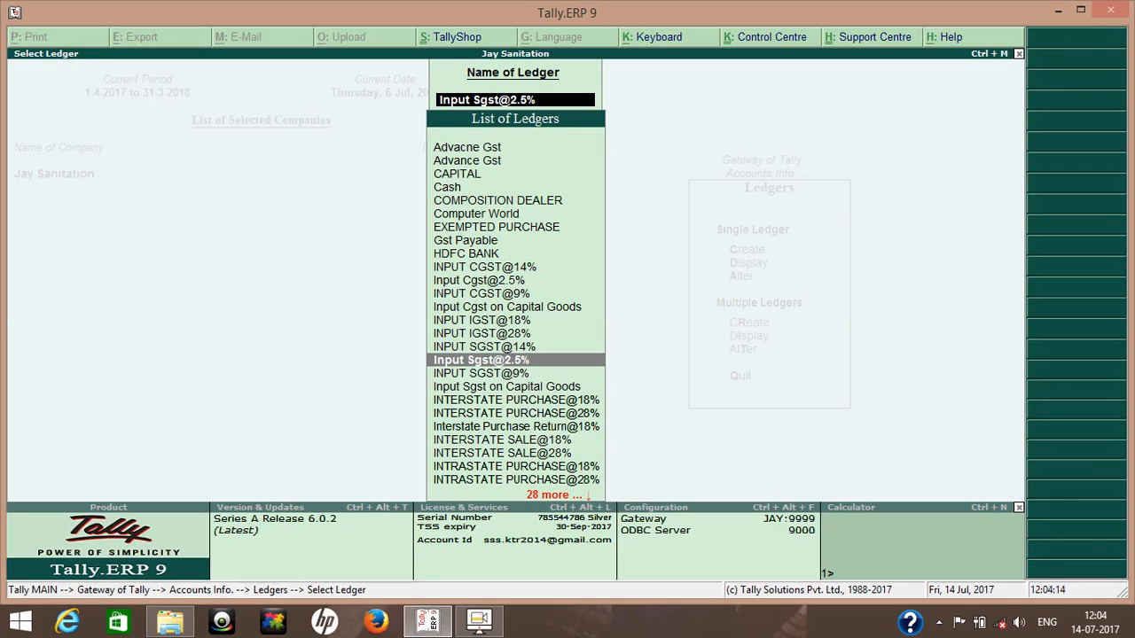
type("O")
key("Down")
key("Down")
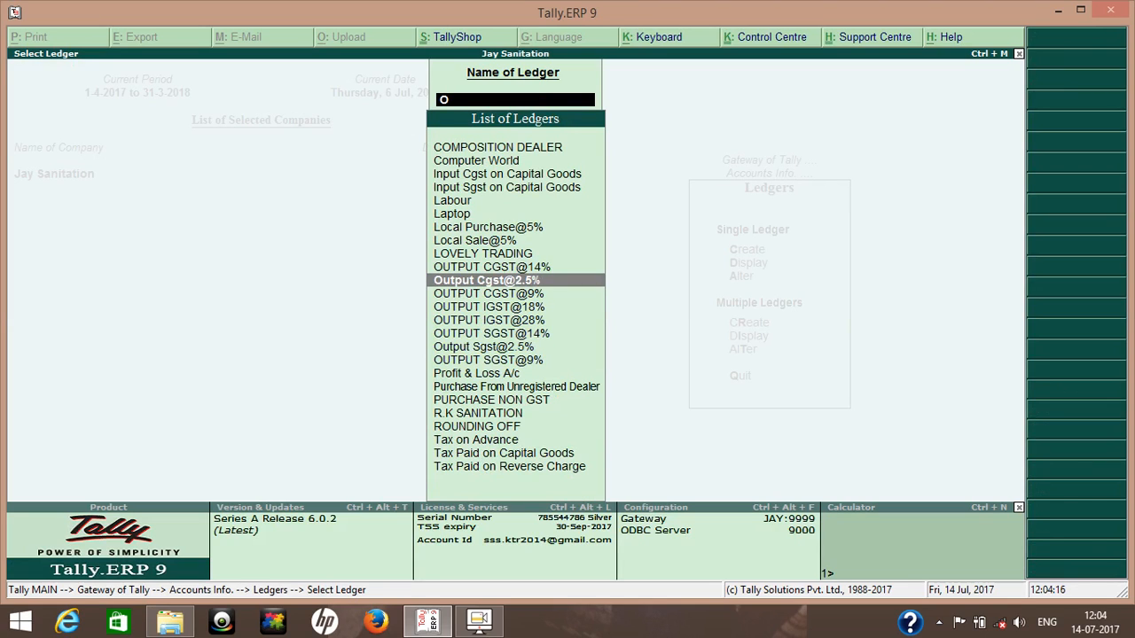
key("Return")
key("Return")
key("Return")
key("Return")
key("Return")
key("Return")
key("Return")
key("Return")
key("Return")
key("Return")
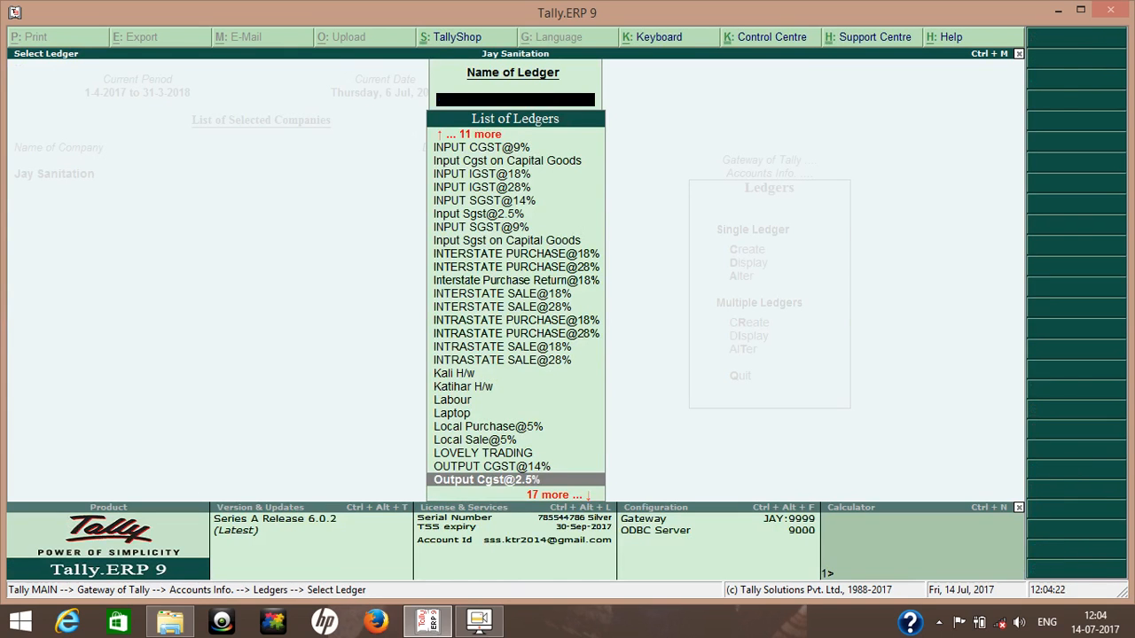
key("Escape")
key("Escape")
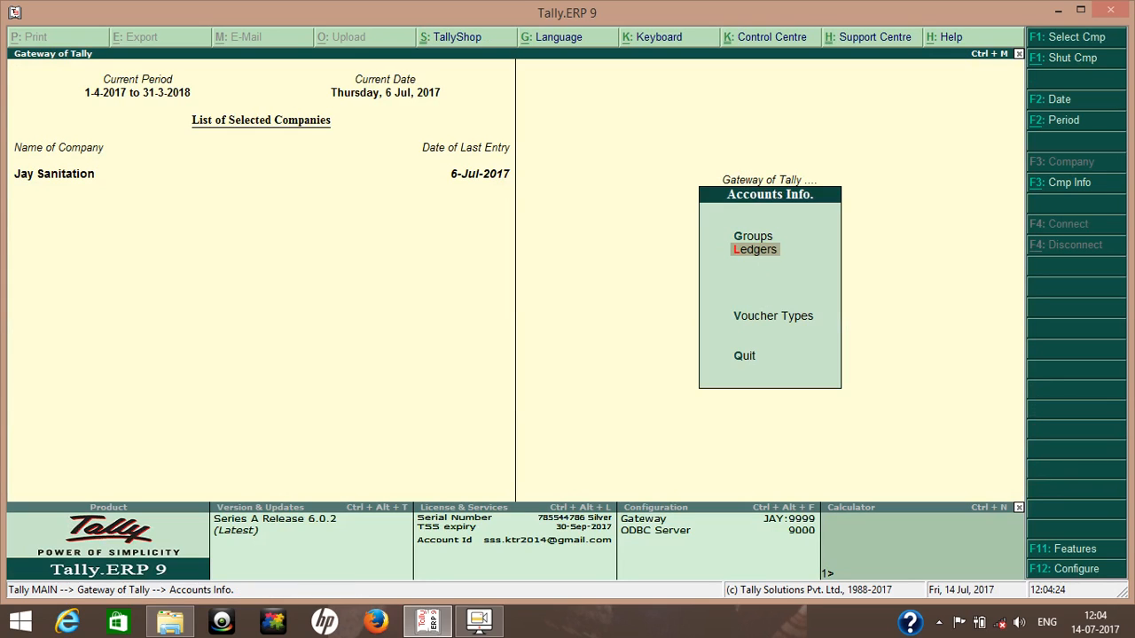
Open the Manufacturing Journal voucher type for alteration from Accounts Info.
key("Escape")
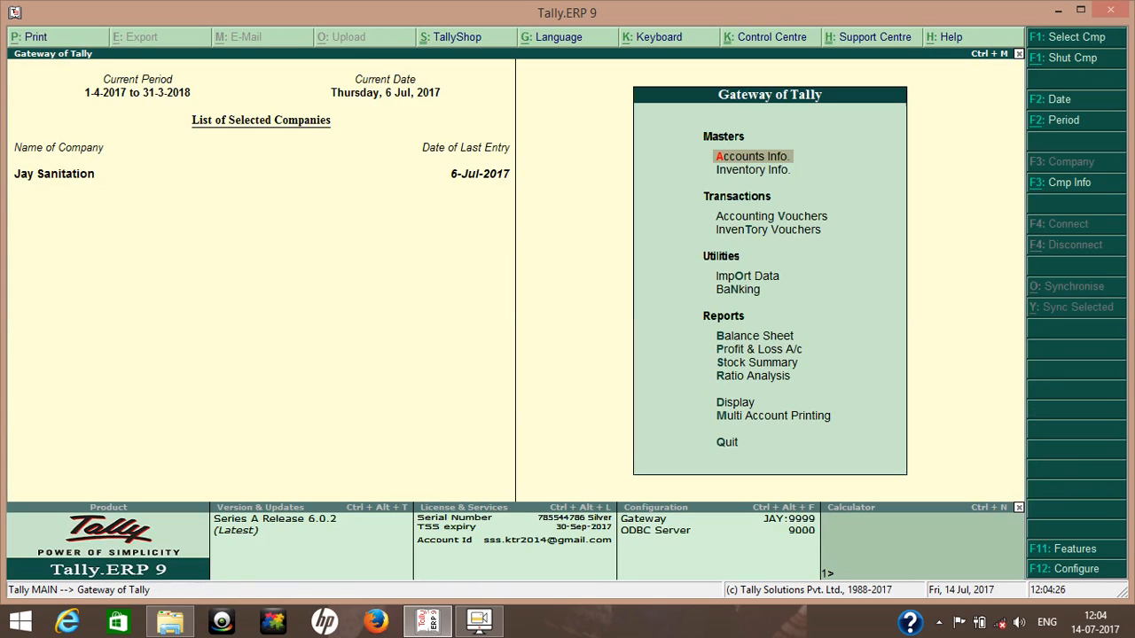
key("Return")
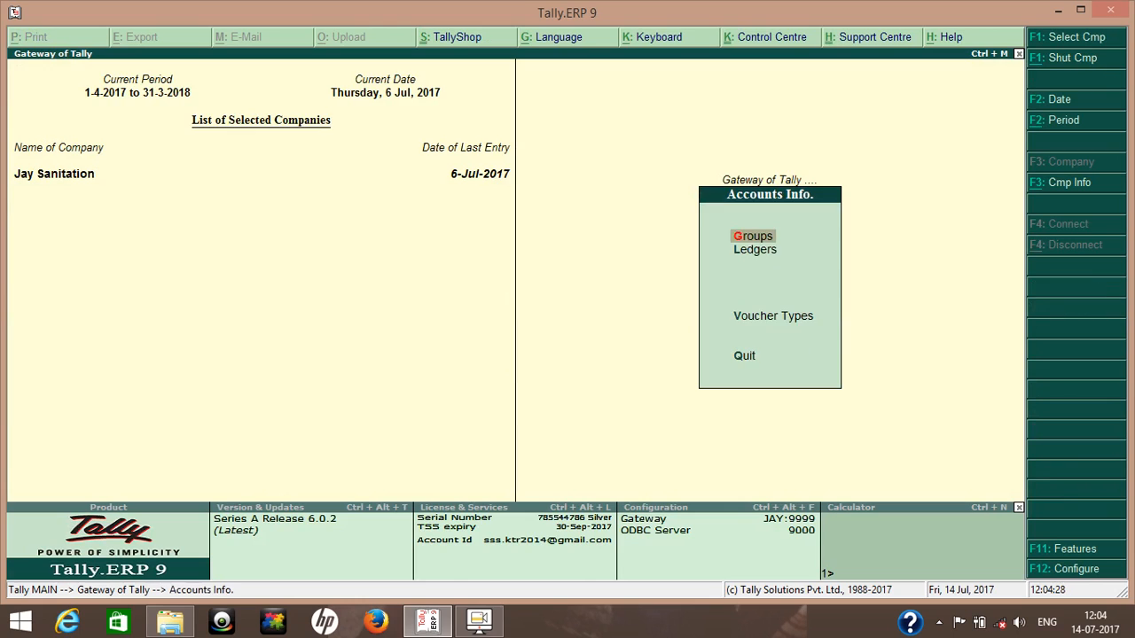
key("Down")
key("Down")
key("Down")
key("Up")
key("Return")
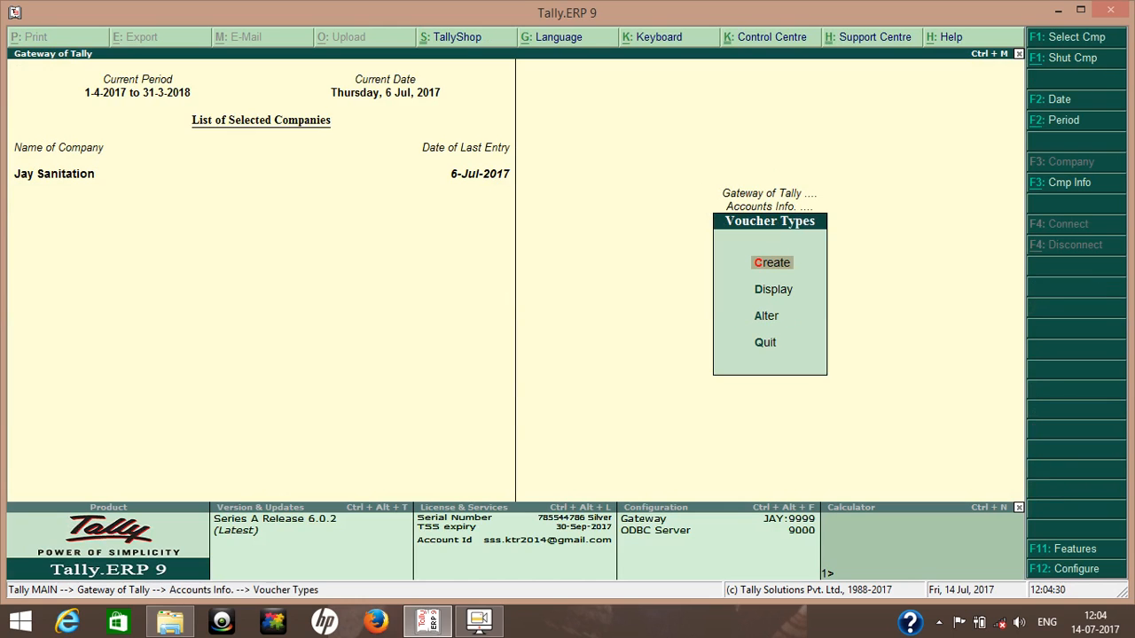
key("Down")
key("Down")
key("Return")
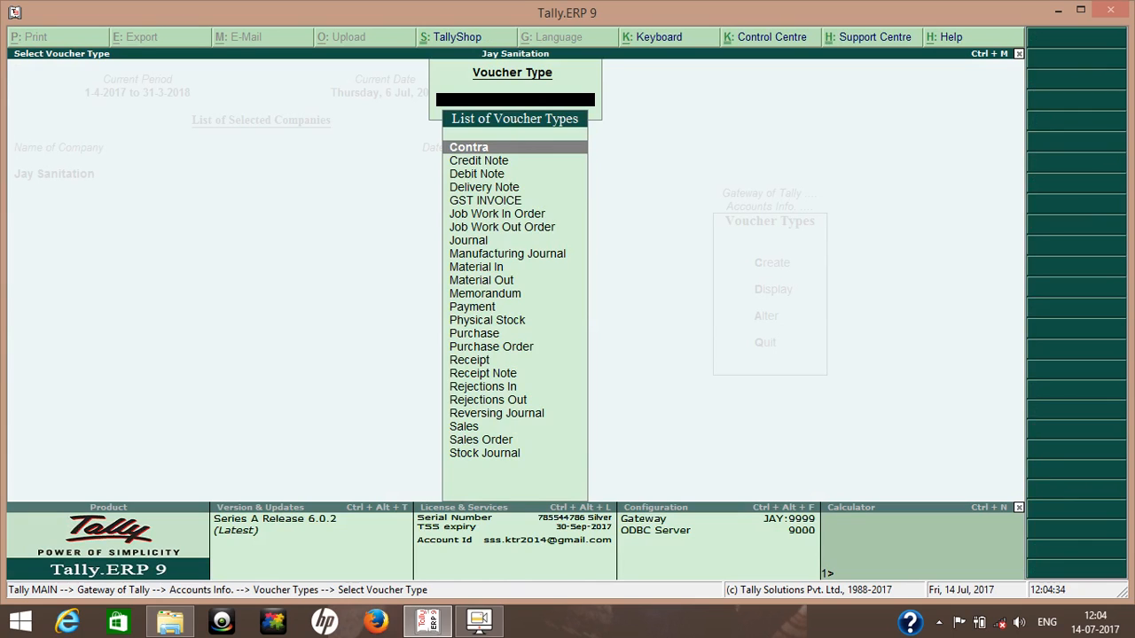
type("M")
key("Return")
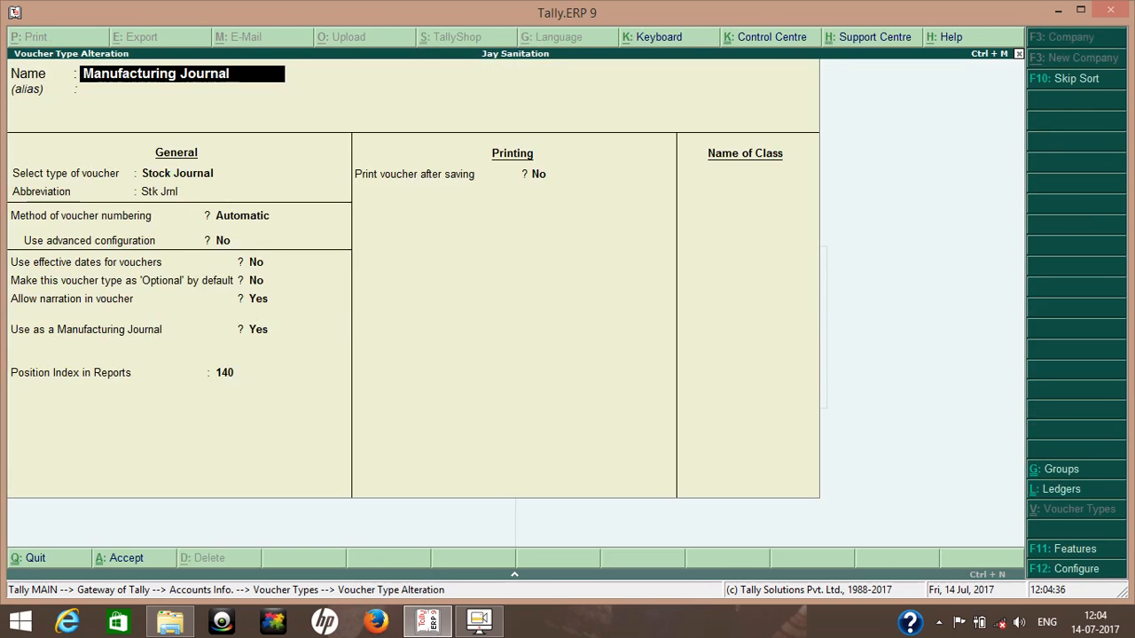
Check the numbering, narration and manufacturing settings of the Manufacturing Journal voucher type, accept it, and return to the Gateway of Tally.
key("Return")
key("Return")
key("Return")
key("Return")
key("Return")
key("Return")
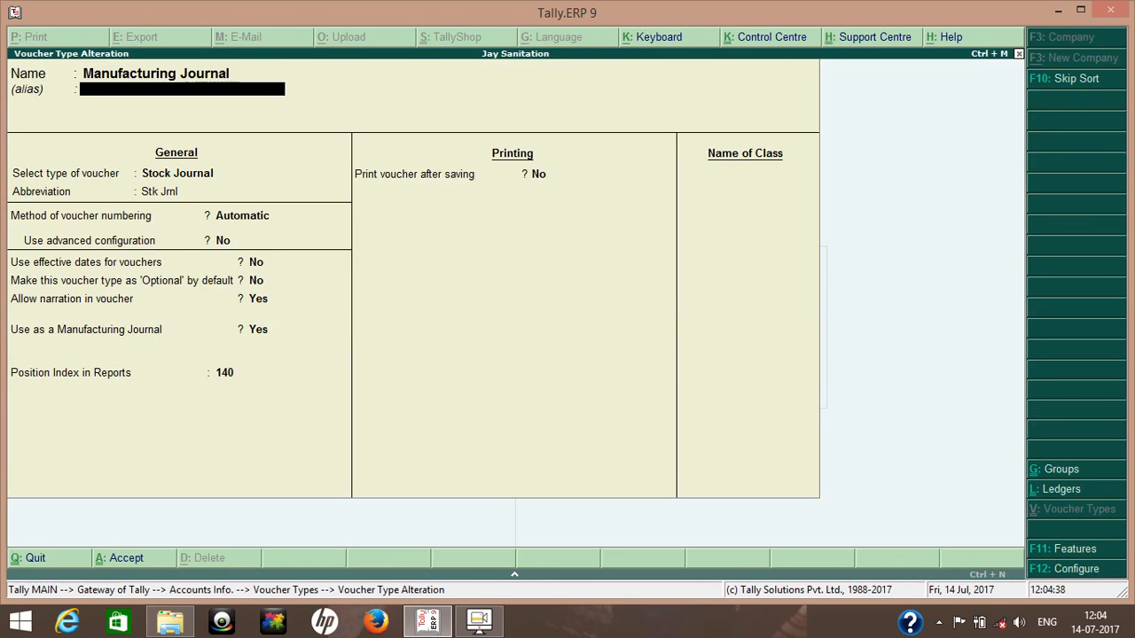
key("Return")
key("Return")
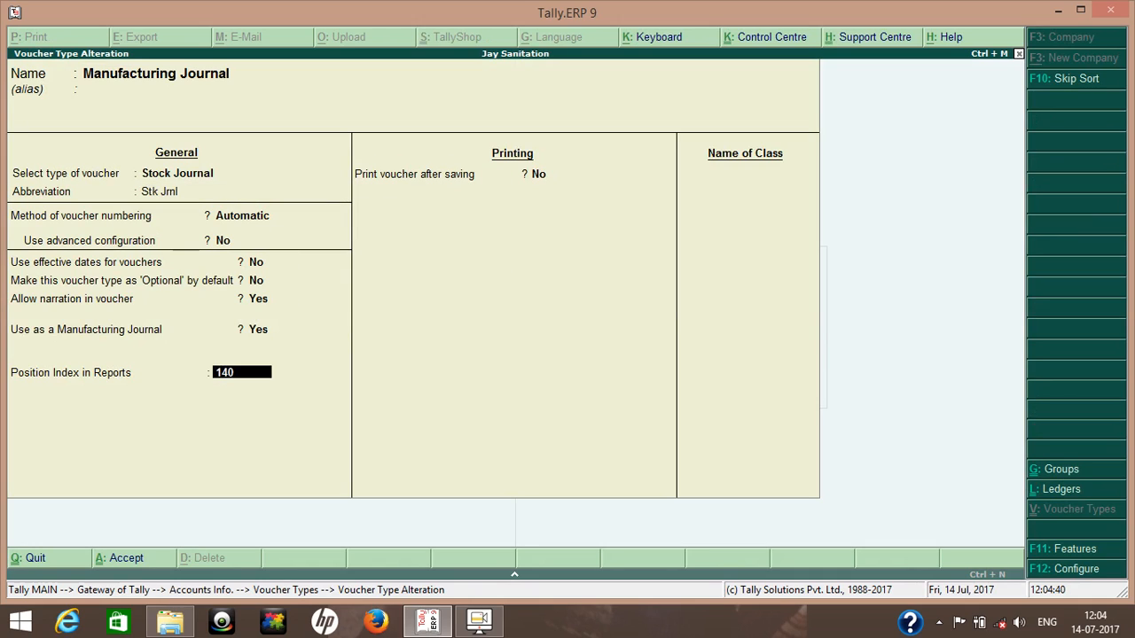
key("BackSpace")
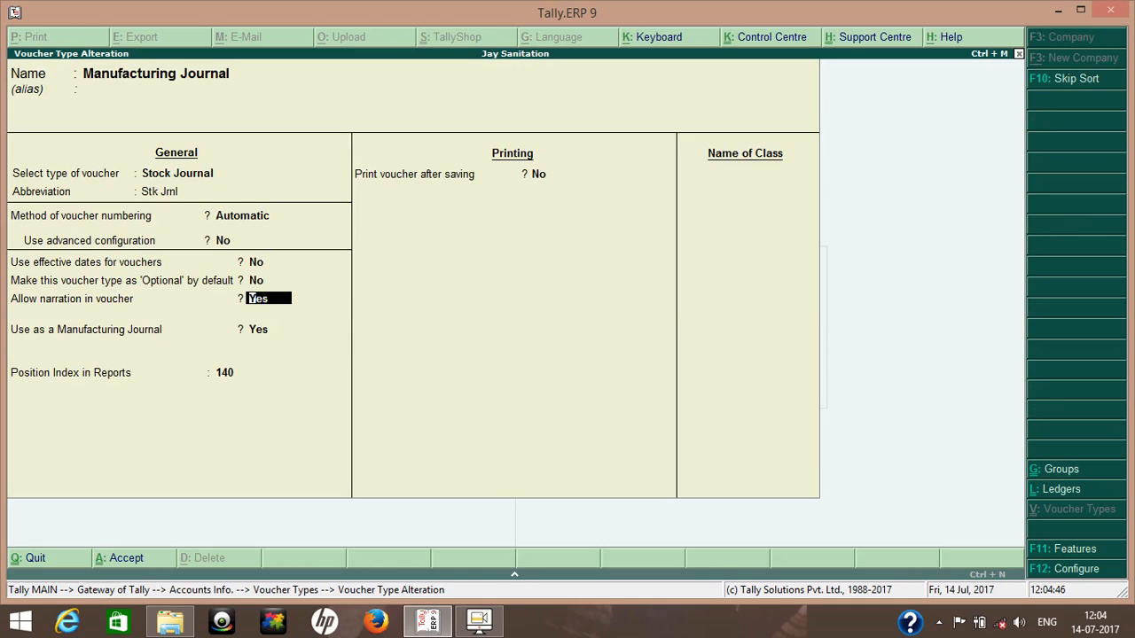
key("Return")
key("Return")
key("ctrl+a")
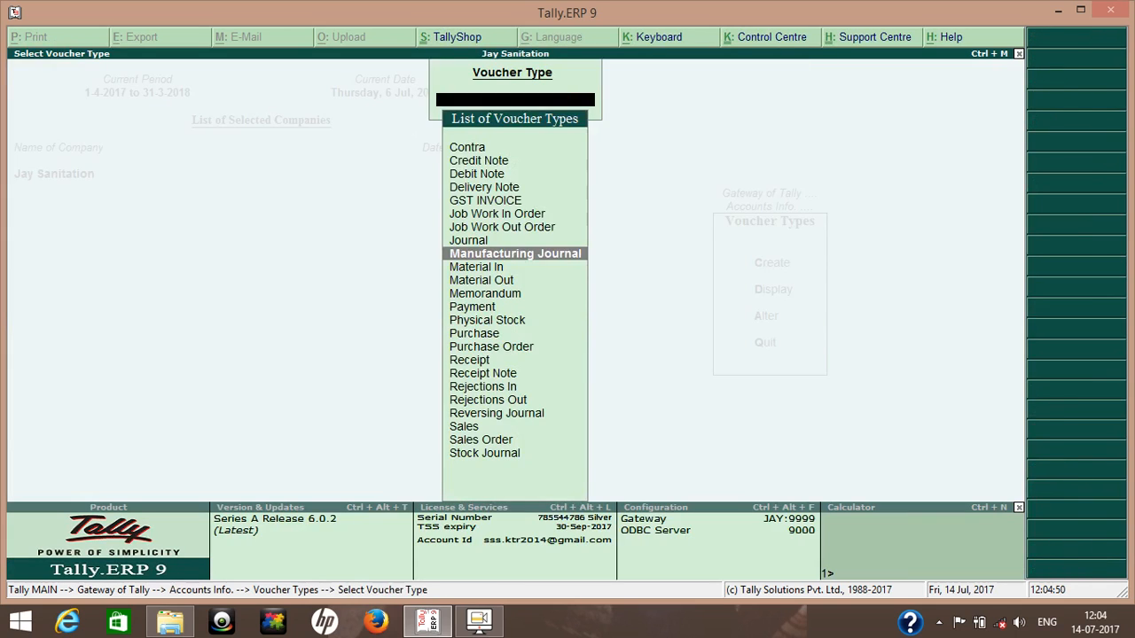
key("Escape")
key("Escape")
key("Escape")
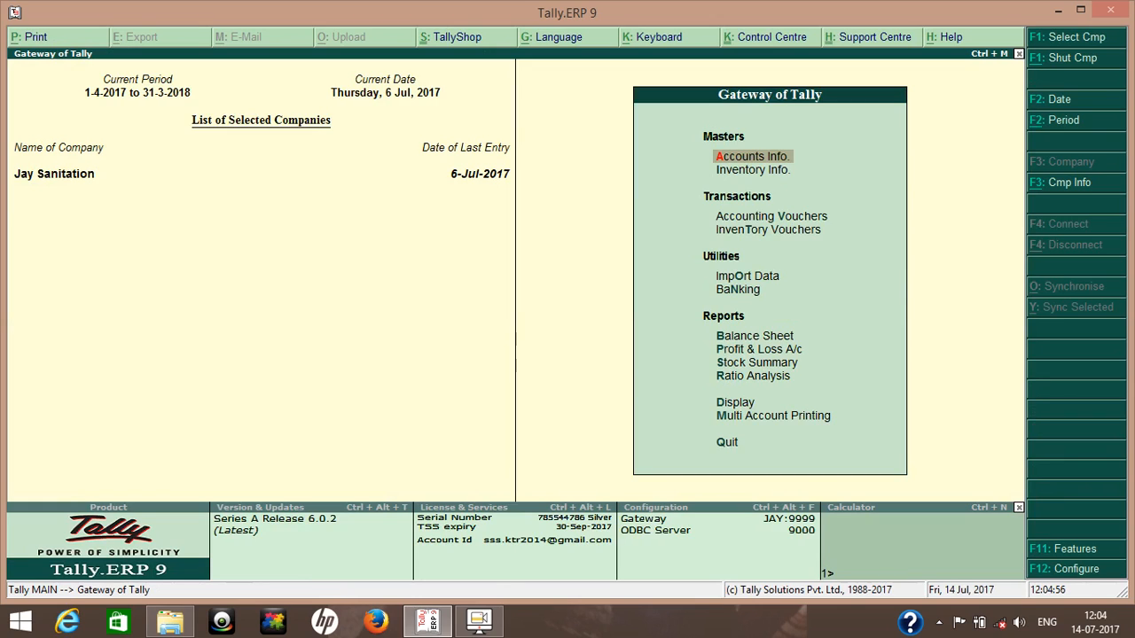
Bring up a blank Manufacturing Journal inventory voucher to view its layout, and leave it without saving.
key("alt+F7")
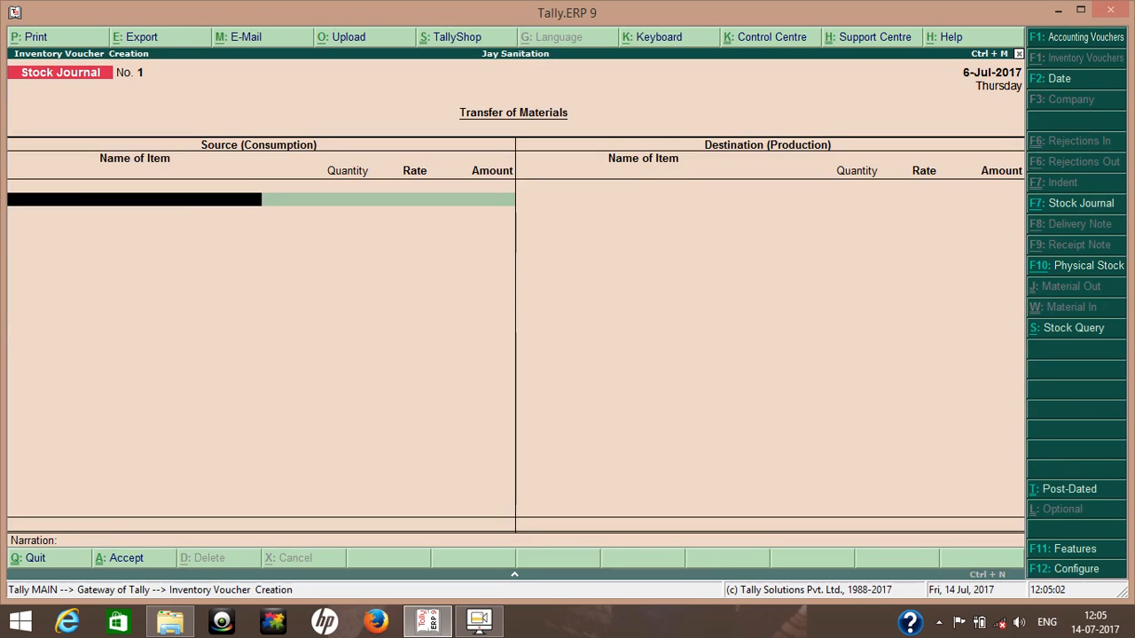
key("F7")
key("Up")
key("Return")
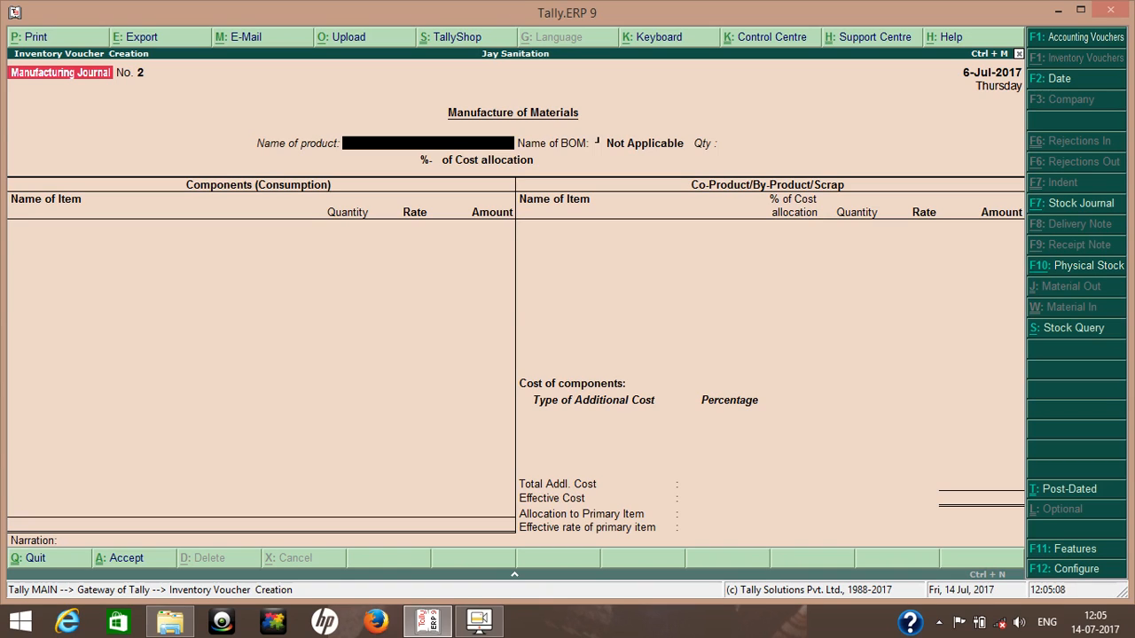
key("Escape")
key("Return")
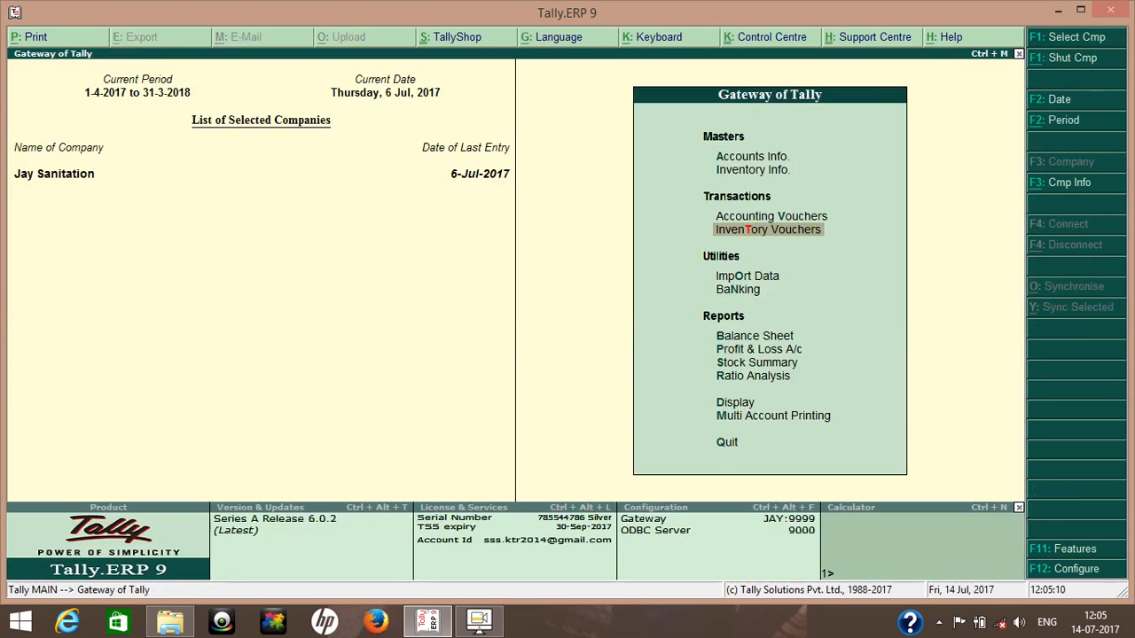
Display the Day Book for the period 1-7-2017 to 6-7-2017.
key("d")
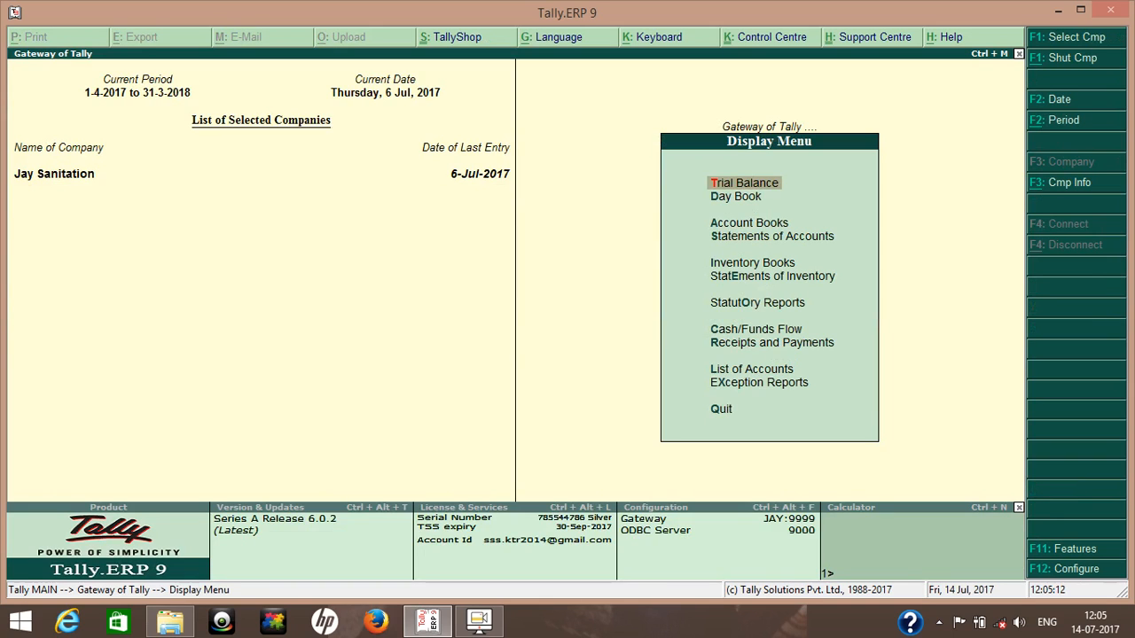
key("Down")
key("Return")
key("F2")
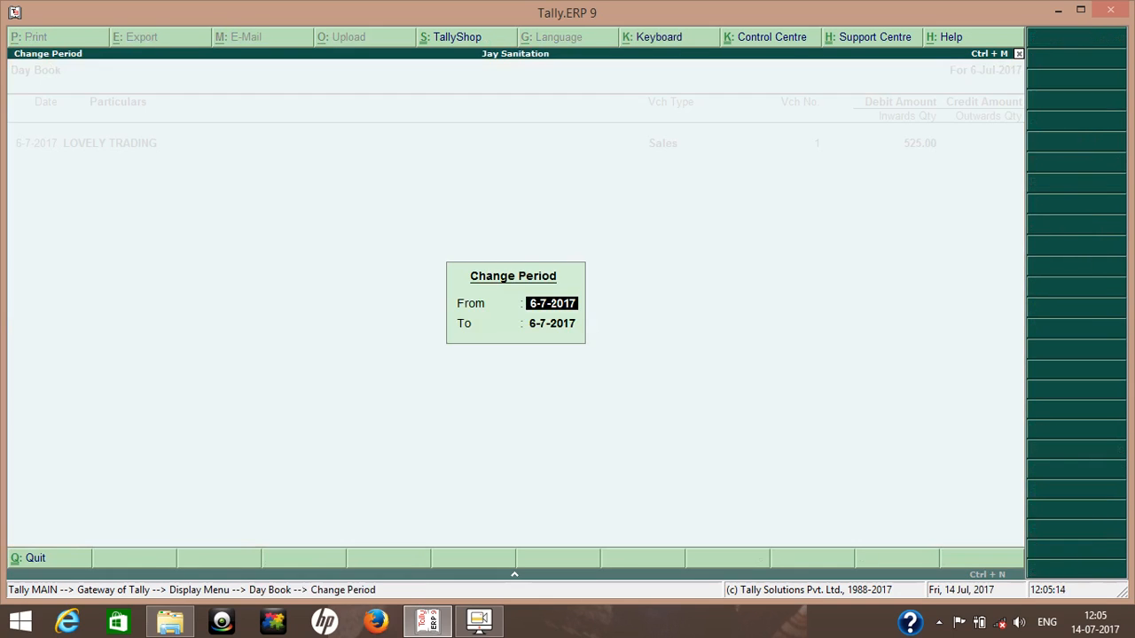
type("1-7")
key("Return")
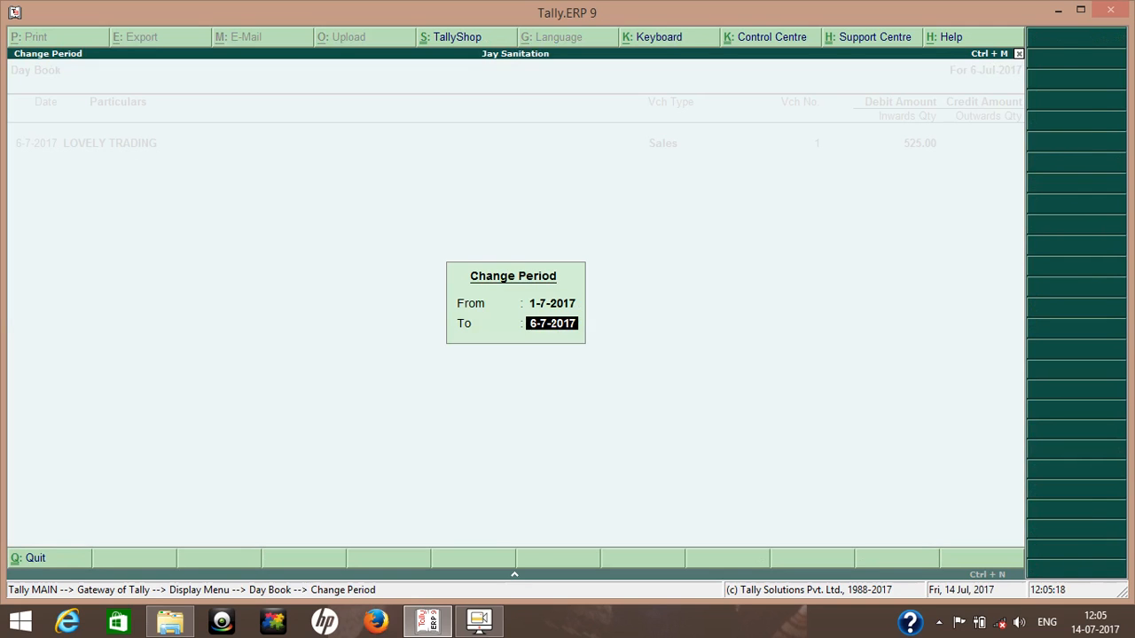
key("Return")
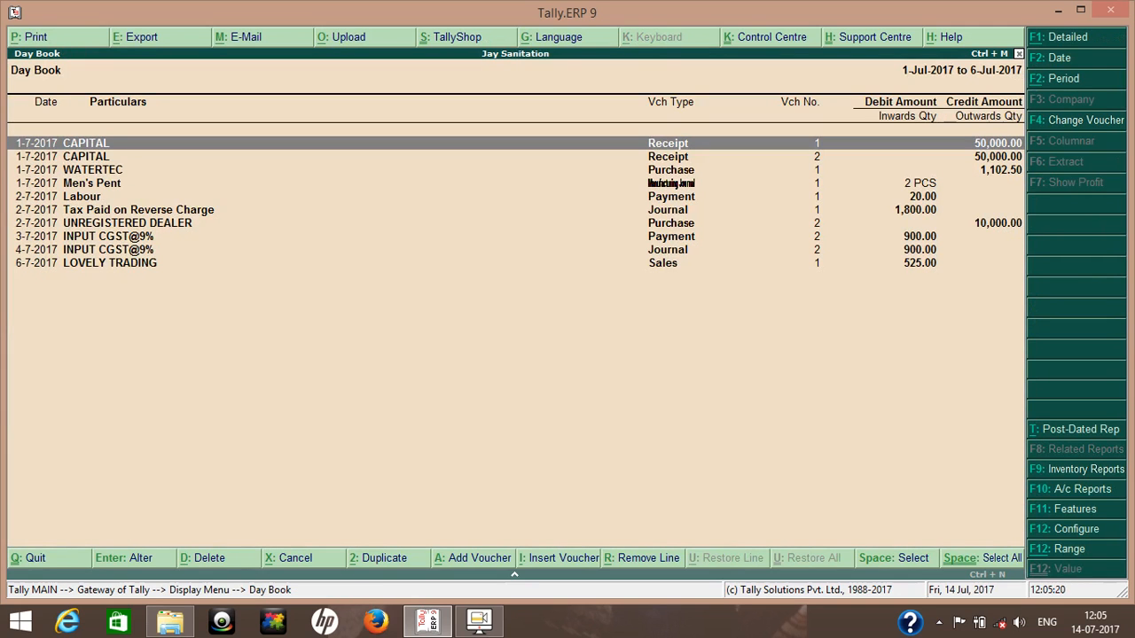
Open the Men's Pent manufacturing journal voucher from the Day Book and check its date, product name and quantity.
key("Down")
key("Down")
key("Down")
key("Return")
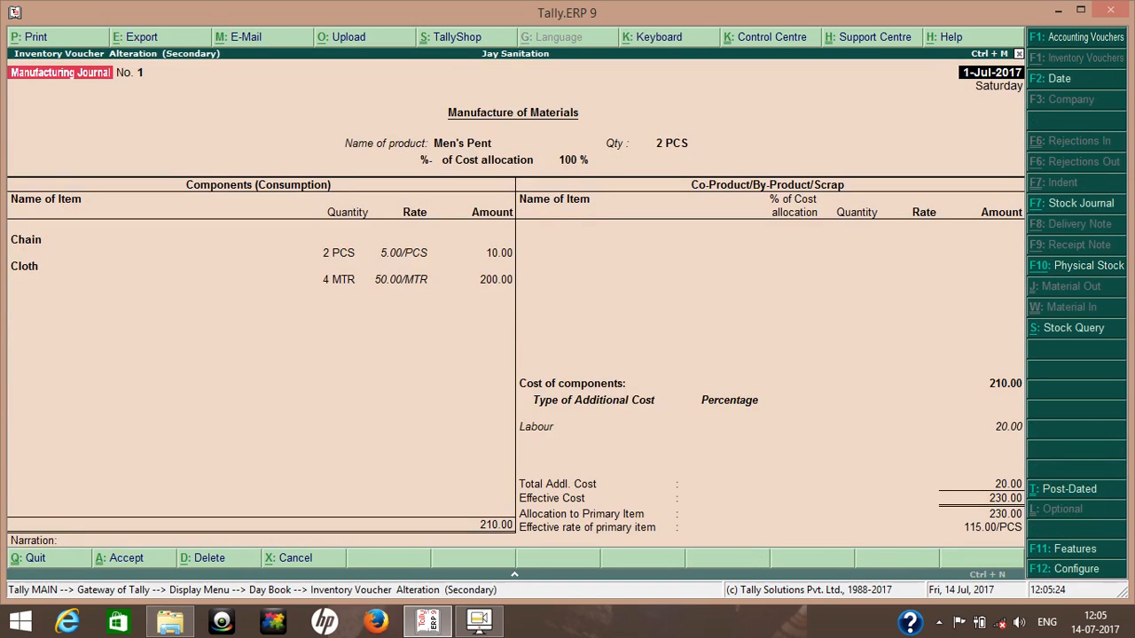
key("Return")
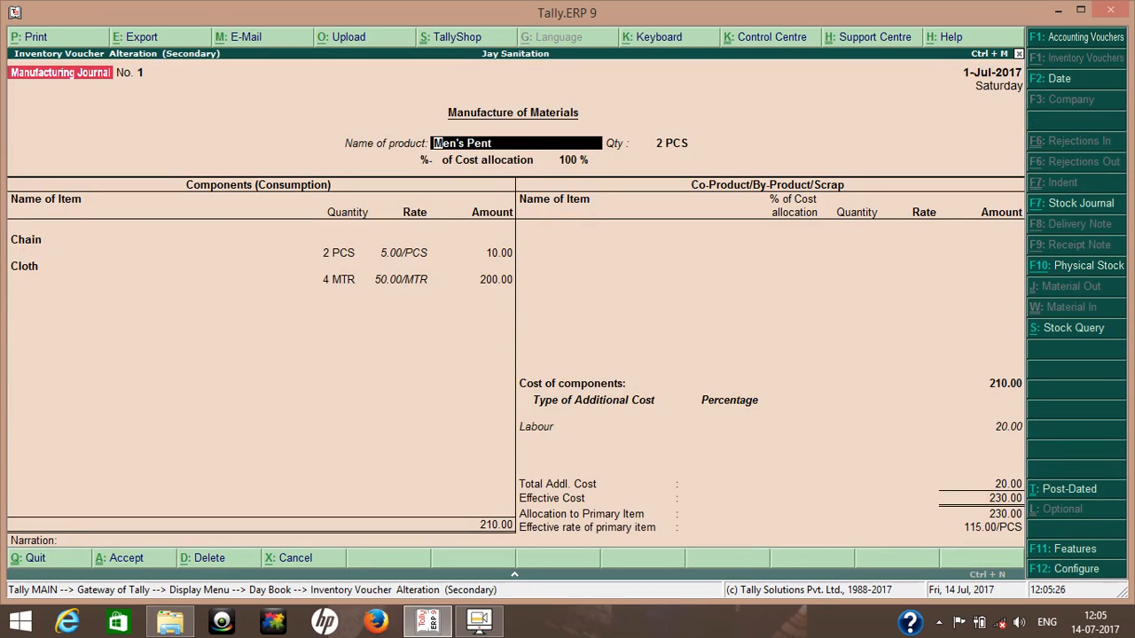
key("Return")
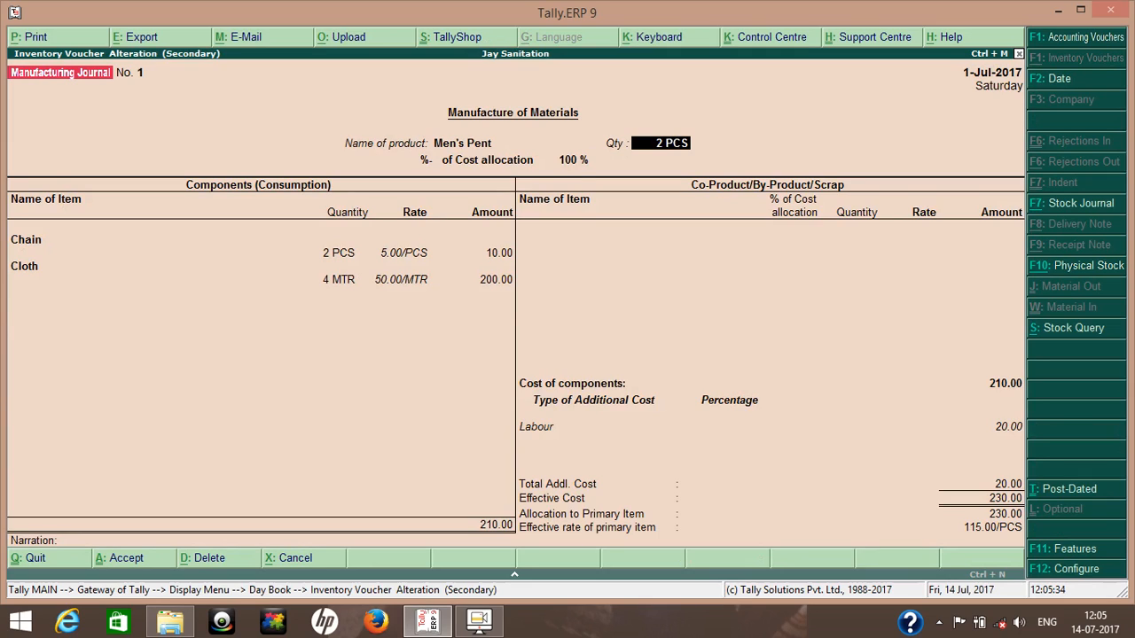
key("Return")
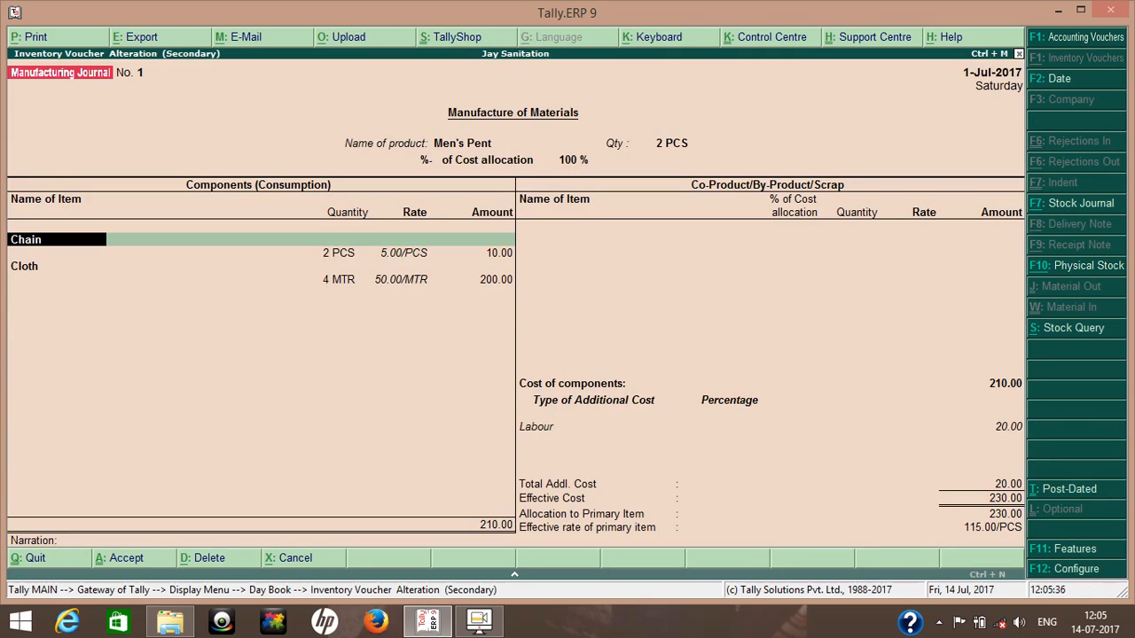
Check the quantity, rate and amount of the consumed components Chain and Cloth.
key("Return")
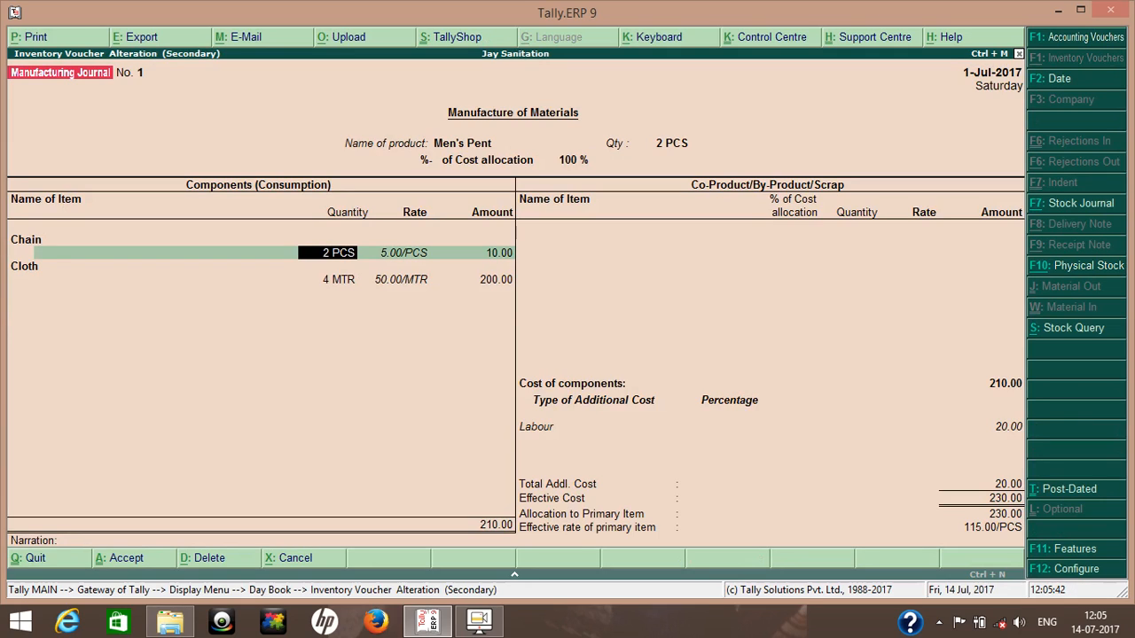
key("Return")
key("Return")
key("Return")
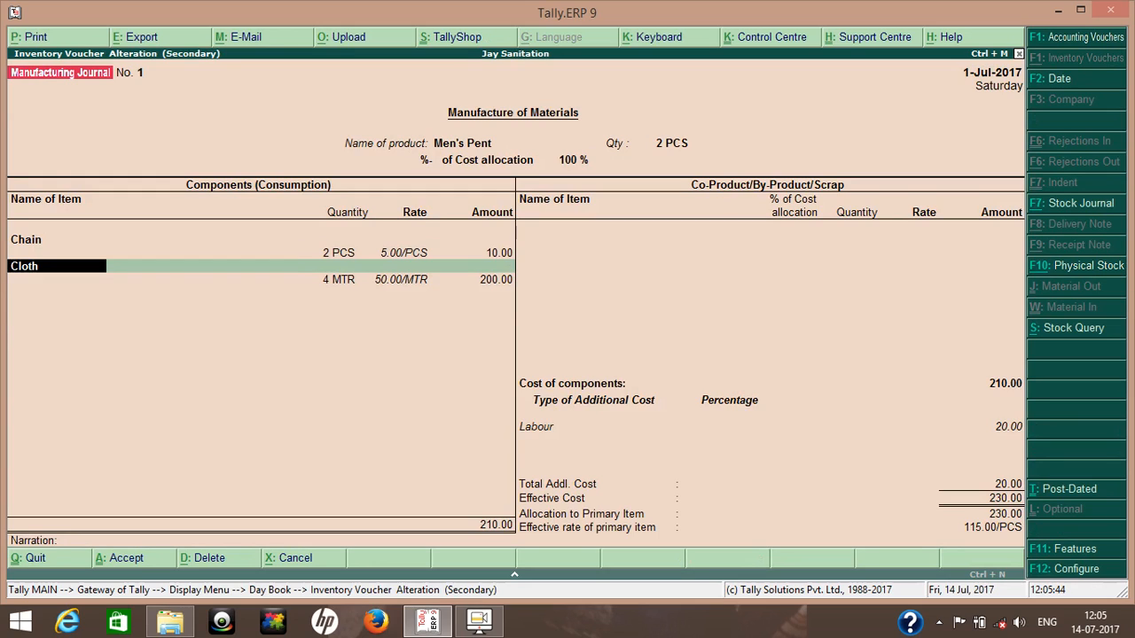
key("Return")
key("Return")
key("Return")
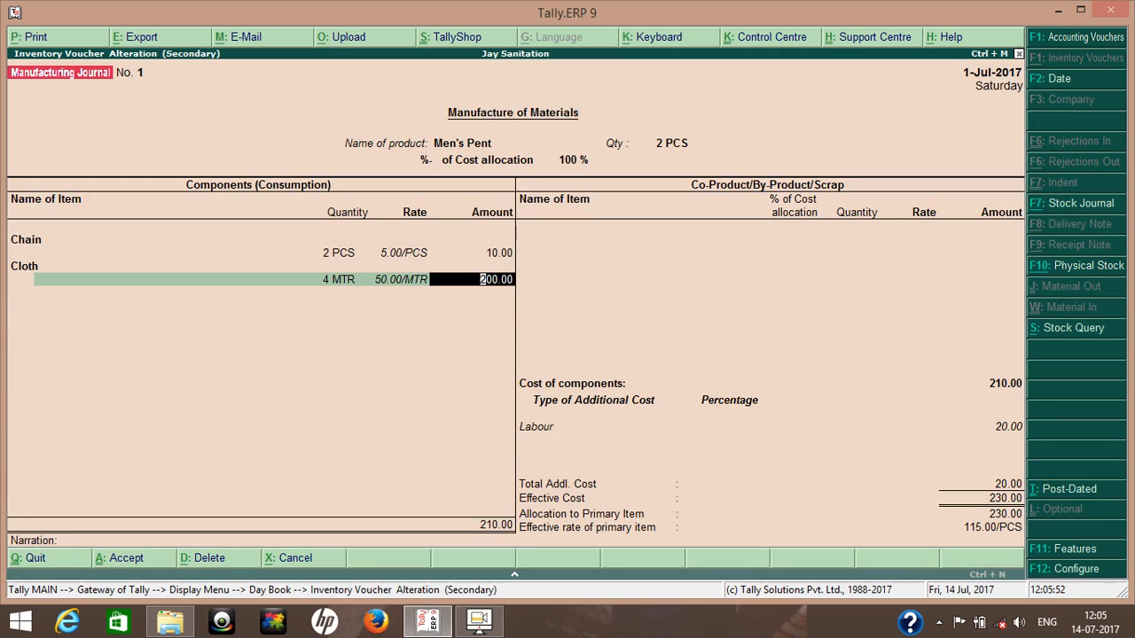
key("Return")
key("Return")
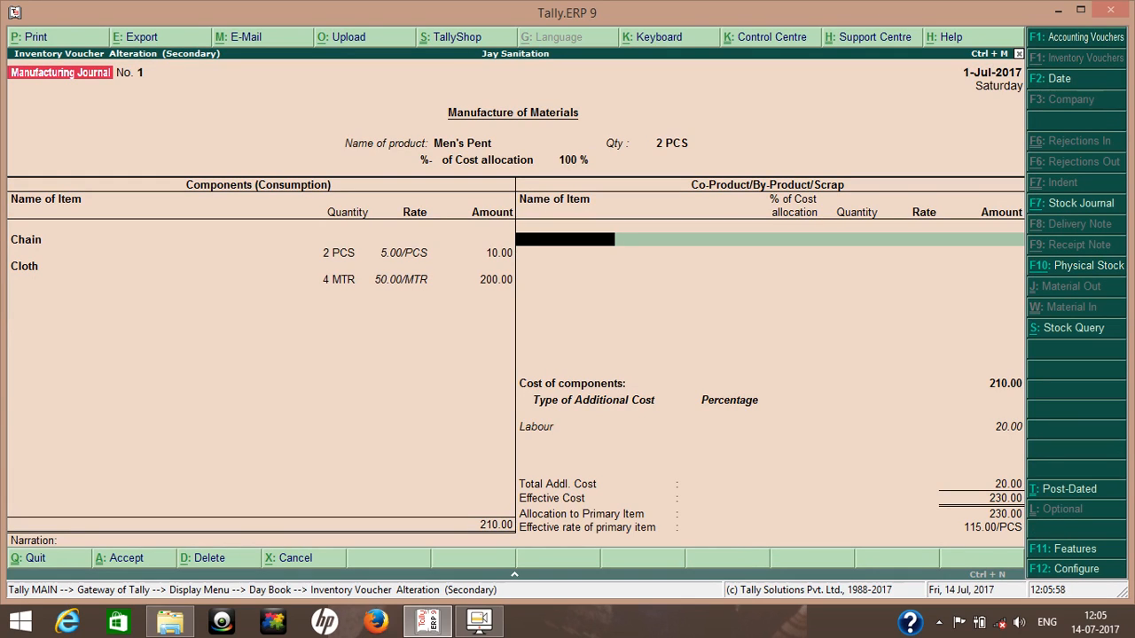
Review the by-product section and the Labour additional cost, and accept the manufacturing journal voucher.
key("Return")
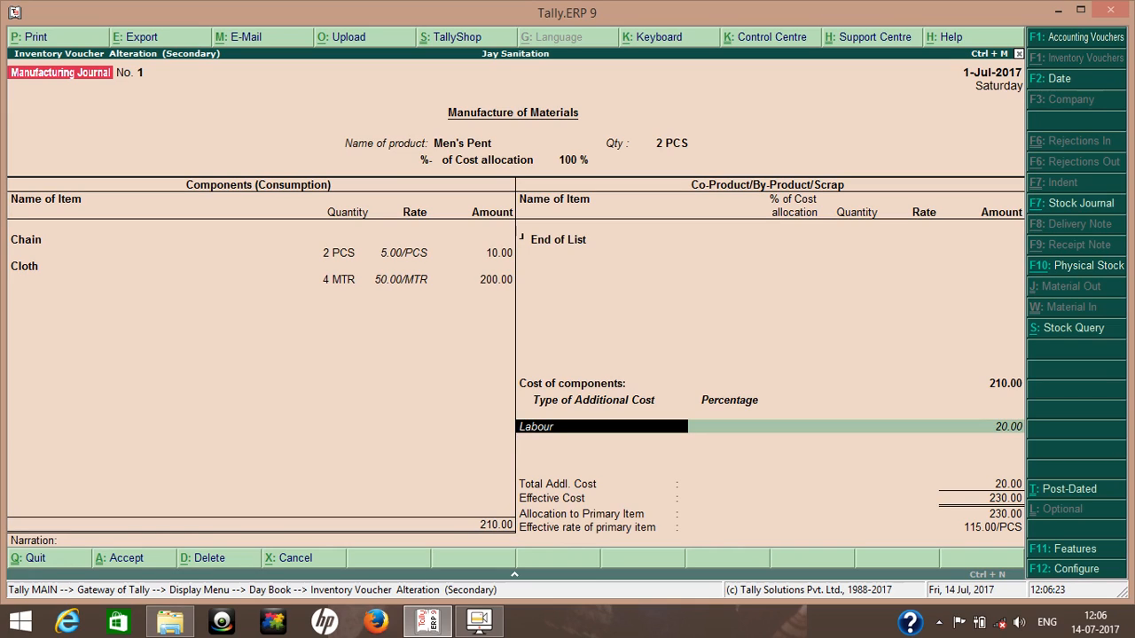
key("Return")
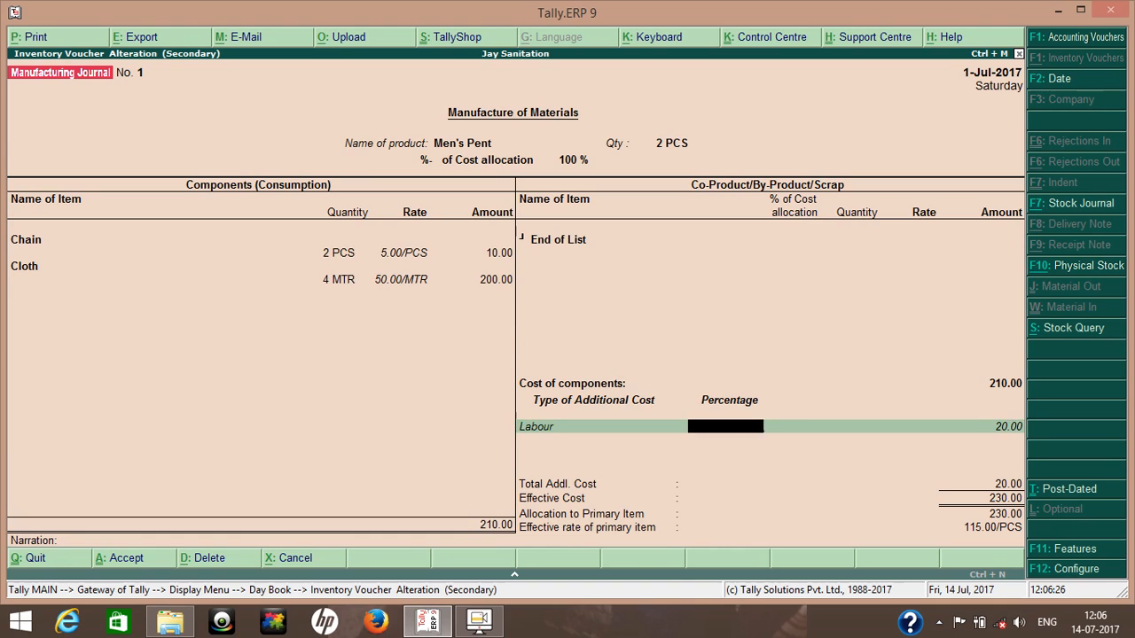
key("Return")
key("Return")
key("Return")
key("Return")
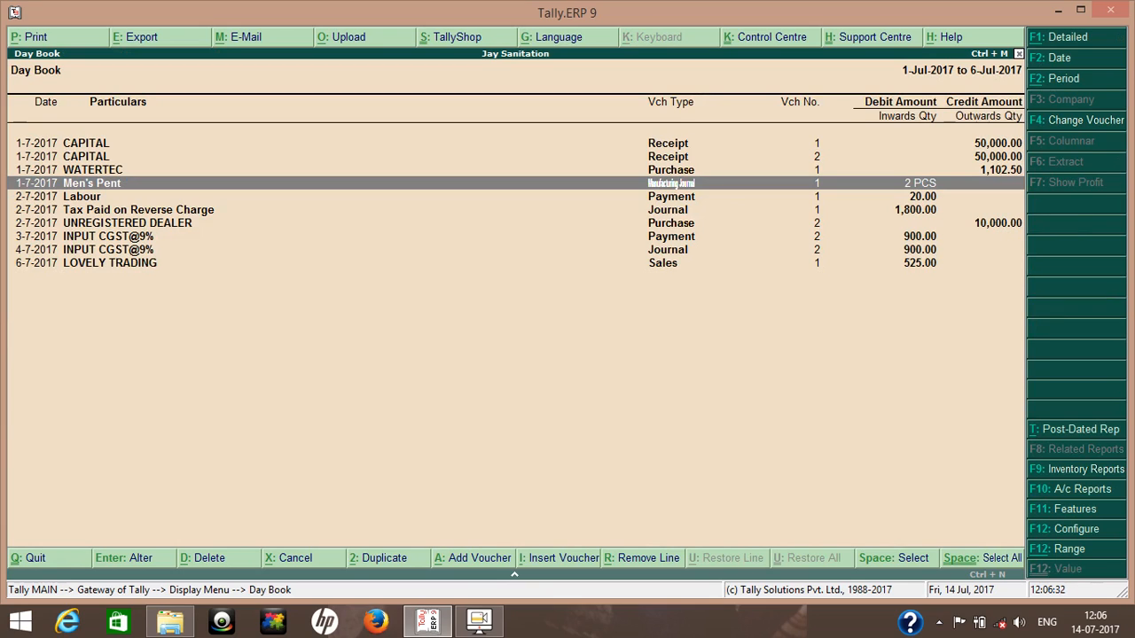
Open the WATERTEC purchase voucher from the Day Book.
key("Down")
key("Down")
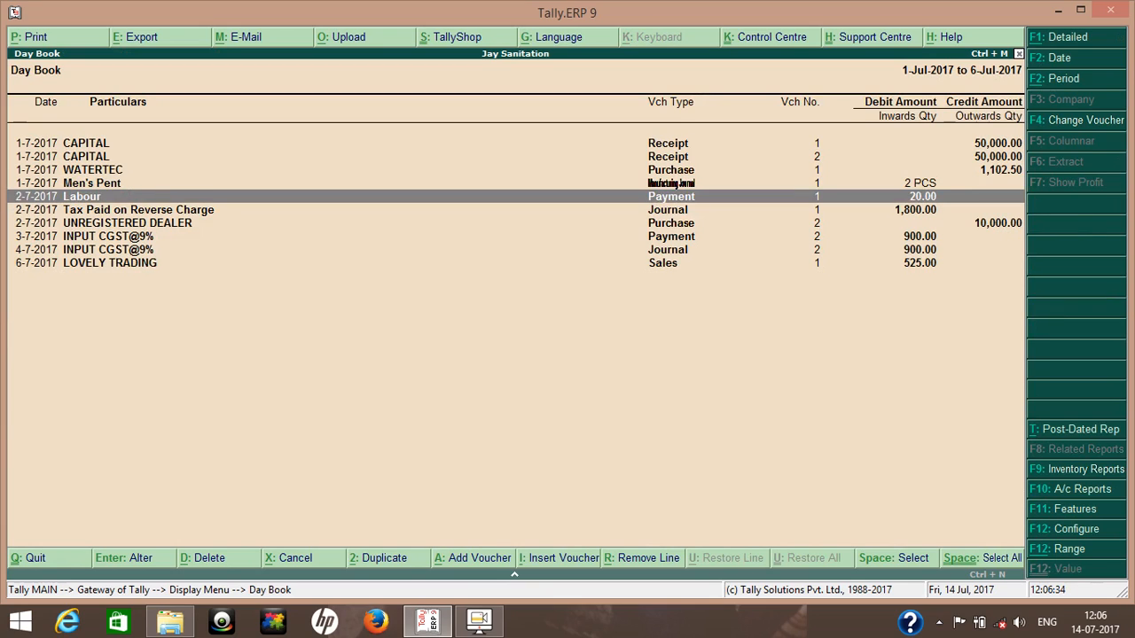
key("Up")
key("Up")
key("Up")
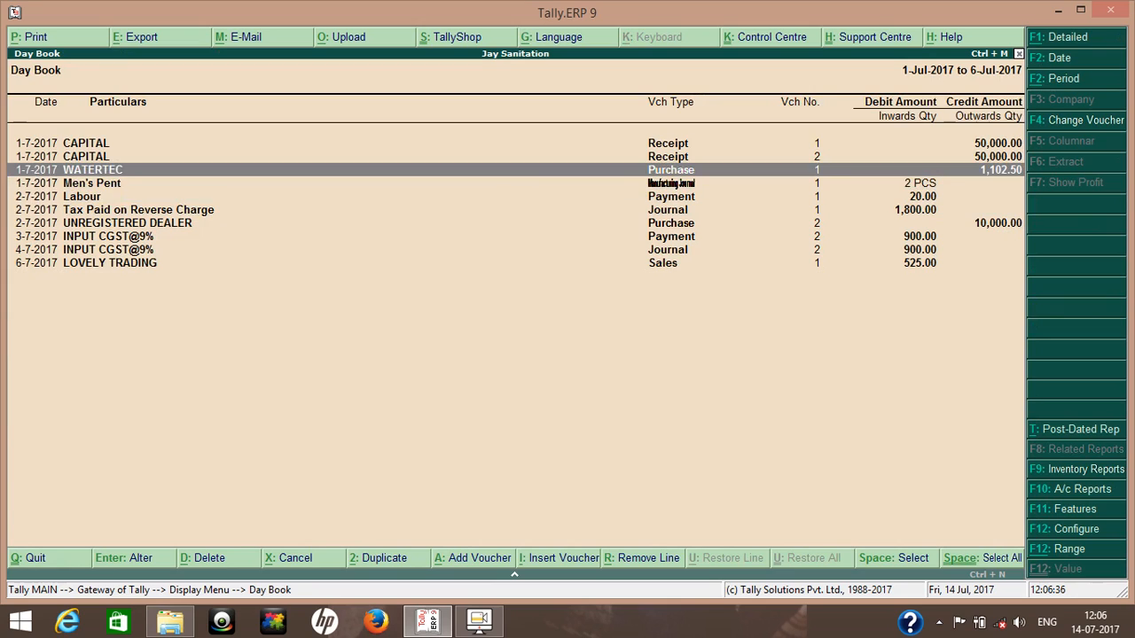
key("Return")
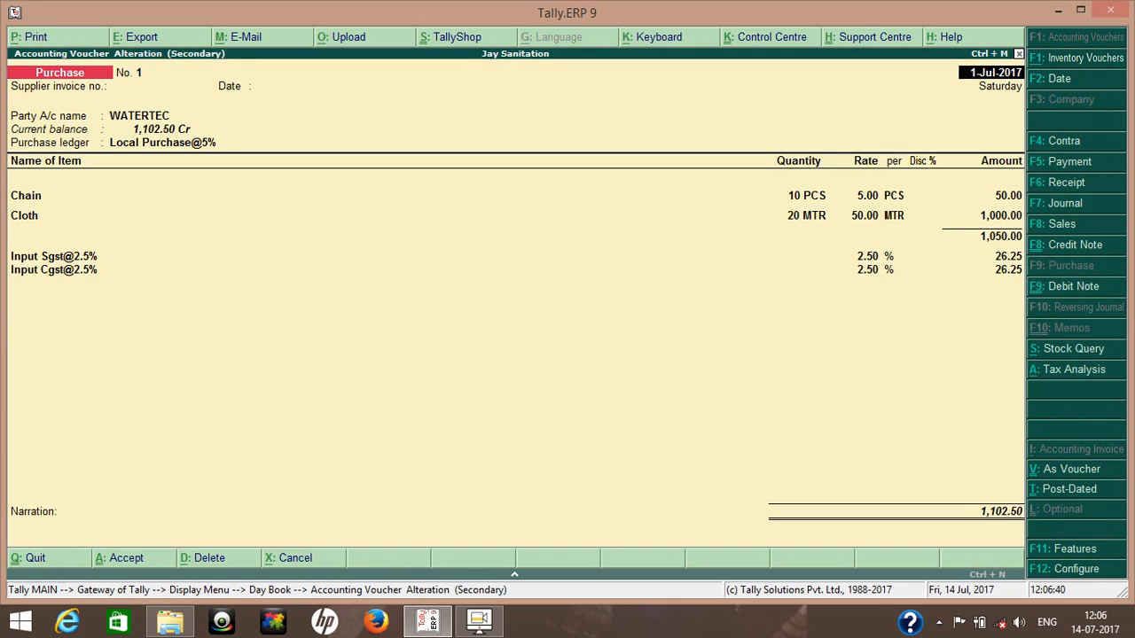
Check the purchase voucher's party account and the supplier's state and GSTIN details for WATERTEC.
key("Return")
key("Return")
key("Return")
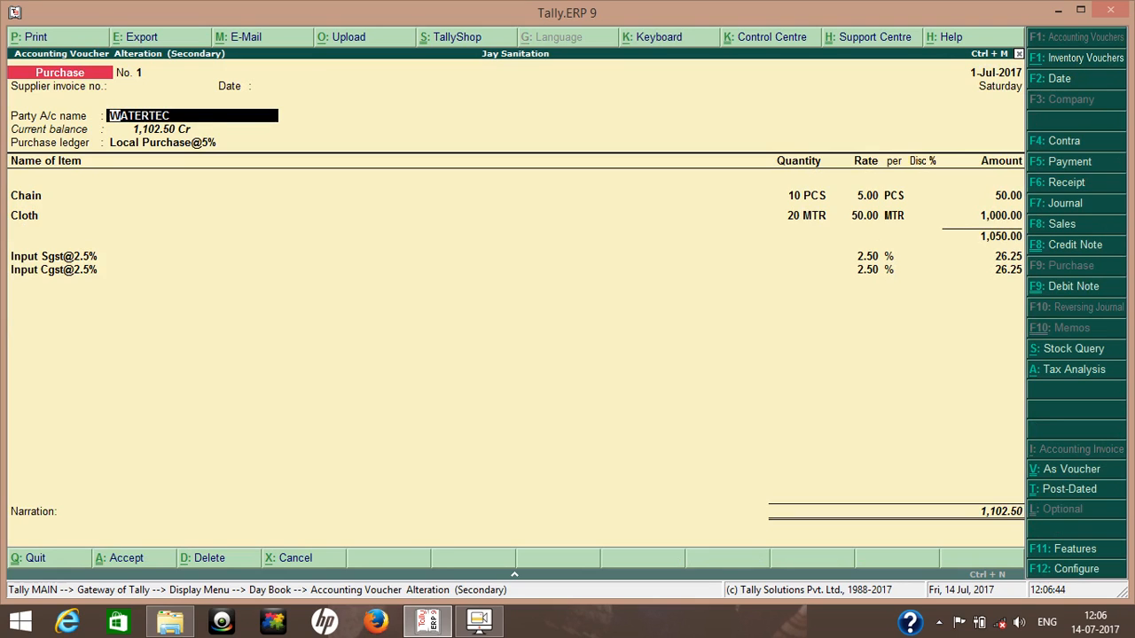
key("Return")
key("Return")
key("Return")
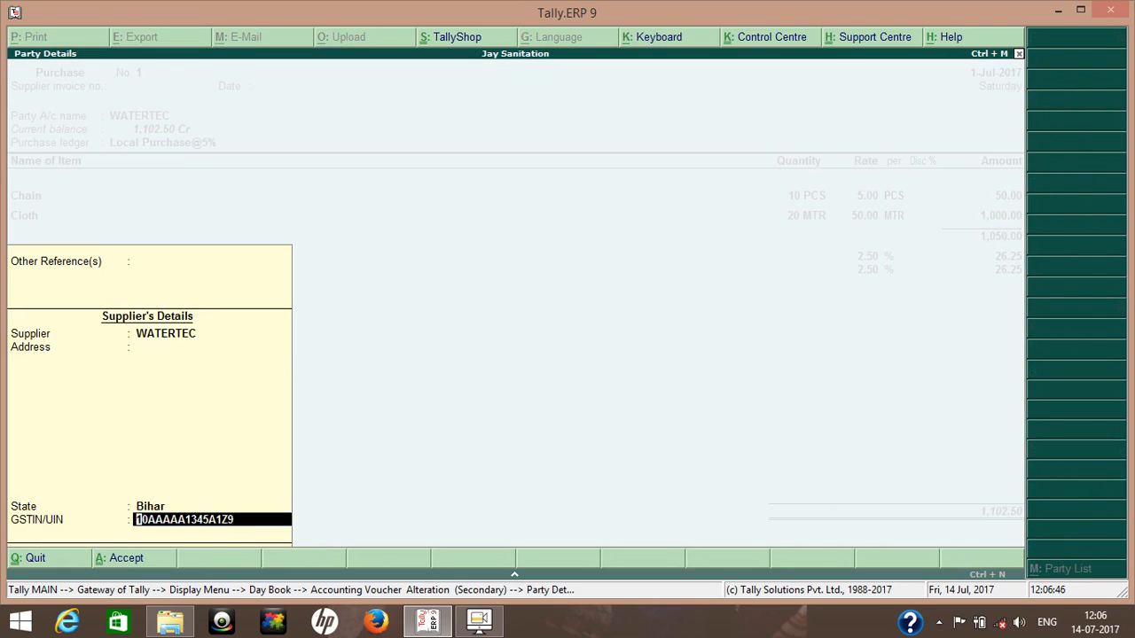
key("Return")
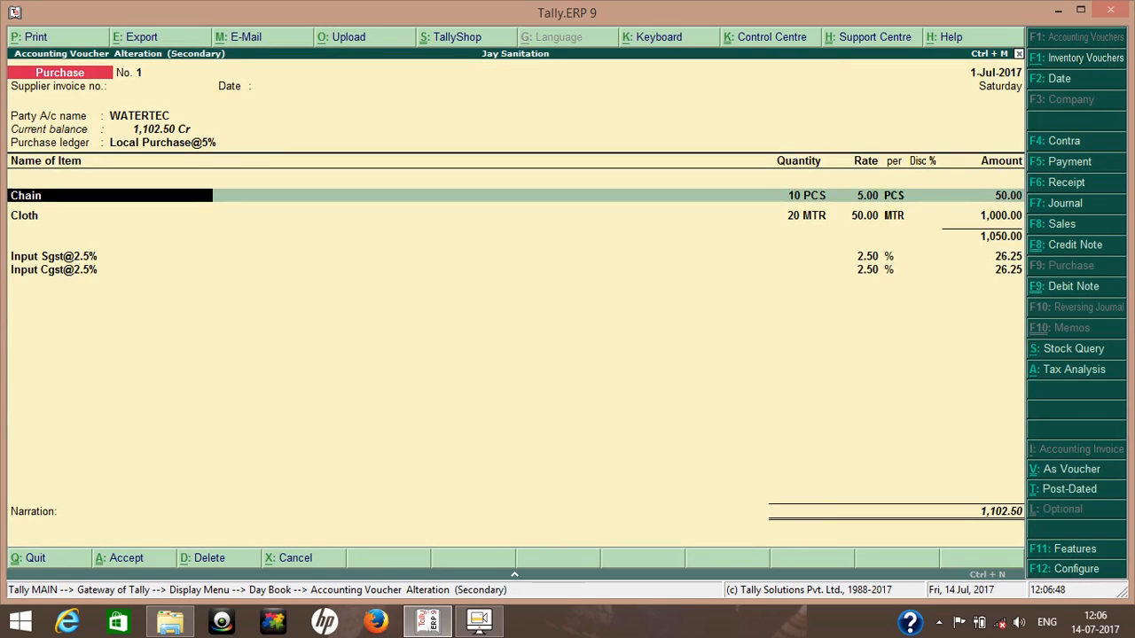
Check the quantity, rate and unit of the Chain and Cloth lines in the WATERTEC purchase voucher.
key("Return")
key("Return")
key("Return")
key("Return")
key("Return")
key("Return")
key("Return")
key("Return")
key("Return")
key("Return")
key("Return")
key("Return")
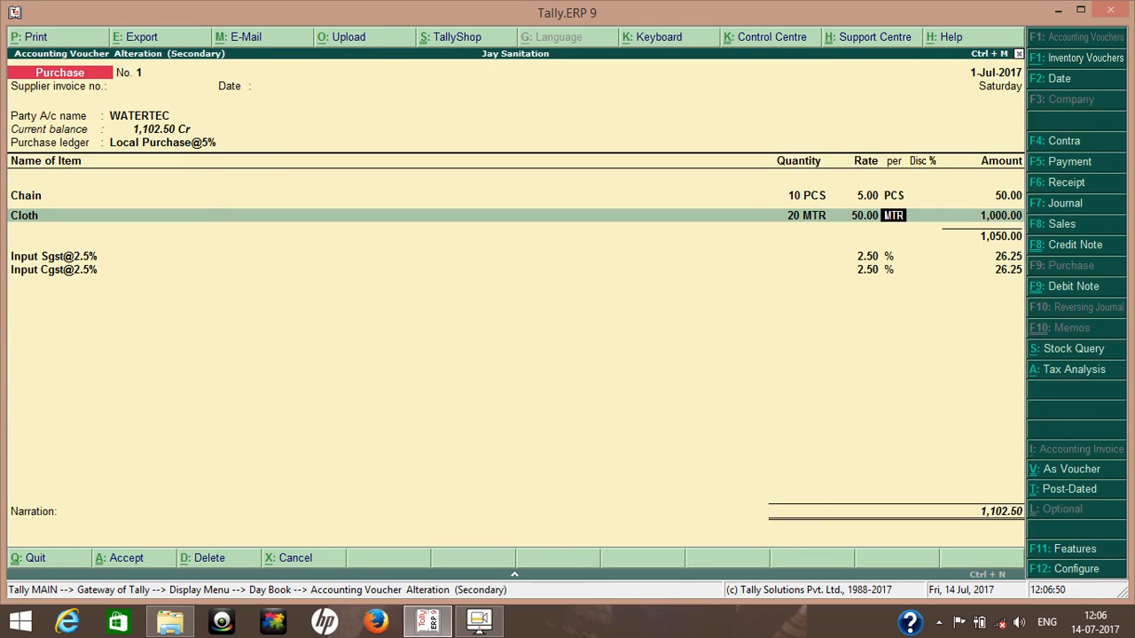
key("Return")
key("Return")
key("Return")
key("Return")
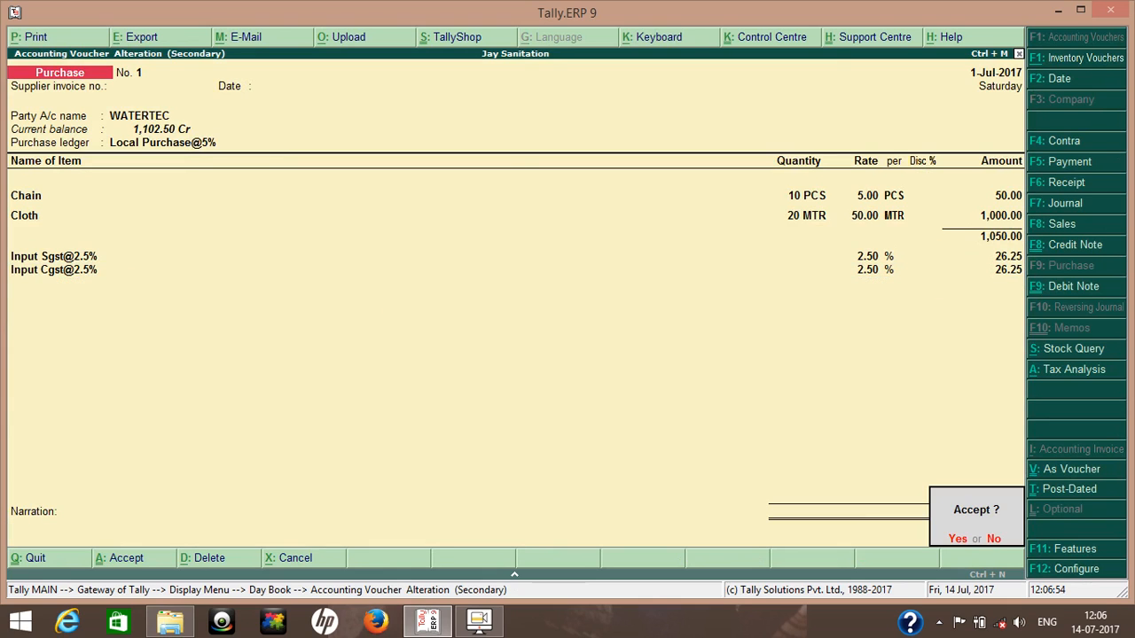
key("Return")
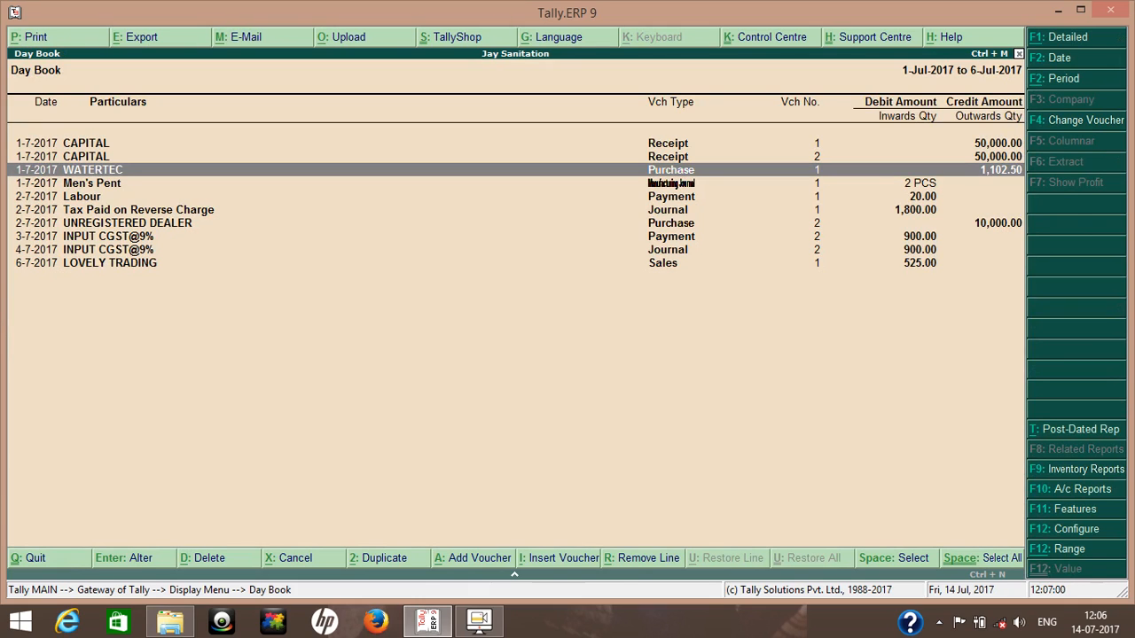
Leave the Day Book and open the Stock Summary report.
key("Escape")
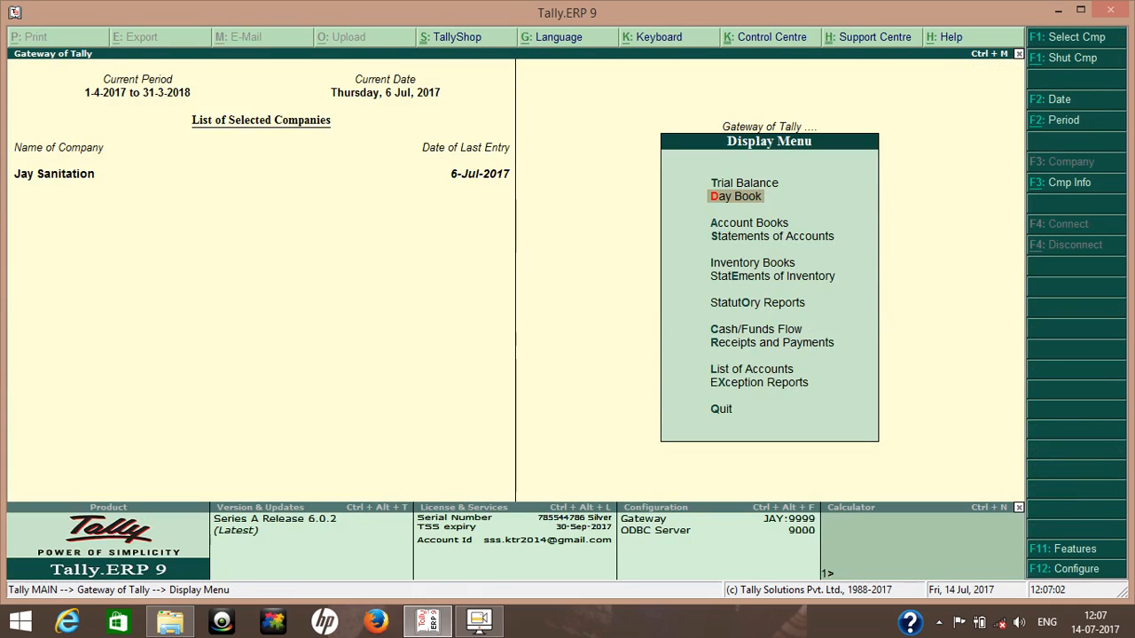
key("Escape")
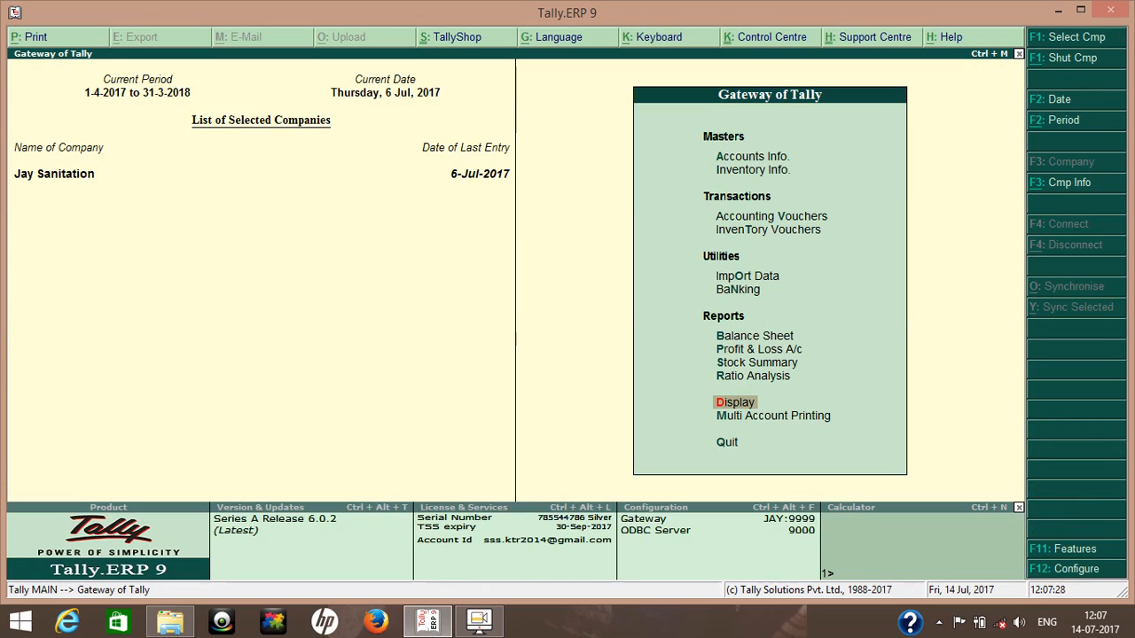
key("Up")
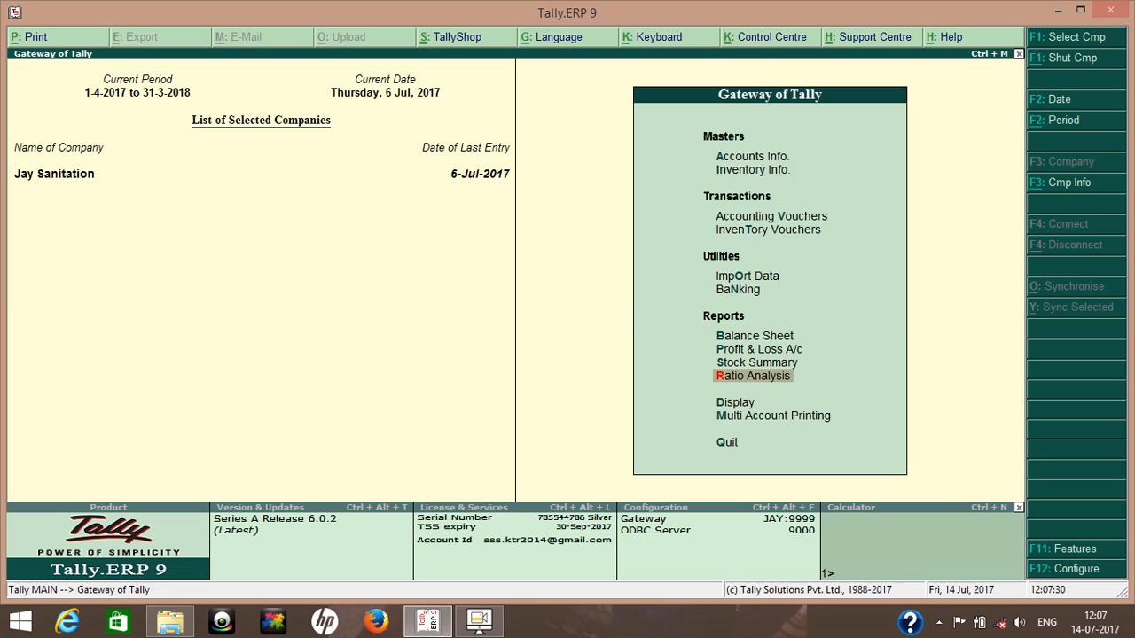
key("Down")
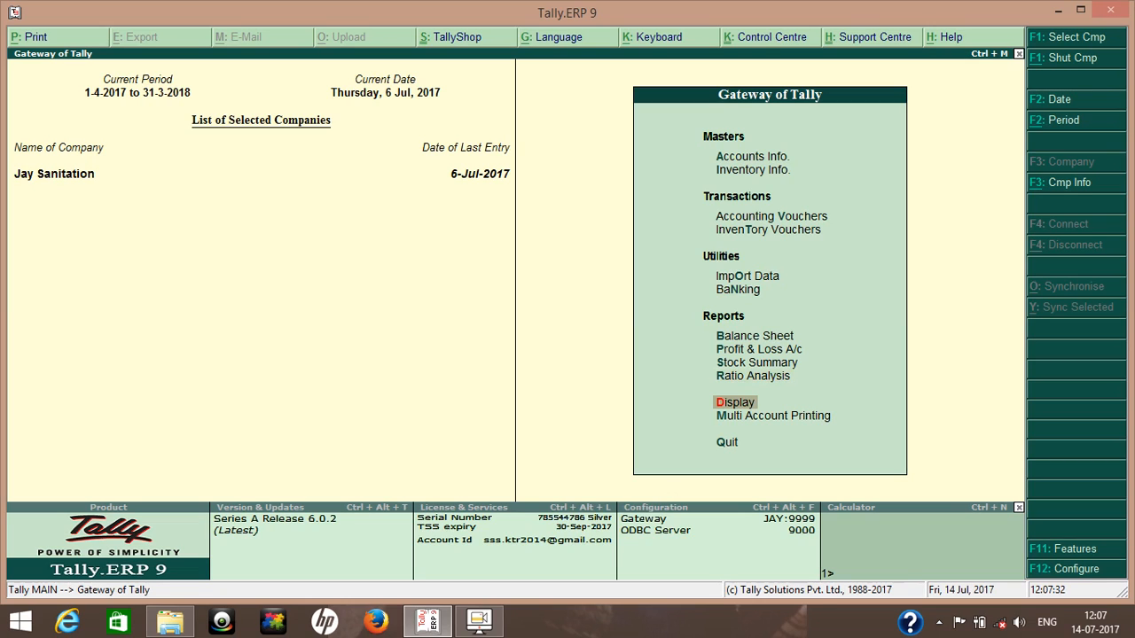
key("Up")
key("Up")
key("Return")
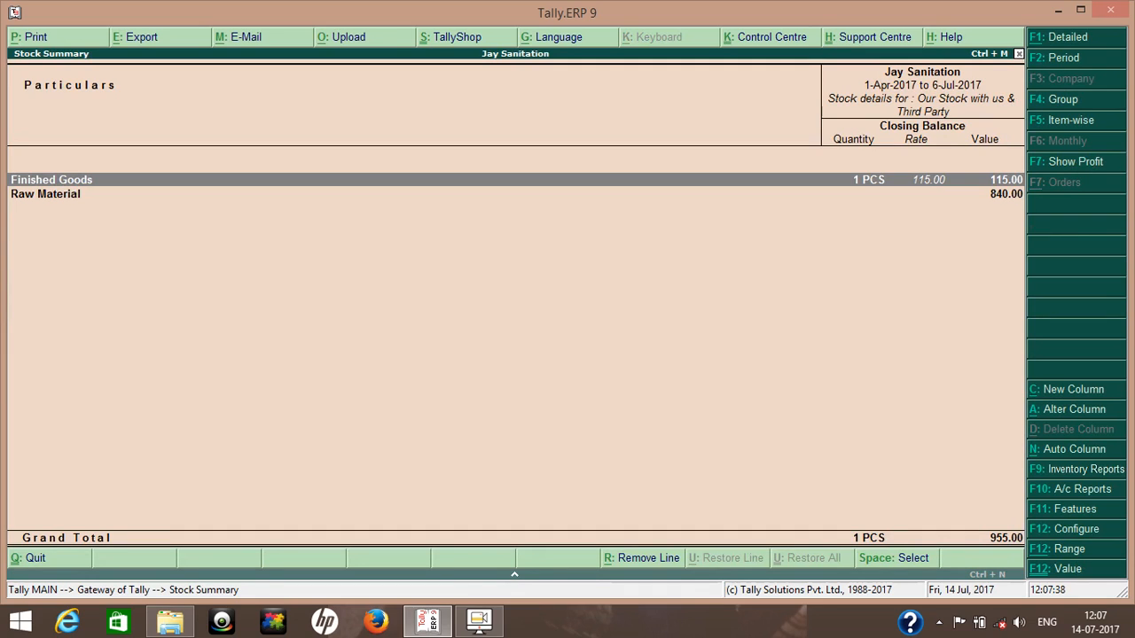
Check the closing quantity, rate and value of the Finished Goods group's items in the Stock Summary.
key("Return")
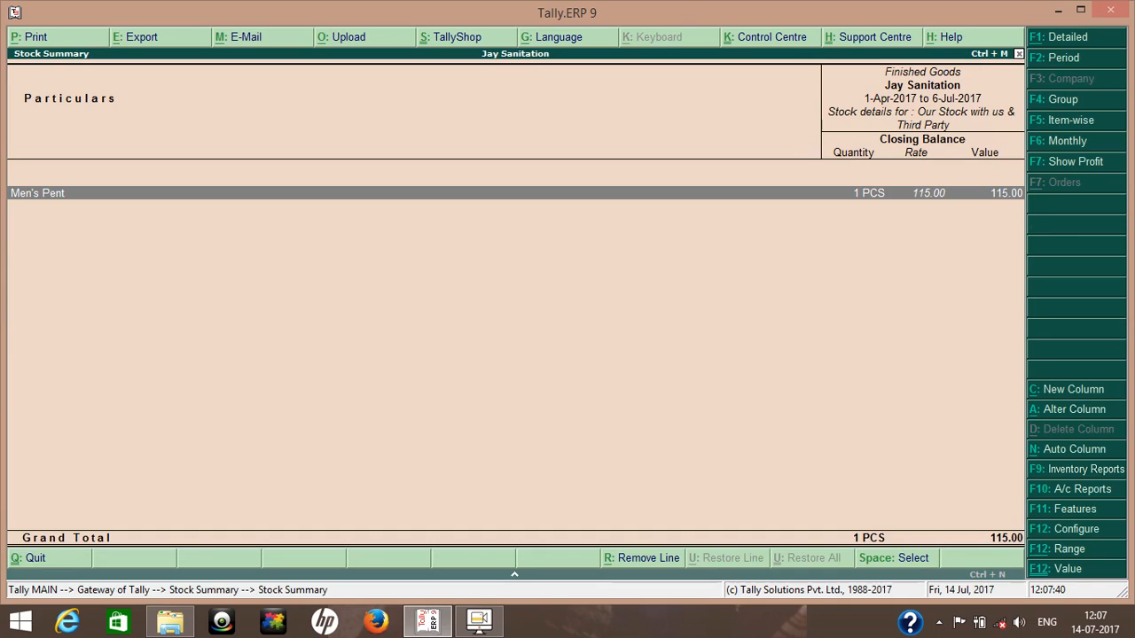
key("Escape")
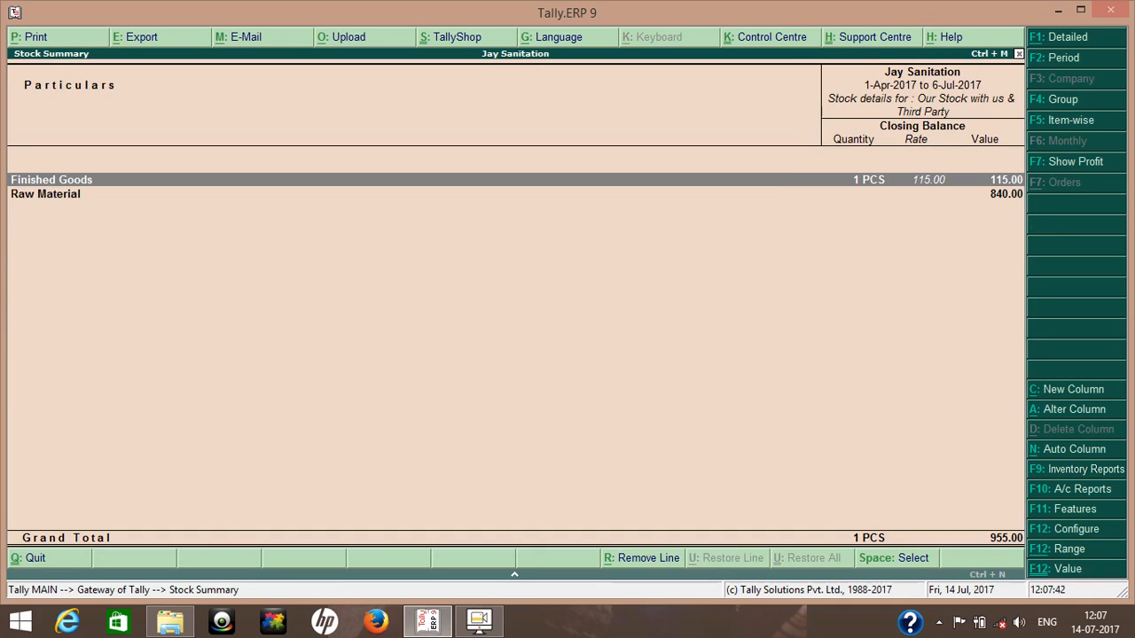
key("Return")
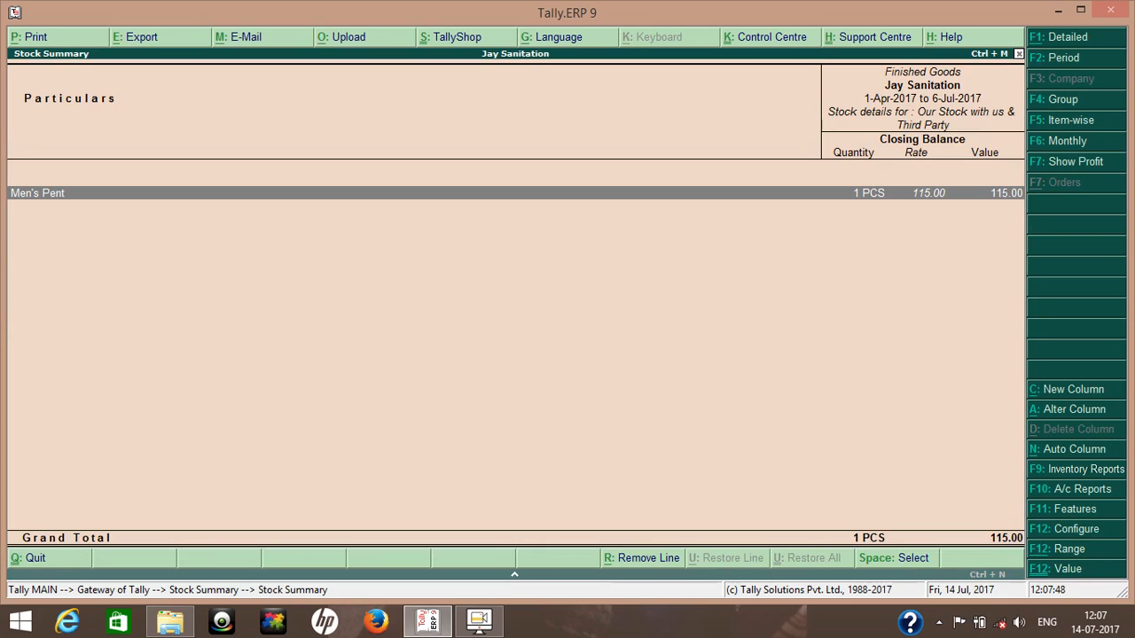
key("Escape")
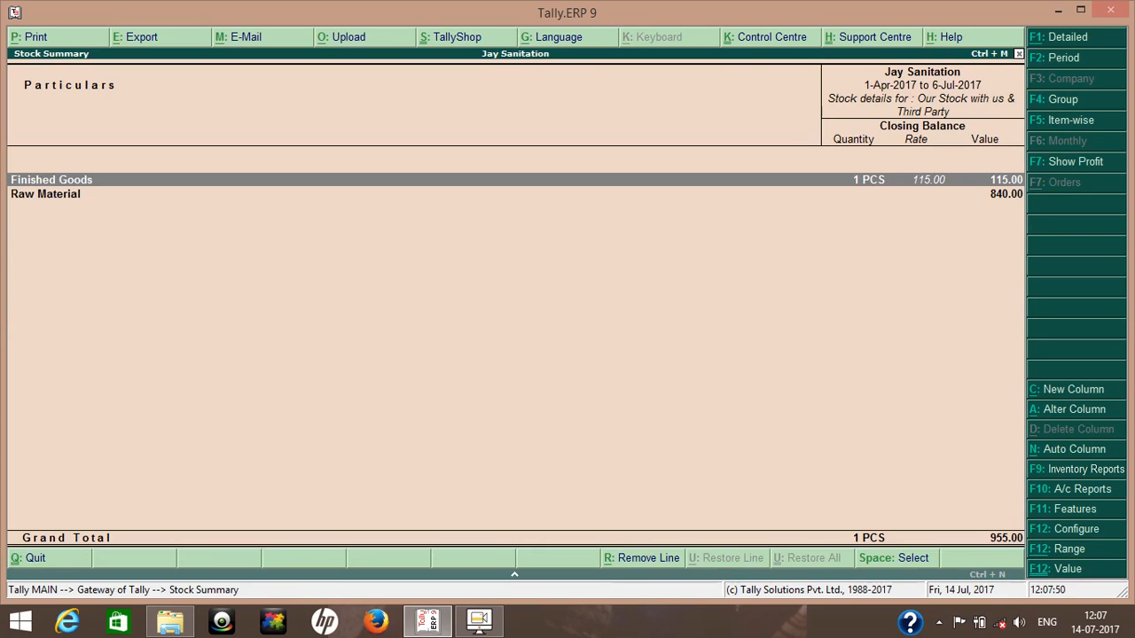
Check the closing balances of the Raw Material group's items, and close the Stock Summary.
key("Down")
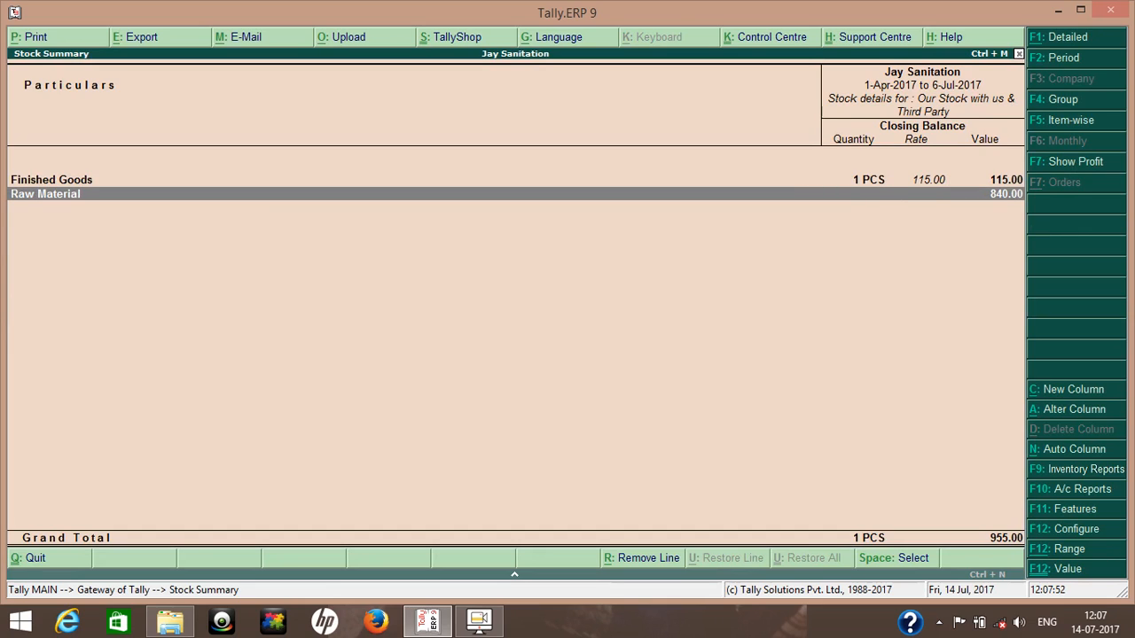
key("Return")
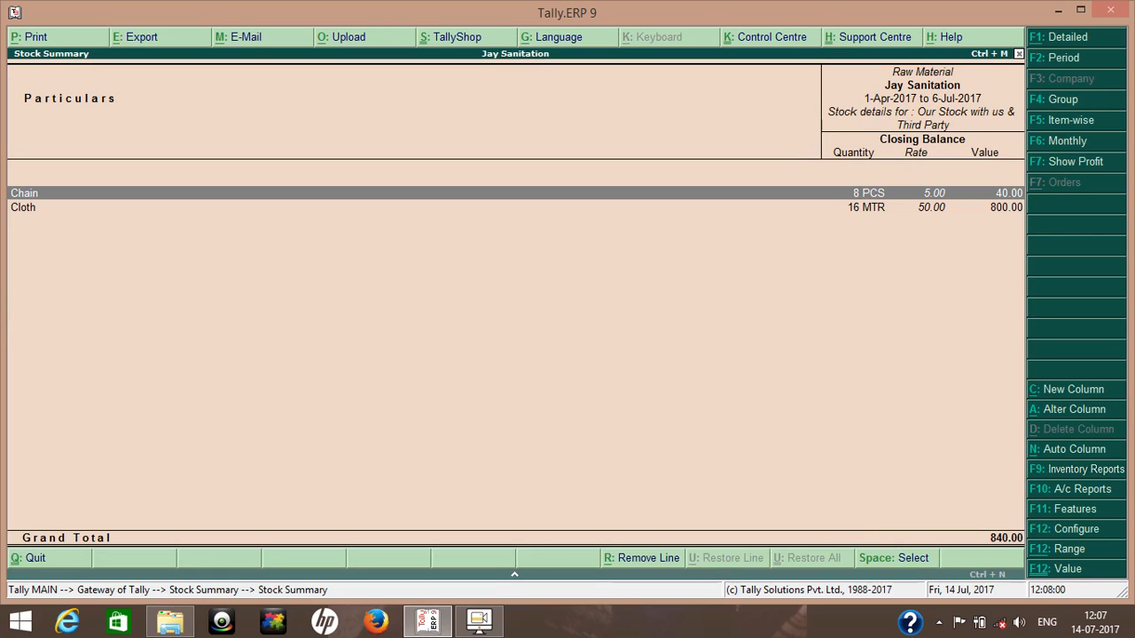
key("Escape")
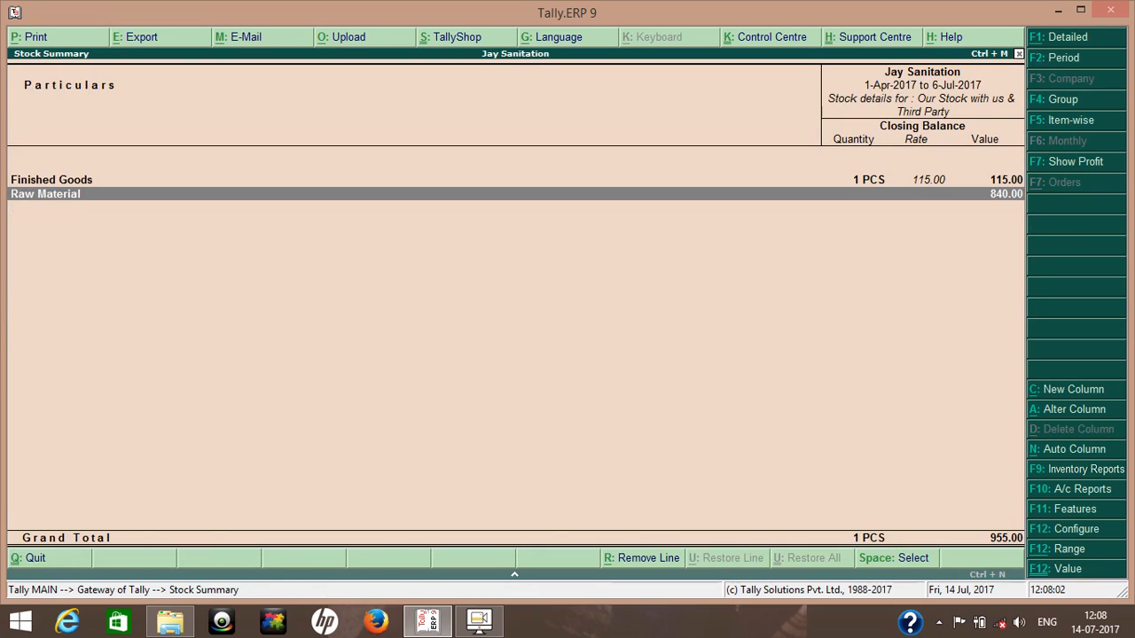
key("Escape")
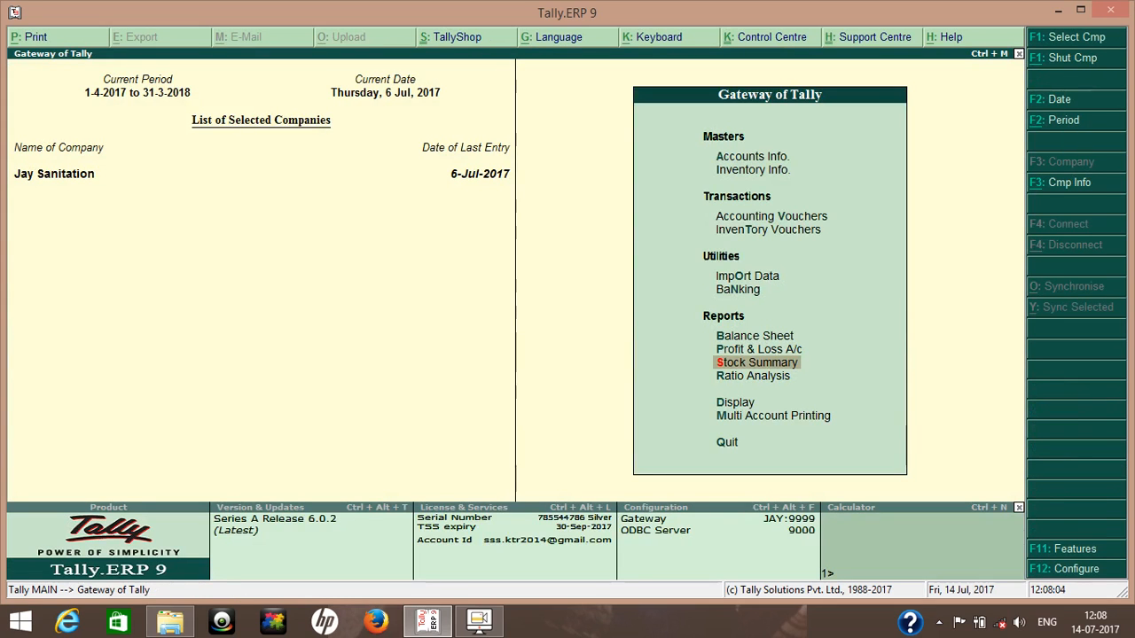
key("d")
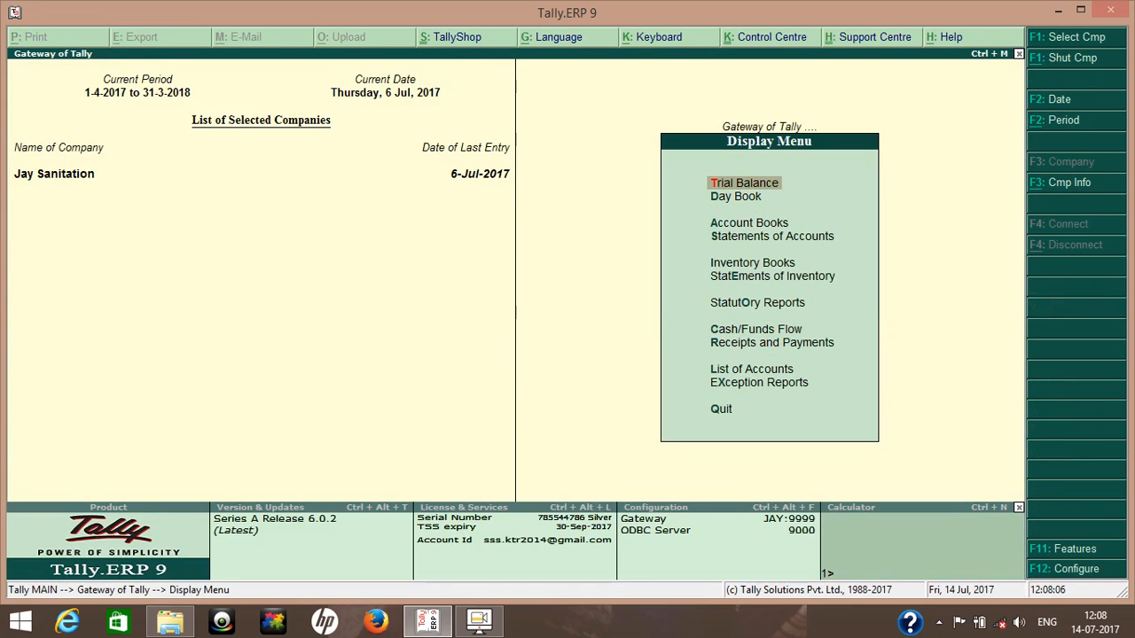
key("Down")
key("Return")
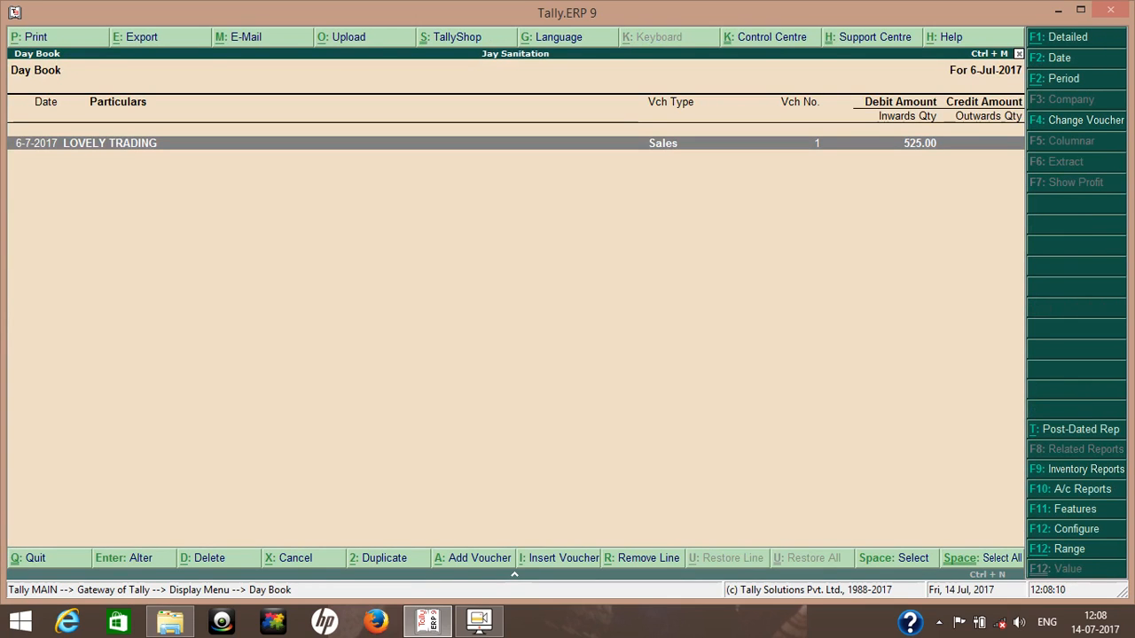
key("Escape")
key("Escape")
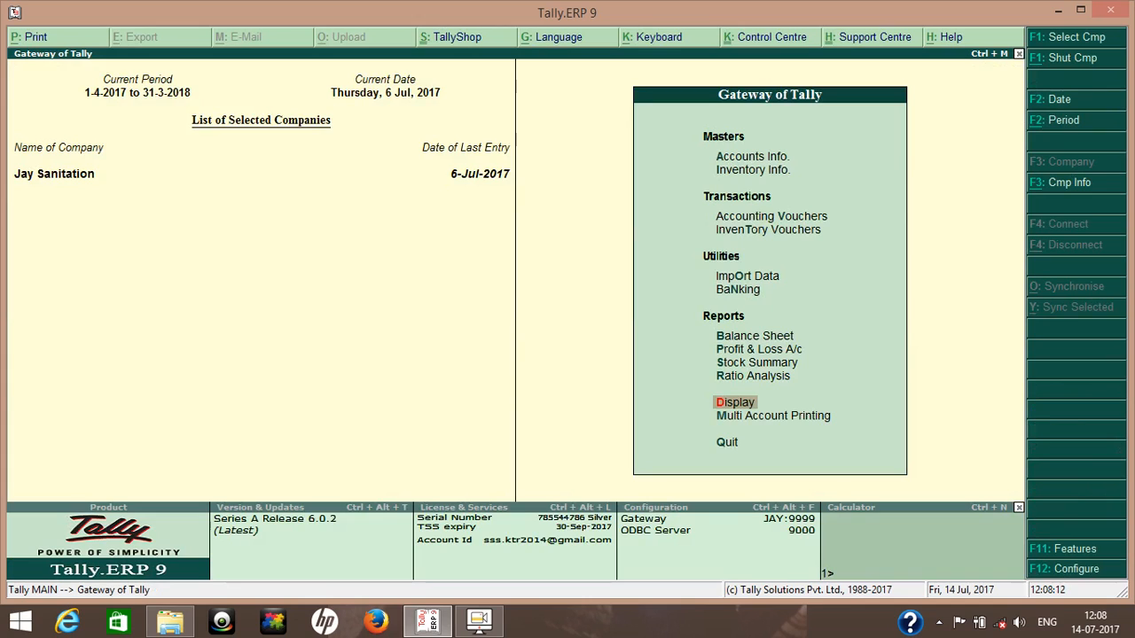
Open the Profit & Loss A/c report.
key("Up")
key("Up")
key("Up")
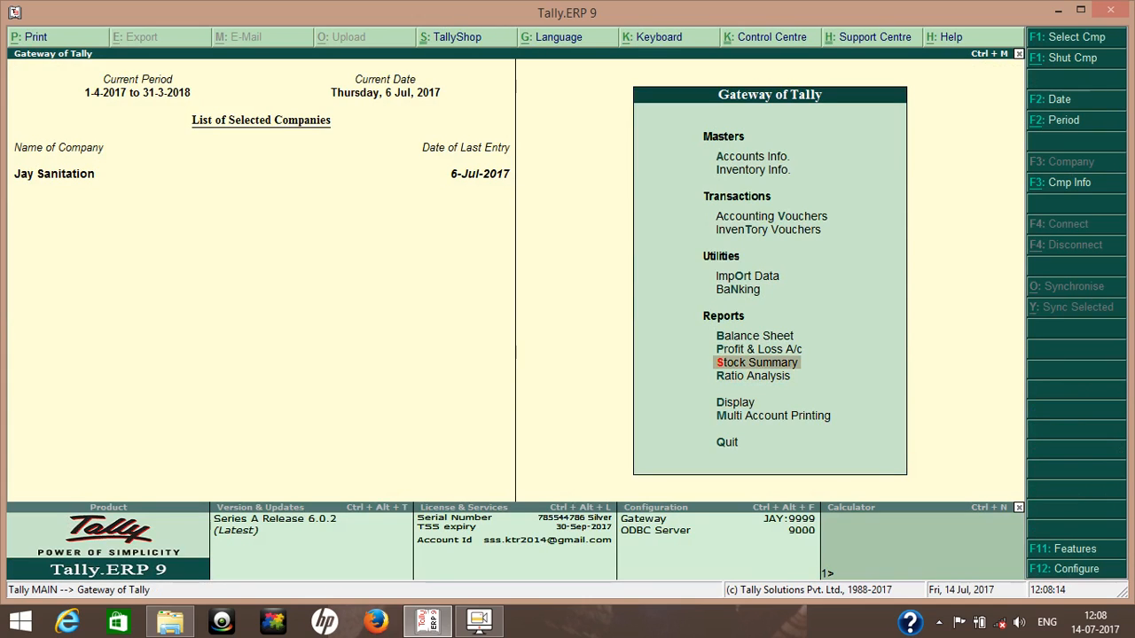
key("Return")
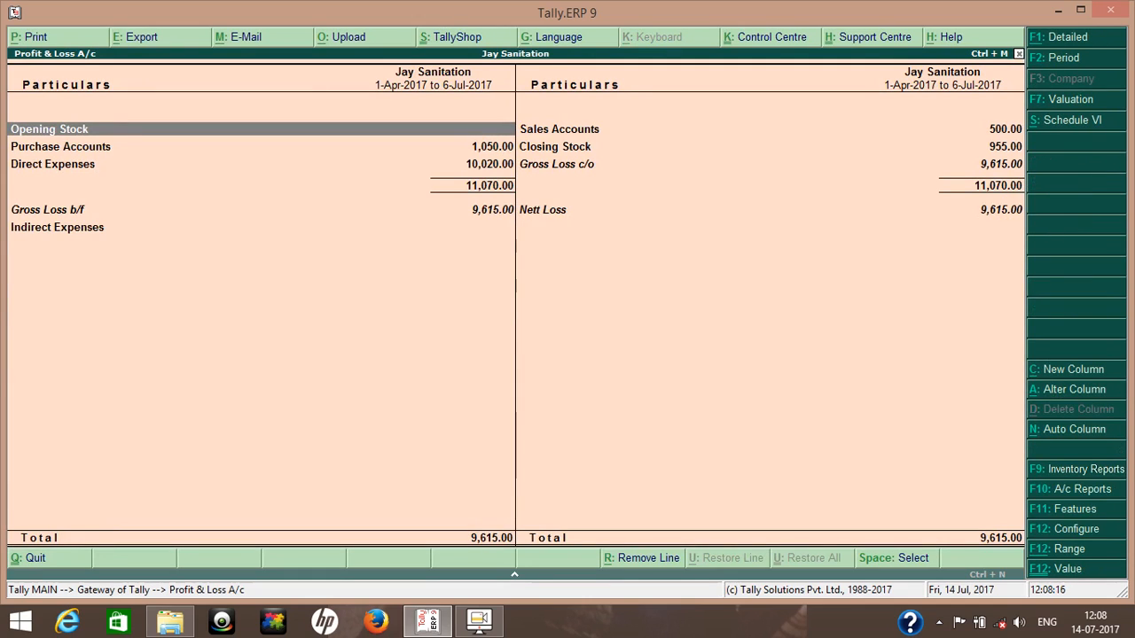
Limit the Profit & Loss A/c period to the single day 1-4-2017.
key("F2")
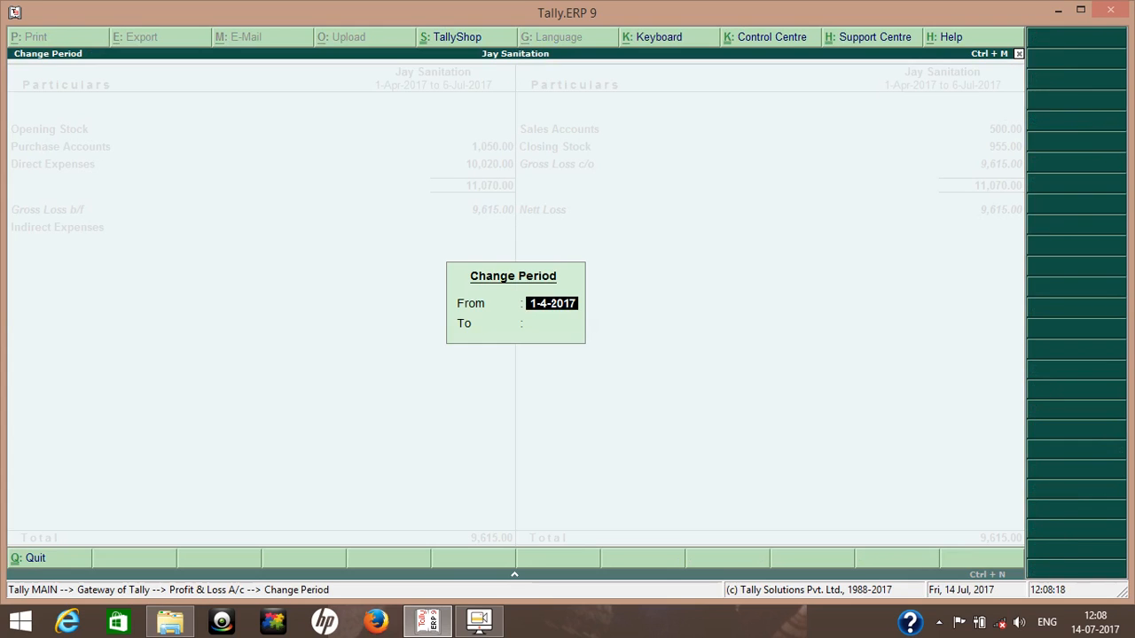
key("Return")
type("1-4")
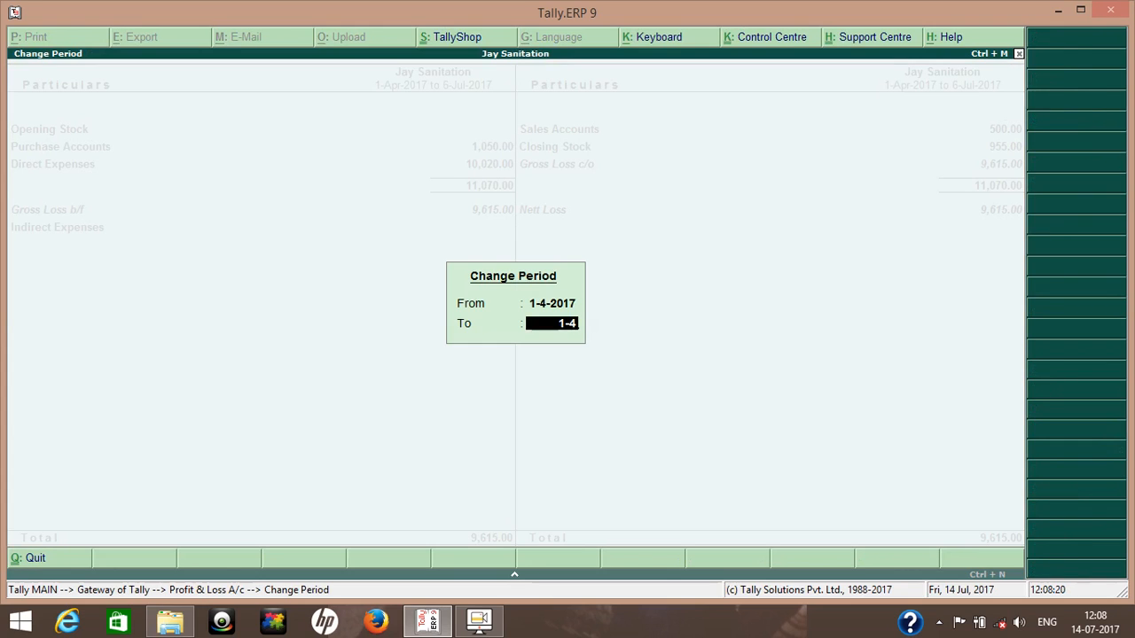
key("Return")
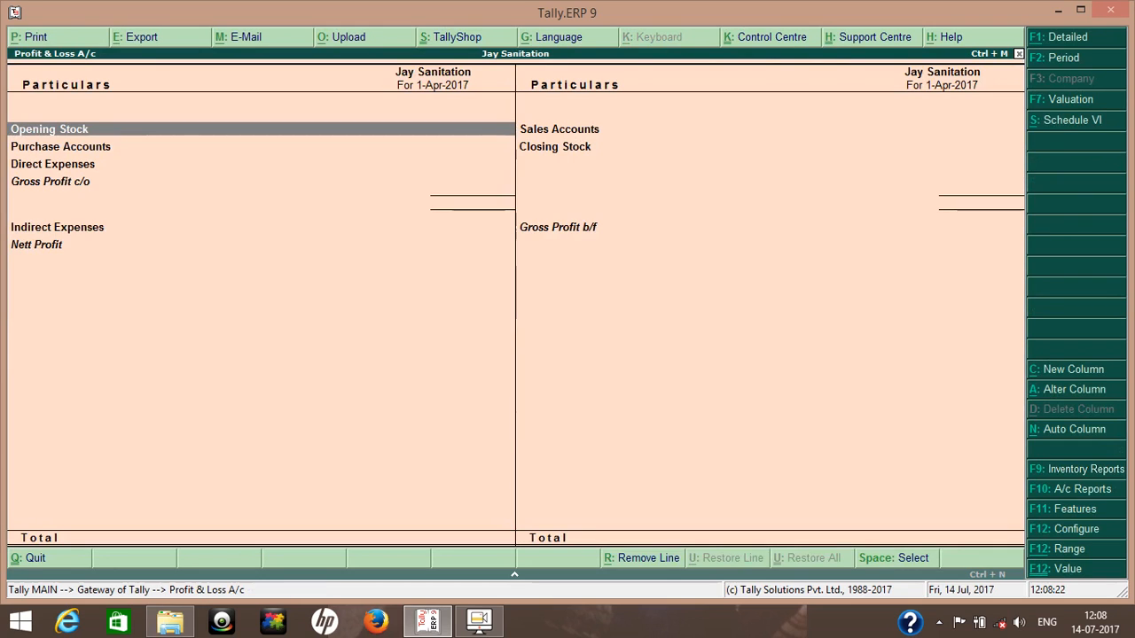
Set the Profit & Loss A/c period from 1-7-2017 to 1-7-2017.
key("F2")
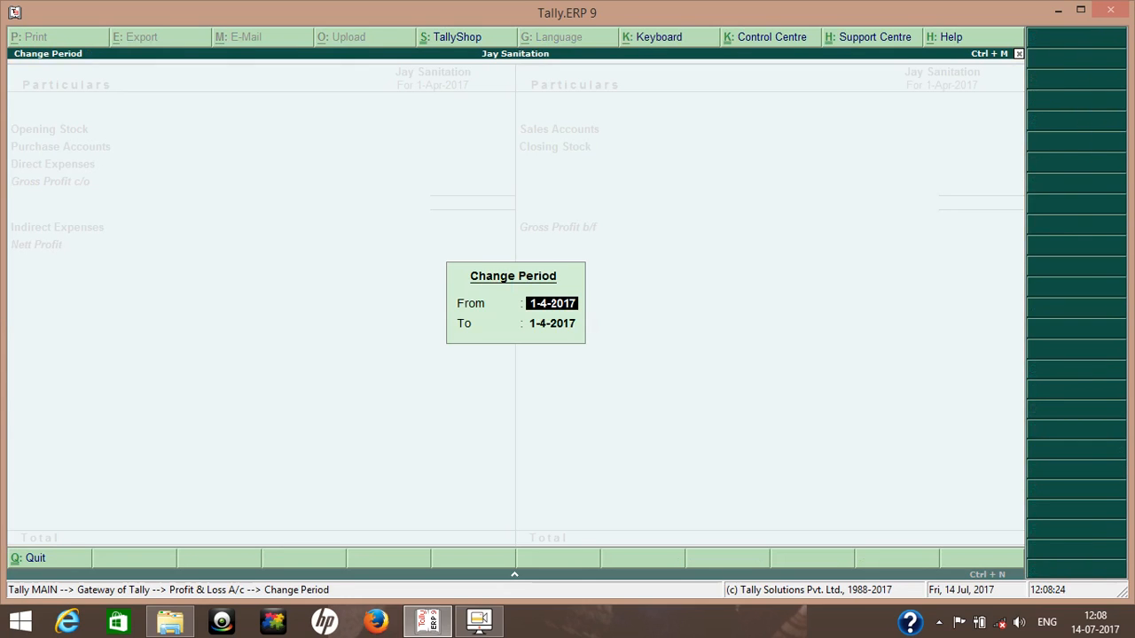
type("1-7")
key("Return")
type("1-7")
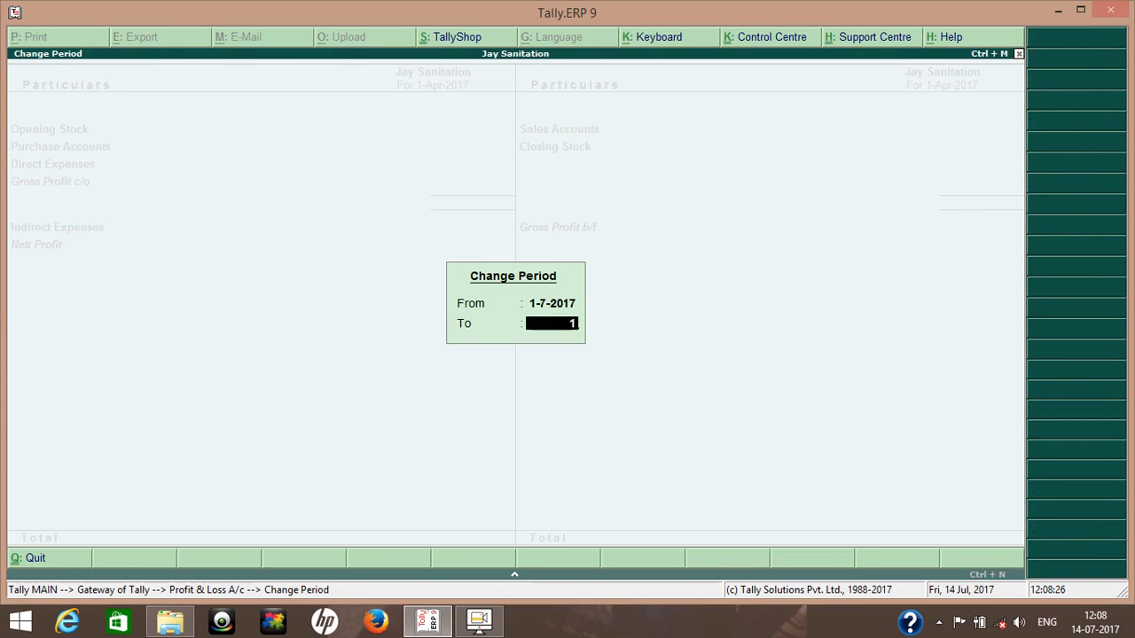
key("Return")
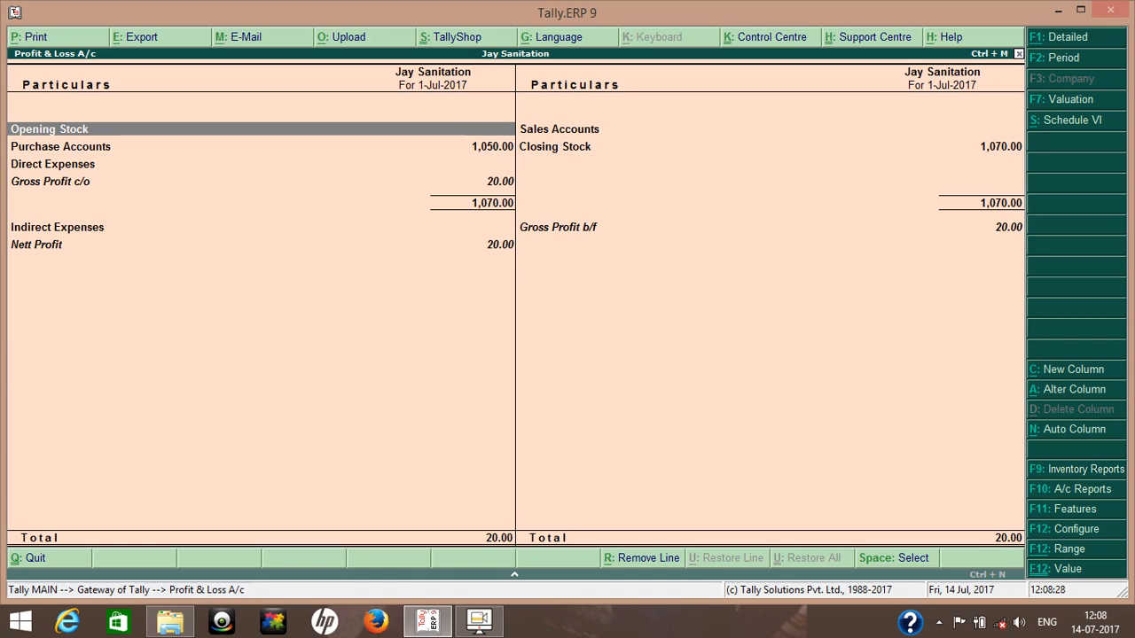
Examine the purchase, direct expense and gross profit lines for the day, and close the Profit & Loss A/c.
key("Down")
key("Down")
key("Down")
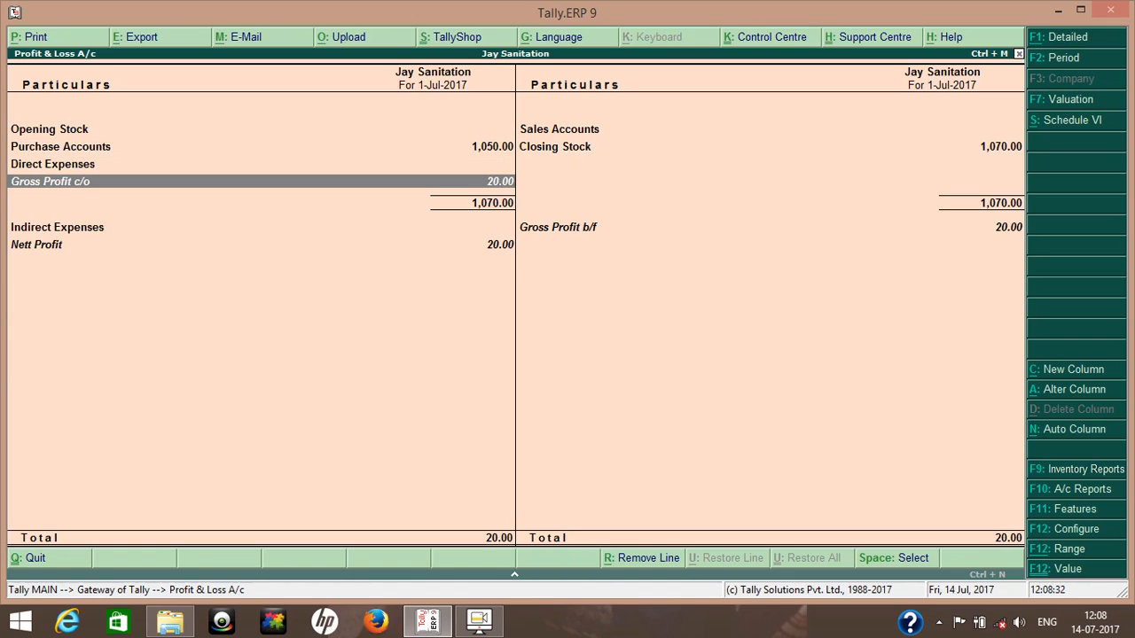
key("Up")
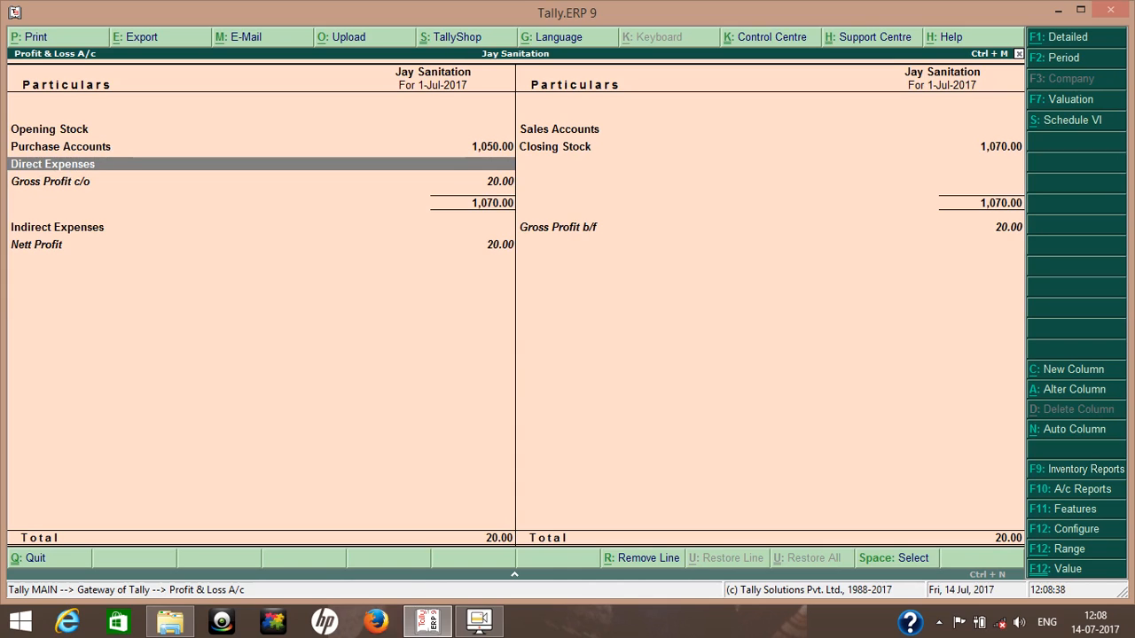
key("Escape")
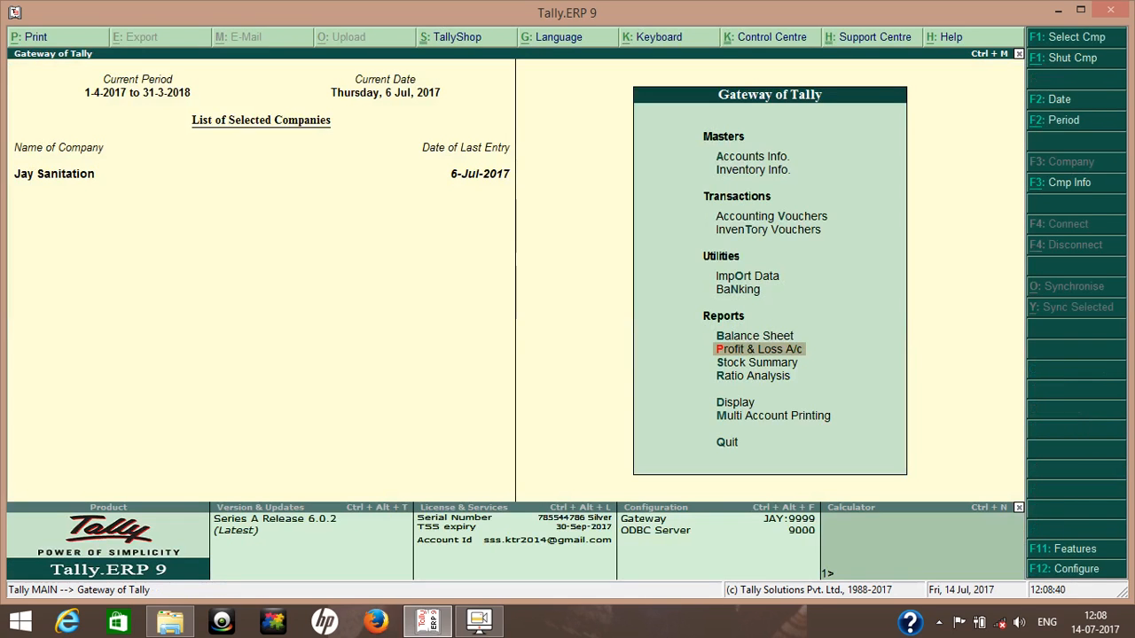
Open the Day Book and set its period from 1-7-2017 to 6-7-2017.
key("d")
key("Down")
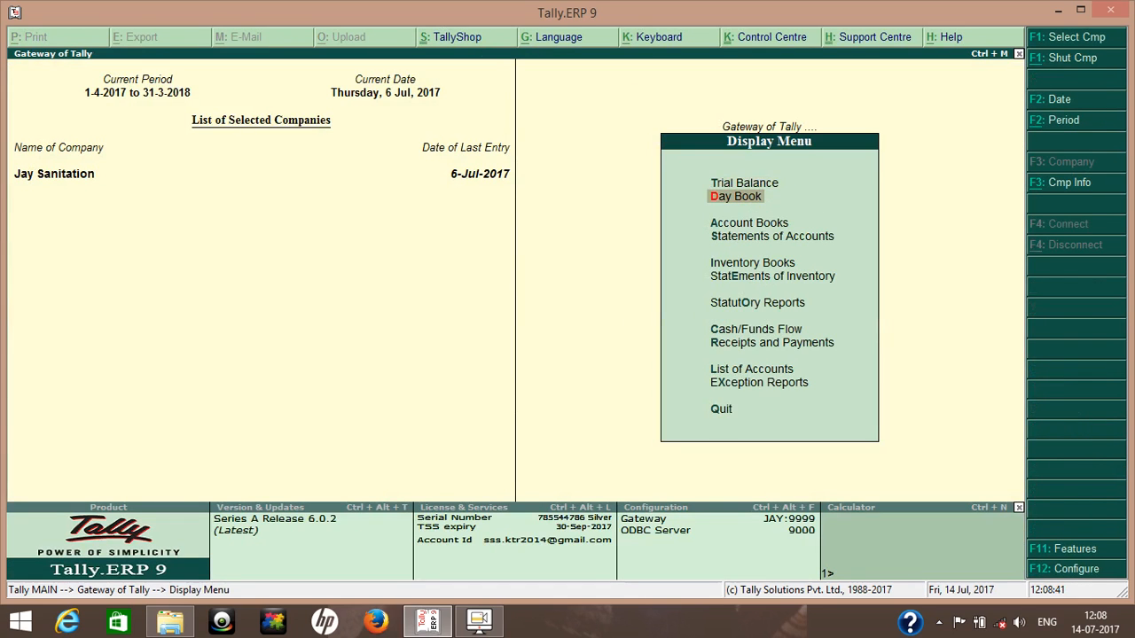
key("Return")
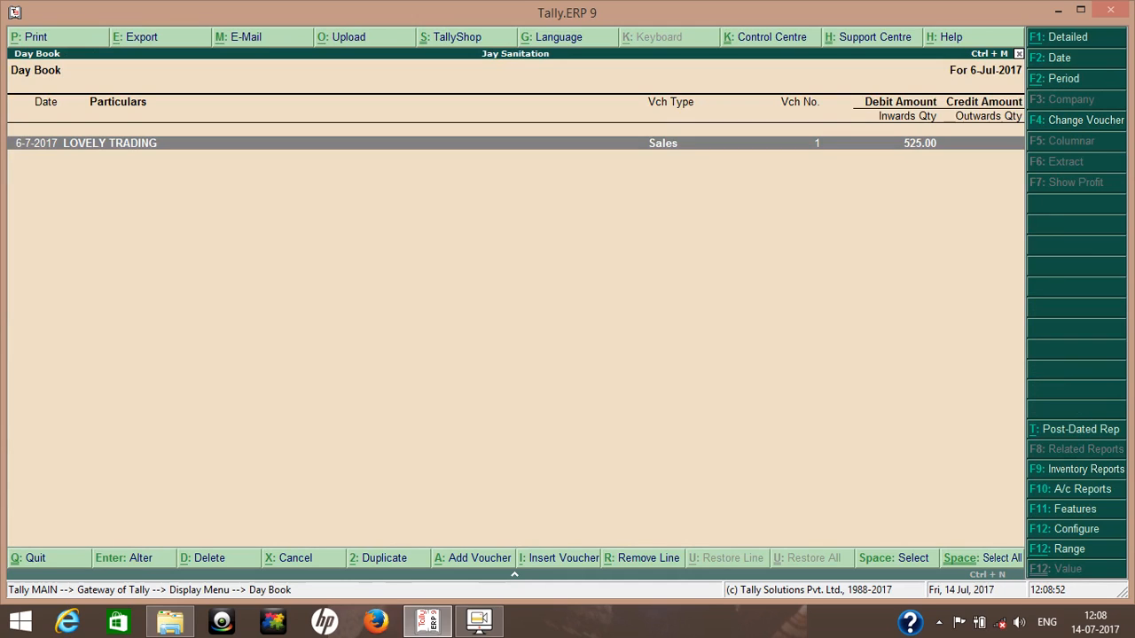
key("alt+F2")
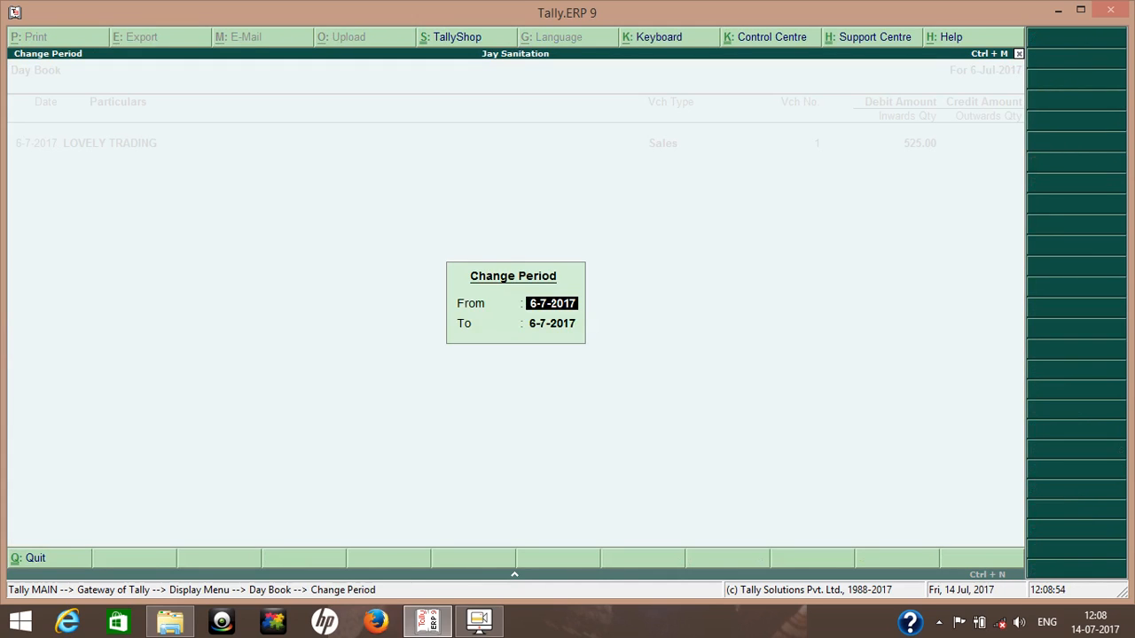
type("1-7")
key("Return")
key("Return")
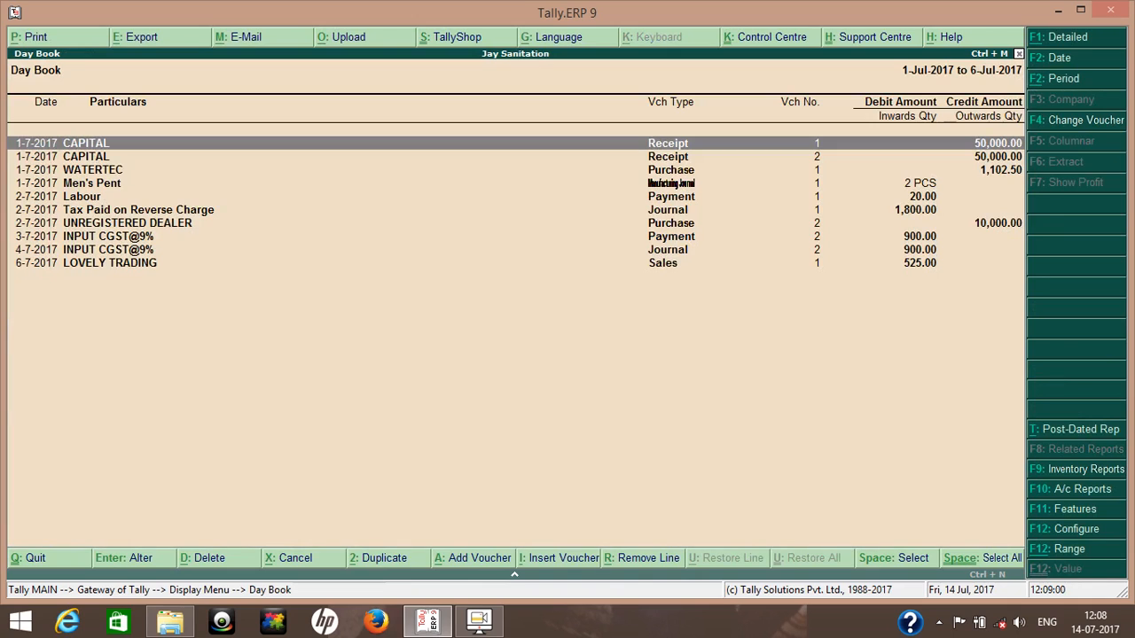
Open the 2-7-2017 Labour payment voucher from the Day Book to examine it, and leave it without changes.
key("Down")
key("Down")
key("Down")
key("Down")
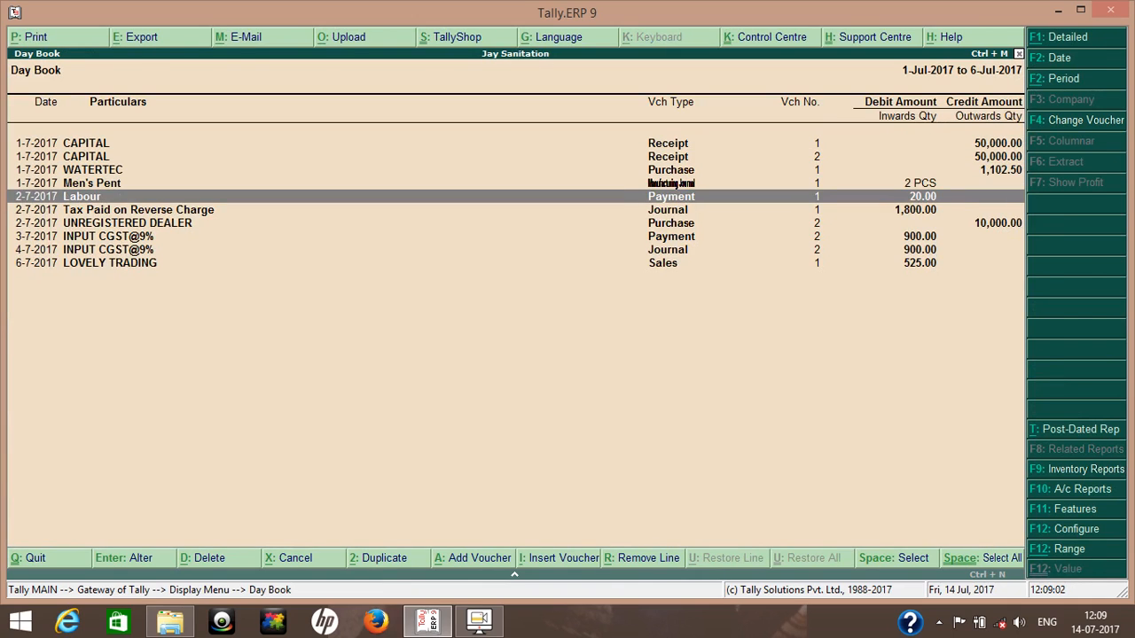
key("Return")
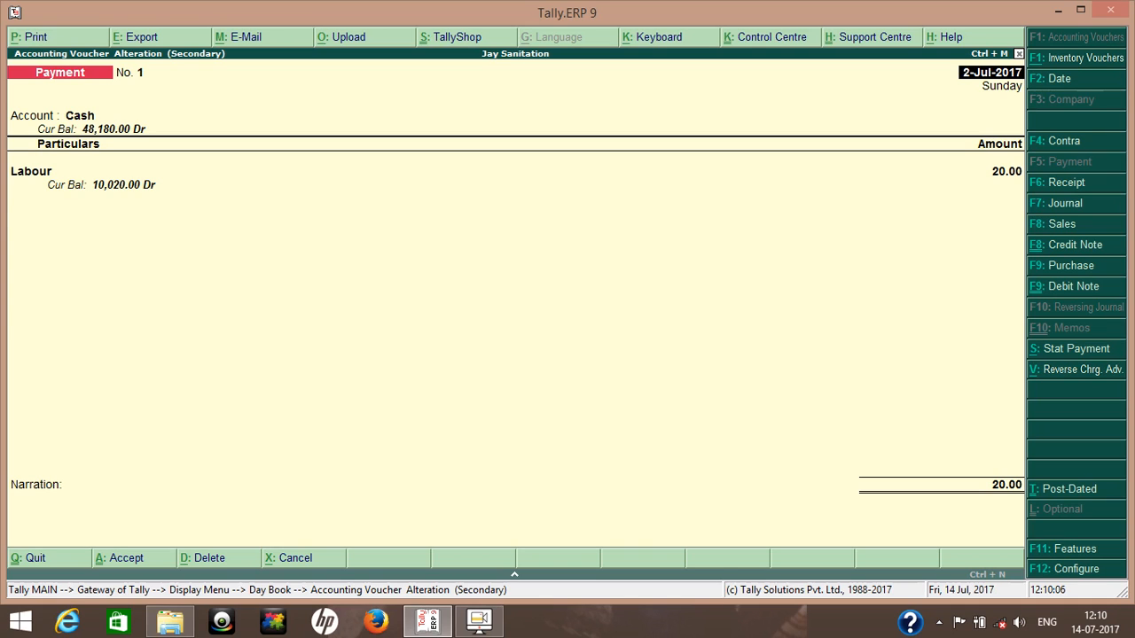
key("Escape")
key("y")
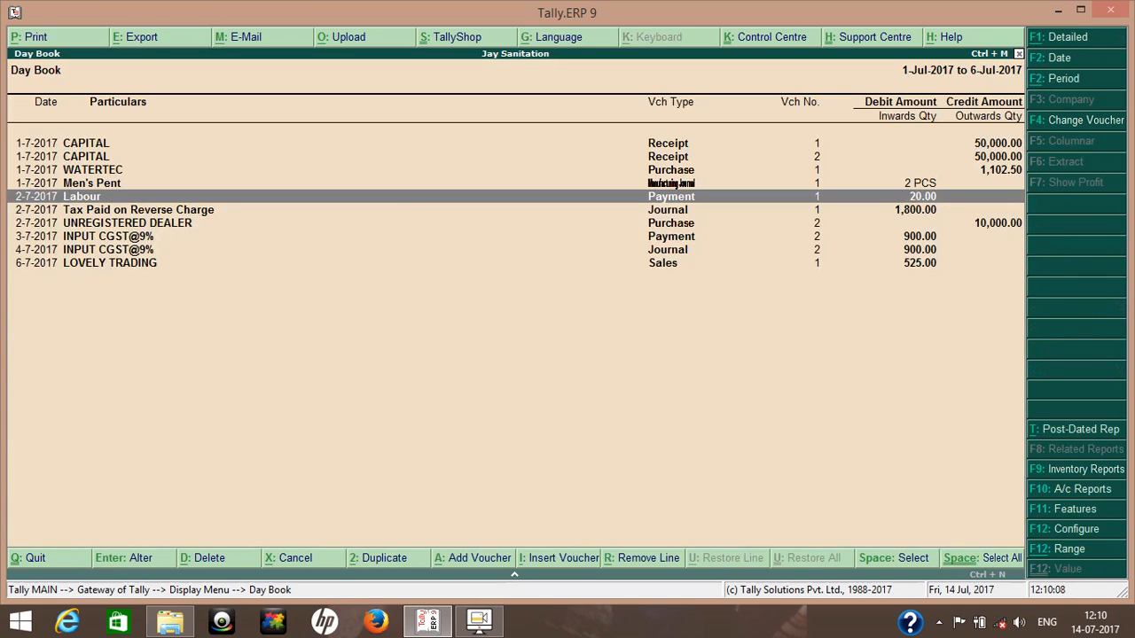
Close the Day Book, open the Profit & Loss A/c and set its period from 1-7-2017 to 2-7-2017.
key("Escape")
key("Escape")
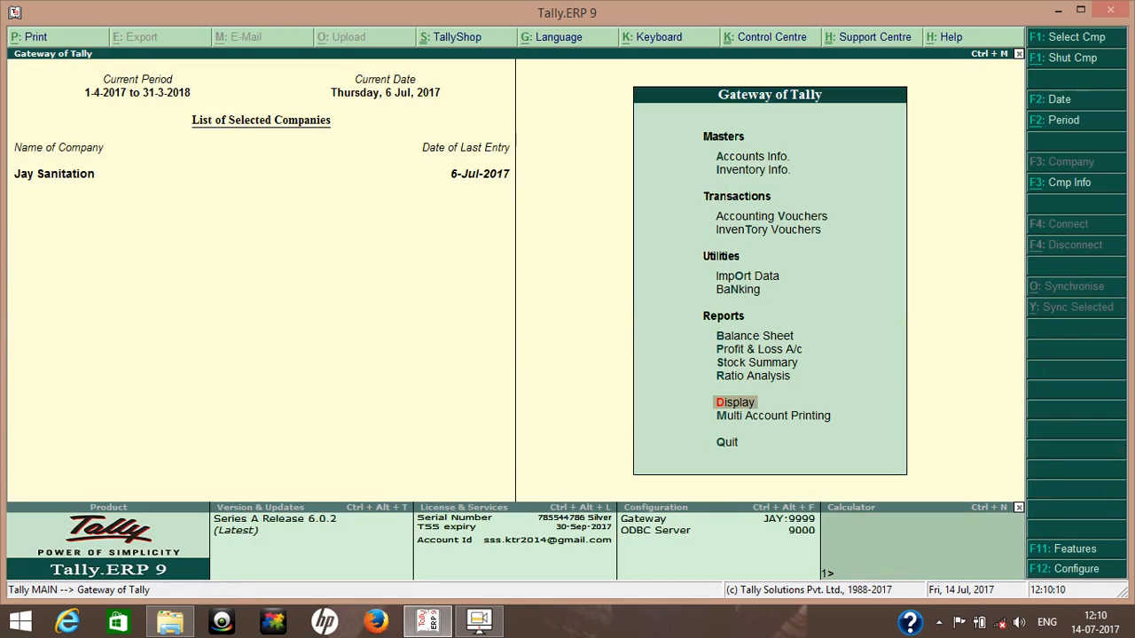
key("p")
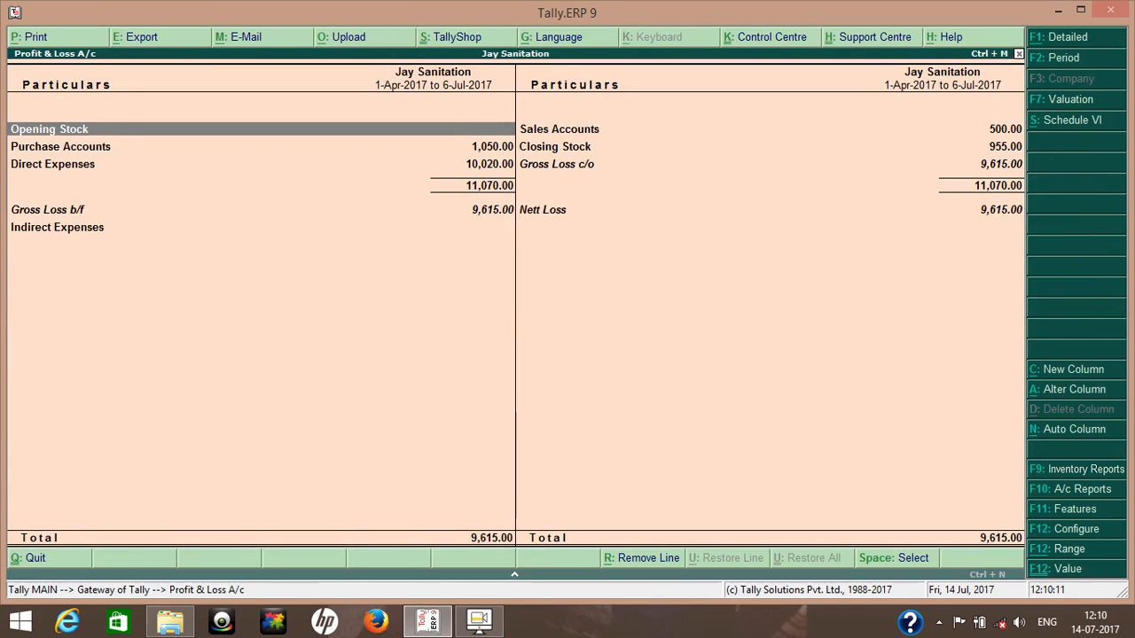
key("F2")
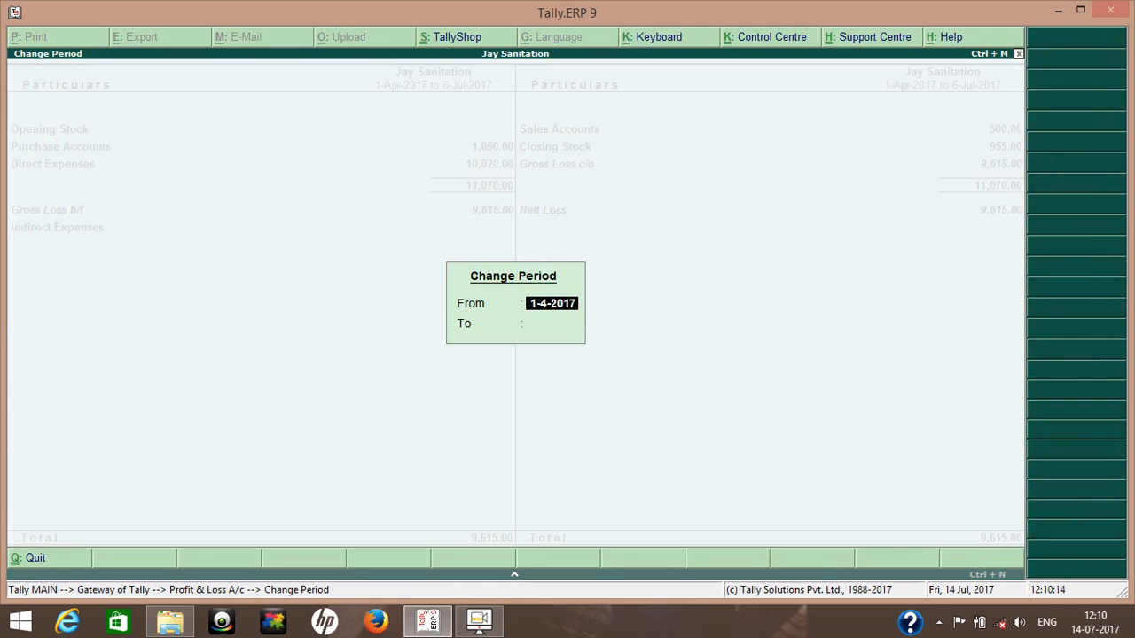
key("Return")
key("BackSpace")
type("1-7")
key("Return")
type("2-")
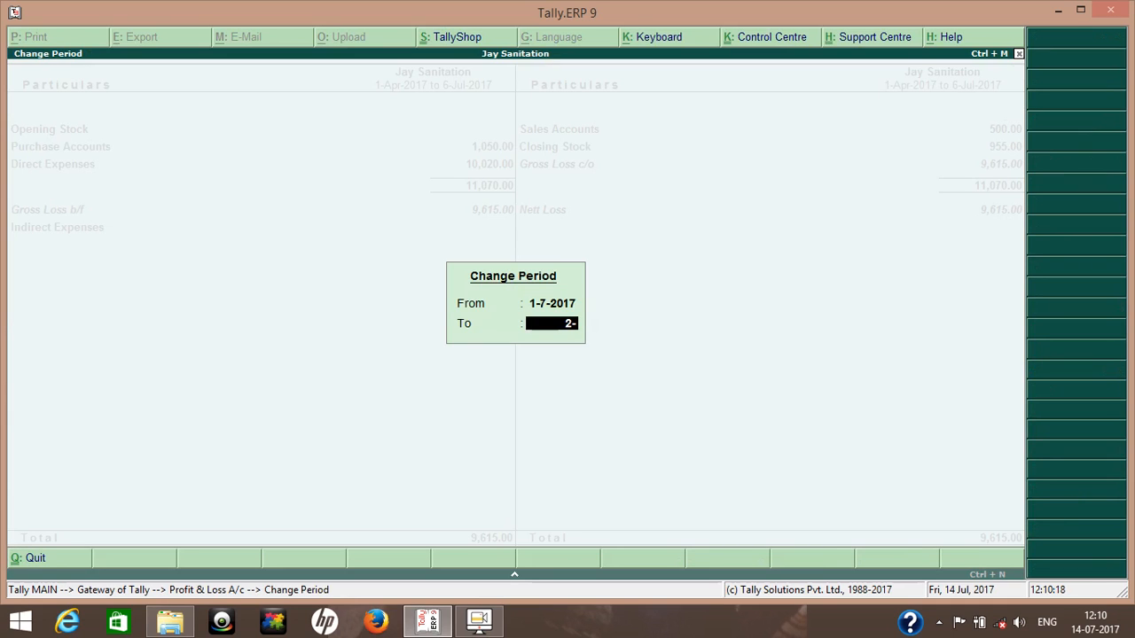
type("7")
key("Return")
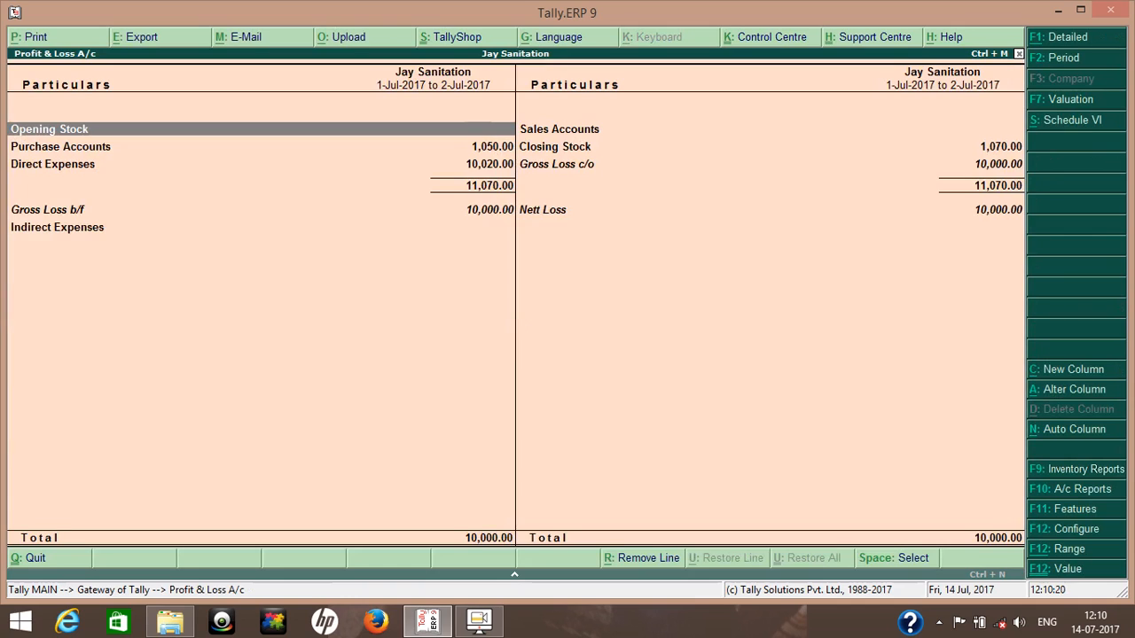
Drill down from Direct Expenses to the Labour ledger vouchers to examine them, and return to the Profit & Loss A/c.
key("Down")
key("Down")
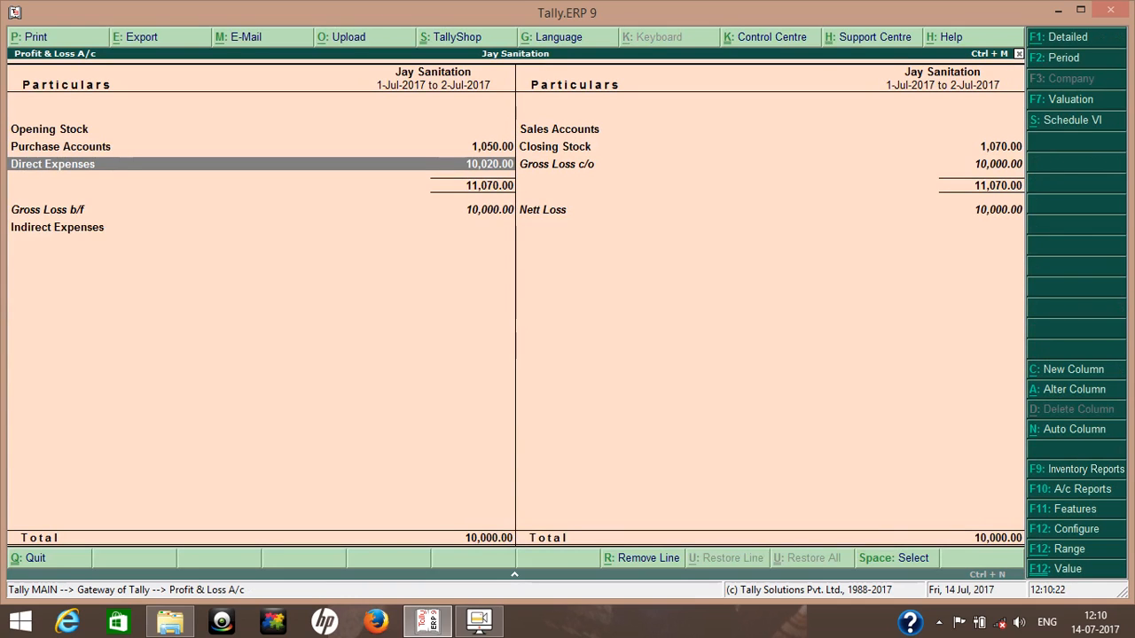
key("Return")
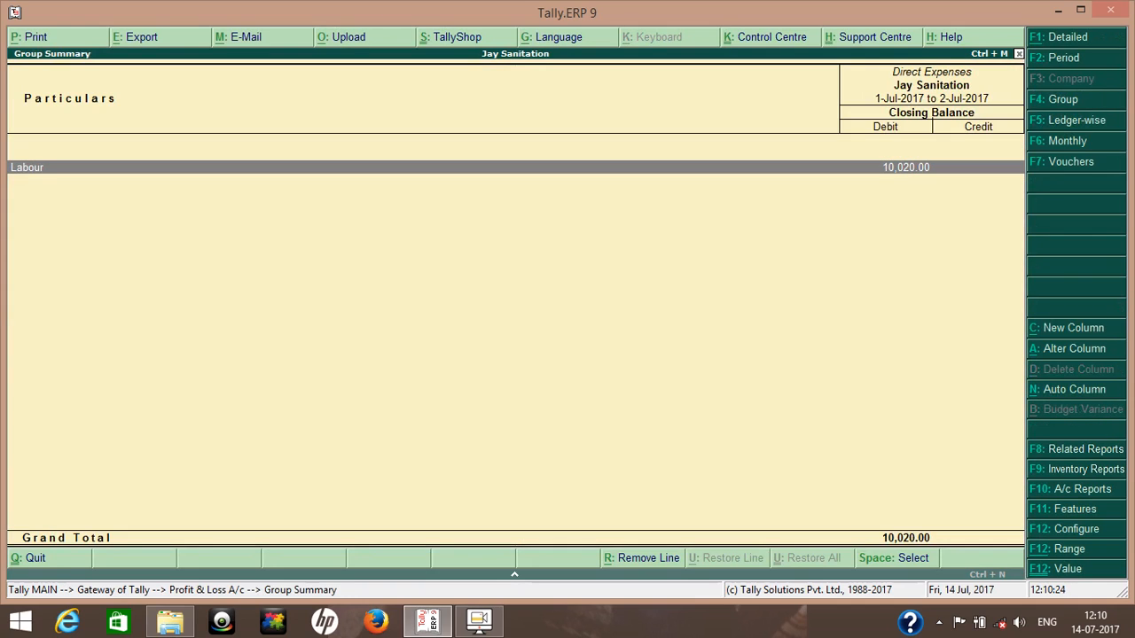
key("Return")
key("Return")
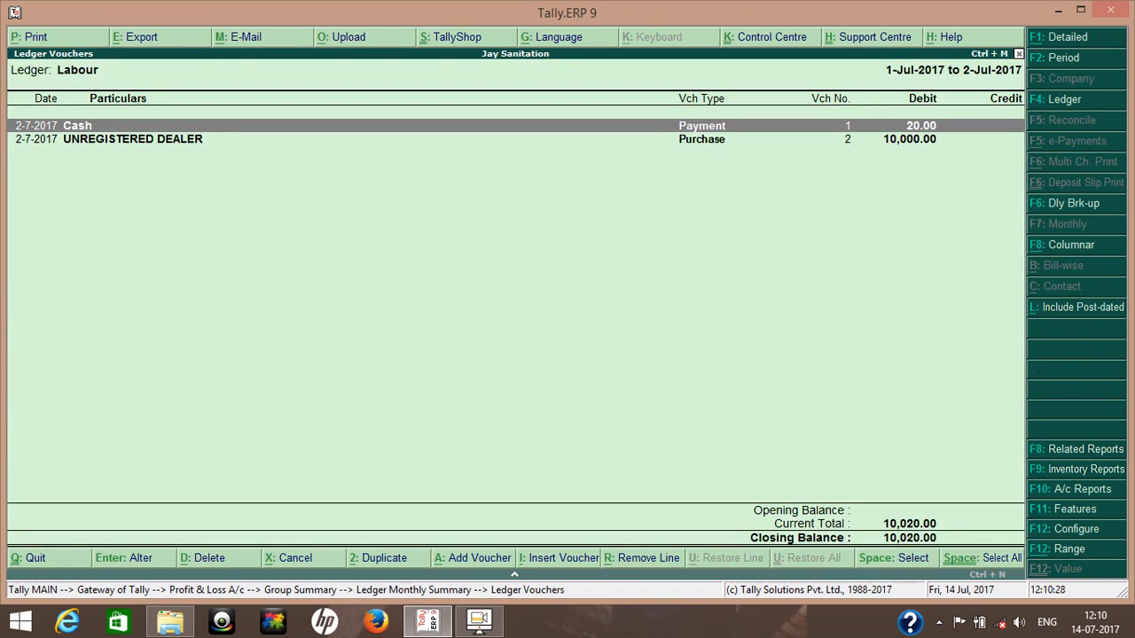
key("Escape")
key("Escape")
key("Escape")
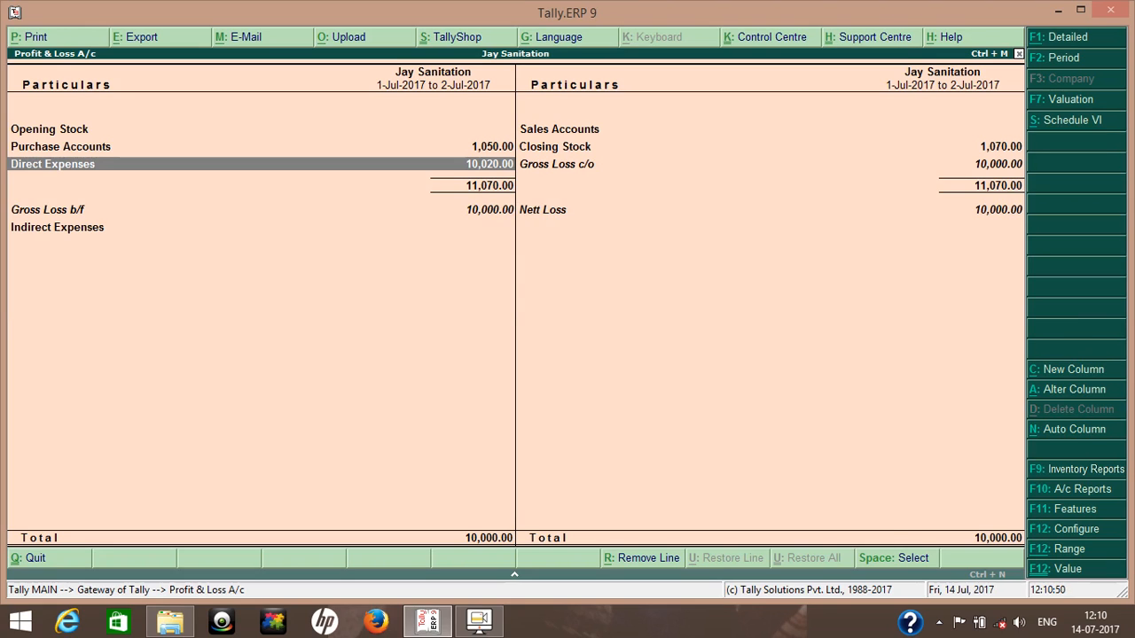
Delete the 20.00 cash payment voucher from the Labour ledger under Direct Expenses, and return to the Profit & Loss A/c.
key("Return")
key("Return")
key("Return")
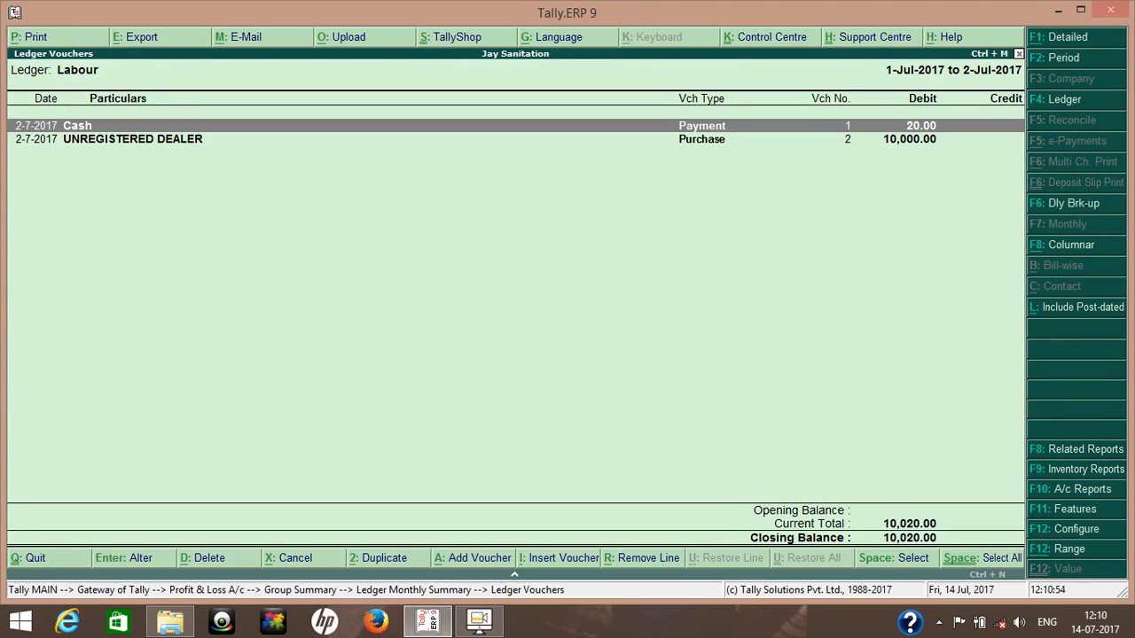
key("alt+d")
key("Return")
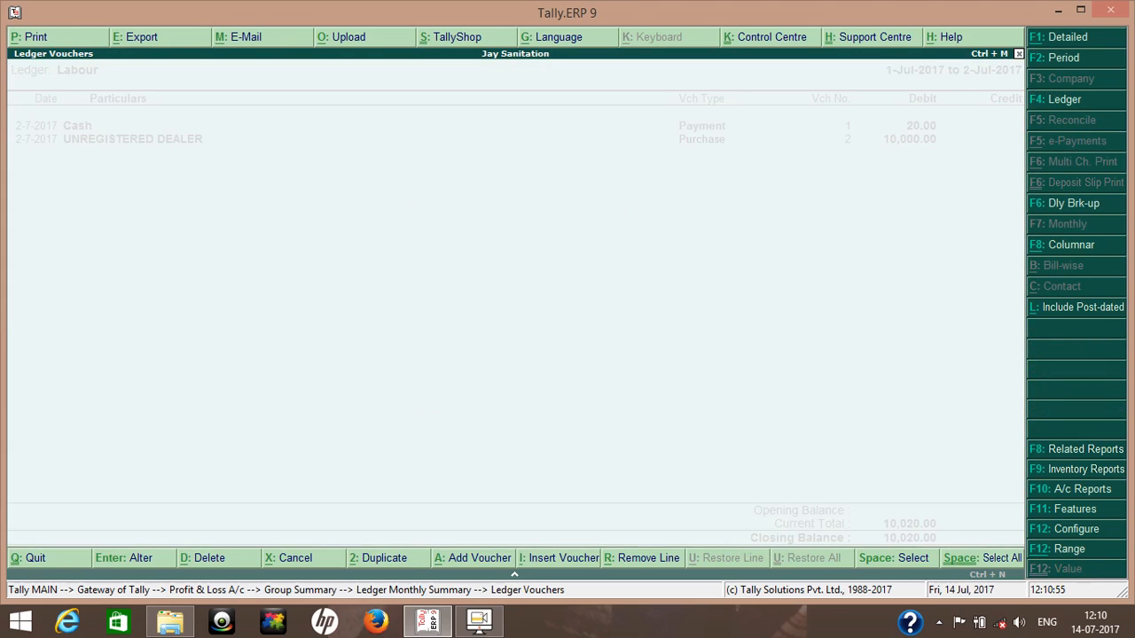
key("Escape")
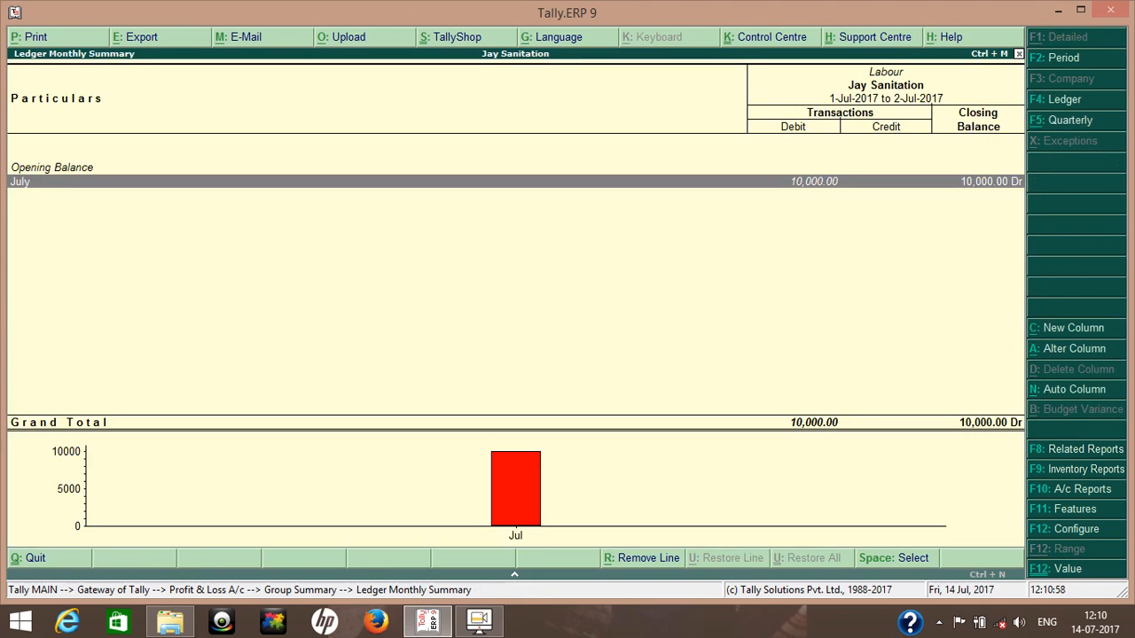
key("Escape")
key("Escape")
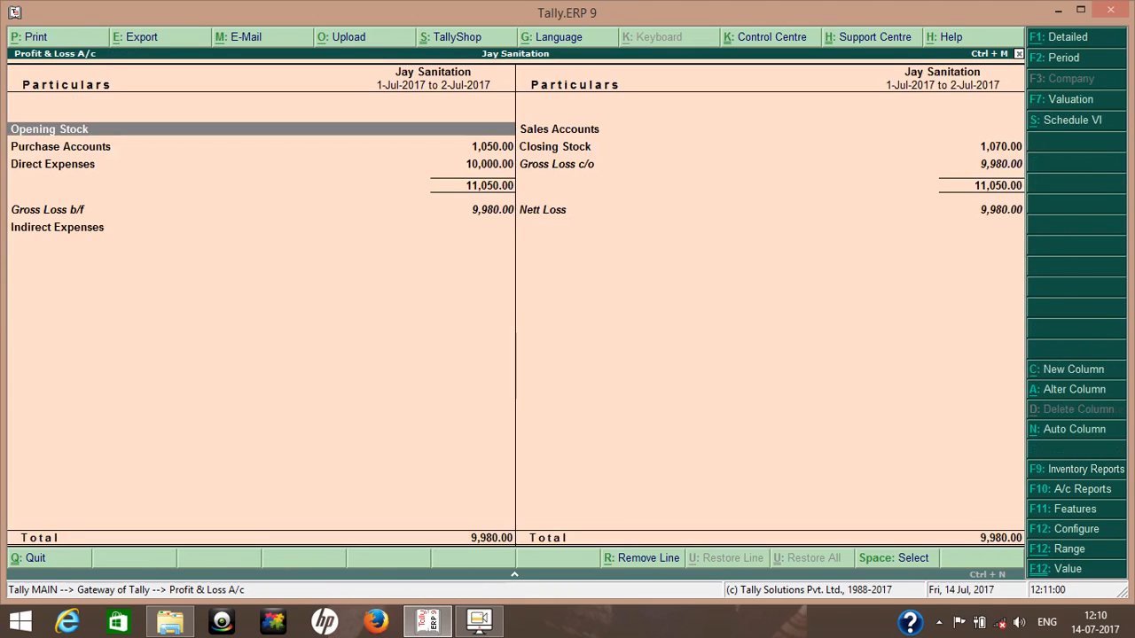
Close the Profit & Loss A/c and open the Day Book for the period 1-7-2017 to 6-7-2017.
key("Escape")
key("d")
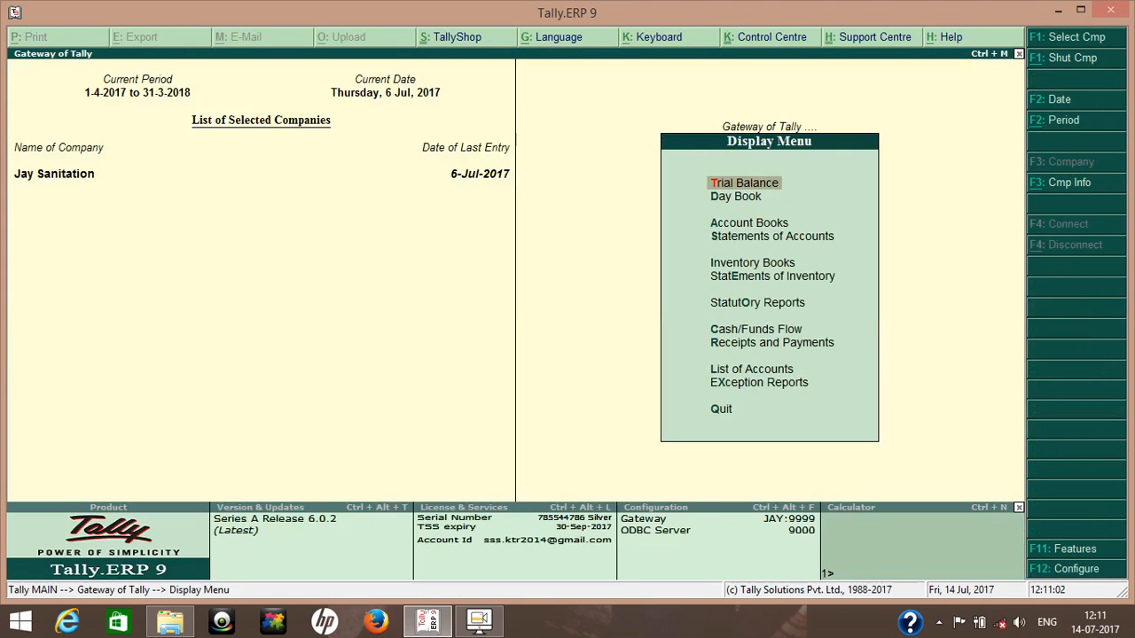
key("Down")
key("Return")
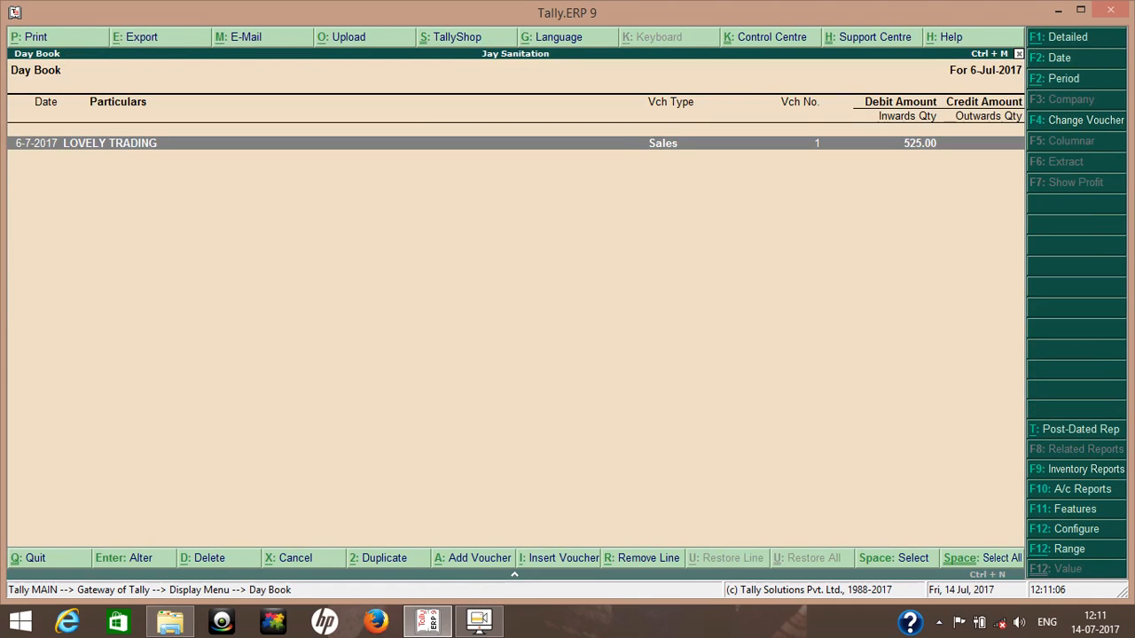
key("alt+F2")
type("1-")
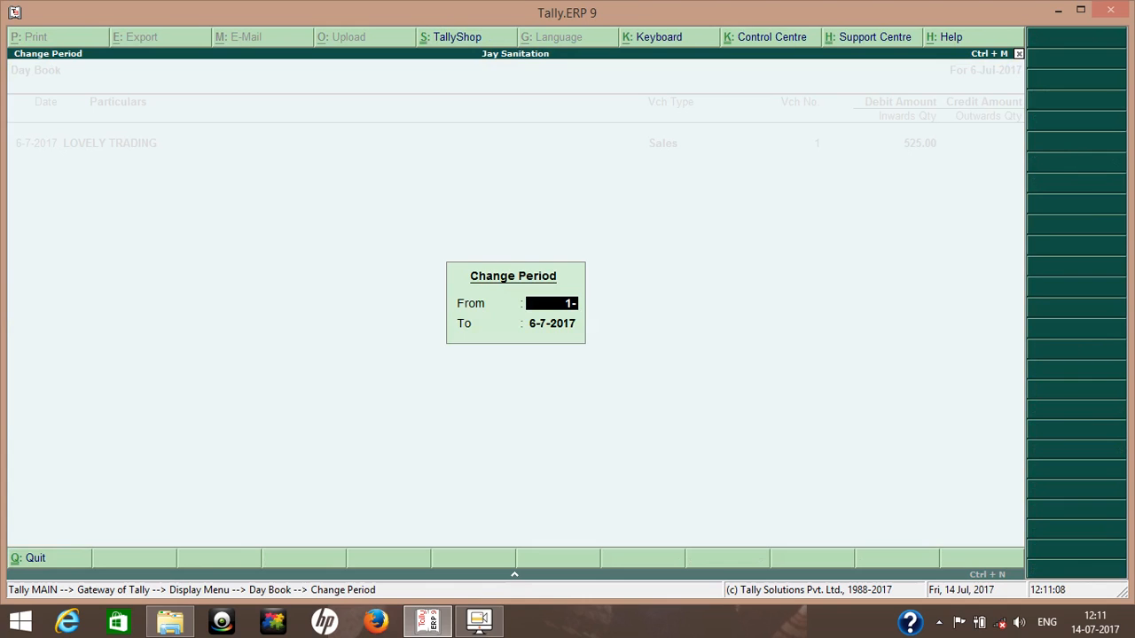
type("7")
key("Return")
key("Return")
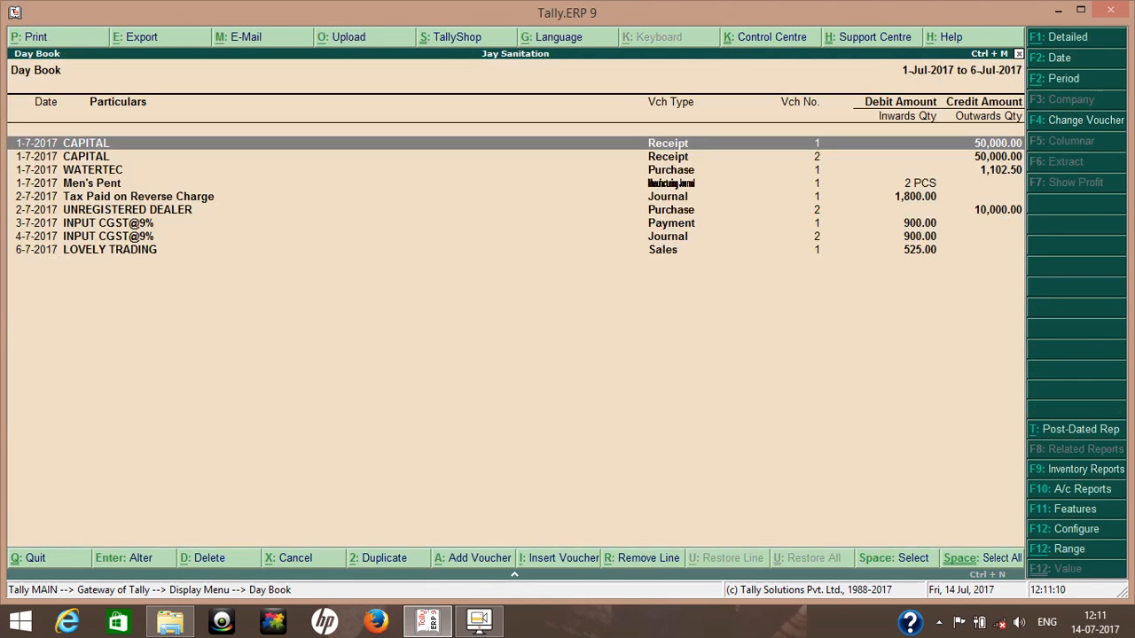
Open the UNREGISTERED DEALER purchase voucher of 2-7-2017 and bring up its party ledger for alteration.
key("Down")
key("Down")
key("Down")
key("Down")
key("Down")
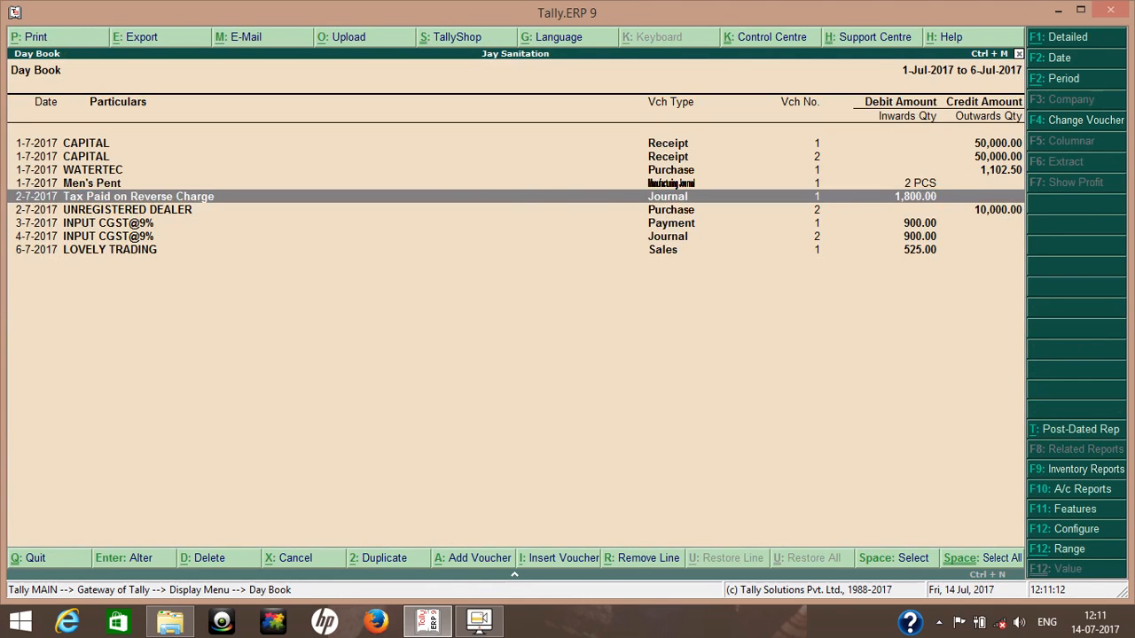
key("Return")
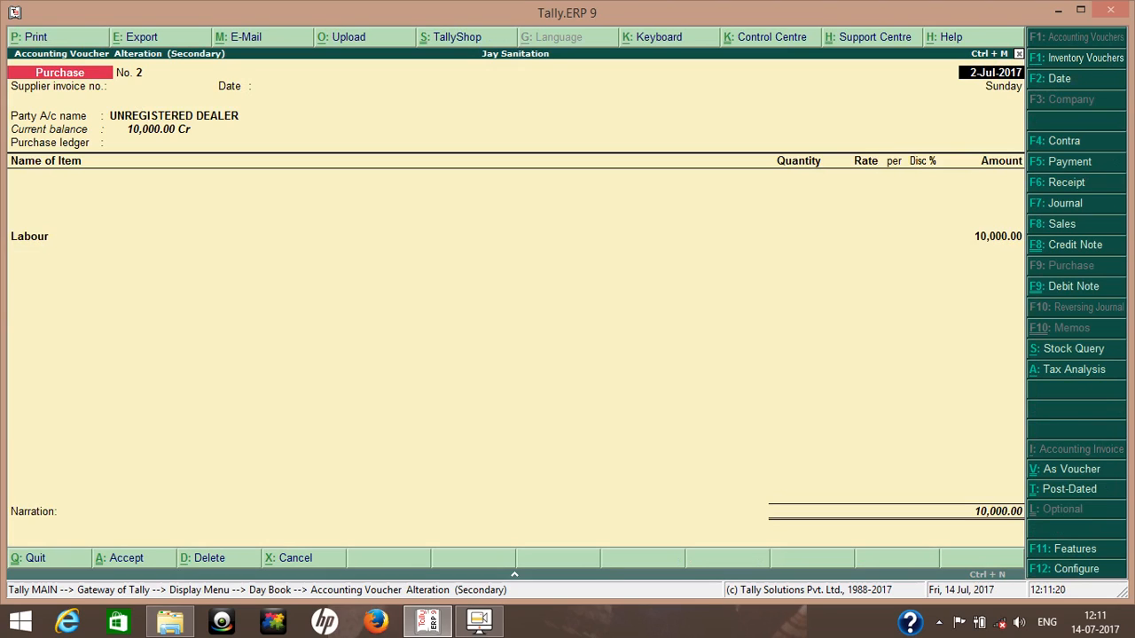
key("Return")
key("Return")
key("Return")
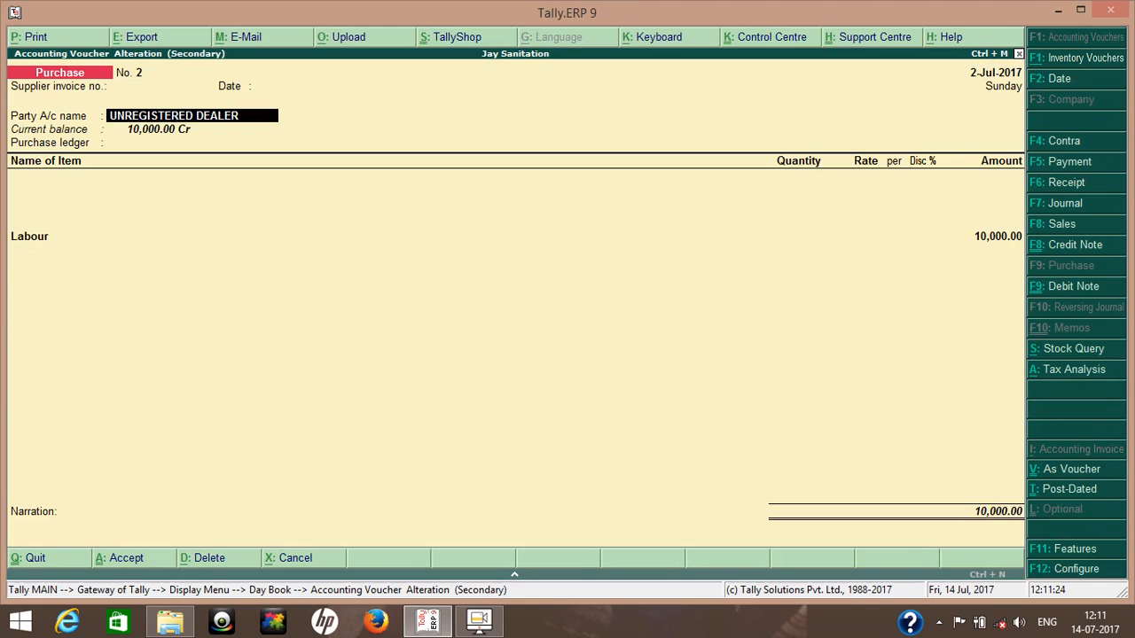
key("ctrl+Return")
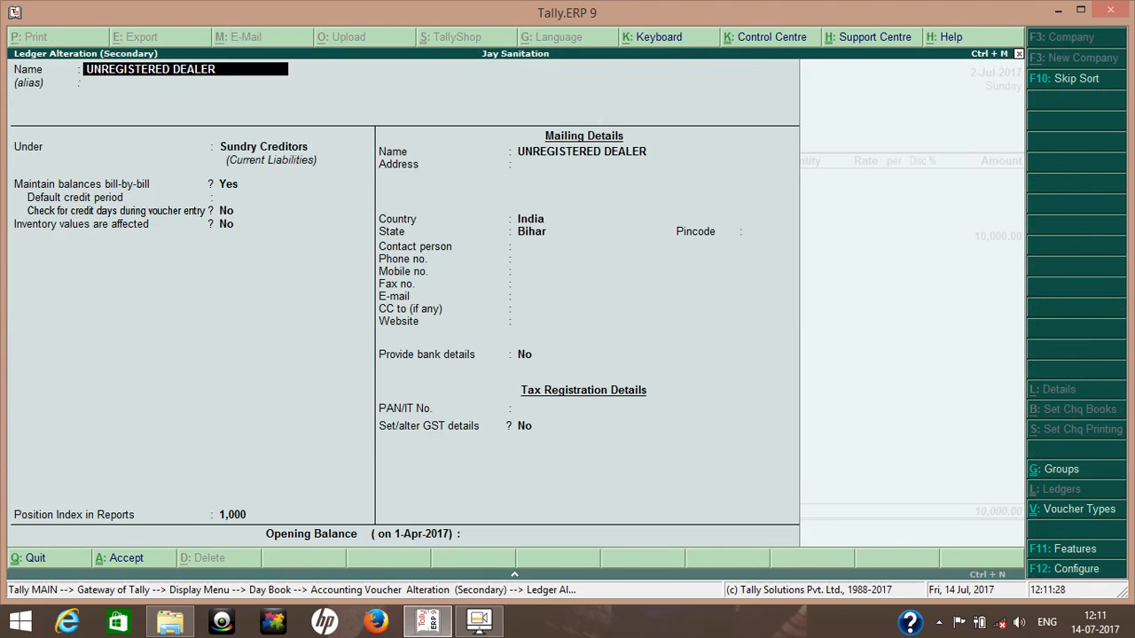
Check the party ledger's GST details, keep the registration type Unregistered, and accept the ledger.
key("Return")
key("Return")
key("Return")
key("Return")
key("Return")
key("Return")
key("Return")
key("Return")
key("Return")
key("Return")
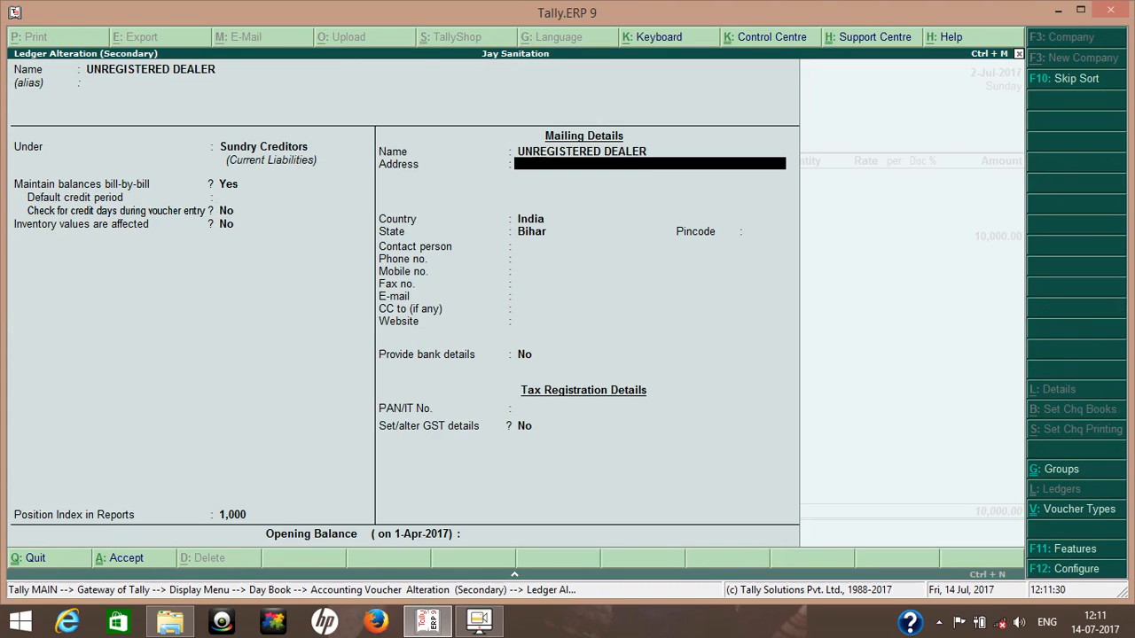
key("Return")
key("Return")
key("Return")
key("Return")
key("Return")
key("Return")
key("Return")
key("Return")
key("Return")
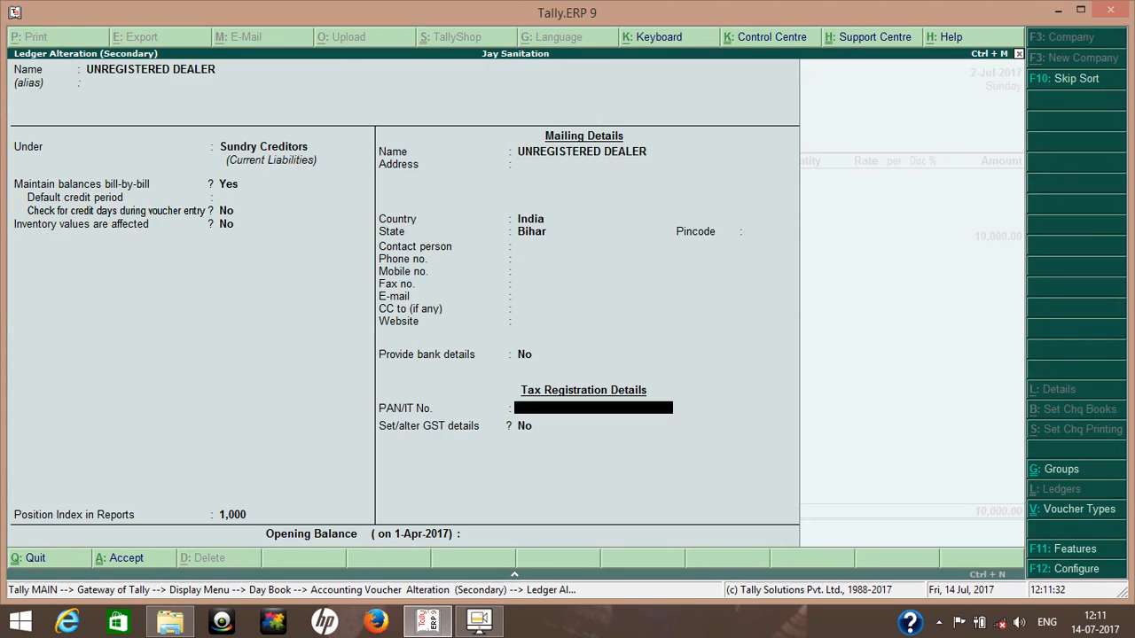
type("y")
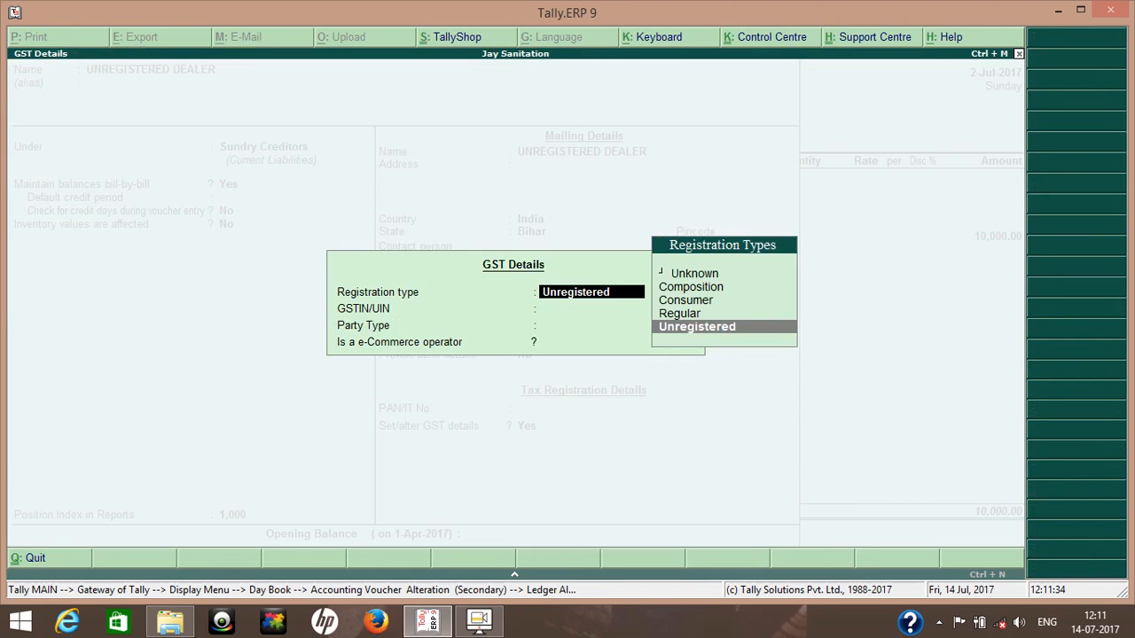
key("ctrl+a")
key("Return")
key("y")
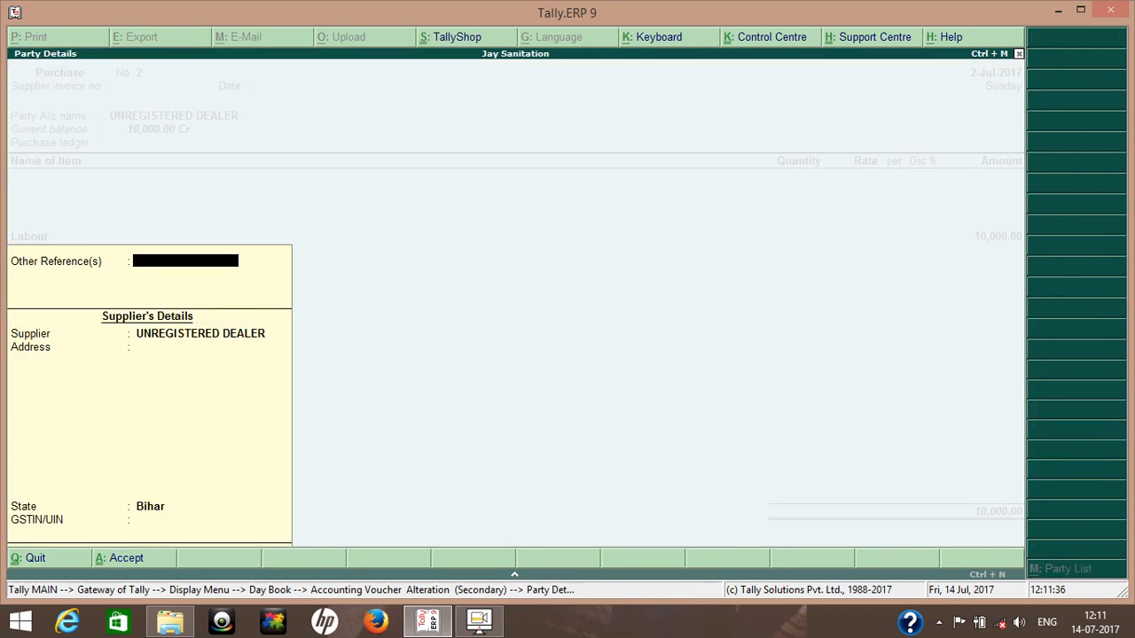
Go through the supplier details, view the purchase in voucher mode, and leave it without saving.
key("Return")
key("Return")
key("Return")
key("Return")
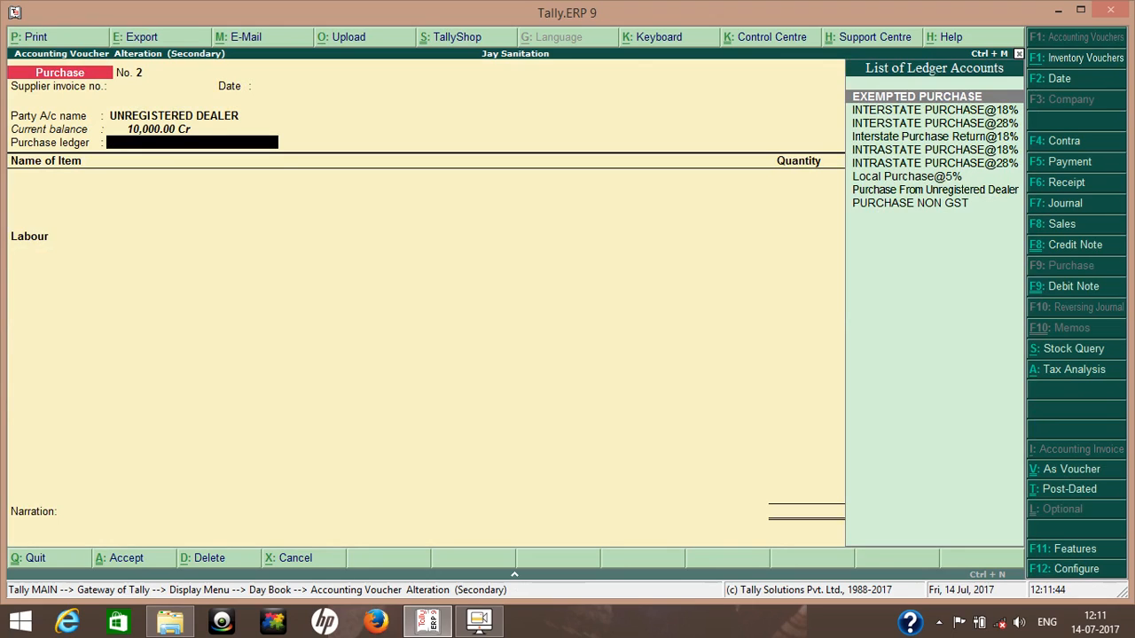
key("ctrl+v")
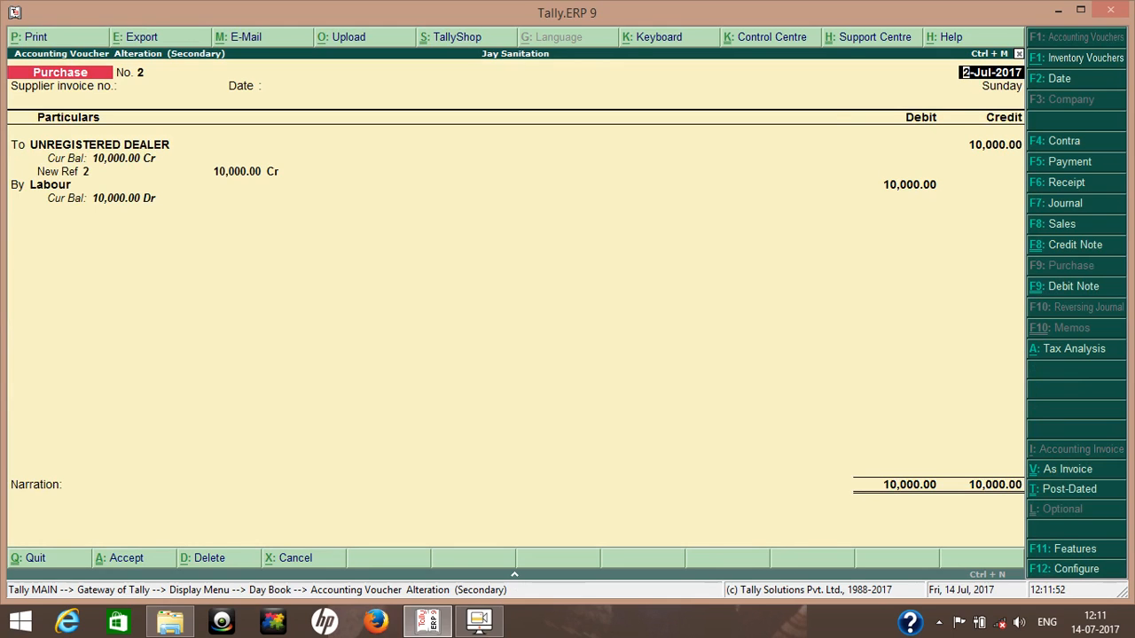
key("Escape")
key("Escape")
key("Return")
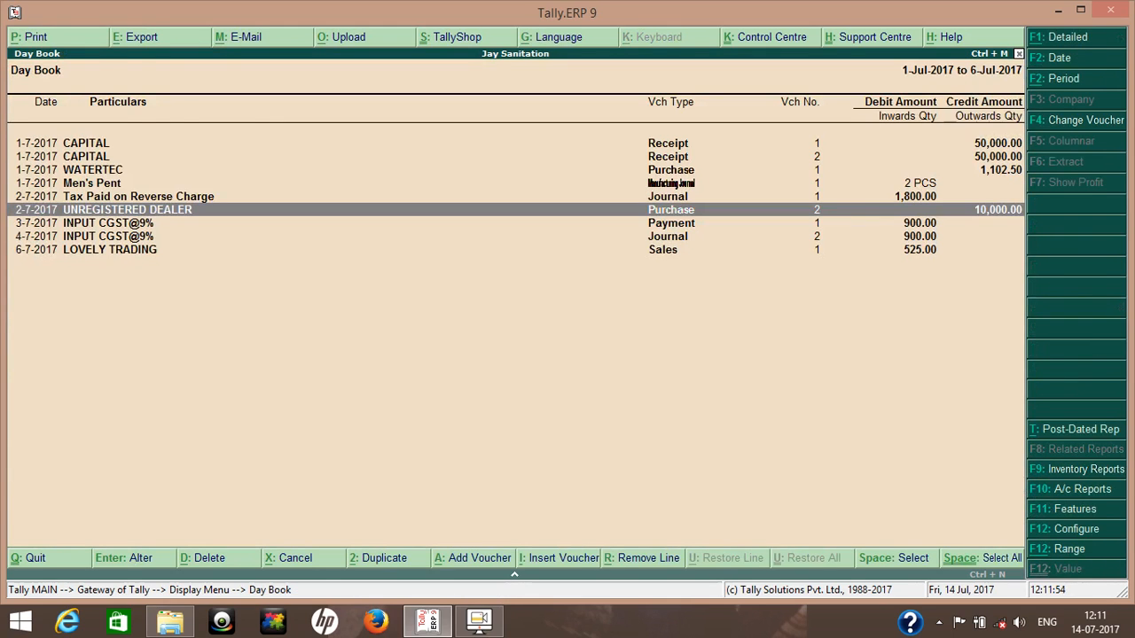
View the UNREGISTERED DEALER purchase in voucher mode, return it to invoice mode, and leave it without saving.
key("Return")
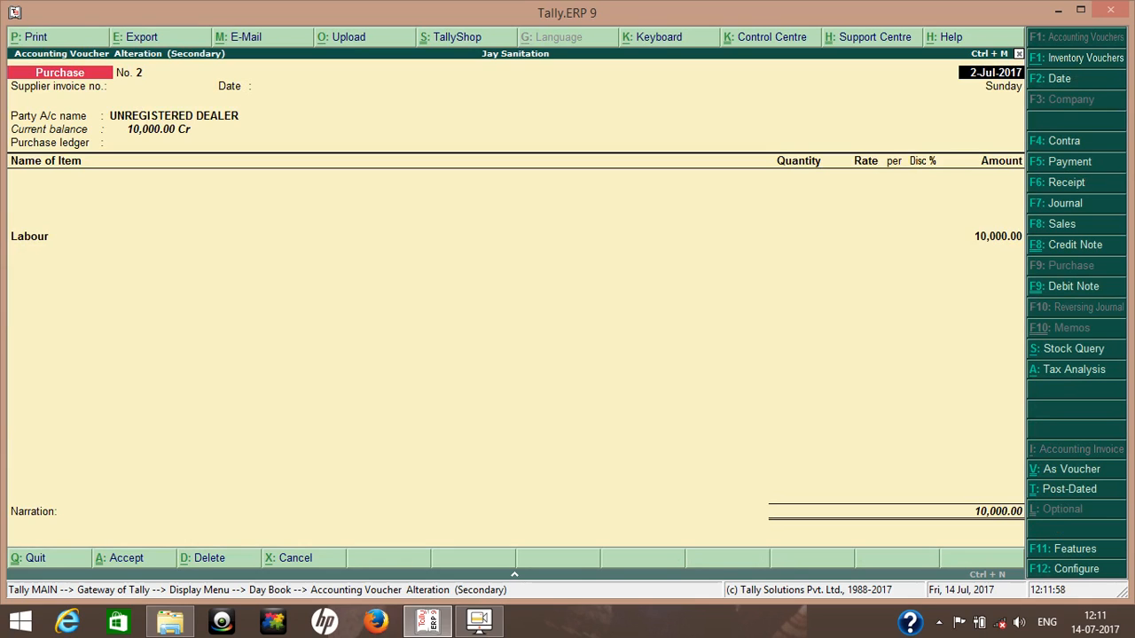
key("ctrl+v")
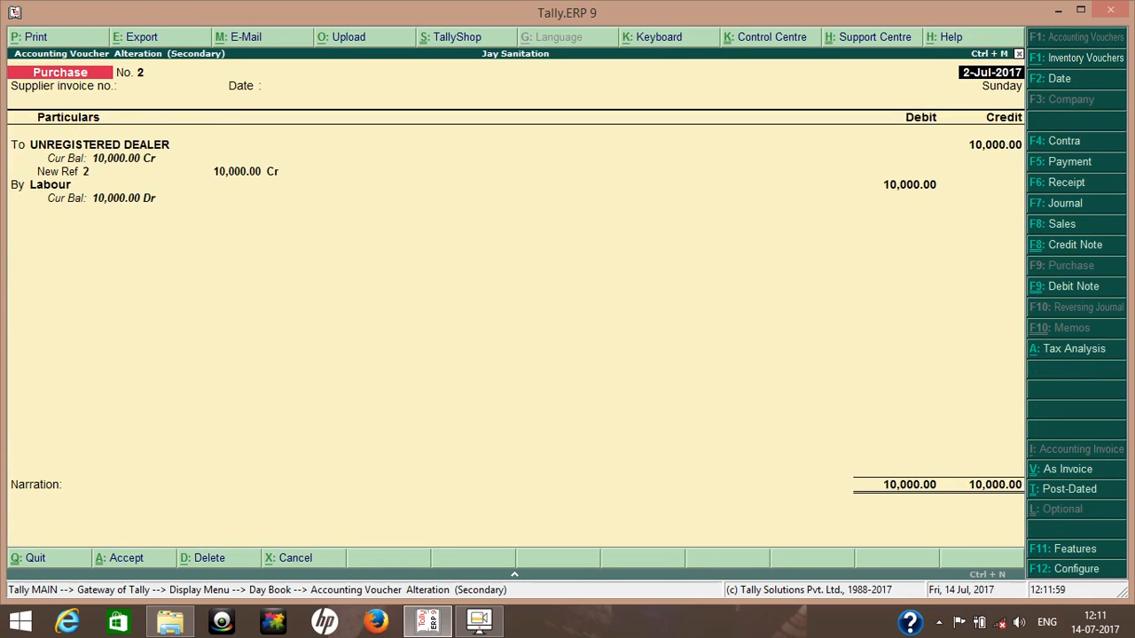
key("ctrl+v")
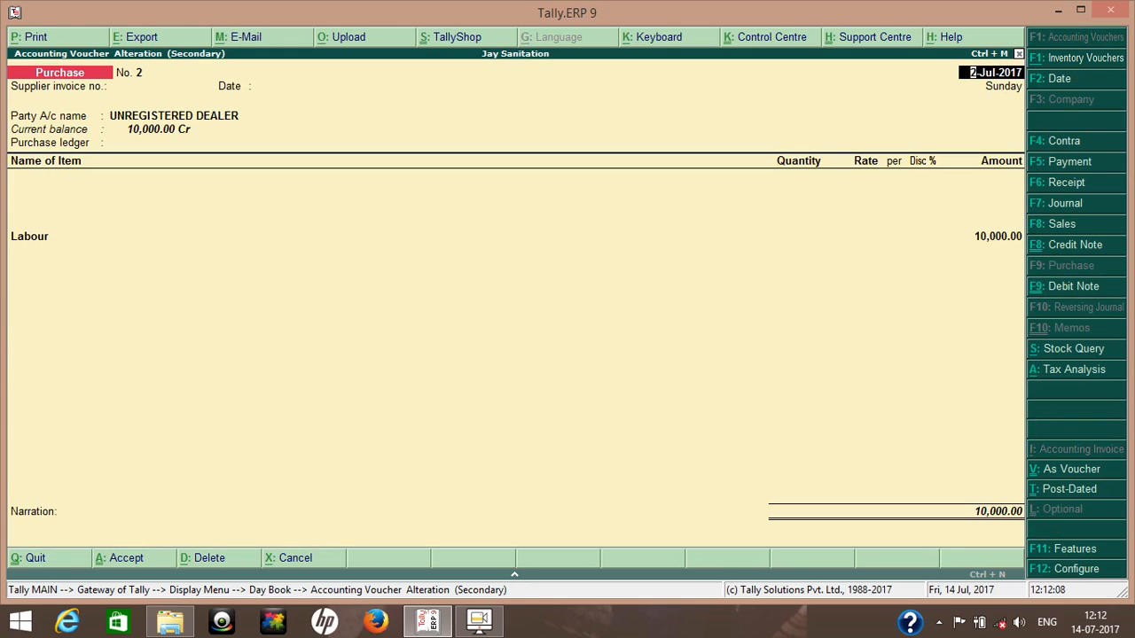
key("Escape")
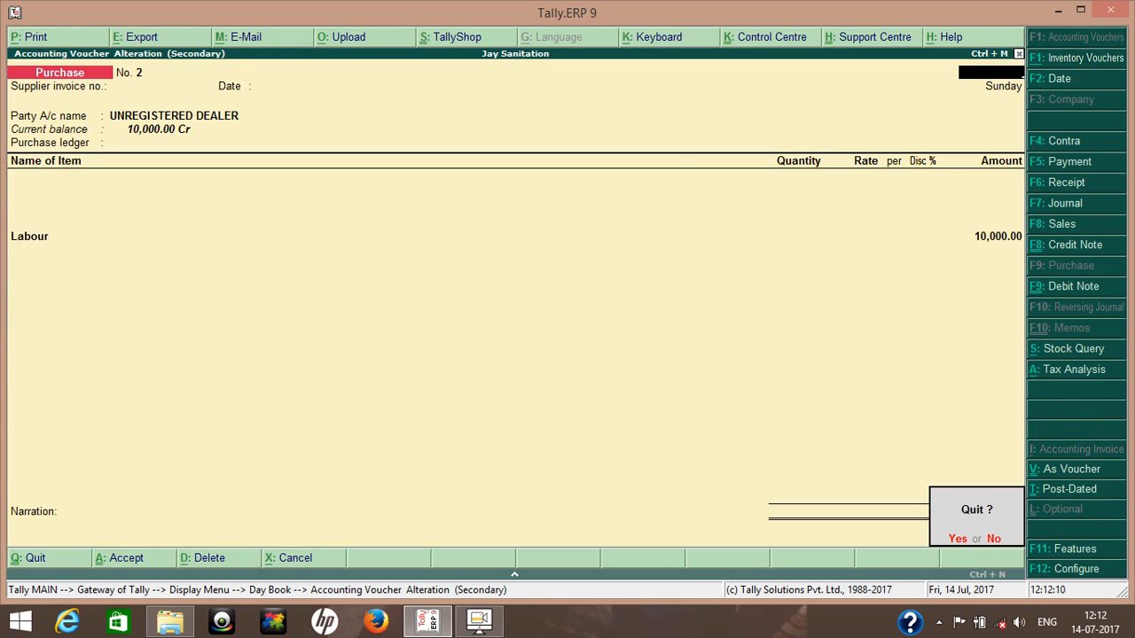
key("y")
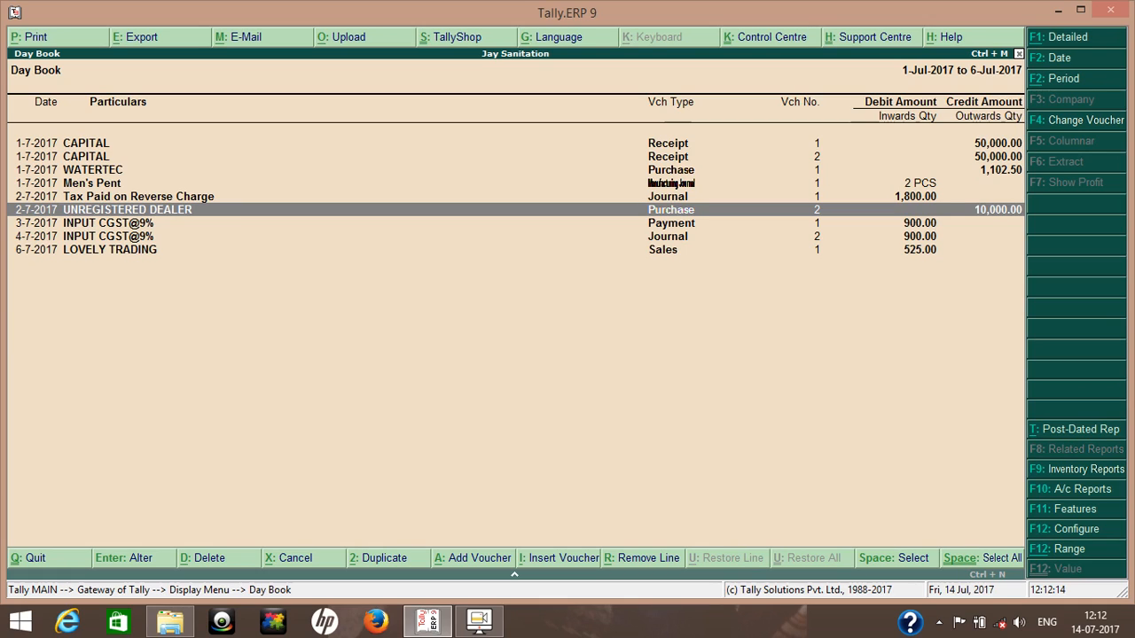
mouse_move(478, 621)
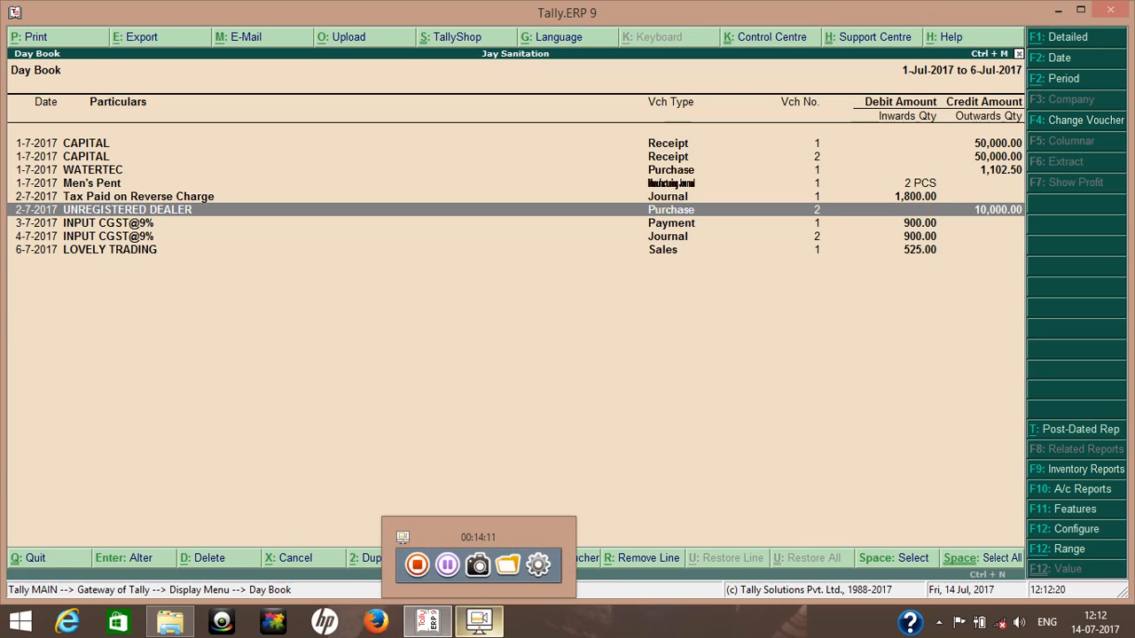
left_click(478, 620)
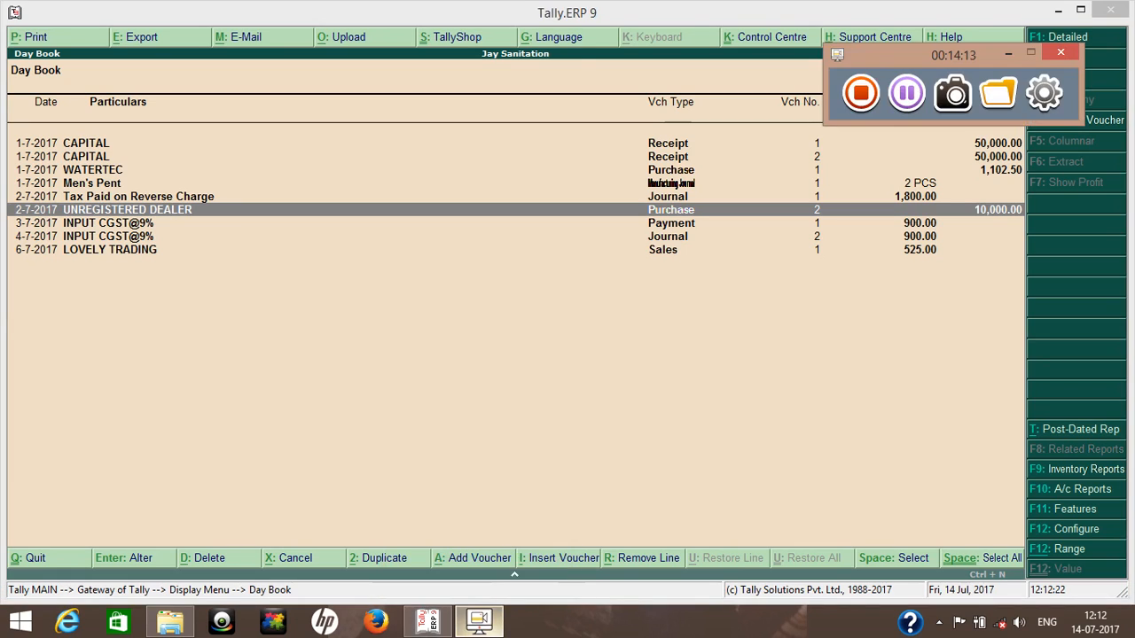
left_click(906, 92)
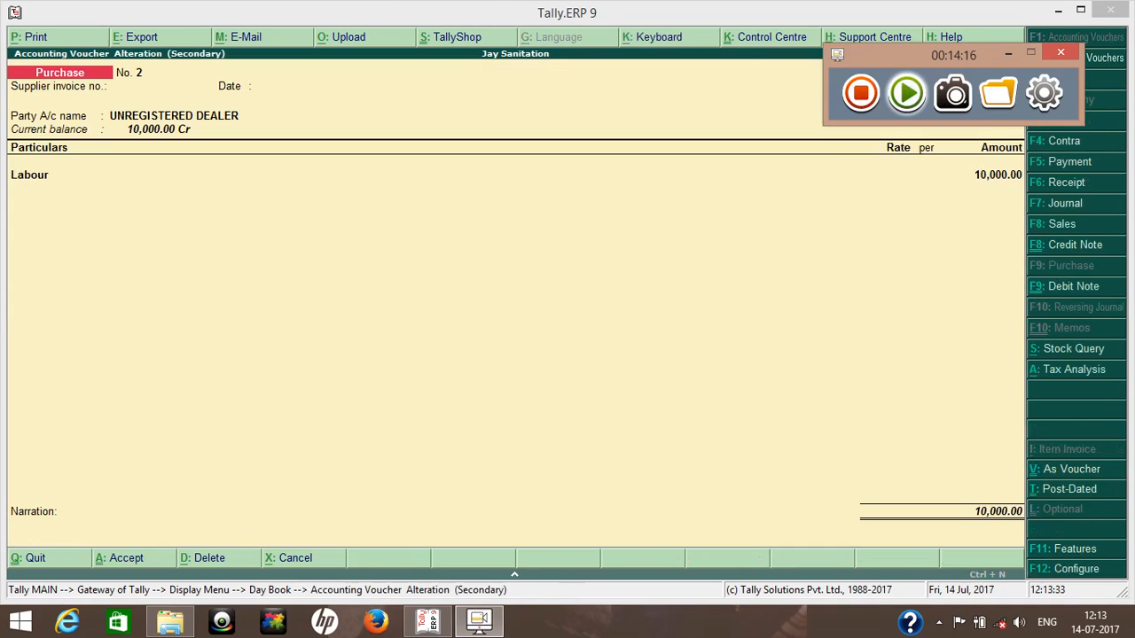
left_click(906, 92)
Open the Labour ledger from the purchase voucher and bring up its GST details at the nature of transaction.
left_click(30, 175)
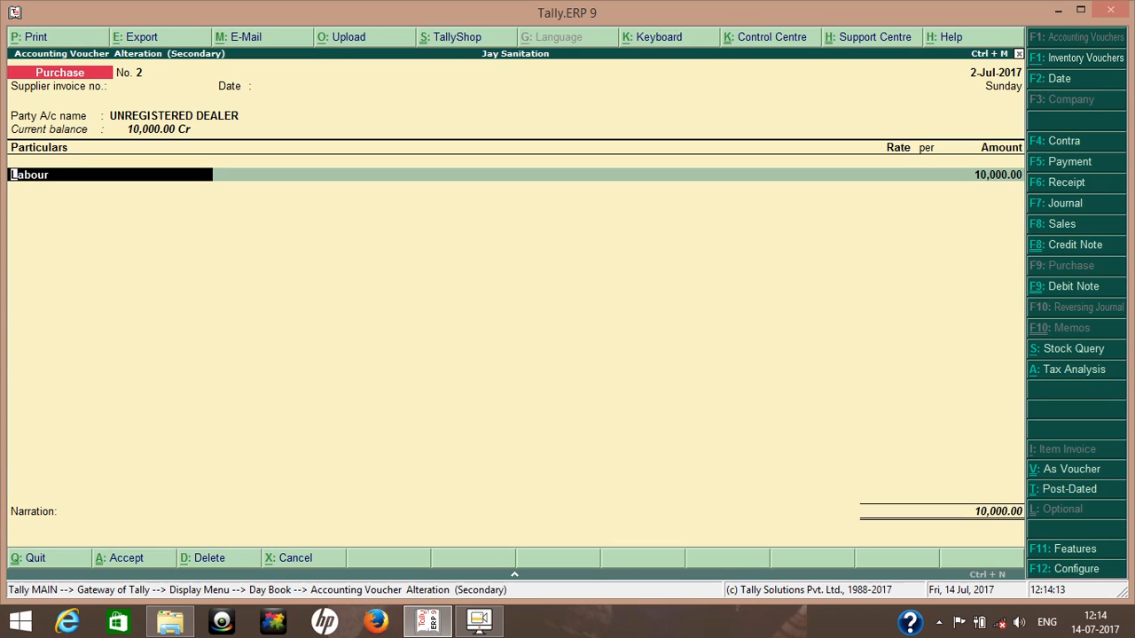
key("ctrl+Return")
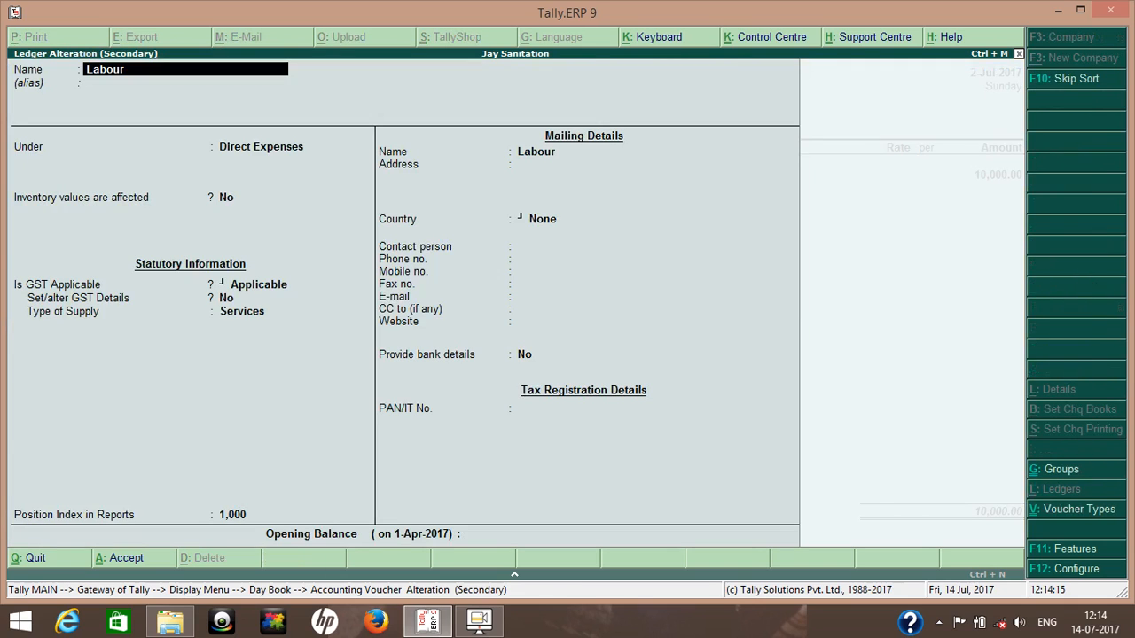
key("Return")
key("Return")
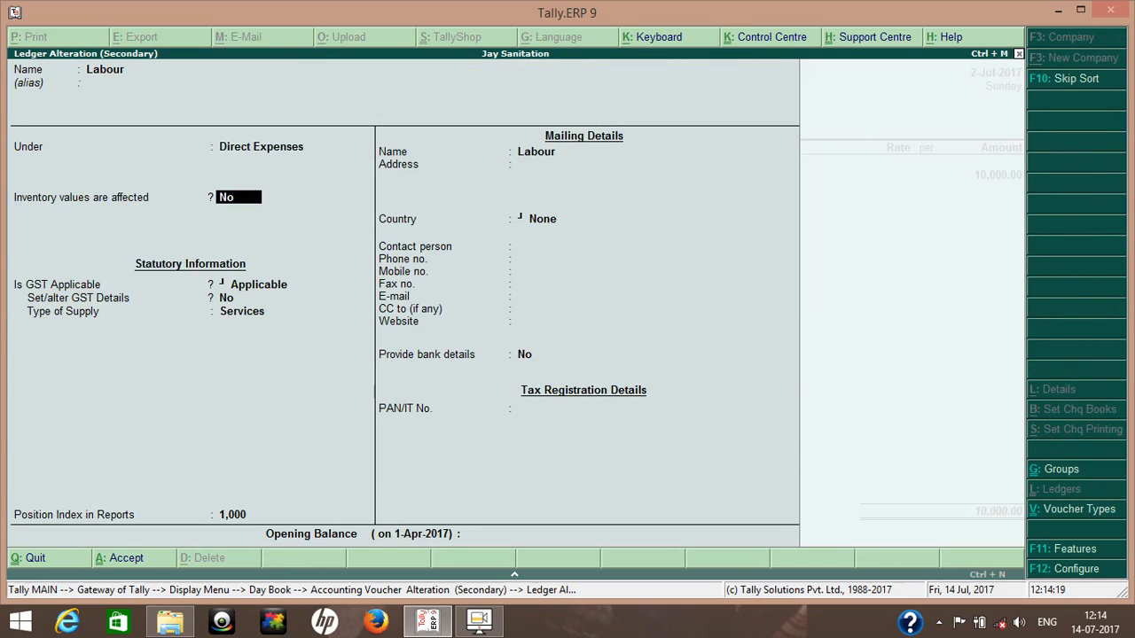
key("Return")
key("Return")
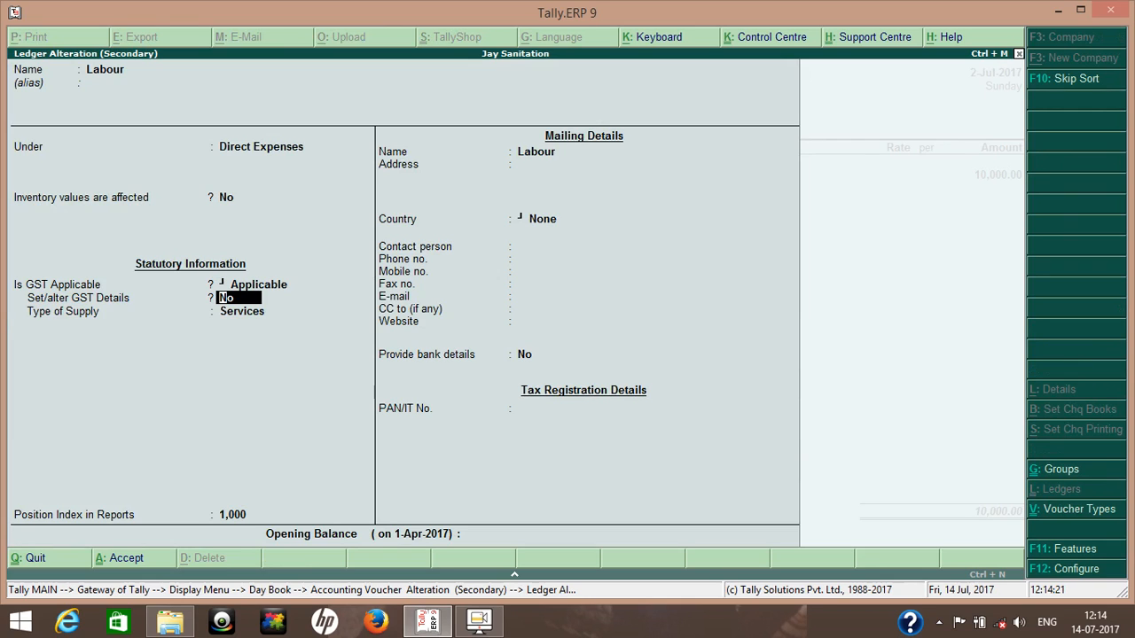
type("y")
key("Return")
key("Return")
key("Return")
key("Return")
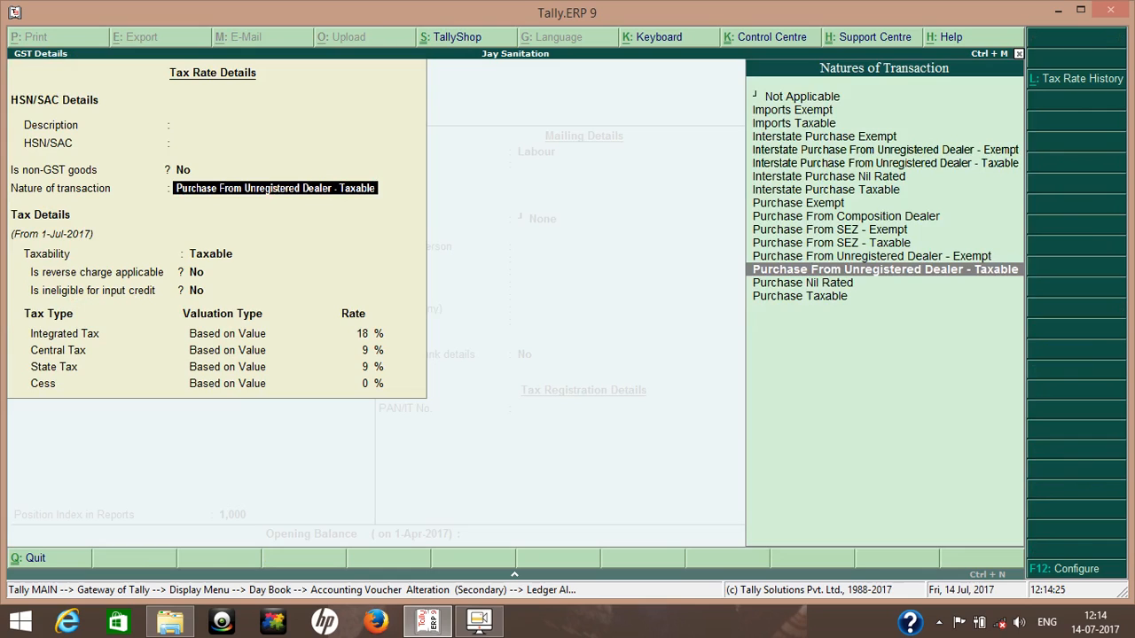
Check the Labour ledger's taxability and tax rates, keep Purchase From Unregistered Dealer - Taxable, and accept the ledger.
key("Return")
key("Return")
key("Return")
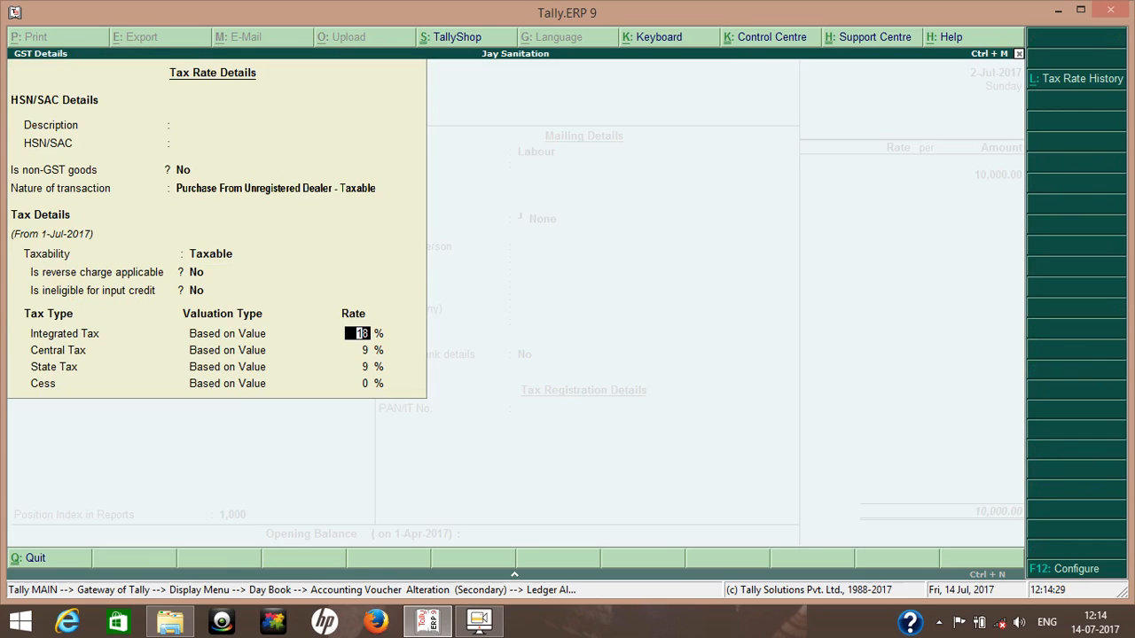
key("Return")
key("Return")
key("Return")
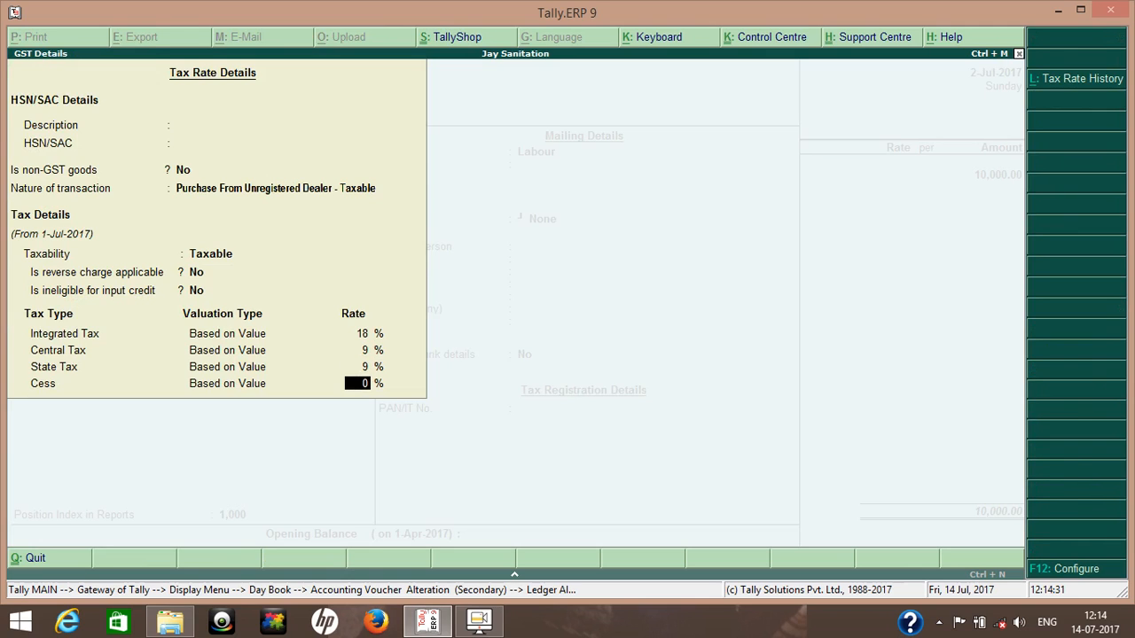
key("Return")
key("Return")
key("Return")
key("Return")
key("Return")
key("Return")
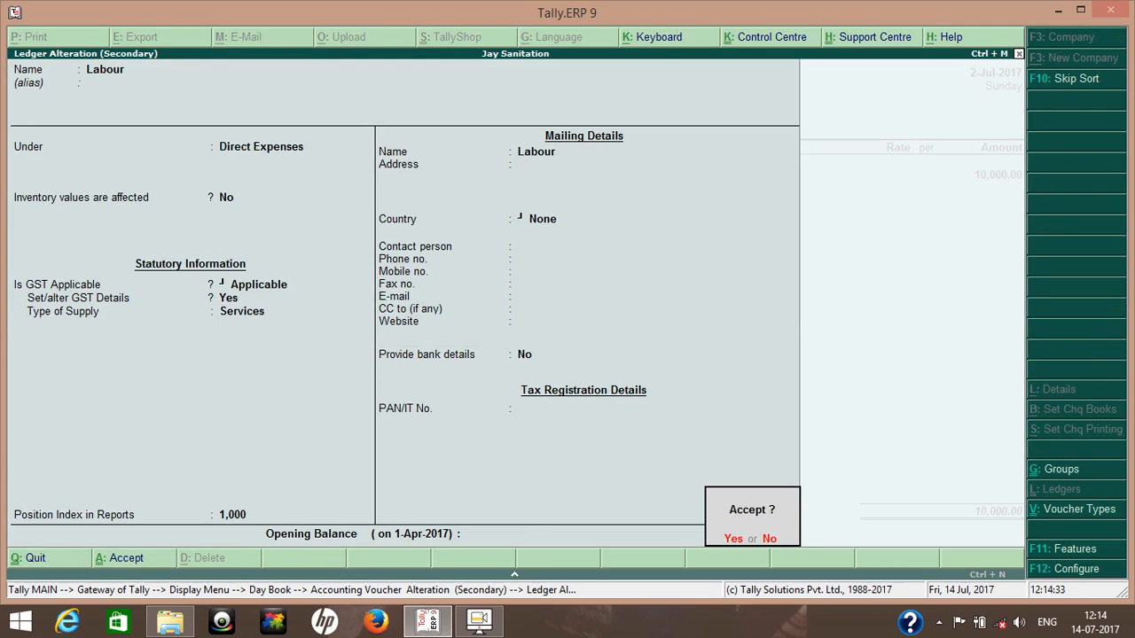
key("Return")
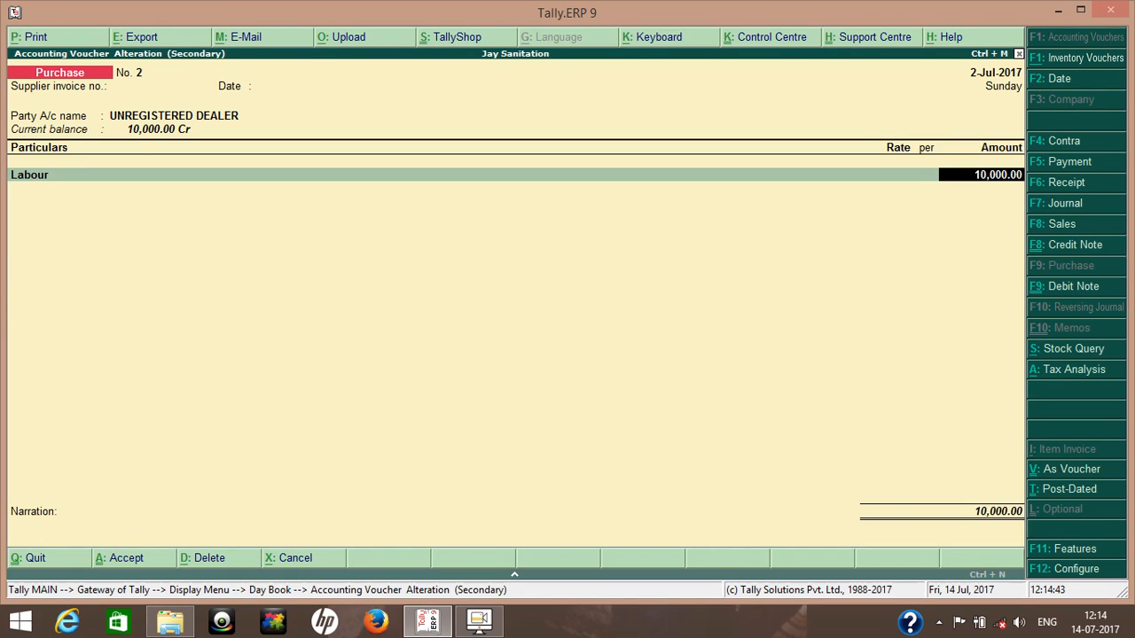
Examine the detailed Tax Analysis of the Labour purchase, then leave the voucher without saving.
key("alt+a")
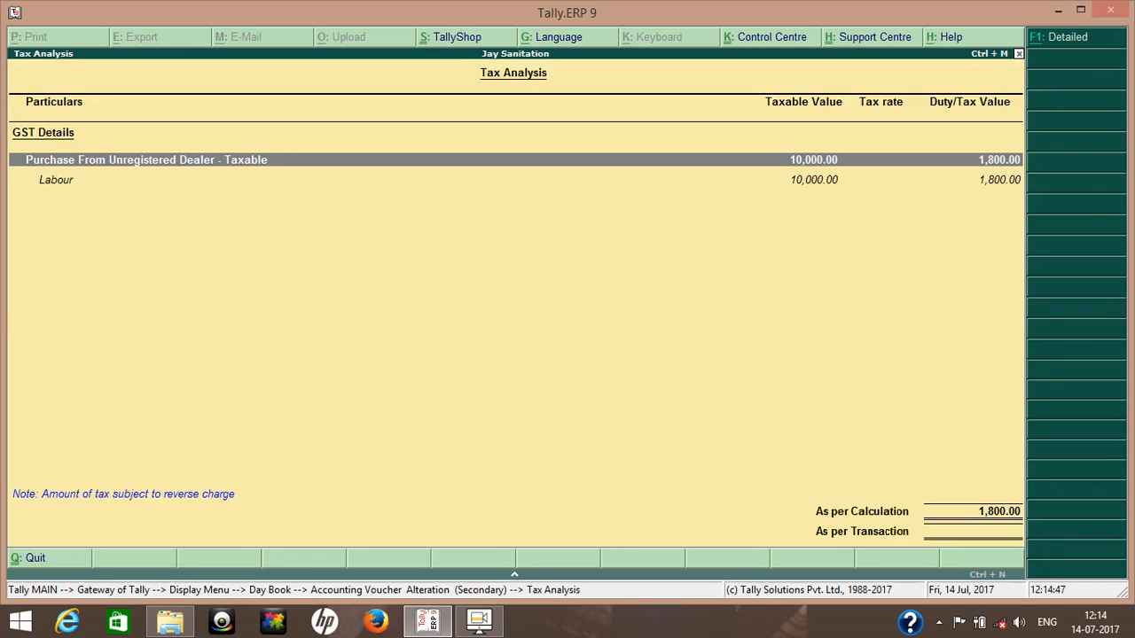
key("alt+F1")
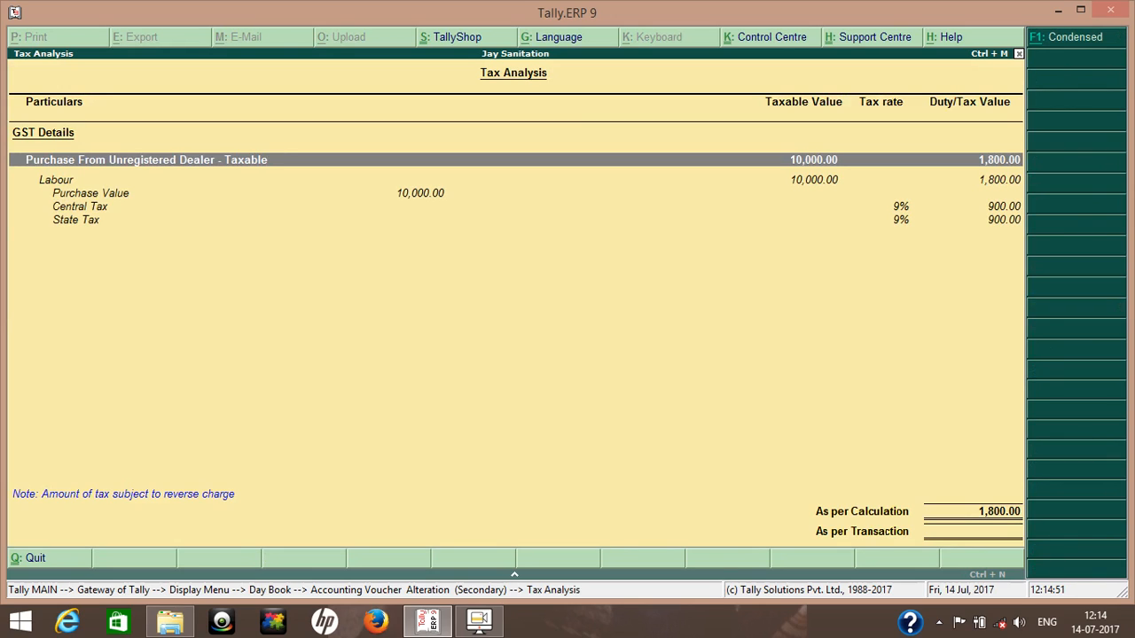
key("Escape")
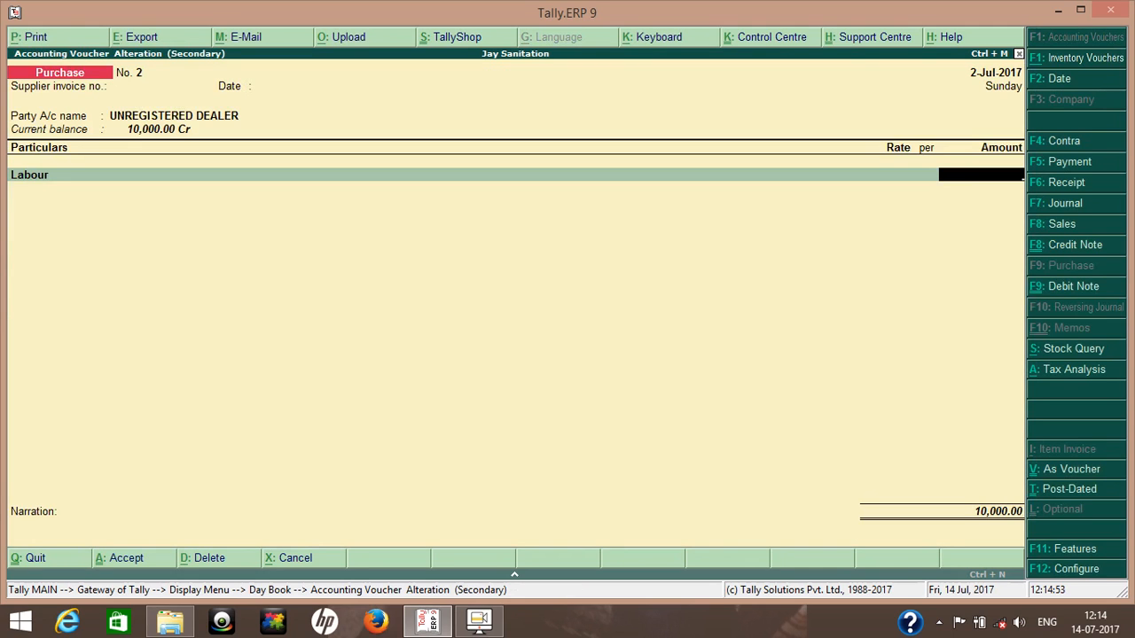
key("Escape")
key("y")
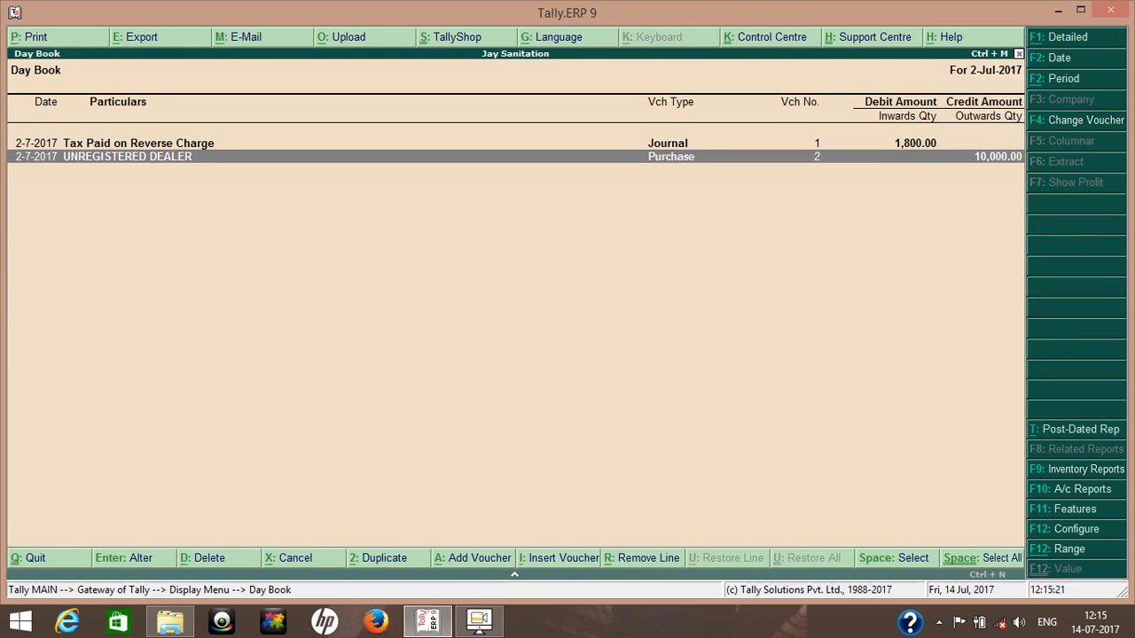
Set the Day Book period to 1-7-2017 through 6-7-2017.
key("alt+F2")
type("1-7")
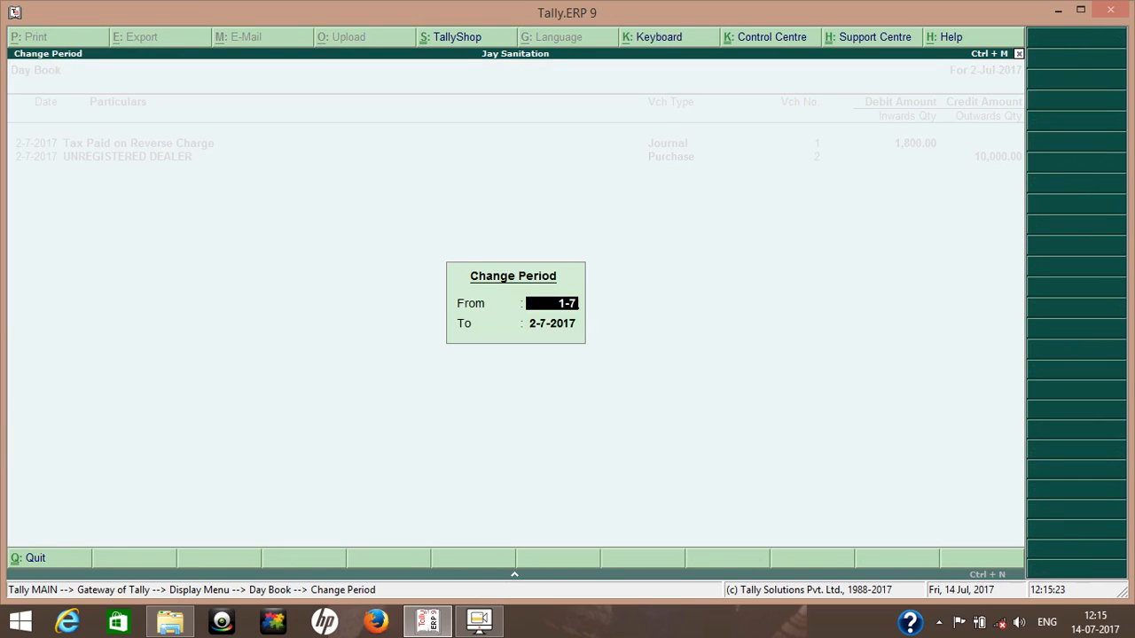
key("Return")
type("6-7")
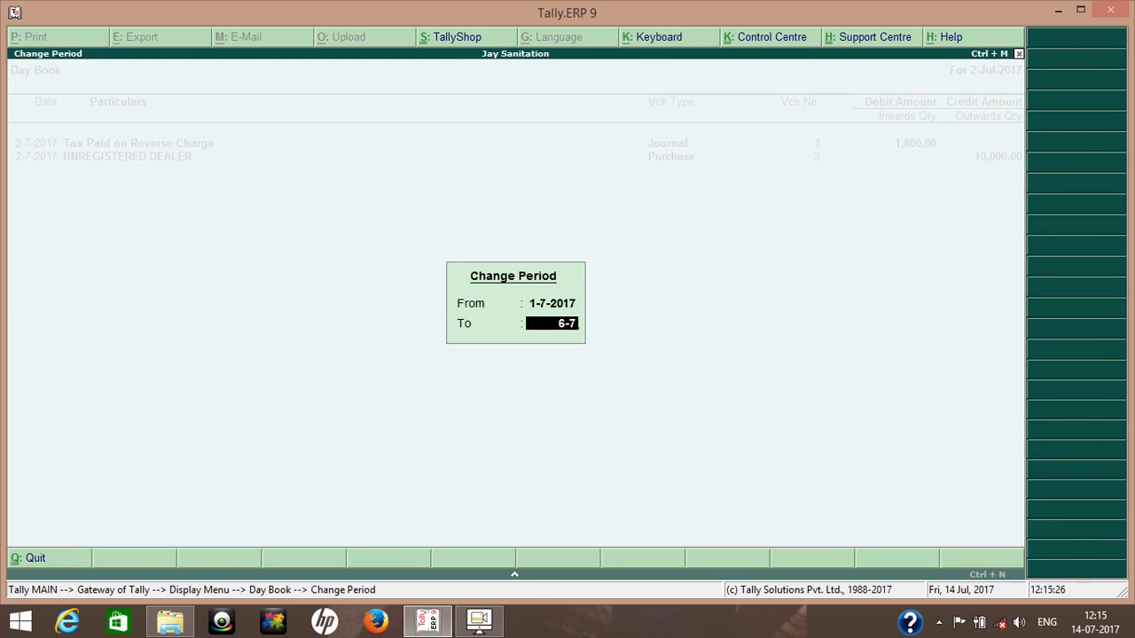
key("Return")
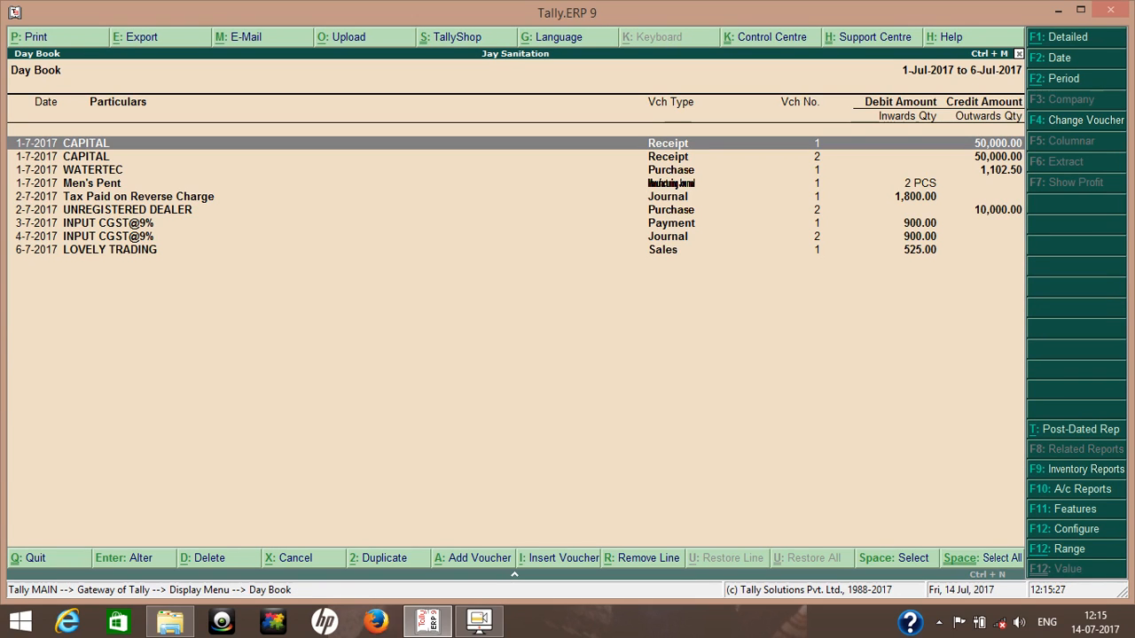
Open the Tax Paid on Reverse Charge journal of 2-7-2017 and check its GST stat adjustment details.
key("Down")
key("Down")
key("Down")
key("Down")
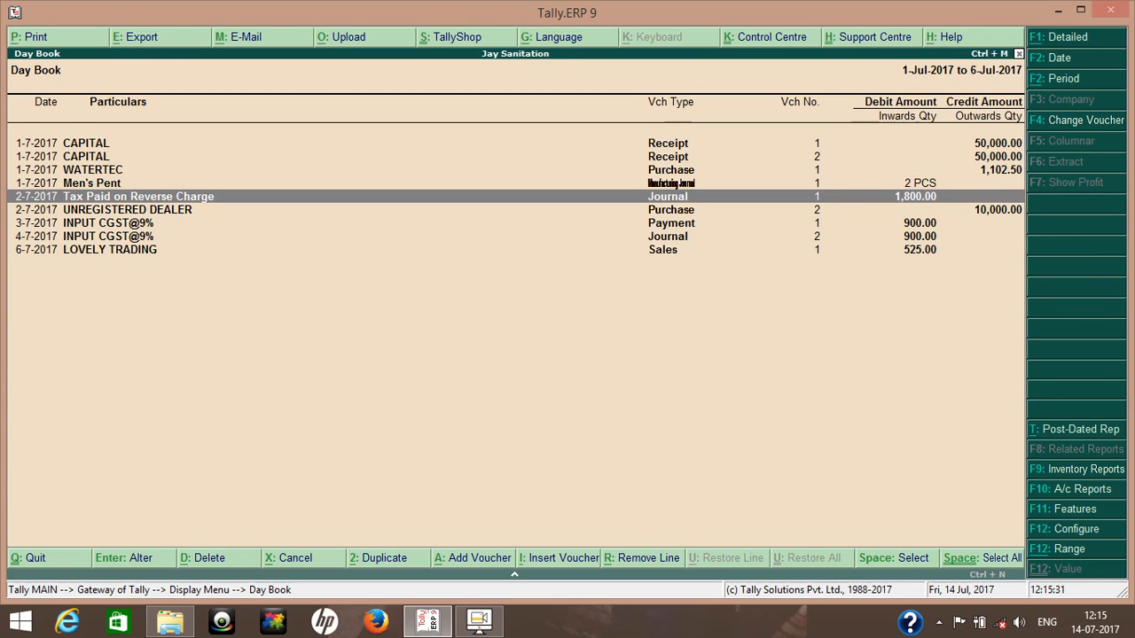
key("Return")
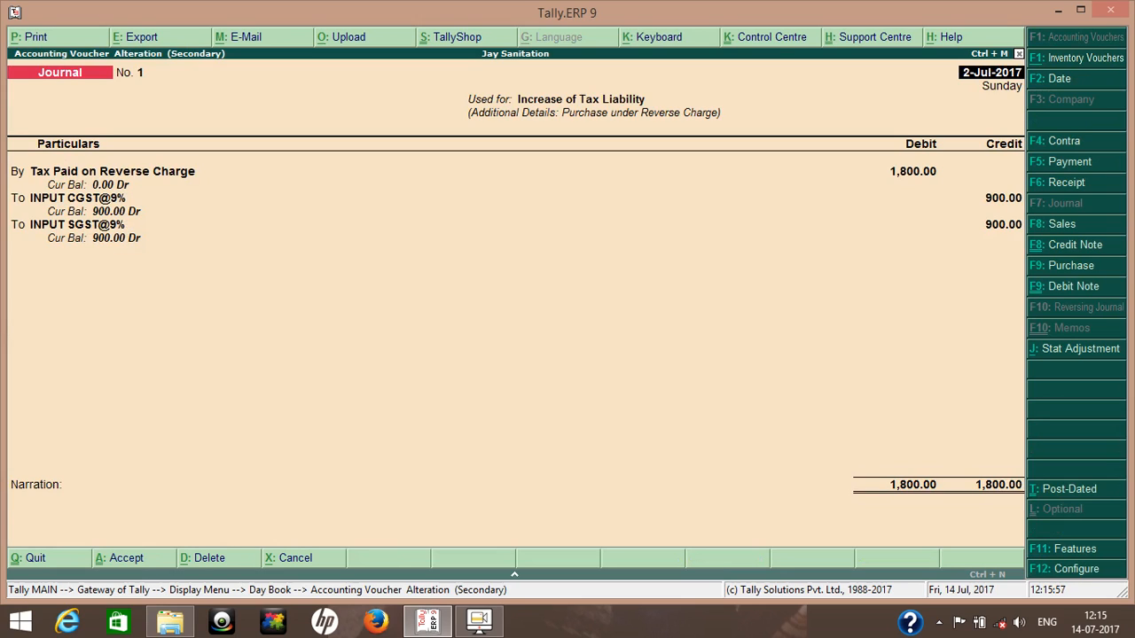
key("alt+j")
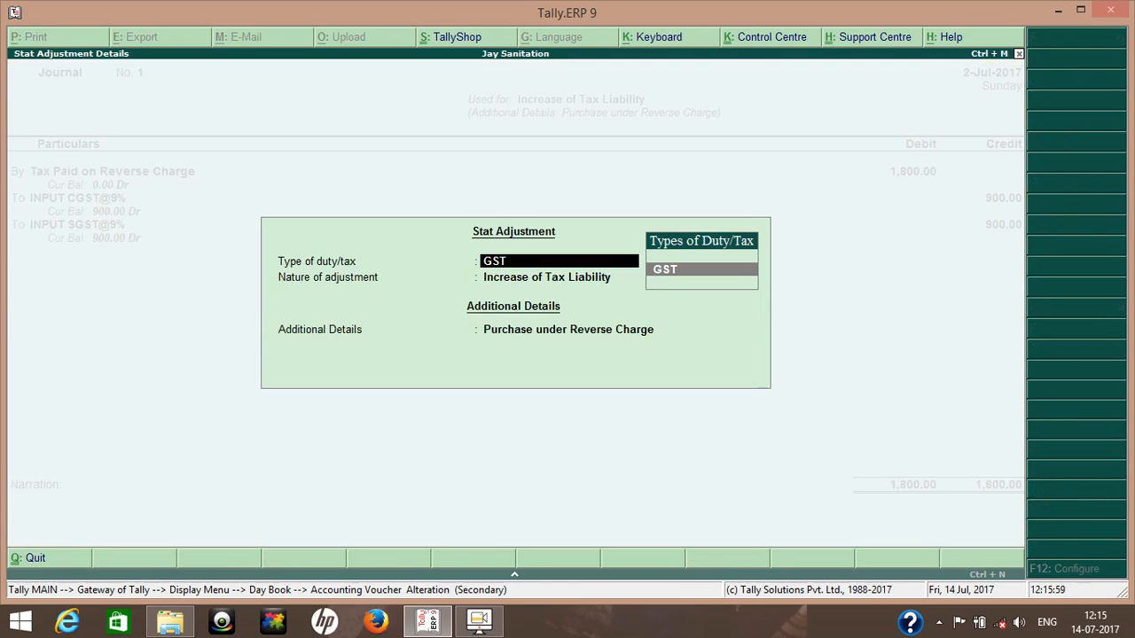
key("Return")
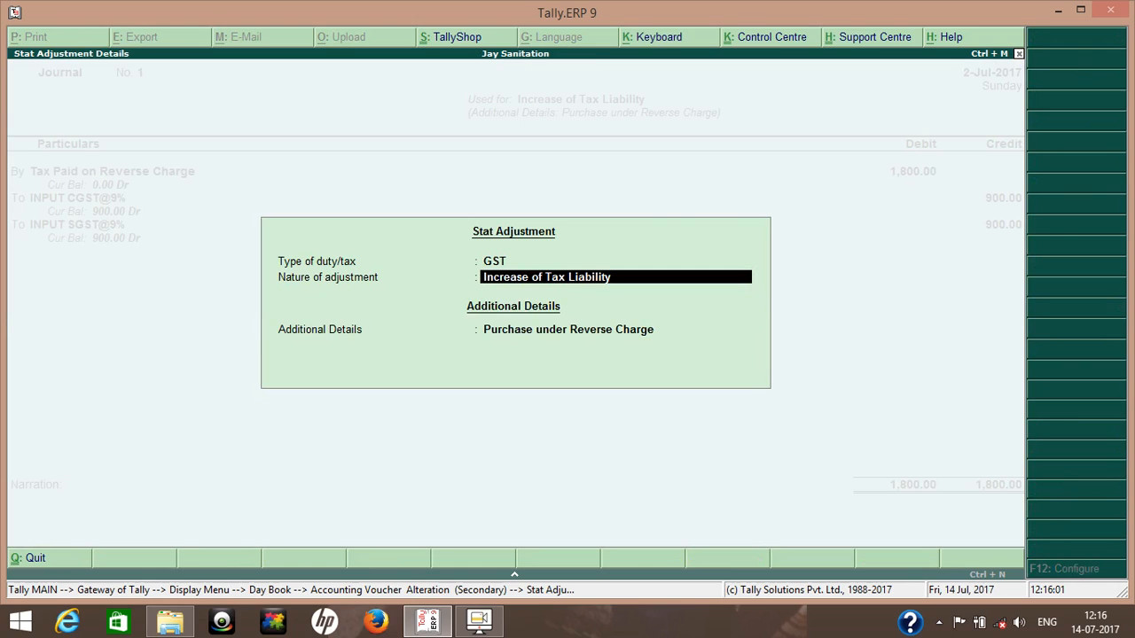
key("Return")
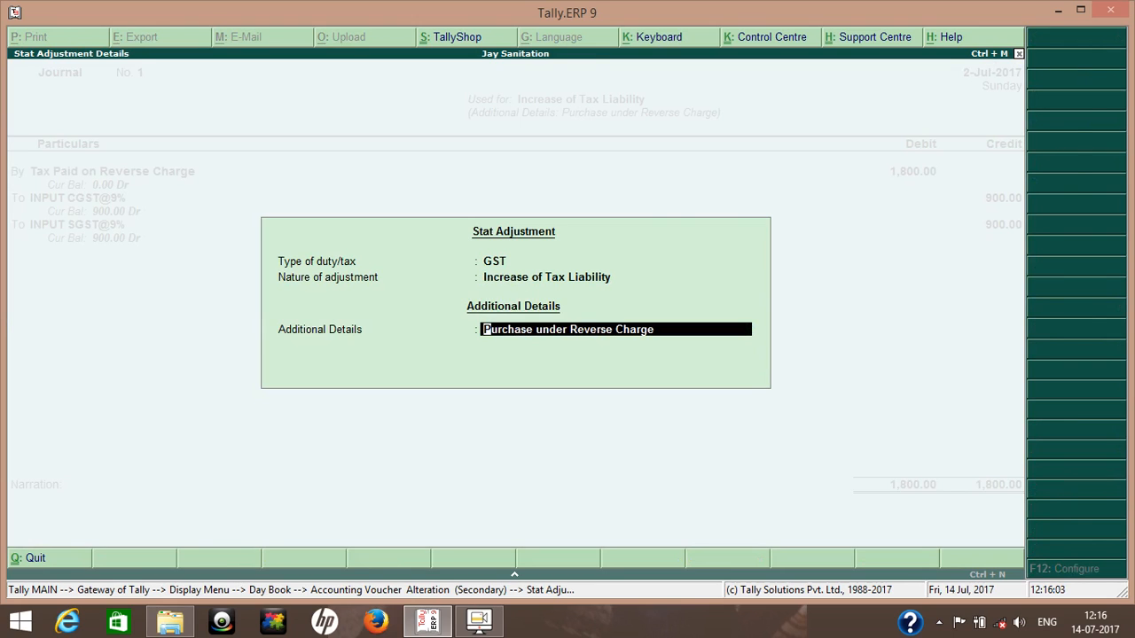
key("Return")
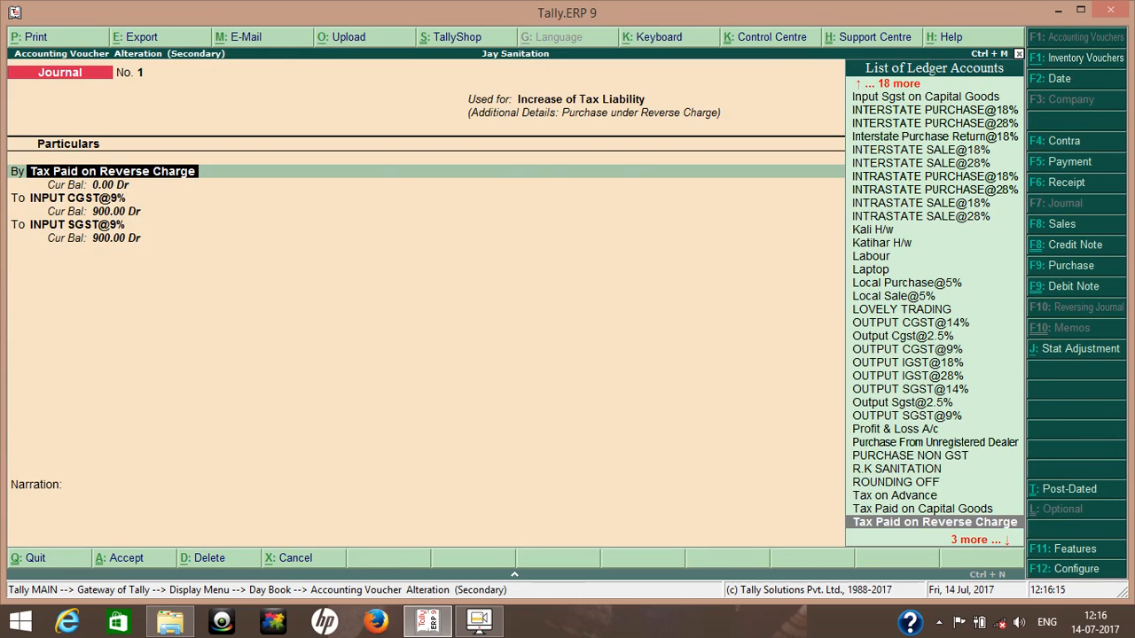
View the Tax Paid on Reverse Charge ledger, quit it without saving, and go on to the journal's INPUT CGST@9% entry.
key("ctrl+Return")
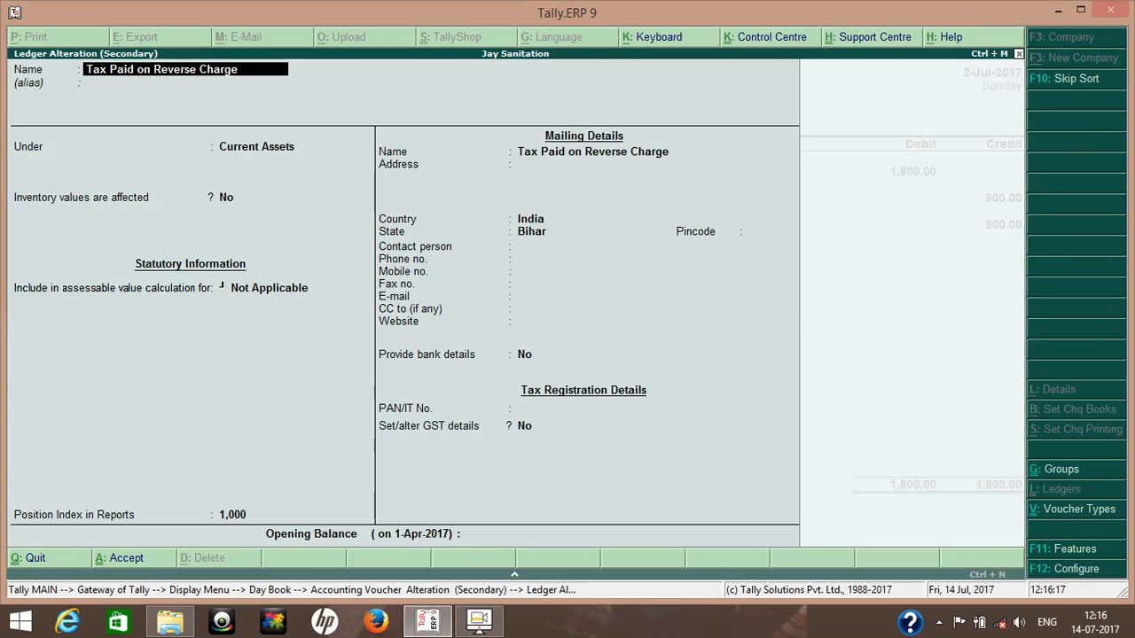
key("Escape")
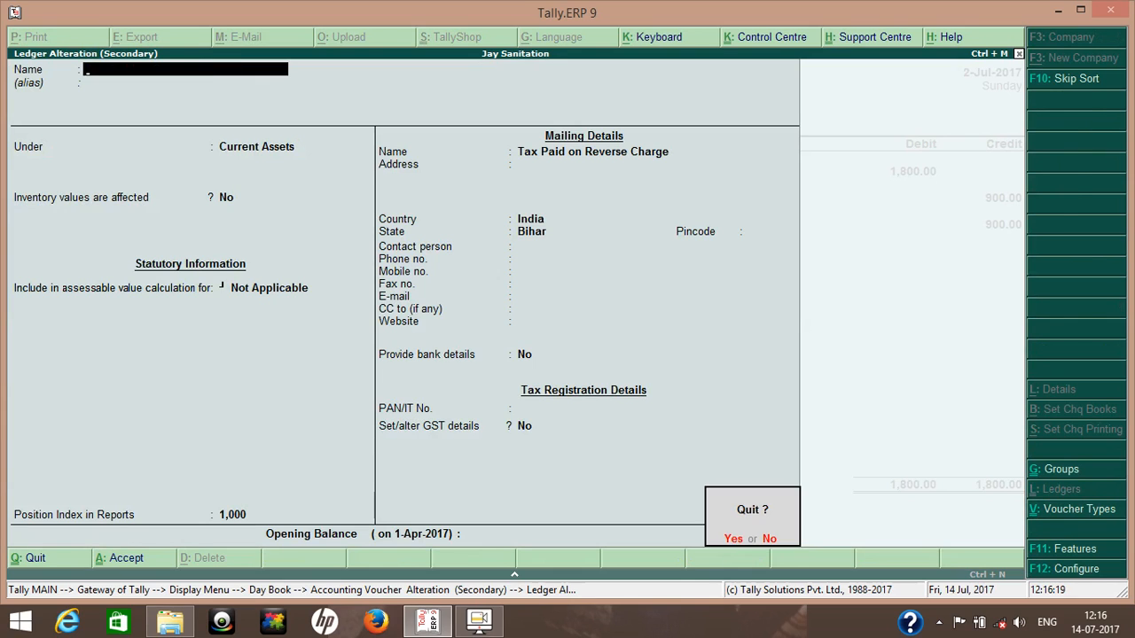
key("Return")
key("Return")
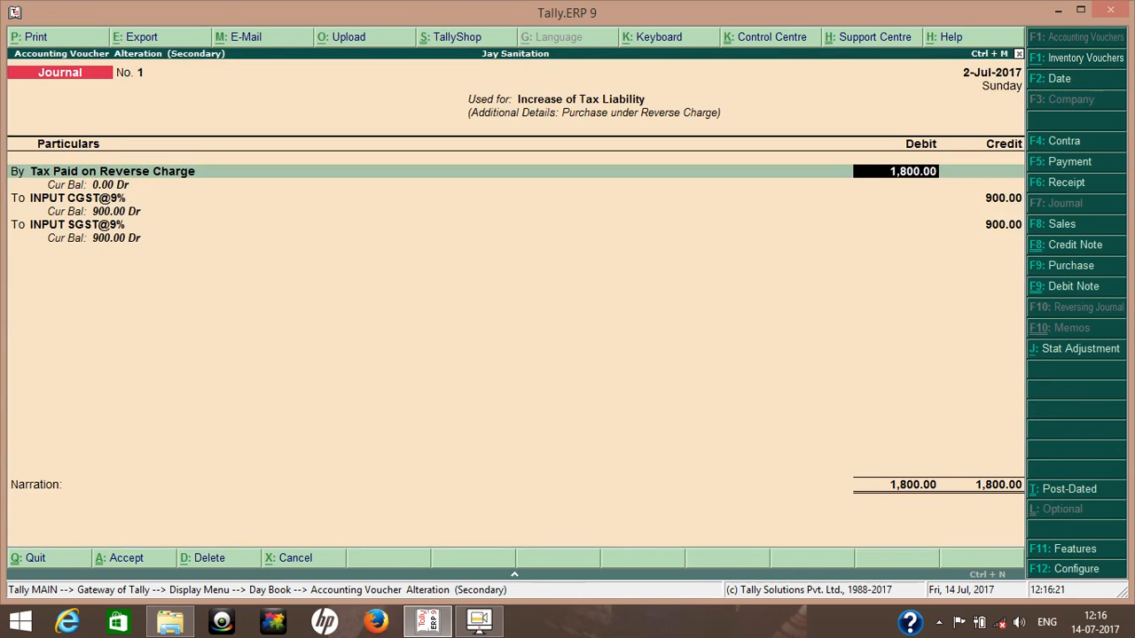
key("Return")
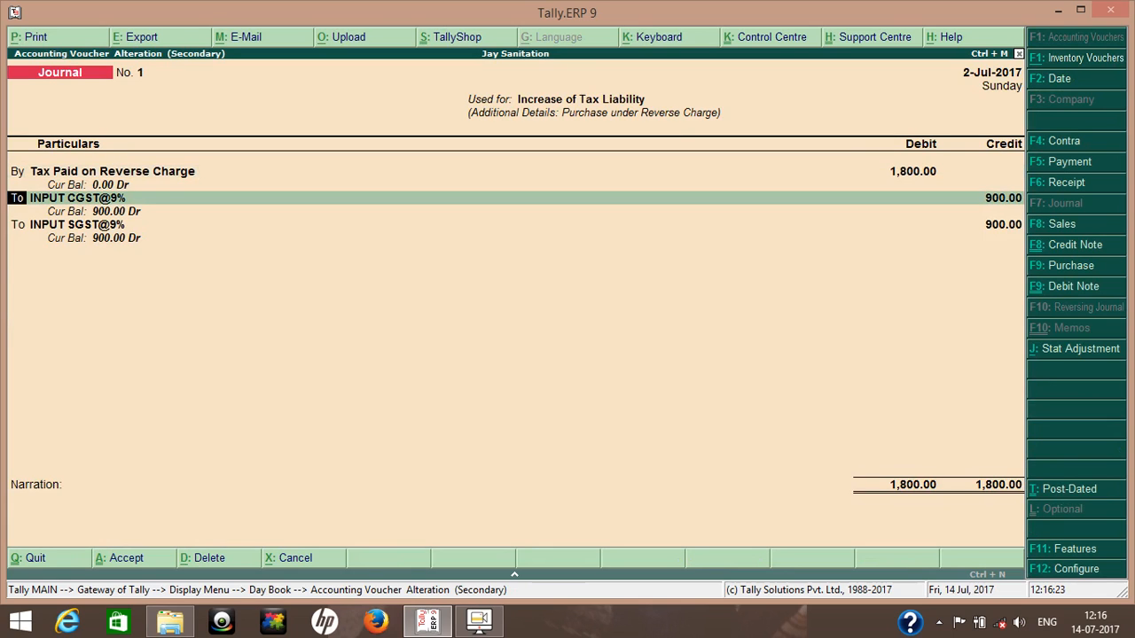
key("Return")
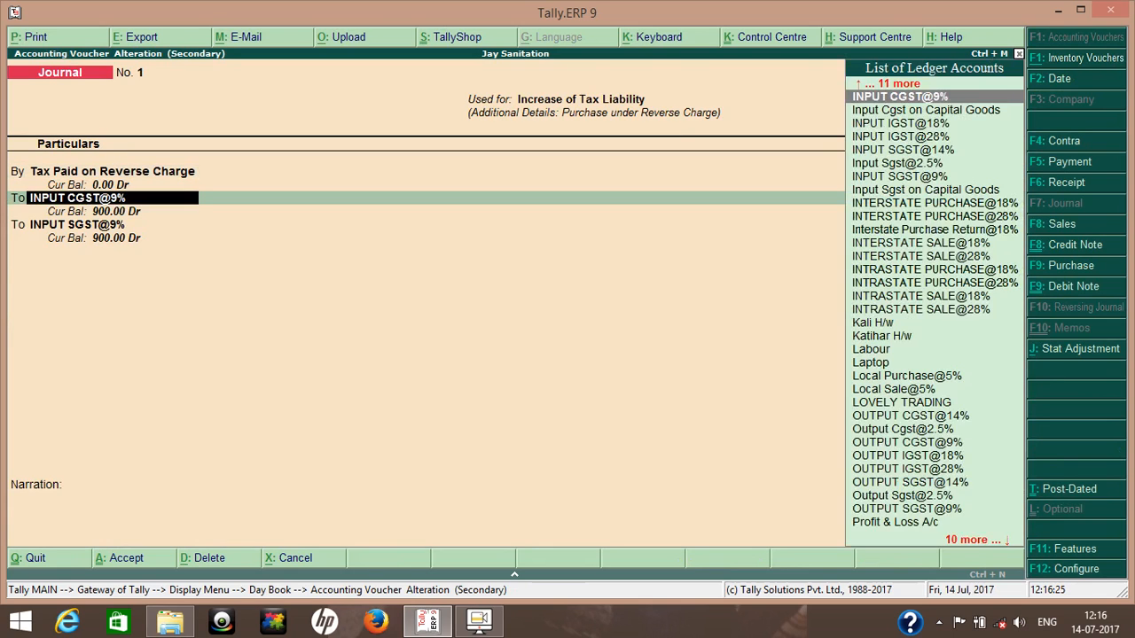
Go through the reverse charge journal's remaining INPUT CGST@9% and INPUT SGST@9% entries and accept the voucher.
key("Return")
key("Return")
key("Return")
key("Return")
key("Return")
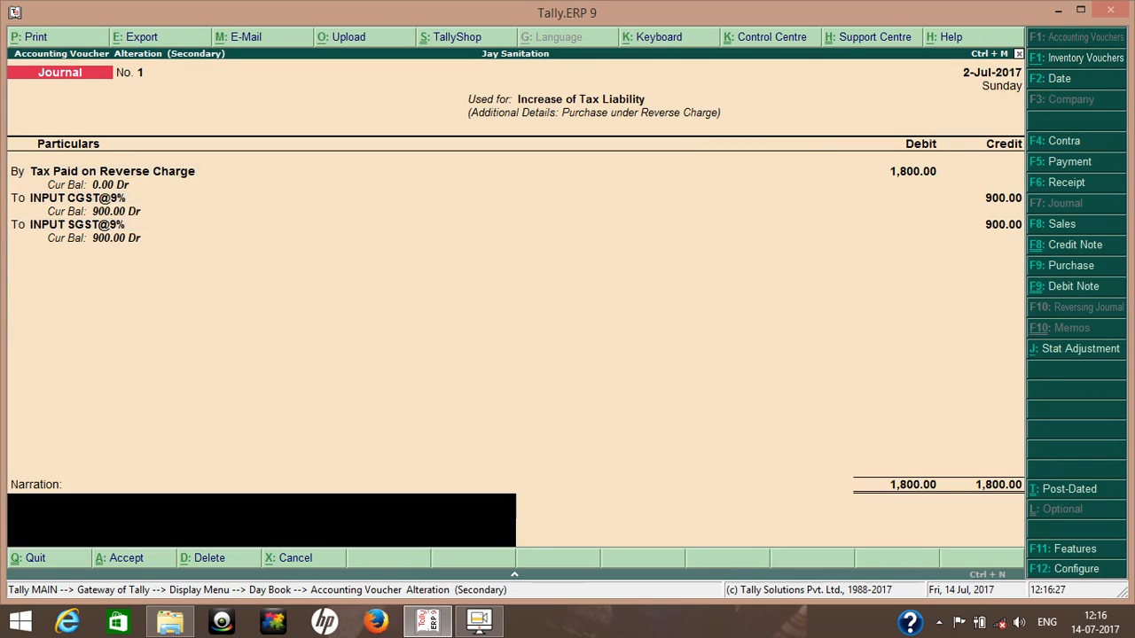
key("Return")
key("Return")
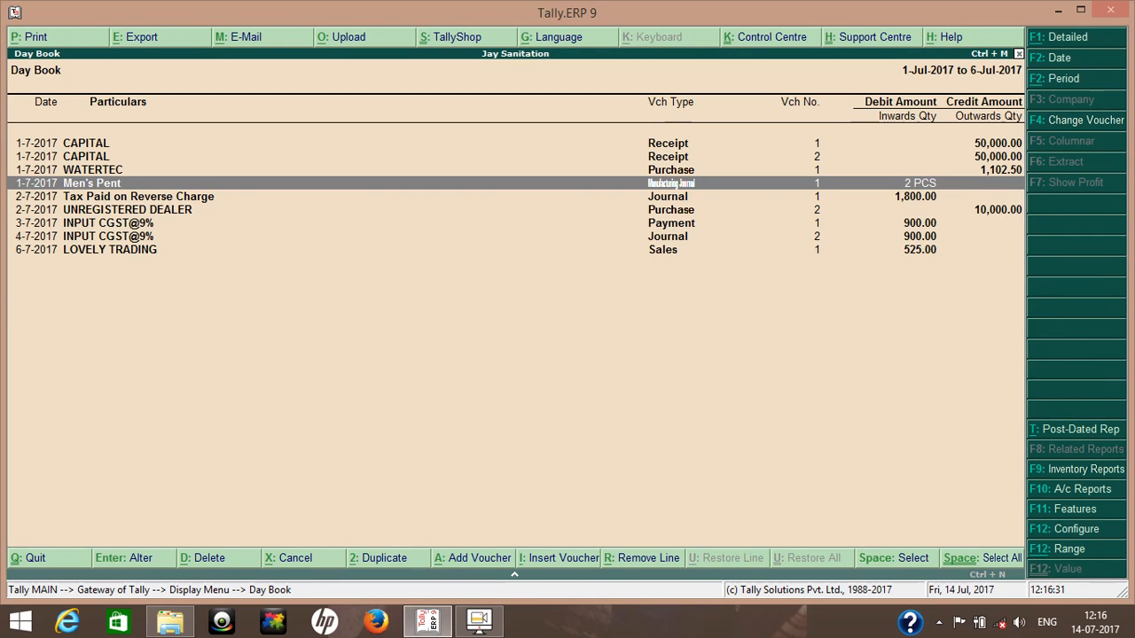
Open the Balance Sheet and set its period to 1-7-2017 through 2-7-2017.
key("Escape")
key("Escape")
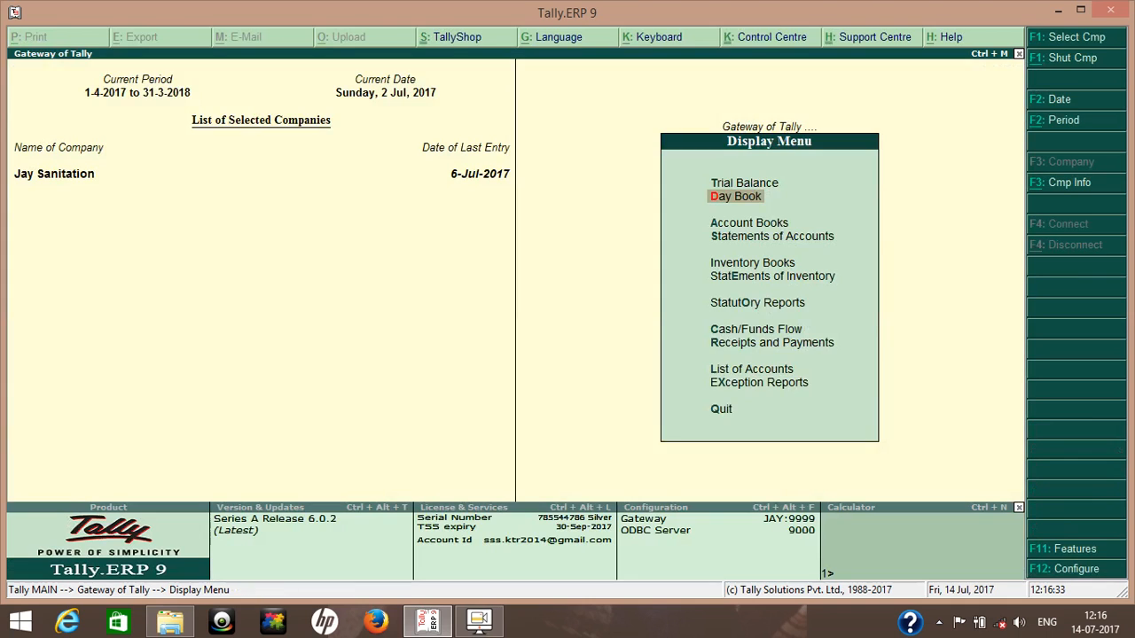
key("b")
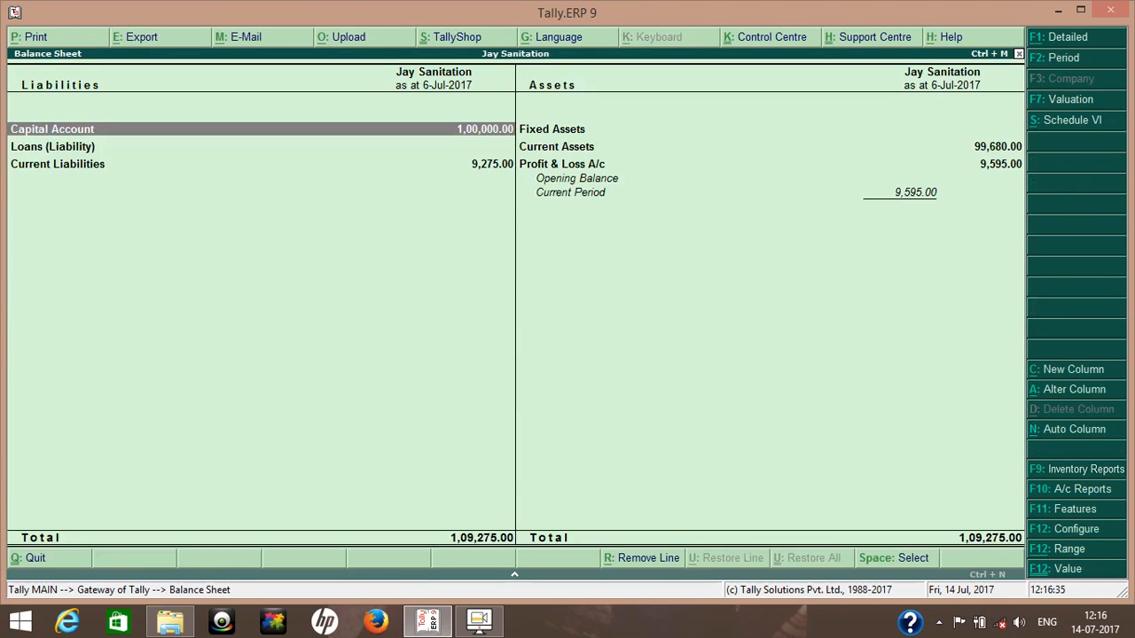
key("F2")
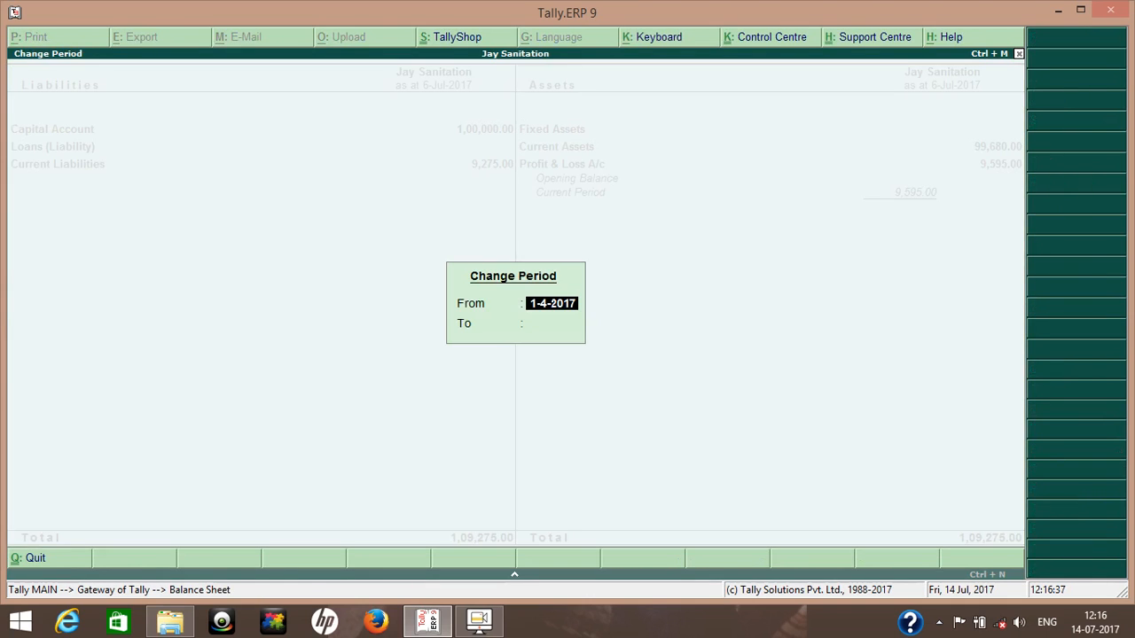
type("1-7")
key("Return")
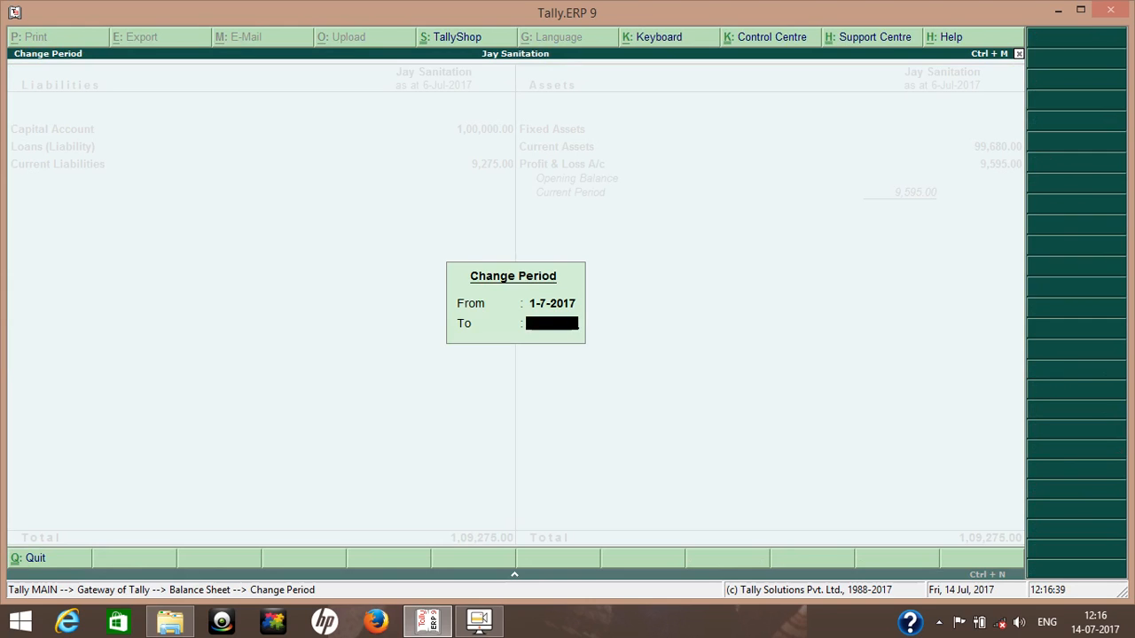
type("2-7")
key("Return")
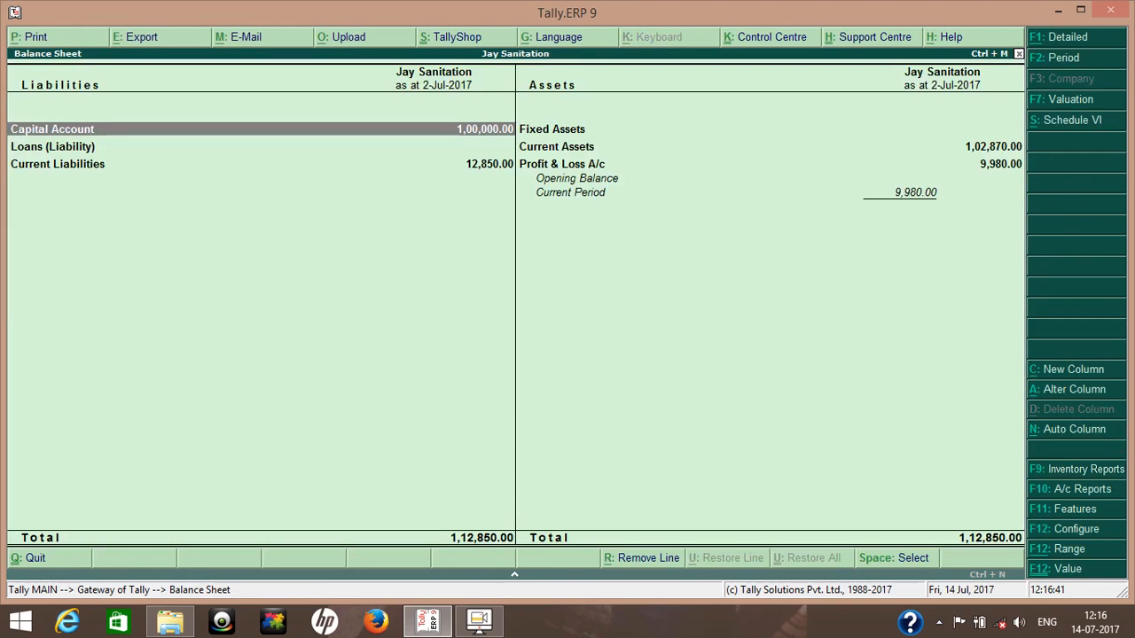
Drill down from Current Liabilities into Duties & Taxes and check the input CGST and SGST ledger balances.
key("Down")
key("Down")
key("Return")
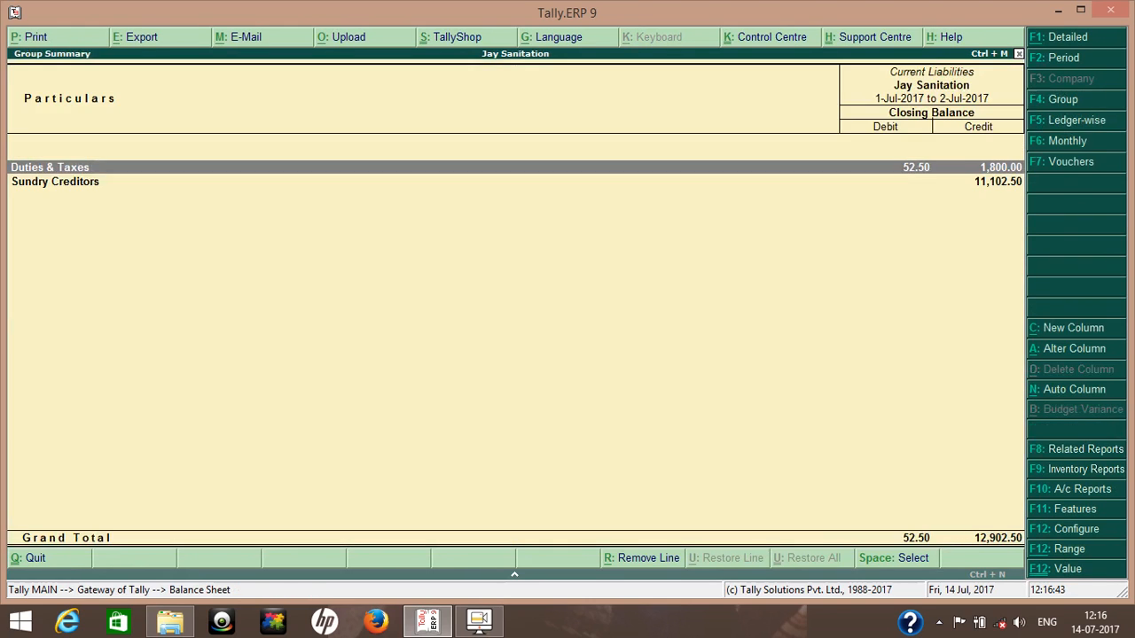
key("Return")
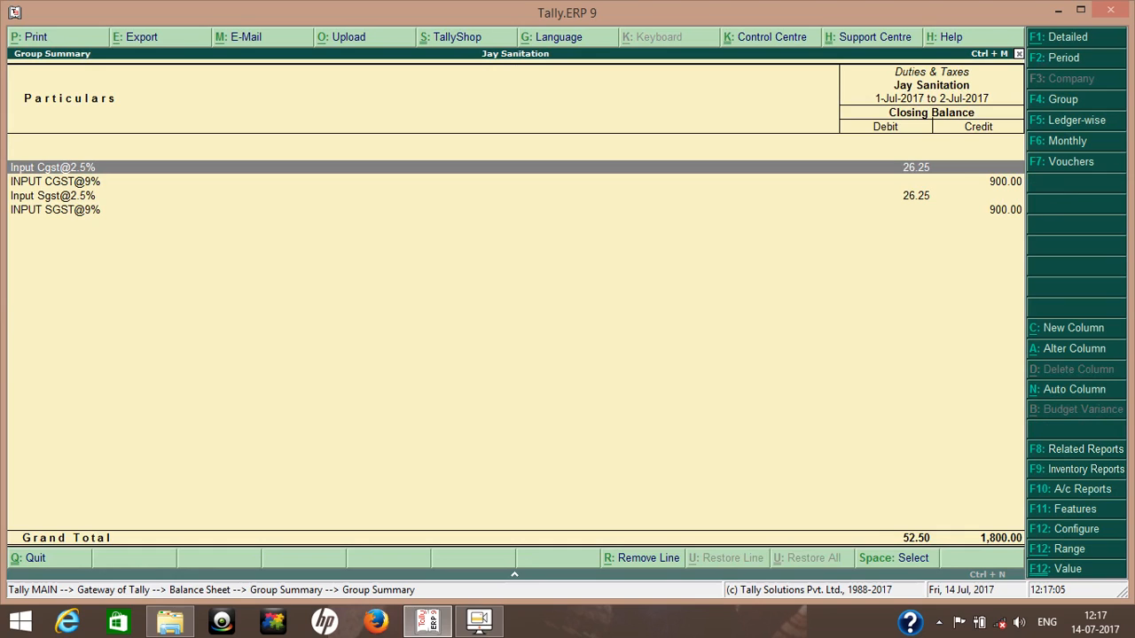
key("Escape")
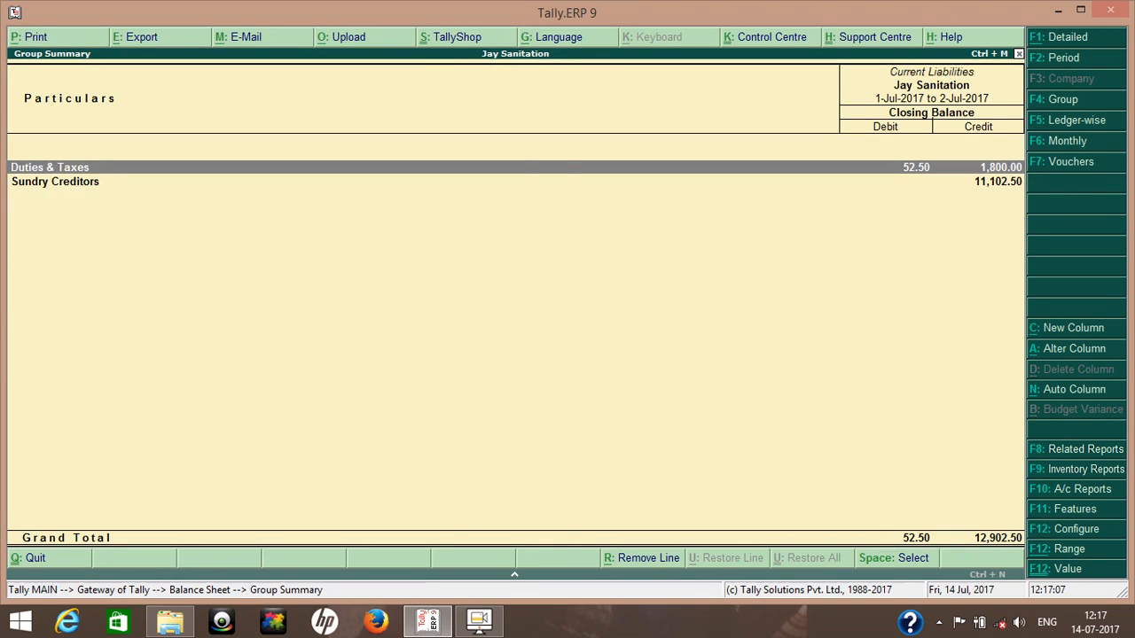
Check the Tax Paid on Reverse Charge balance under Current Assets, then leave the Balance Sheet.
key("Escape")
key("Right")
key("Up")
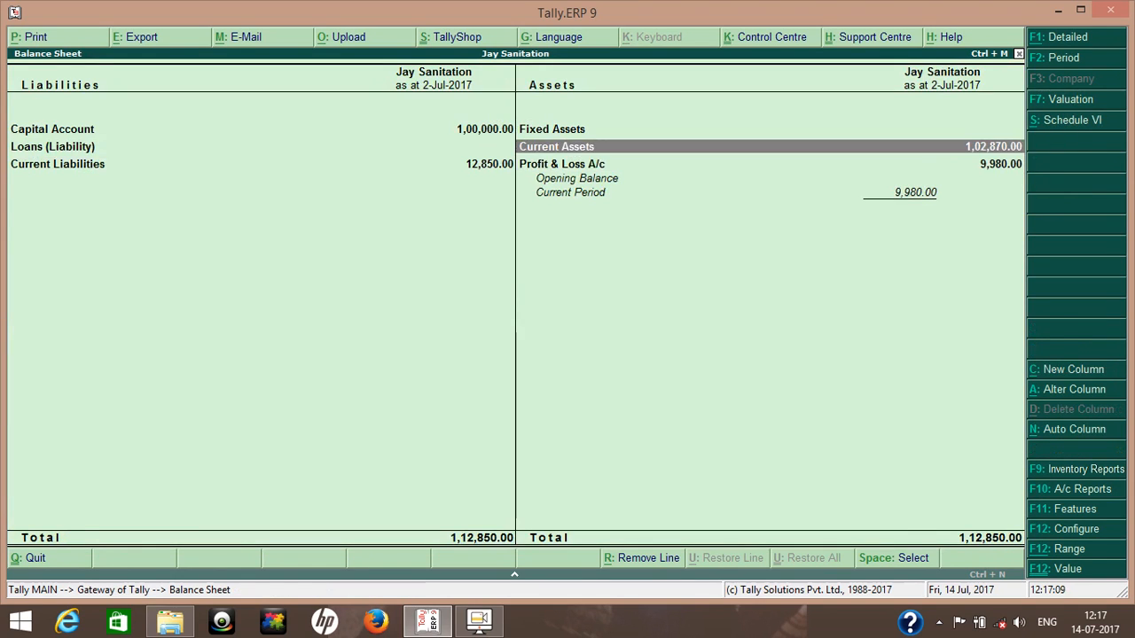
key("Return")
key("Down")
key("Down")
key("Down")
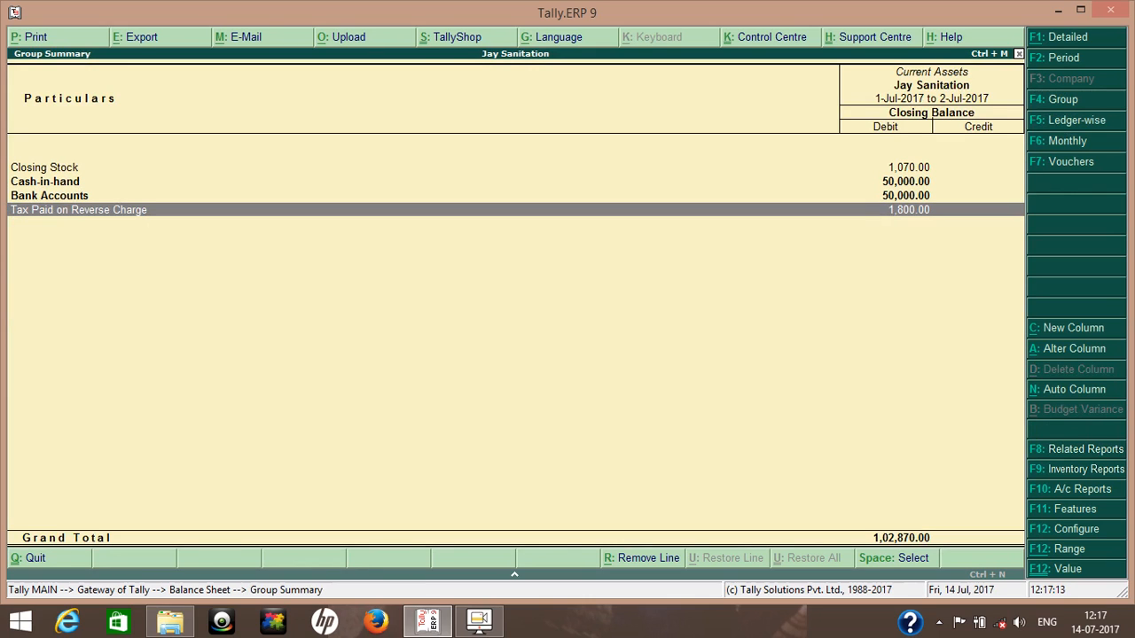
key("Escape")
key("Escape")
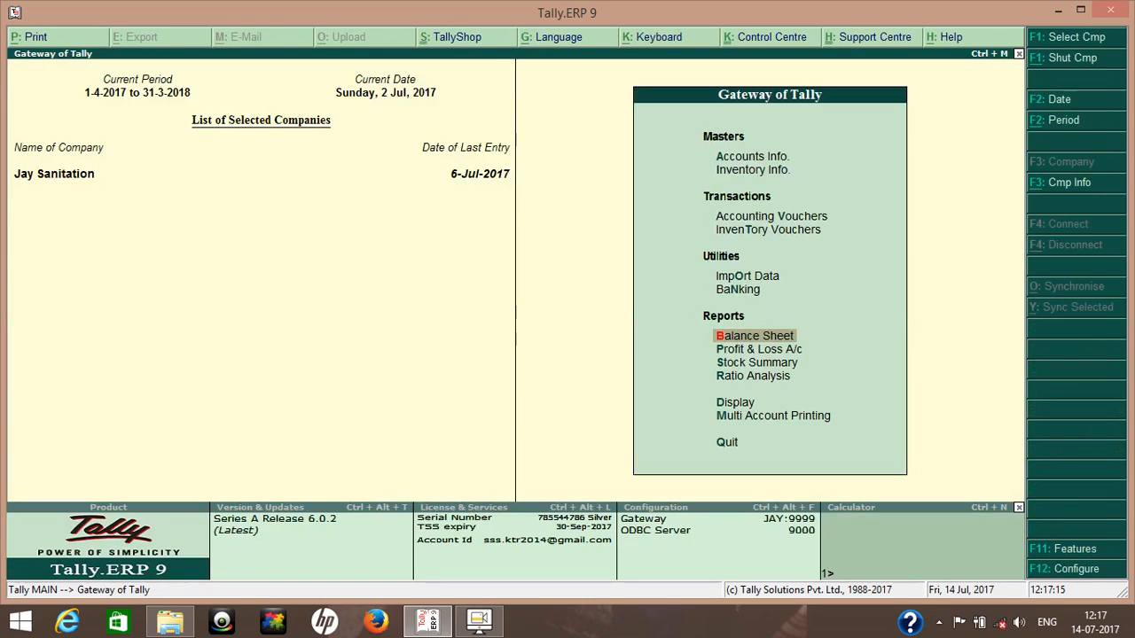
Open the Day Book and set its period to 1-7-2017 through 6-7-2017.
key("d")
key("Down")
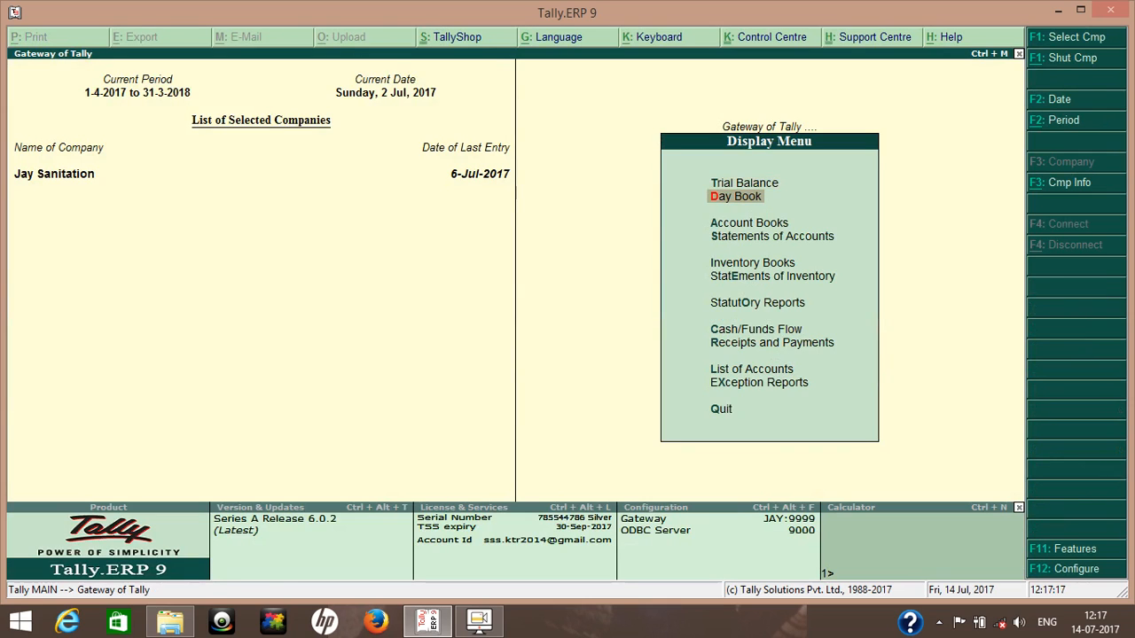
key("Return")
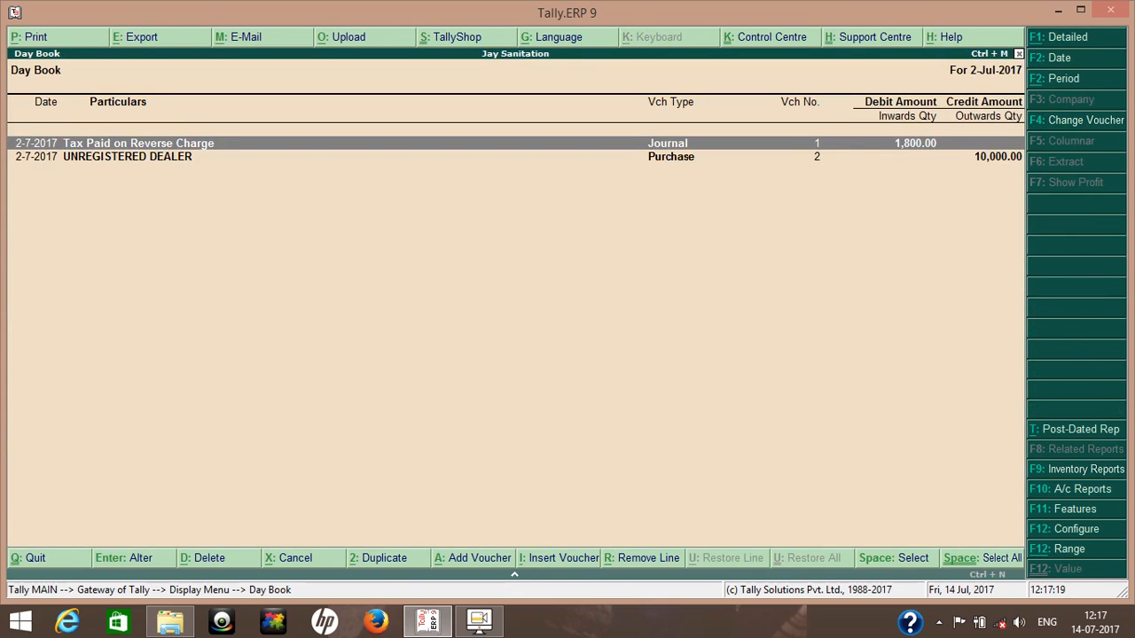
key("alt+F2")
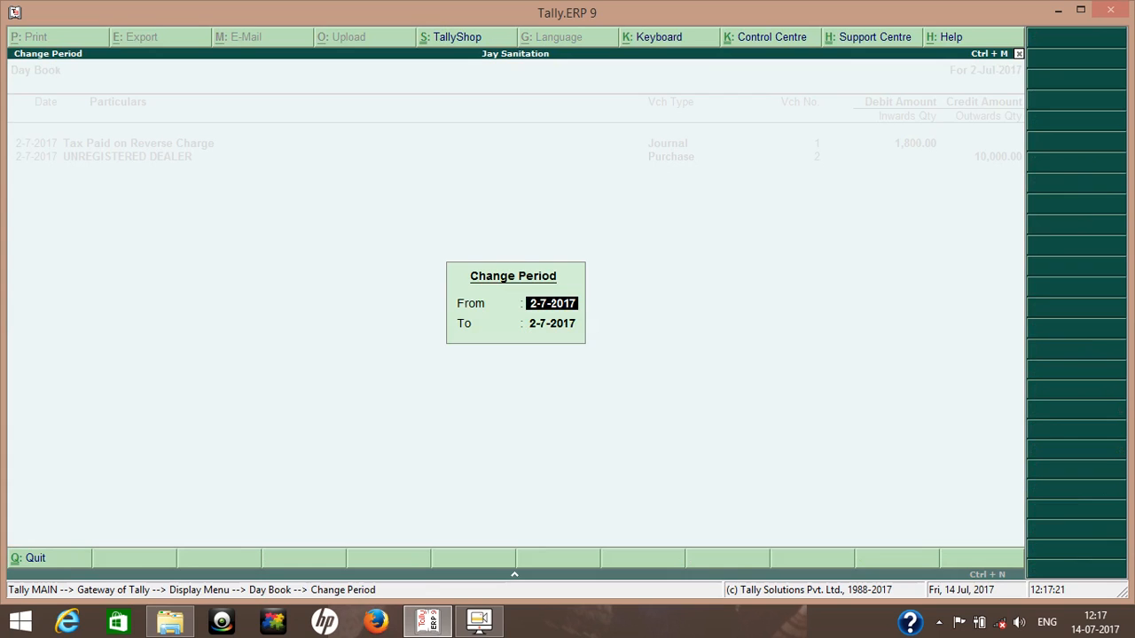
type("1-7")
key("Return")
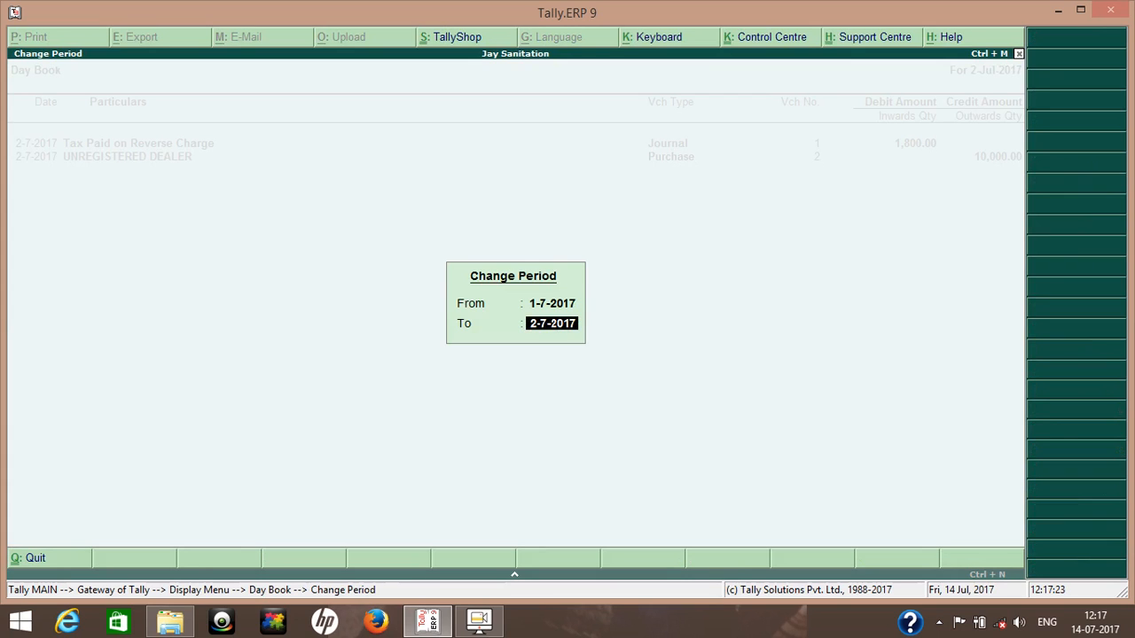
type("6-7")
key("Return")
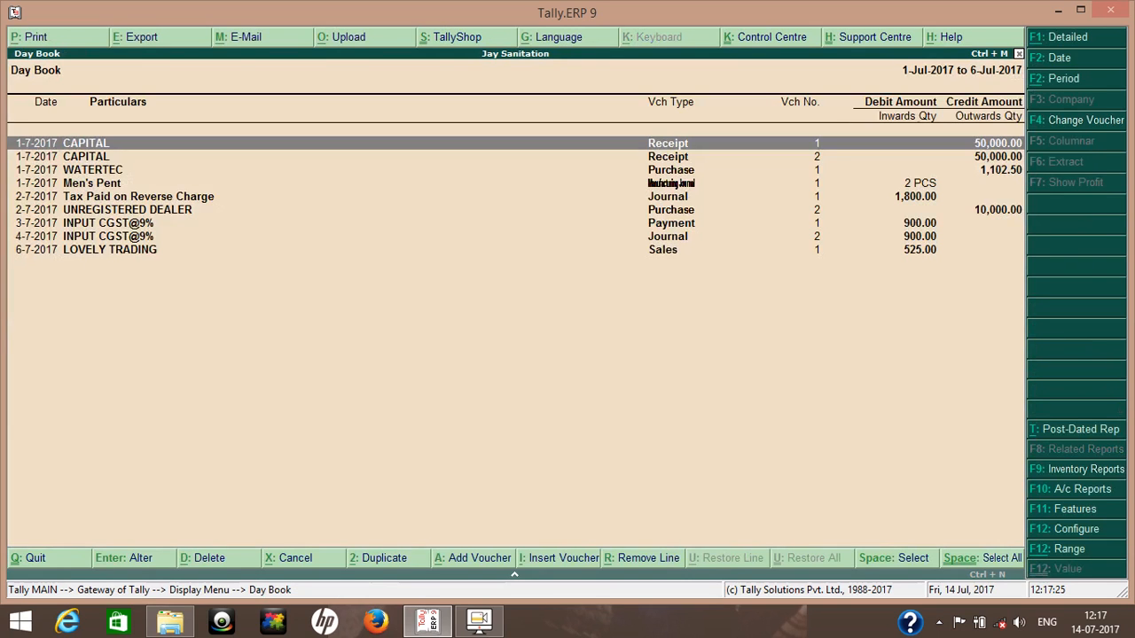
Open the INPUT CGST@9% payment voucher of 3-7-2017 from the Day Book and delete it.
key("Down")
key("Down")
key("Down")
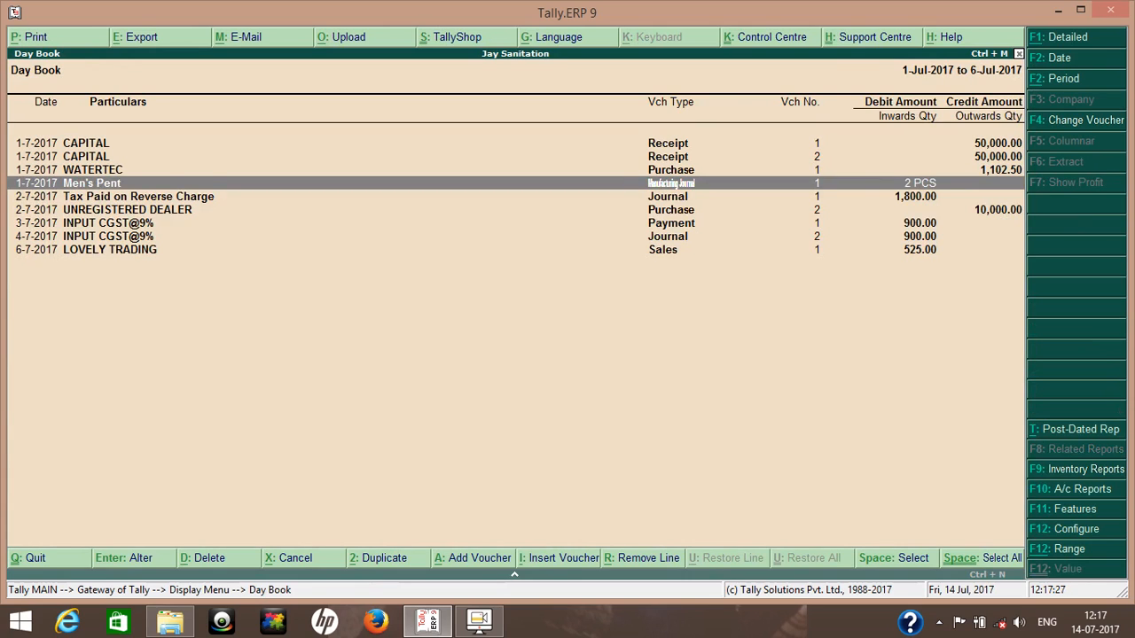
key("Down")
key("Down")
key("Down")
key("Return")
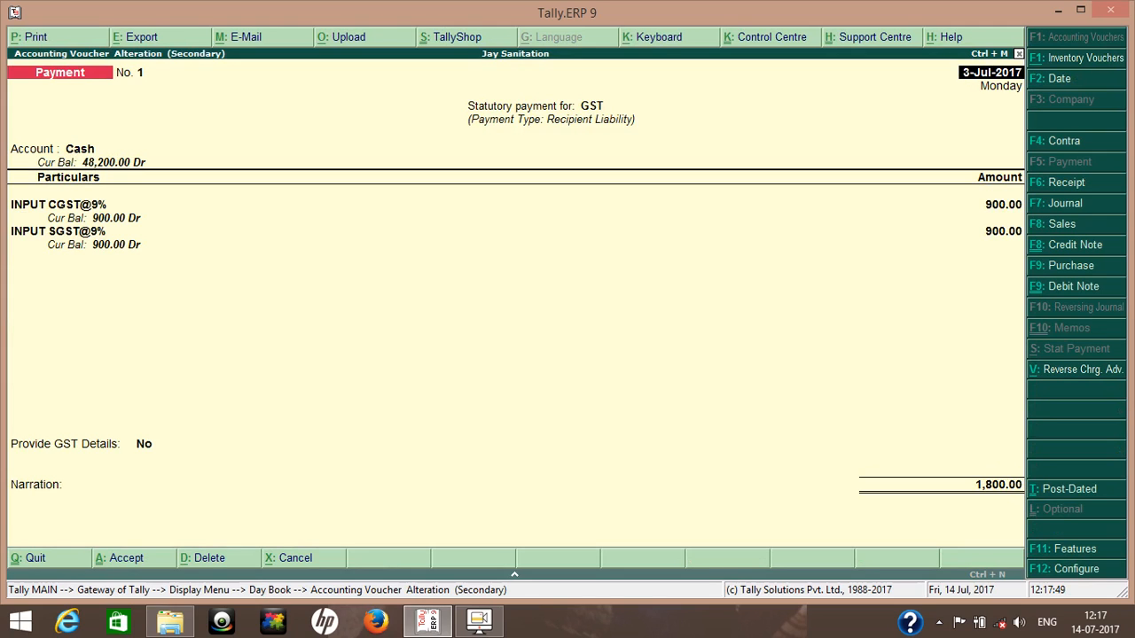
key("alt+d")
key("Return")
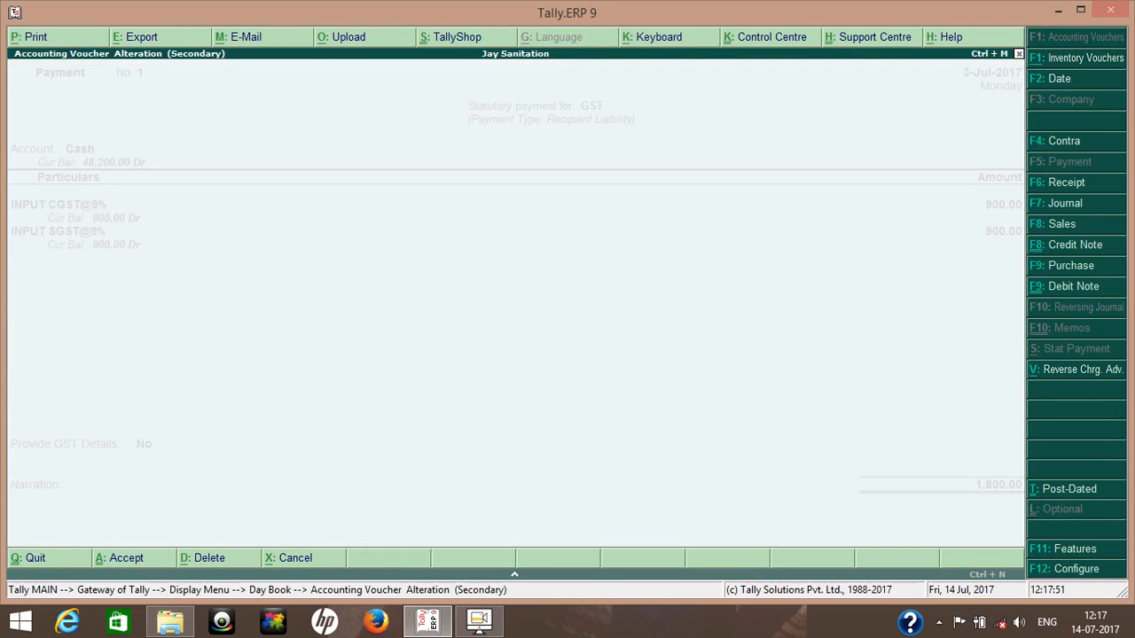
Leave the Day Book and start a new payment voucher dated 3-7-2017.
key("Escape")
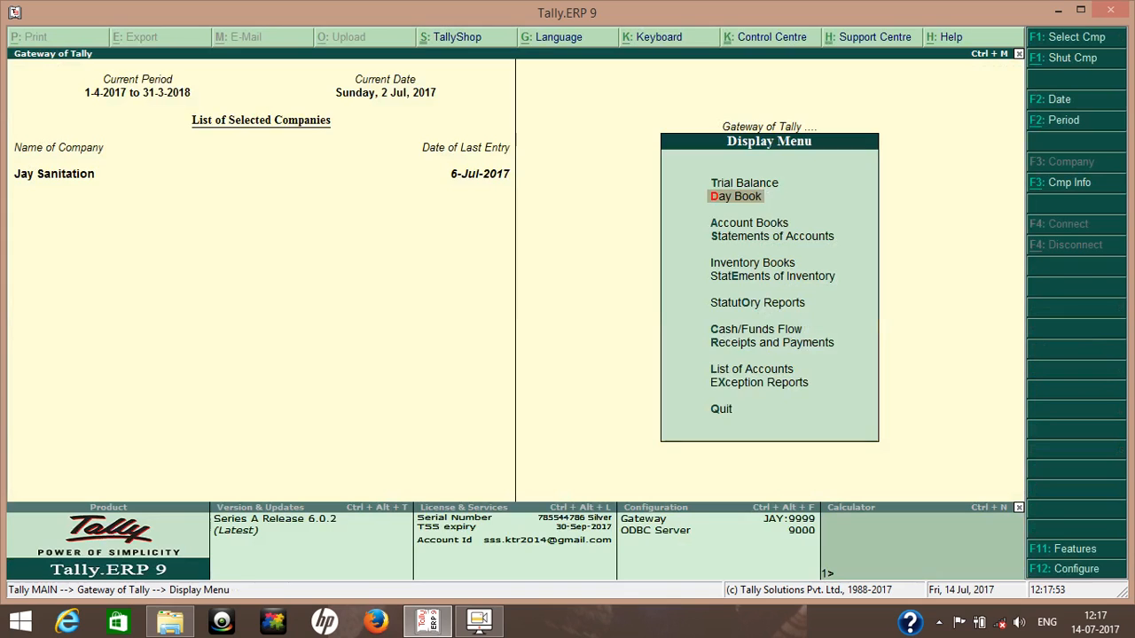
key("Escape")
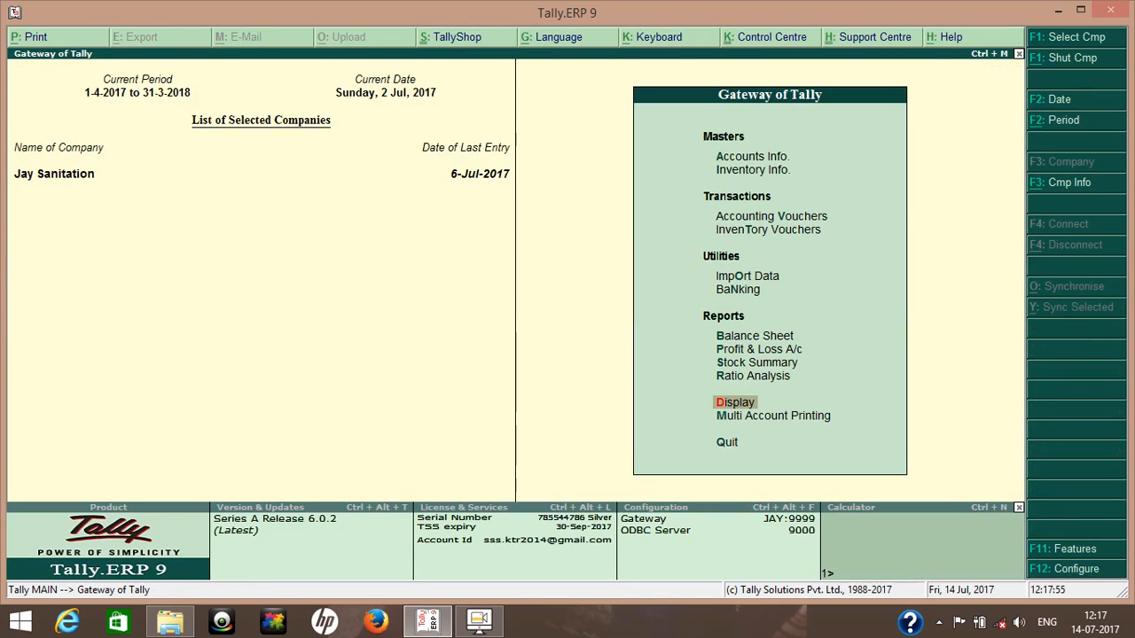
key("v")
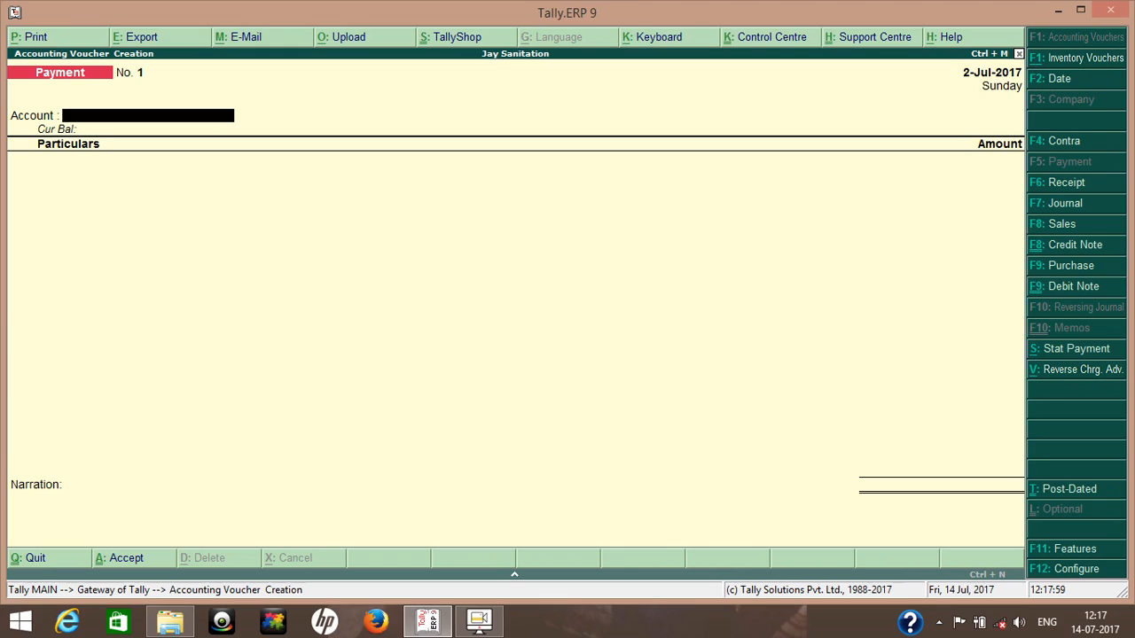
key("F2")
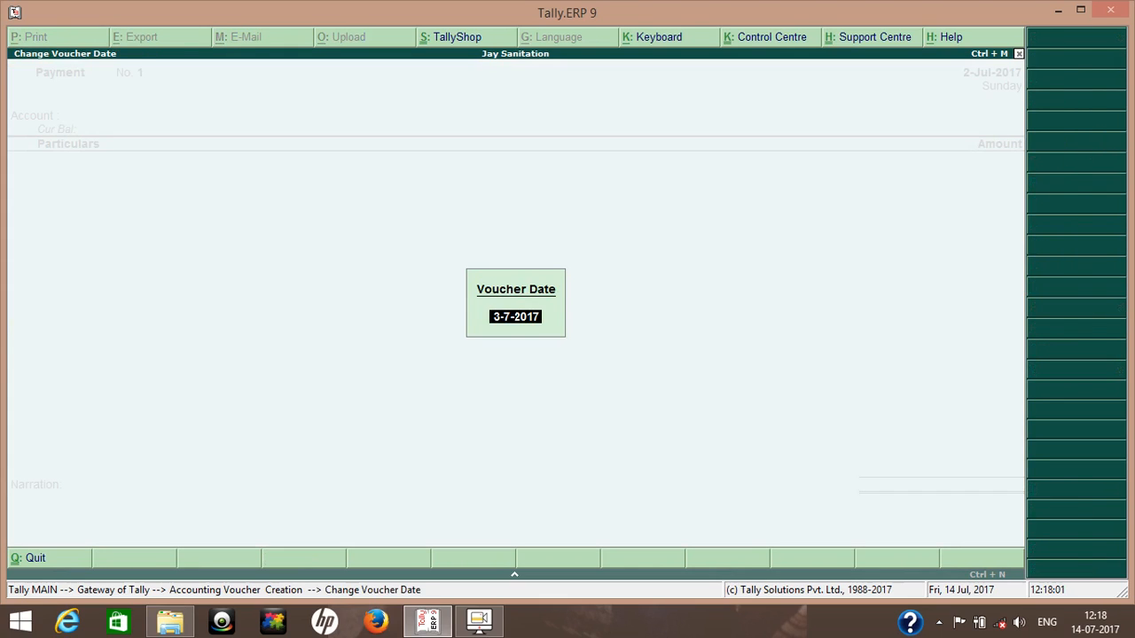
key("Return")
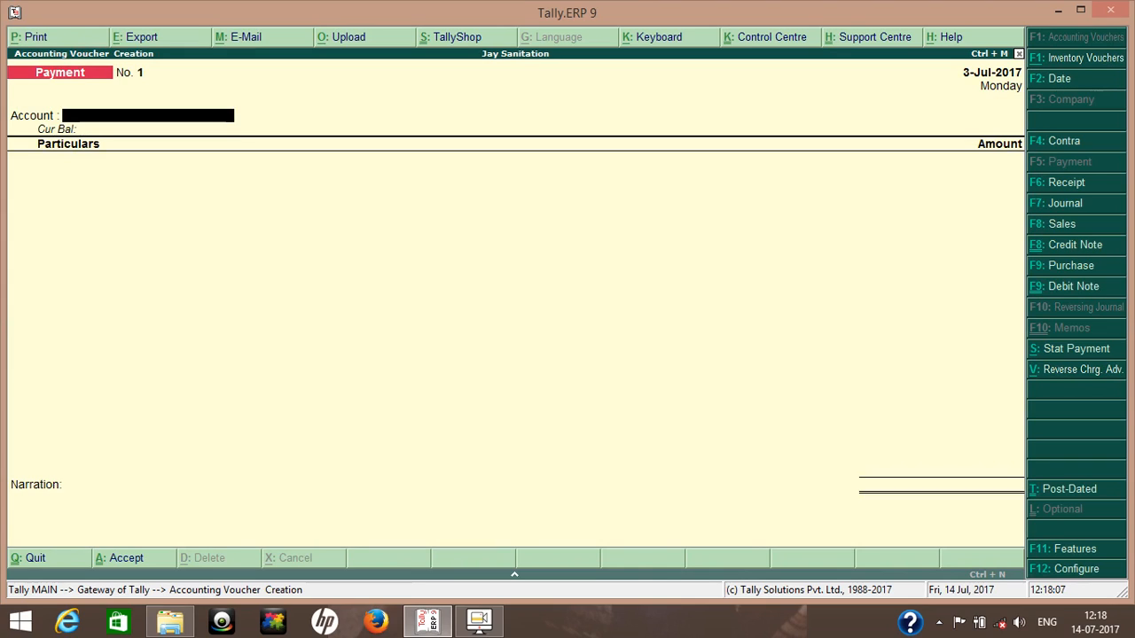
Set the voucher as a GST statutory payment for the period 1-7-2017 to 31-3, with payment type Recipient Liability.
key("alt+s")
key("Return")
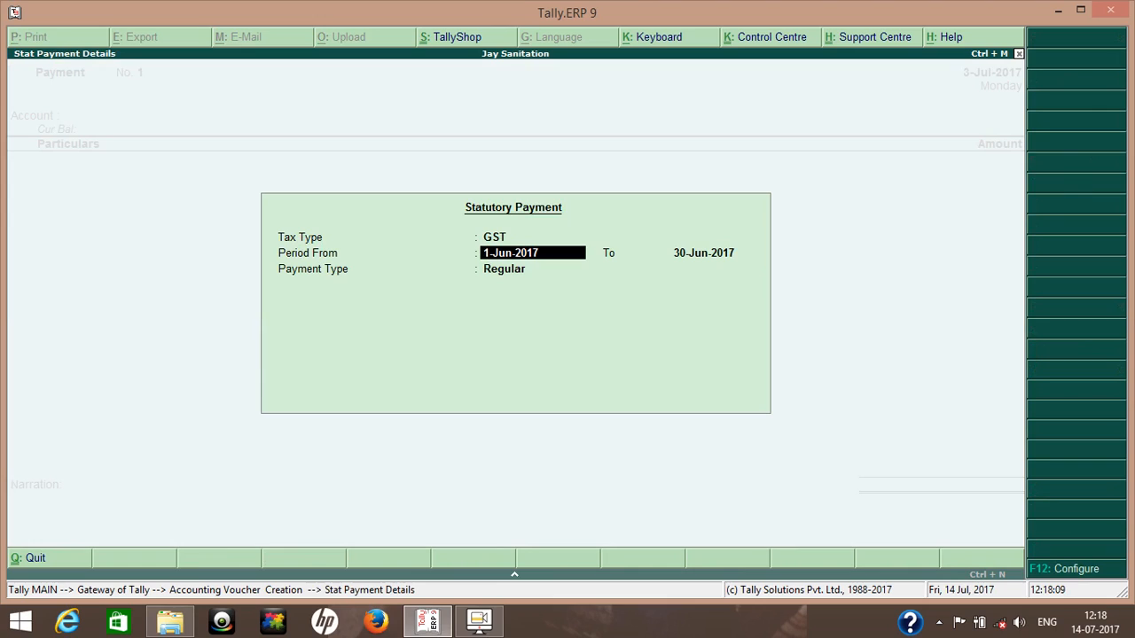
type("1-7")
key("Return")
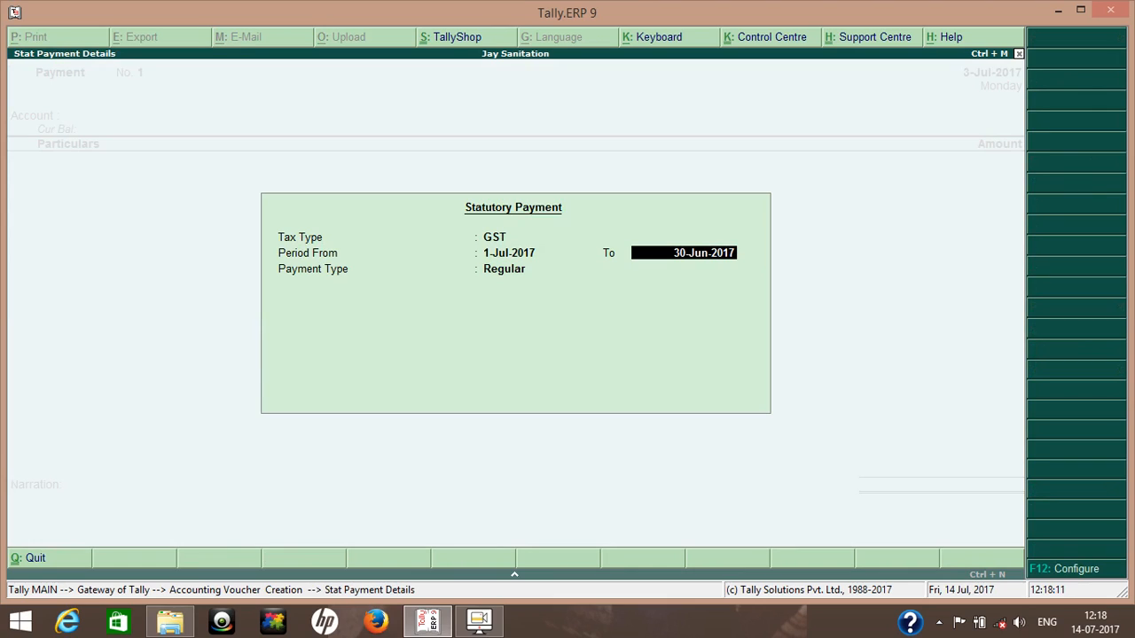
type("31-3")
key("Return")
key("Up")
key("Return")
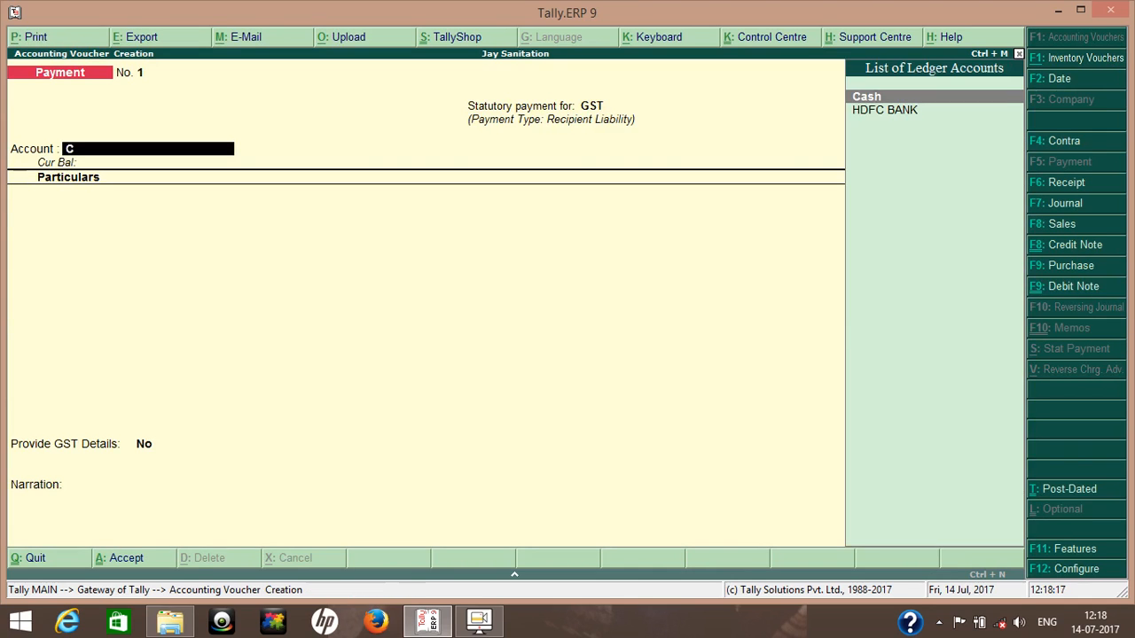
Choose Cash as the paying account and enter INPUT CGST@9% with an amount of 900.
key("Return")
type("In")
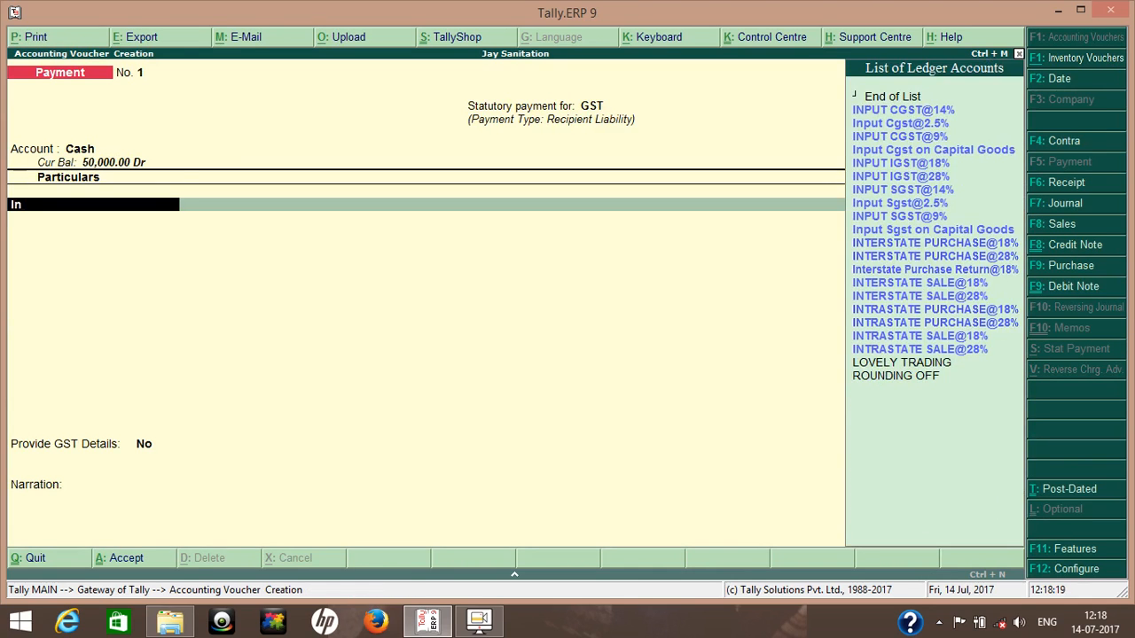
key("Down")
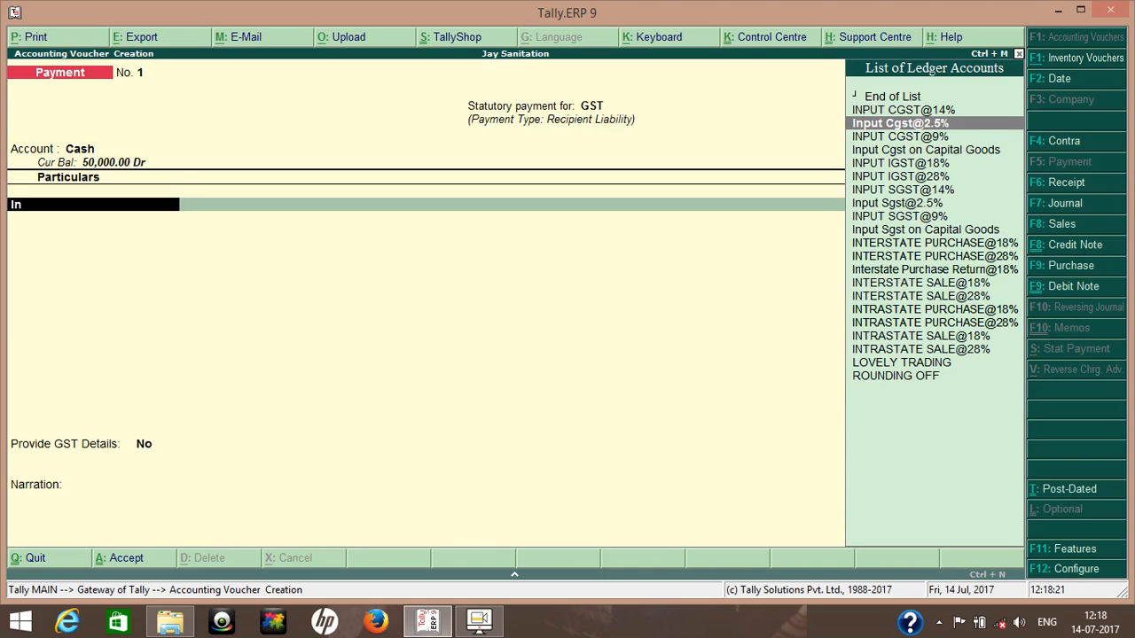
key("Down")
key("Return")
type("900")
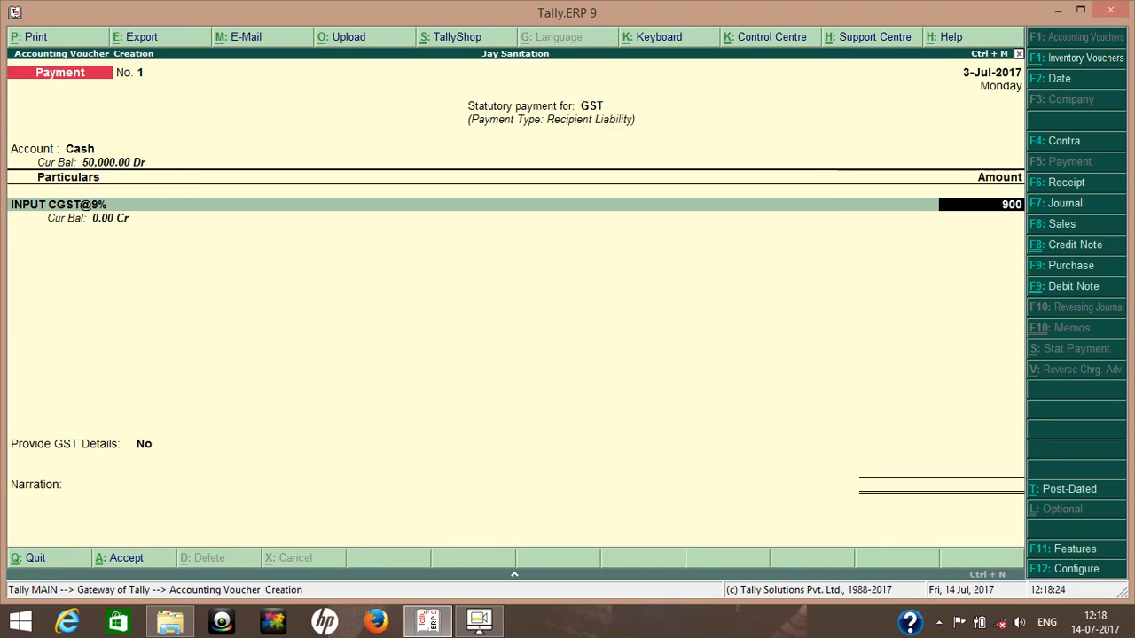
key("Return")
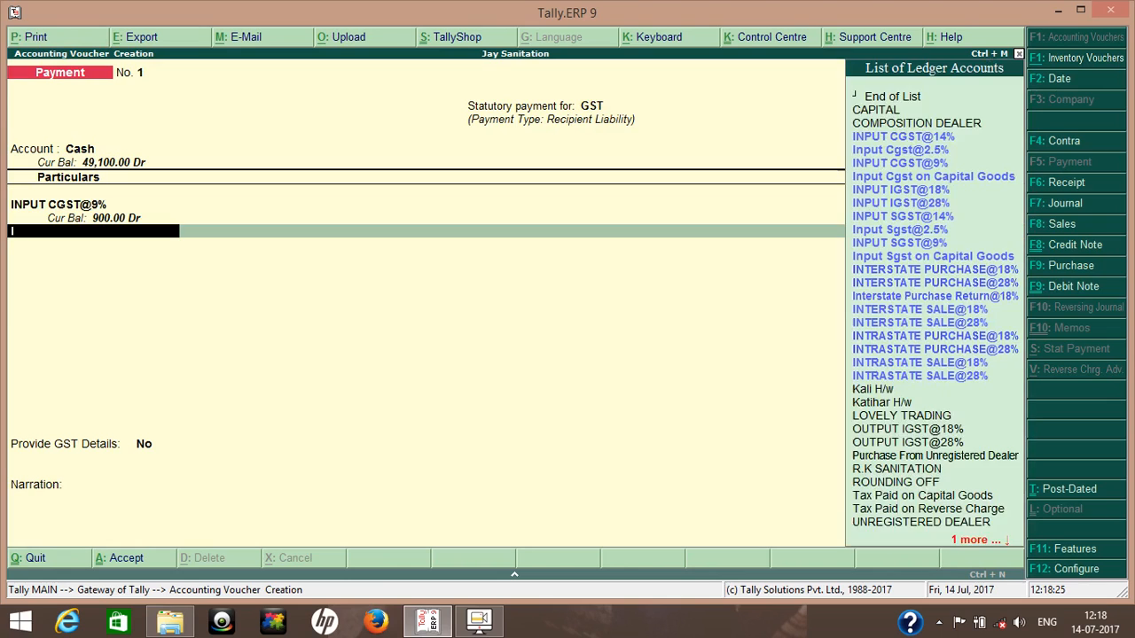
Add INPUT SGST@9% as the second payment line with an amount of 900.
type("In")
key("Down")
key("Down")
key("Down")
key("Down")
key("Down")
key("Down")
key("Down")
key("Down")
key("Down")
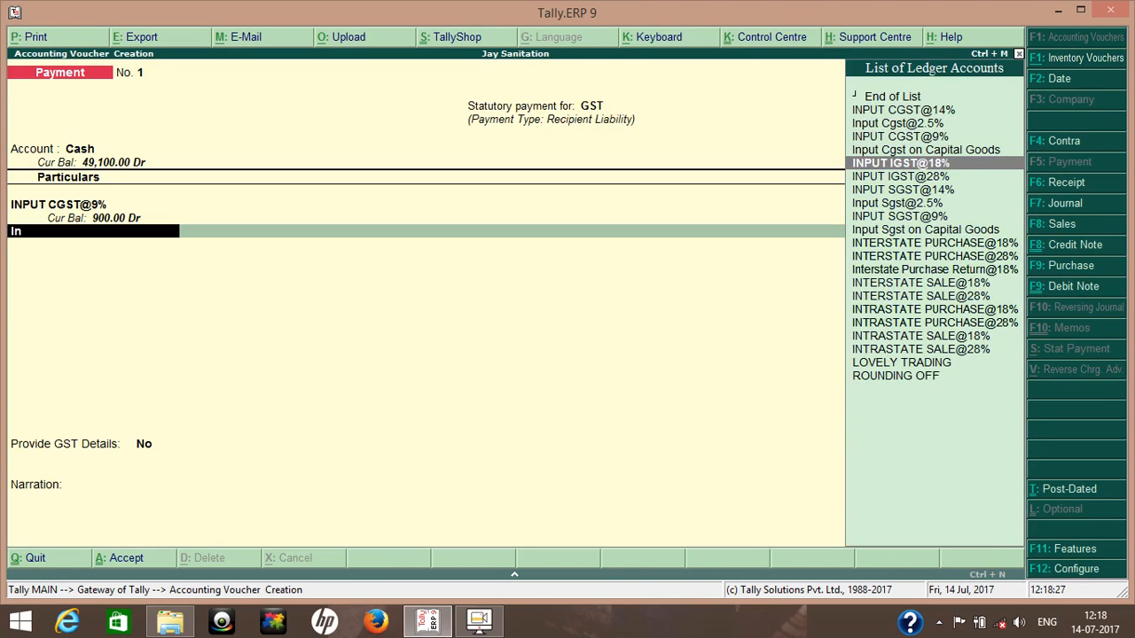
key("Return")
type("900")
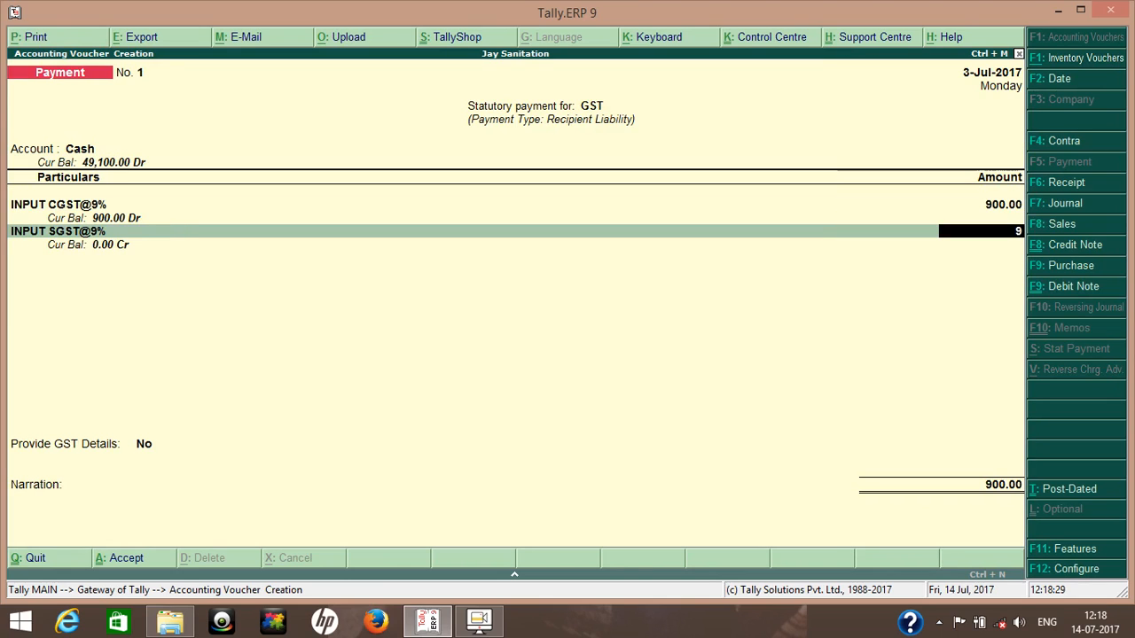
Complete the INPUT SGST@9% line, save the GST payment voucher and return to the Gateway of Tally.
key("Return")
key("Return")
key("Return")
key("Return")
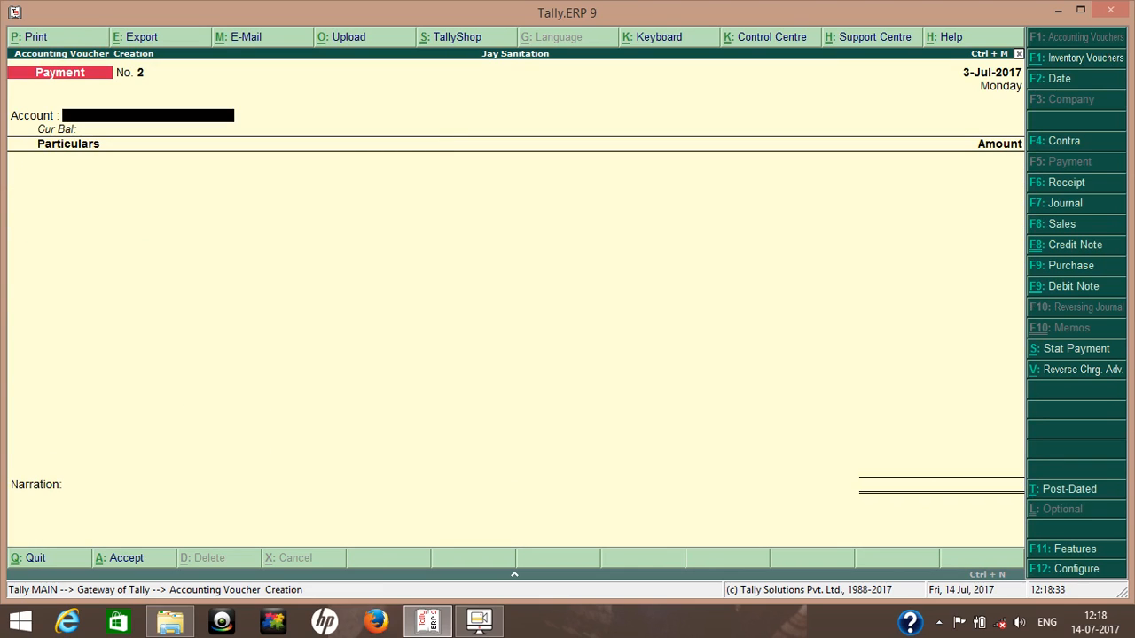
key("Escape")
key("Return")
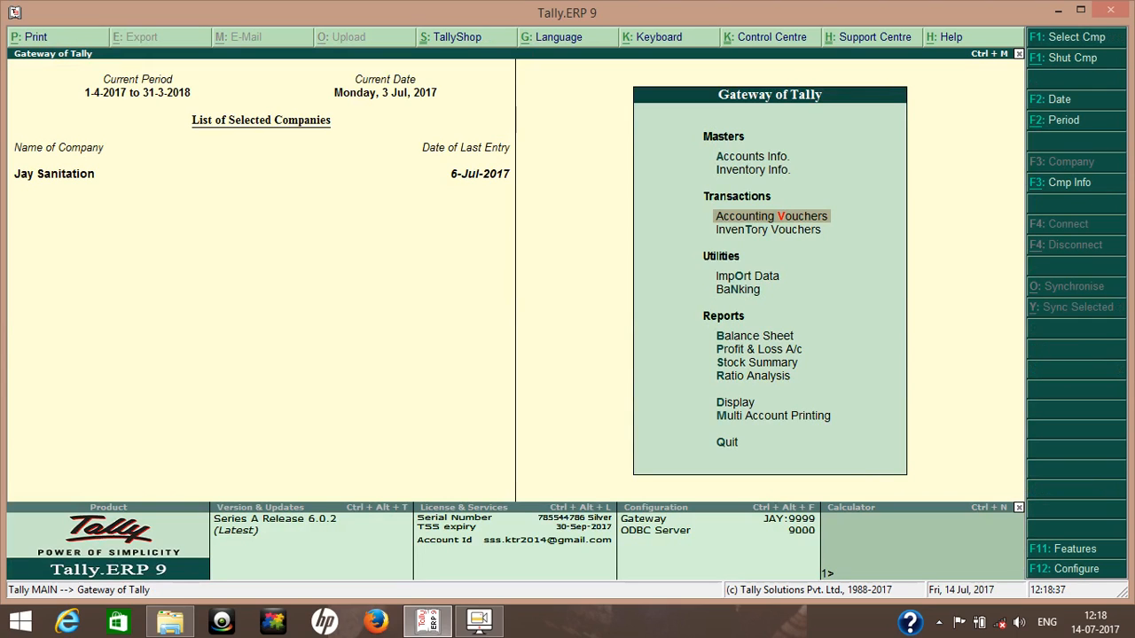
Open the Duties & Taxes group under Current Liabilities in the Balance Sheet to examine the tax ledger balances.
key("b")
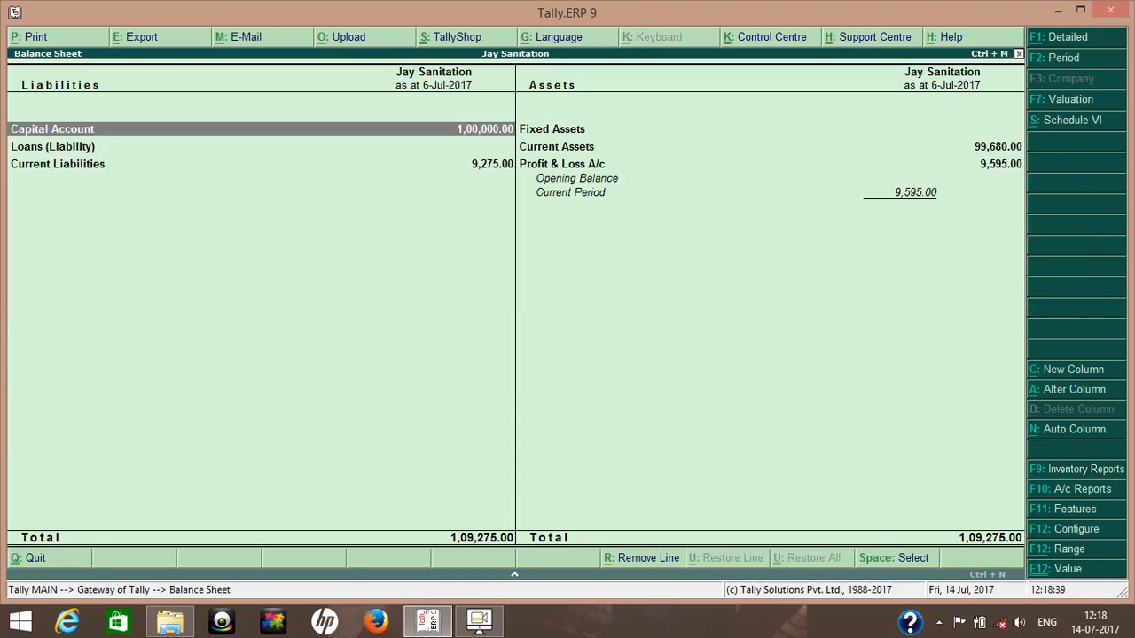
key("Down")
key("Down")
key("Return")
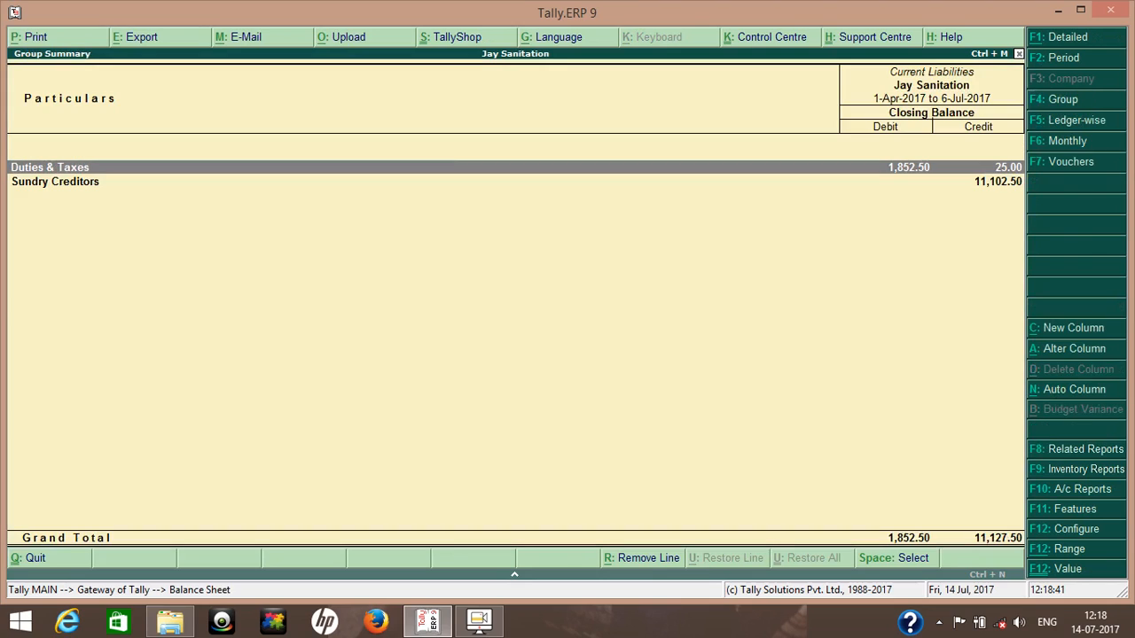
key("Return")
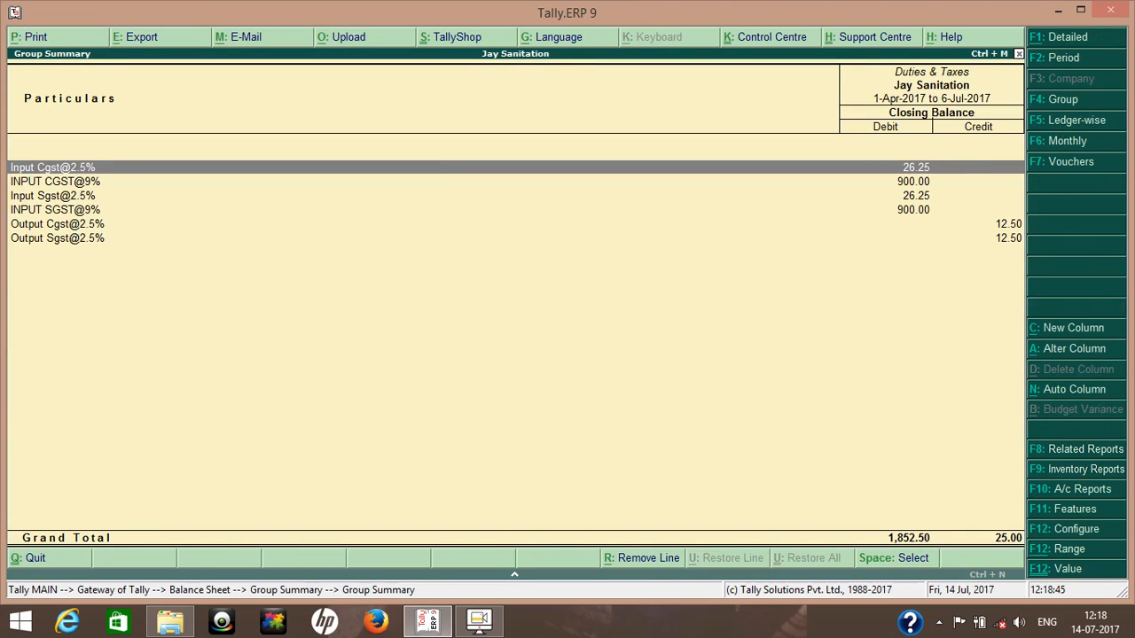
View the Duties & Taxes summary for the period 1-7-2017 to 3-7-2017 and return to the Balance Sheet.
key("F2")
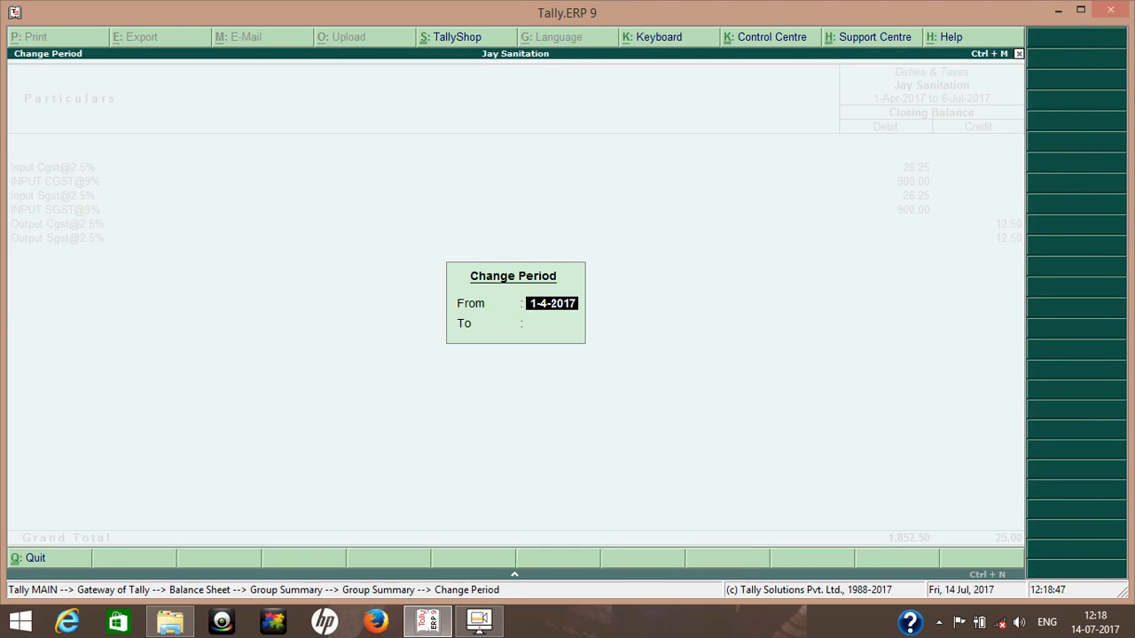
type("1-7")
key("Return")
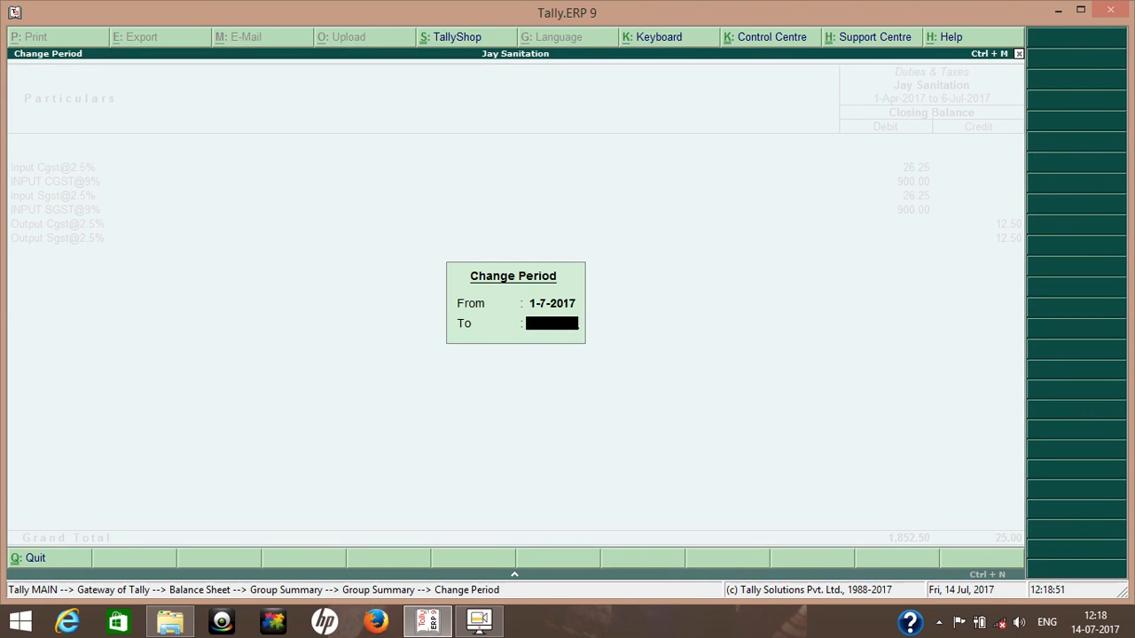
type("3-7")
key("Return")
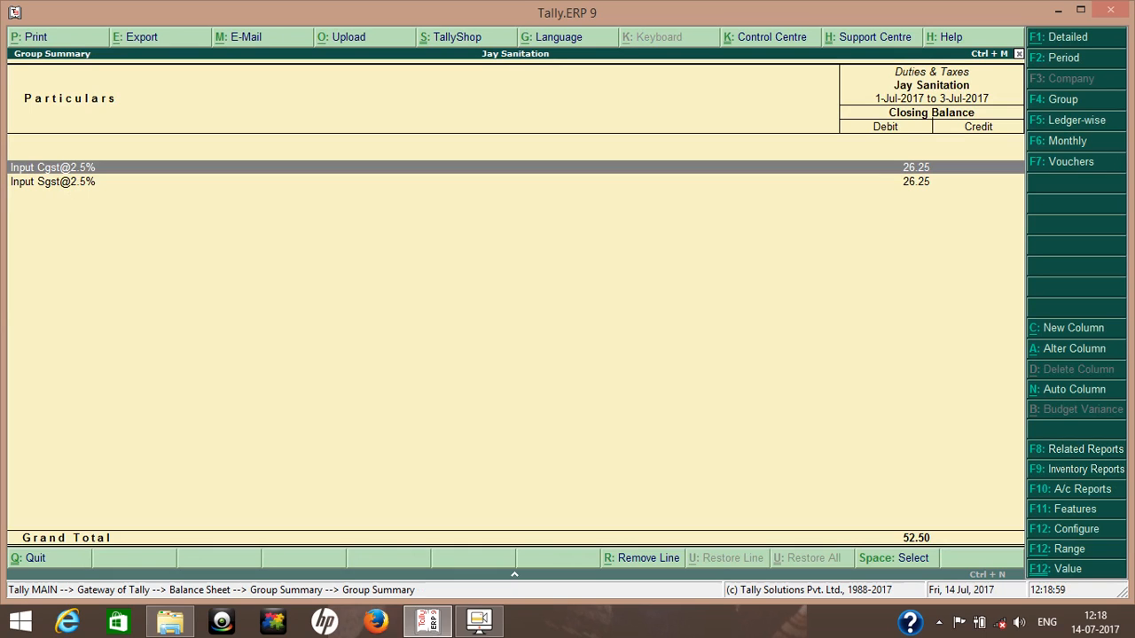
key("Escape")
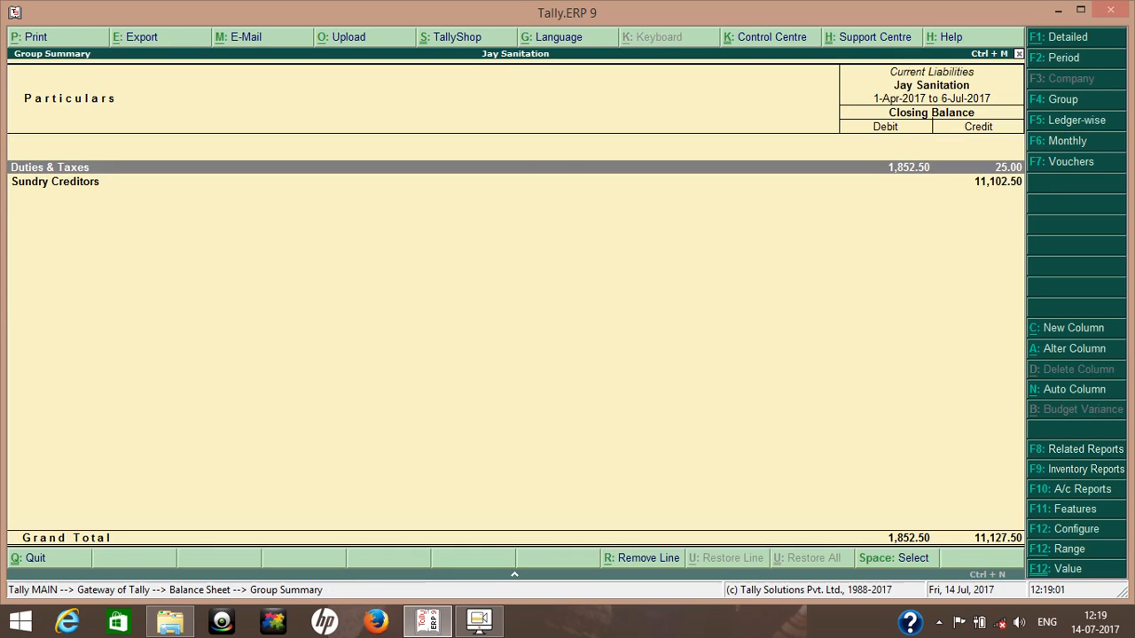
key("Escape")
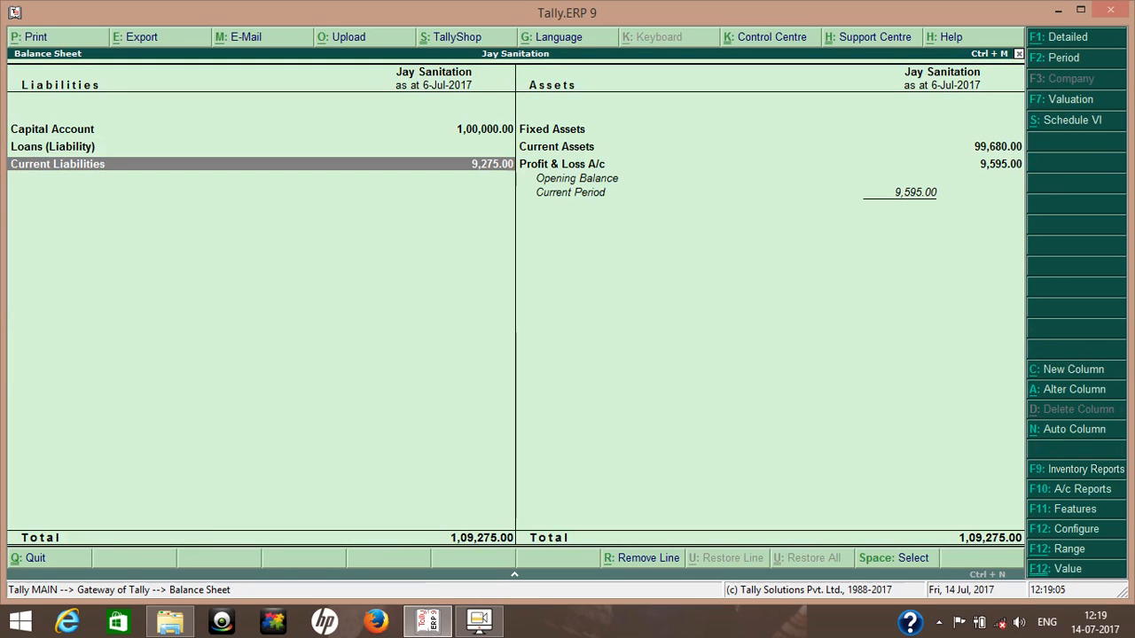
Examine the Cash-in-hand balance in the Current Assets group, and go back to the Gateway of Tally.
key("Right")
key("Up")
key("Return")
key("Down")
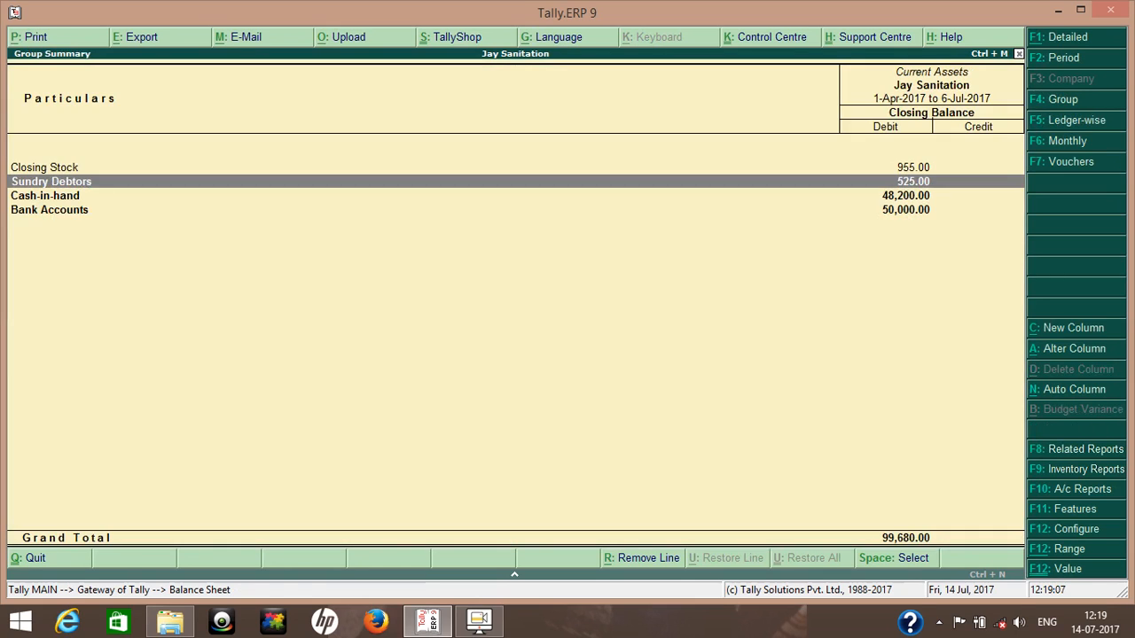
key("Down")
key("Down")
key("Up")
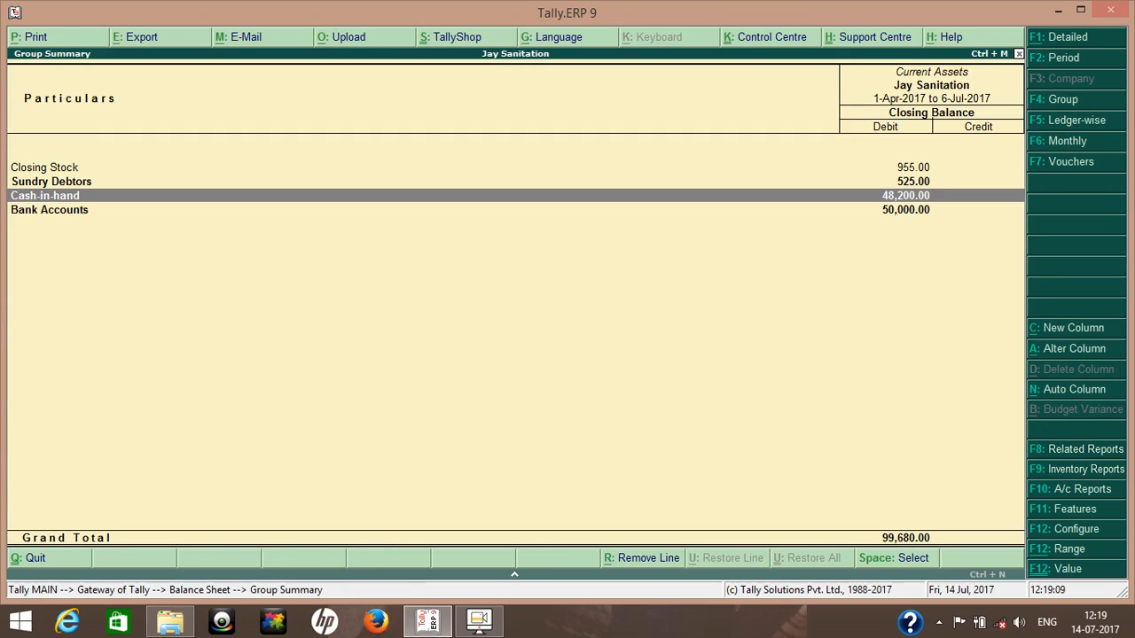
key("Escape")
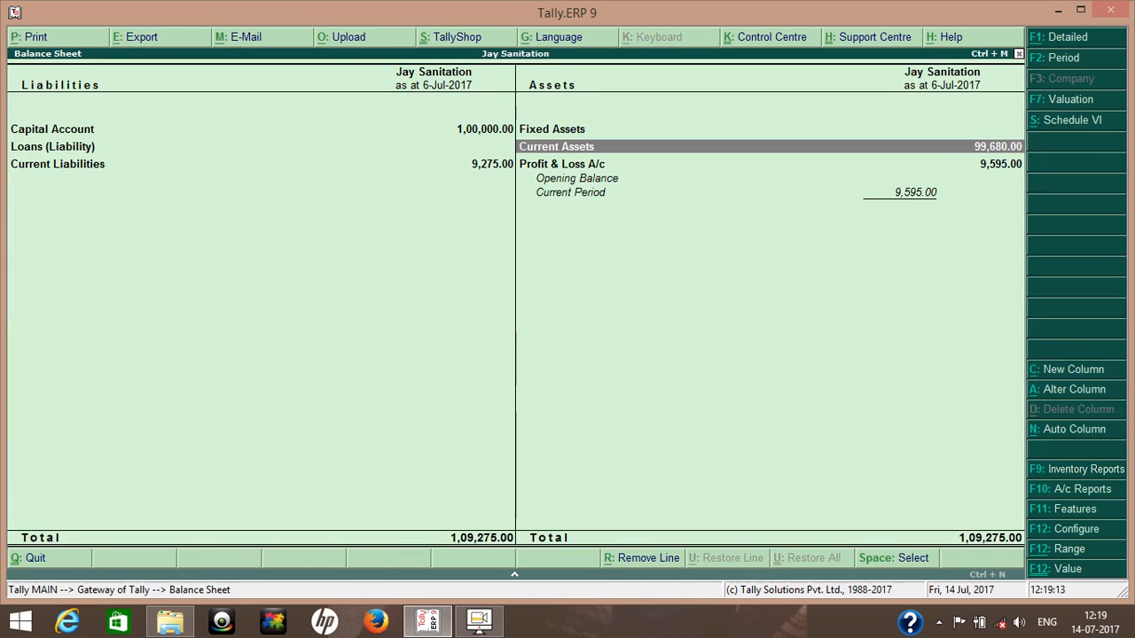
key("Escape")
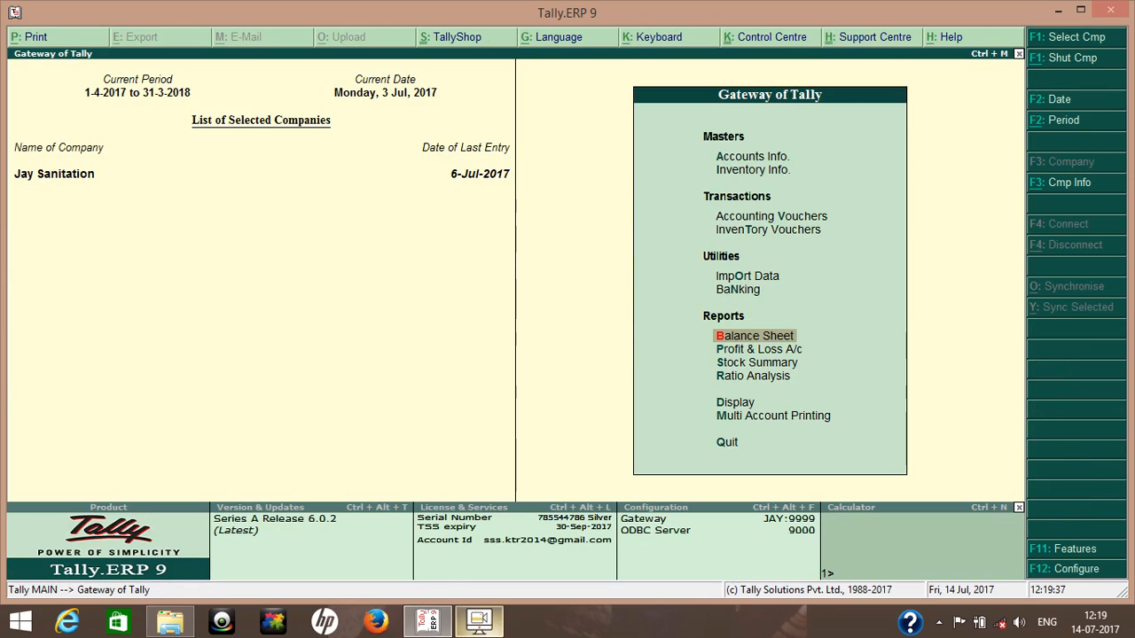
left_click(479, 622)
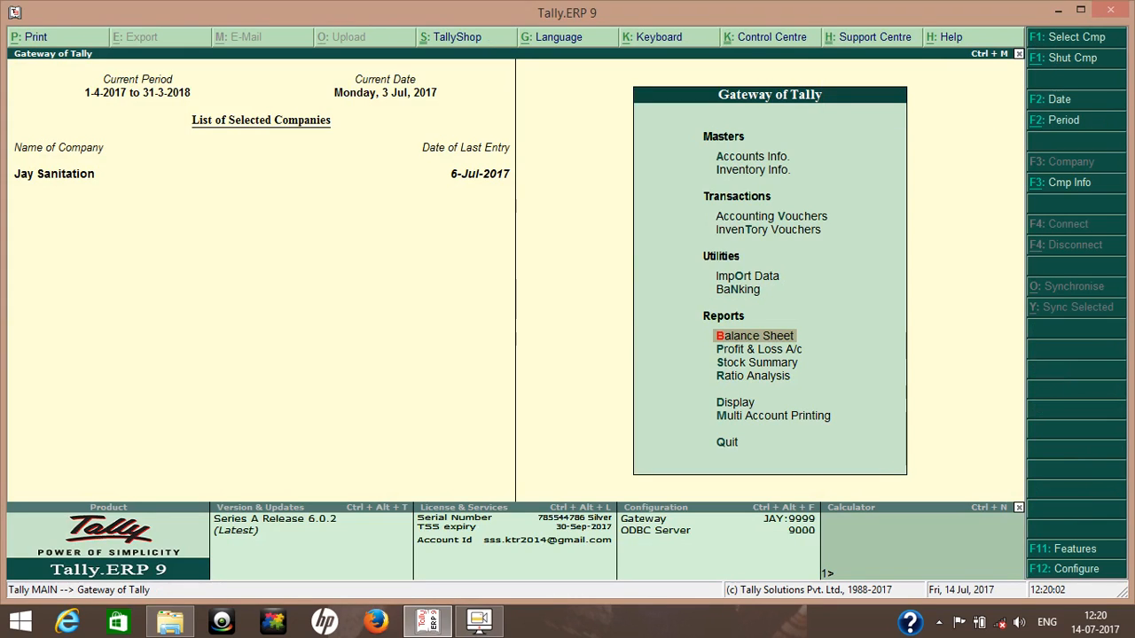
Display the Day Book for the period 1-7-2017 to 6-7-2017.
key("d")
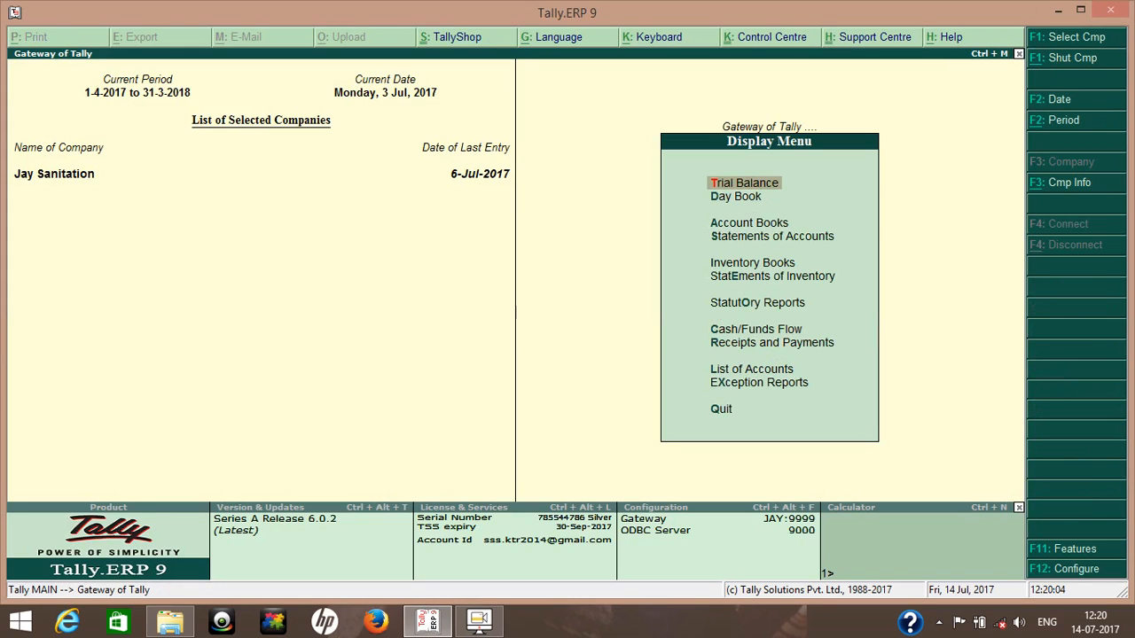
key("Down")
key("Return")
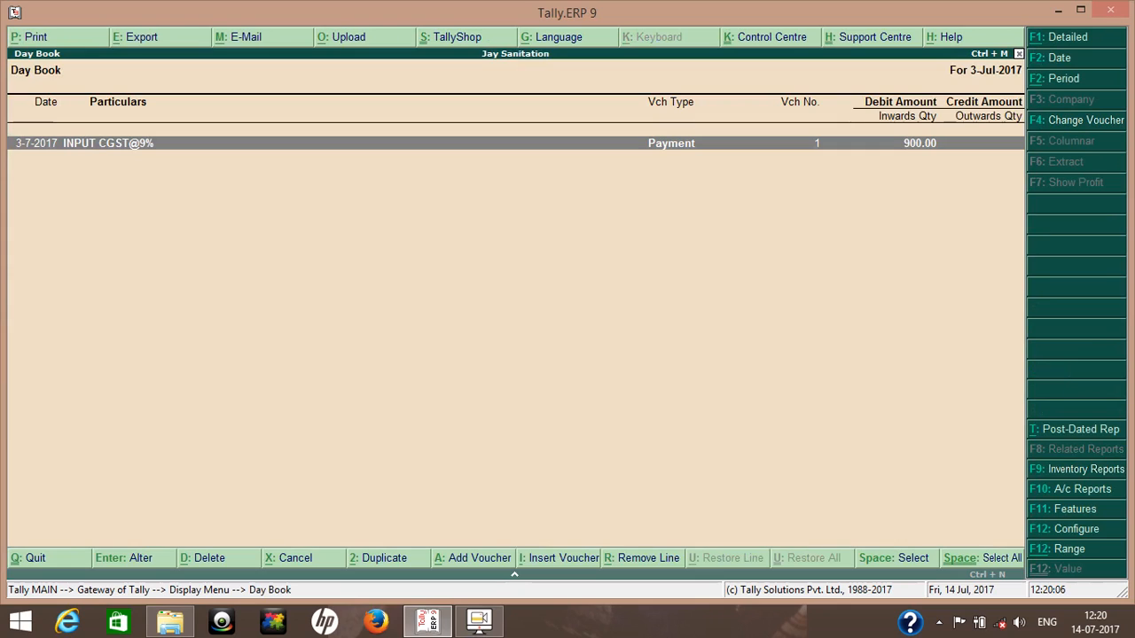
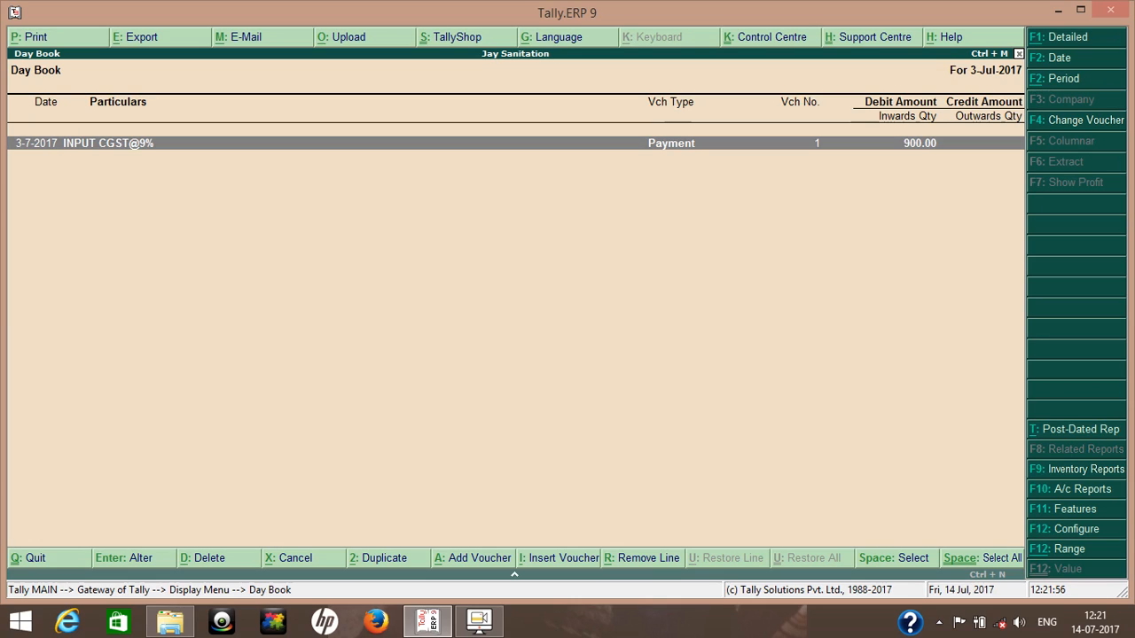
key("alt+F2")
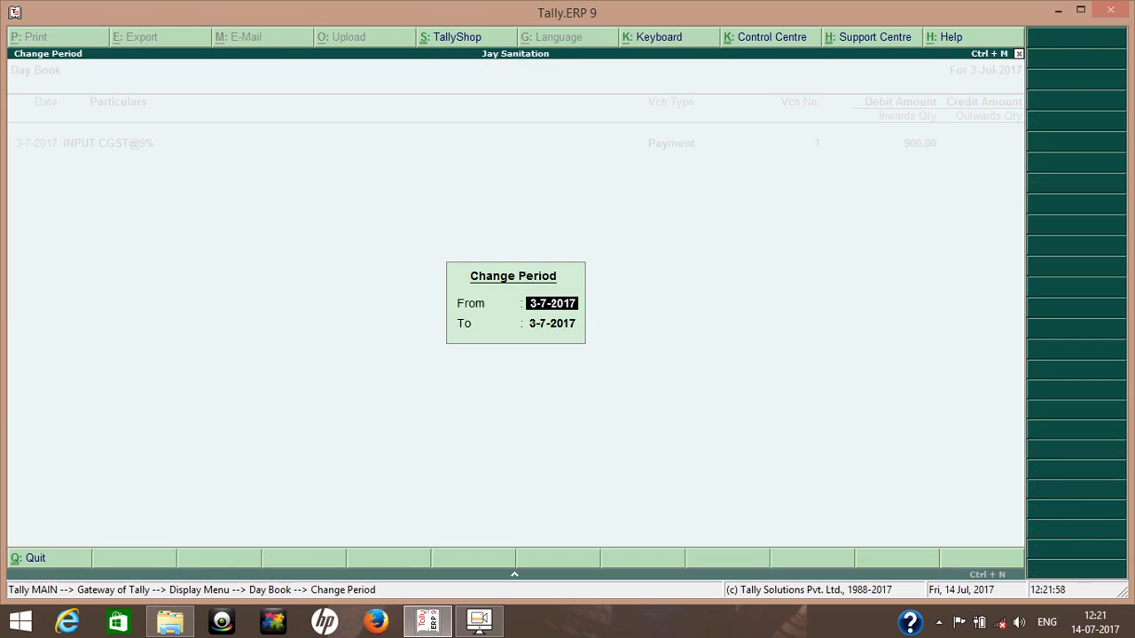
type("1-7")
key("Return")
type("6-7")
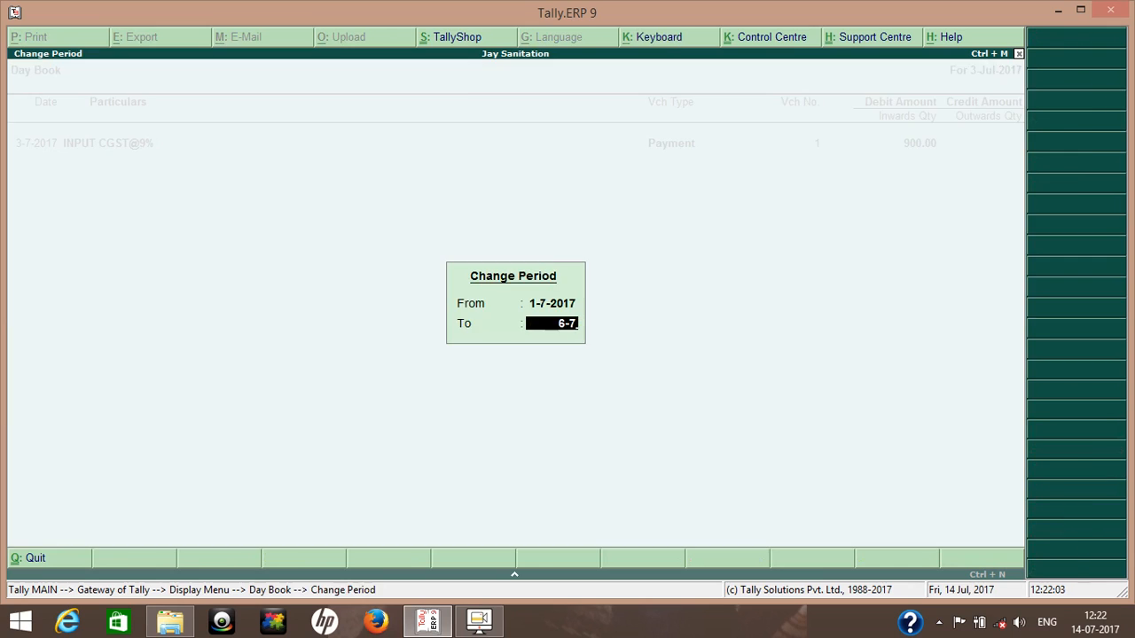
key("Return")
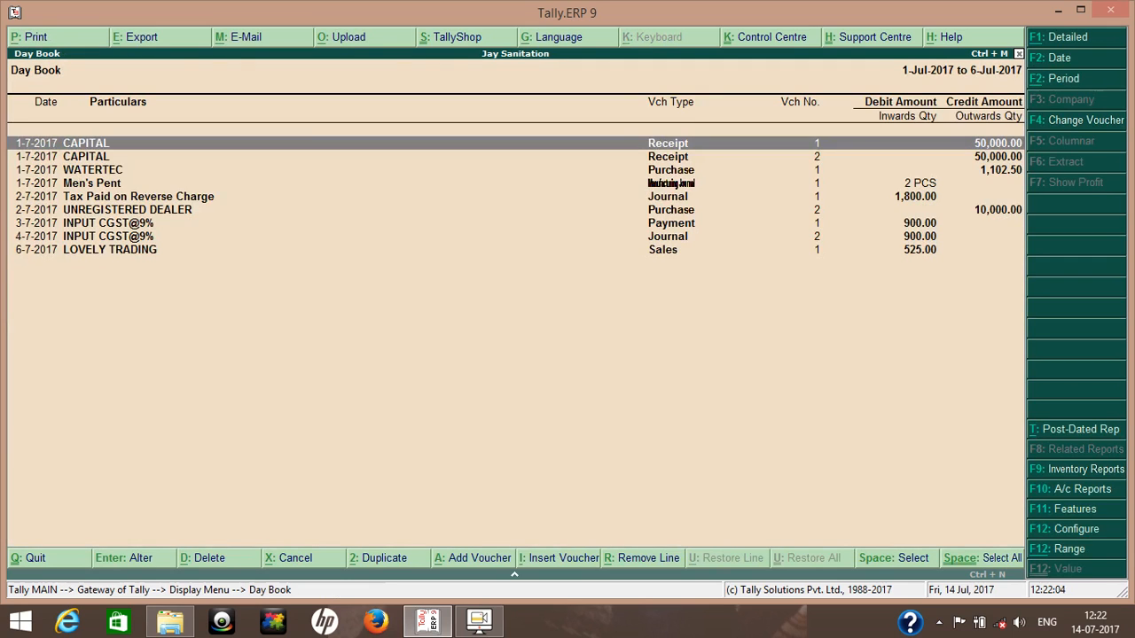
Open the INPUT CGST@9% journal voucher dated 4-7-2017 from the Day Book.
key("Down")
key("Down")
key("Down")
key("Down")
key("Down")
key("Down")
key("Down")
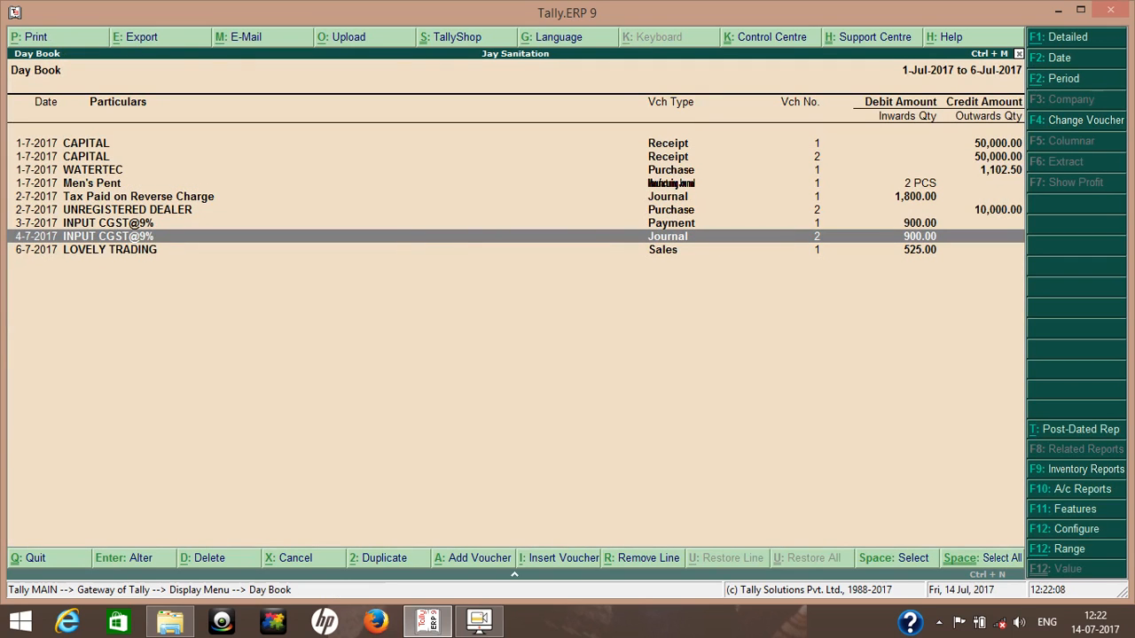
key("Return")
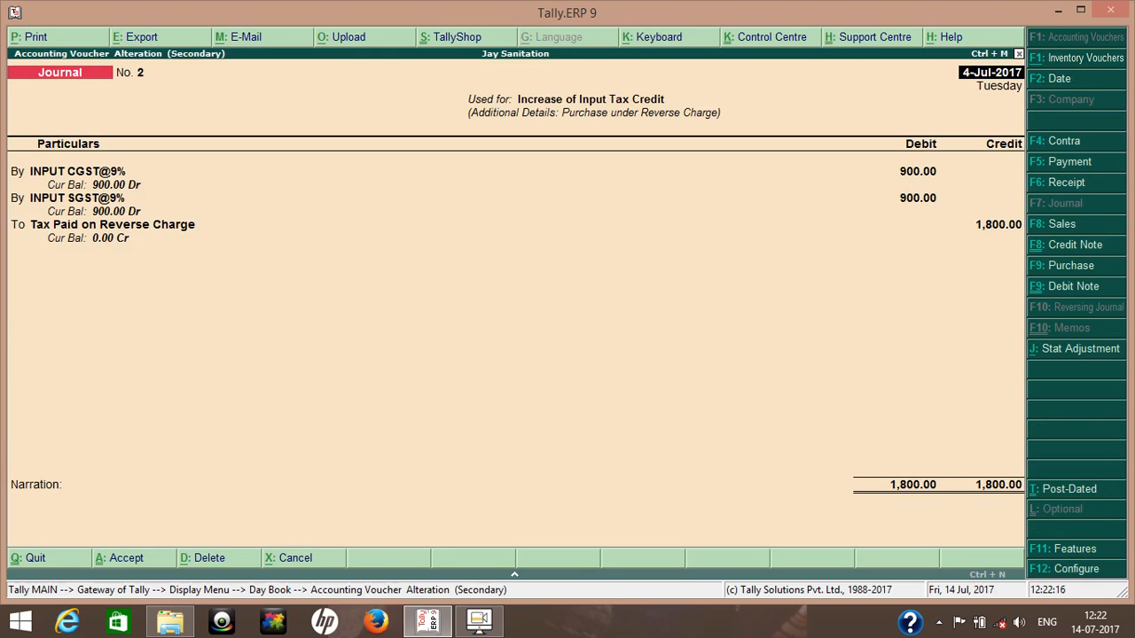
Review the journal's stat adjustment, keeping GST, Increase of Input Tax Credit and Purchase under Reverse Charge.
key("alt+j")
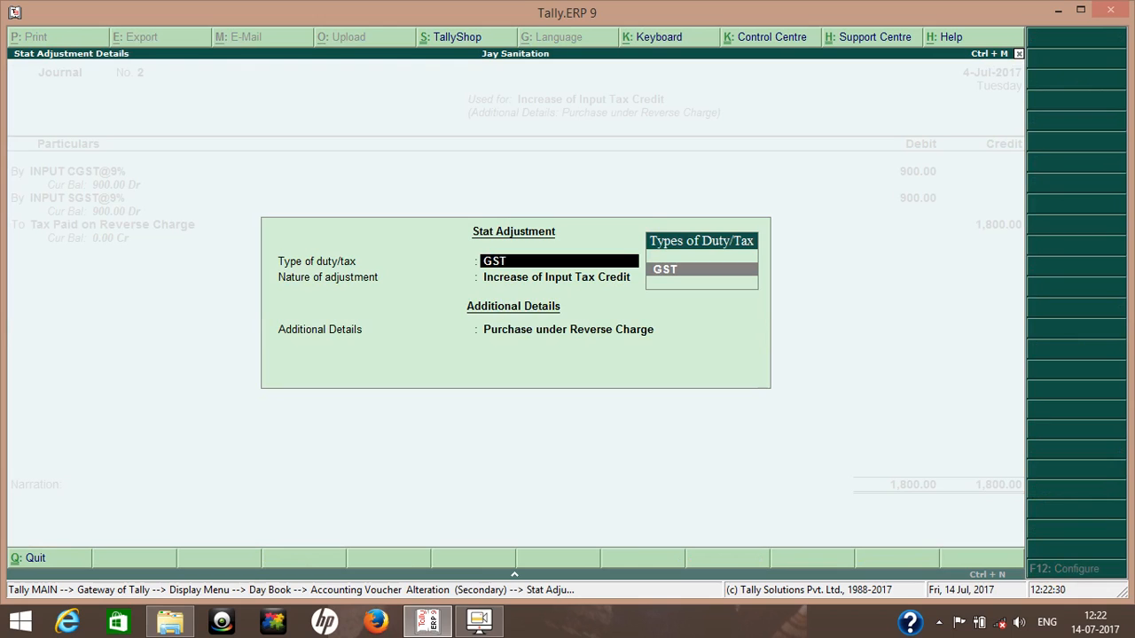
key("Return")
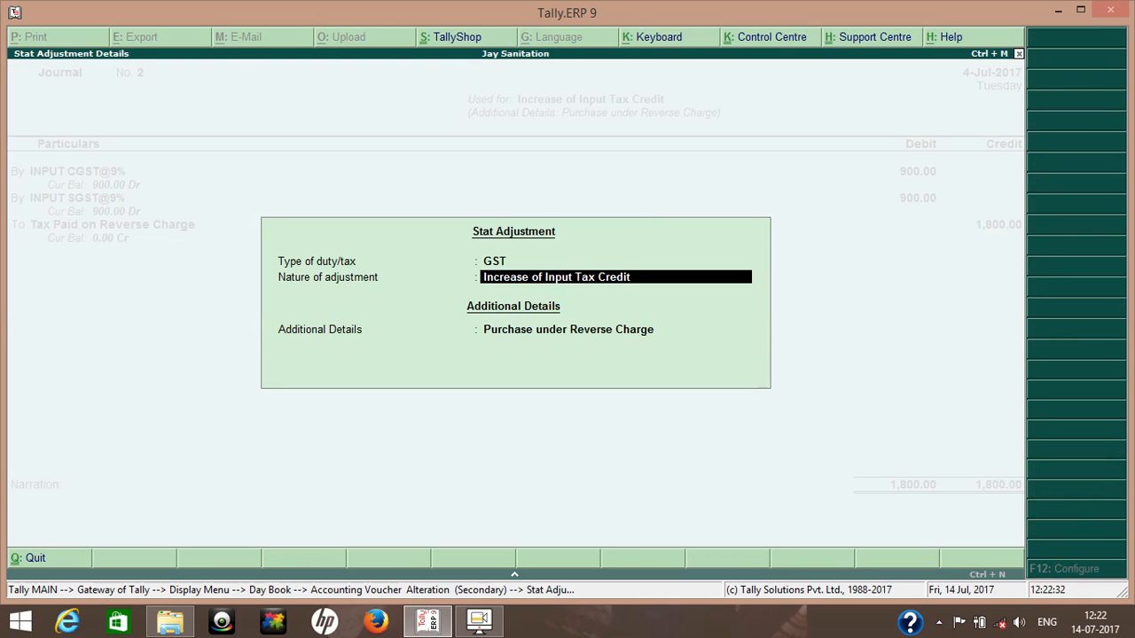
key("BackSpace")
key("Return")
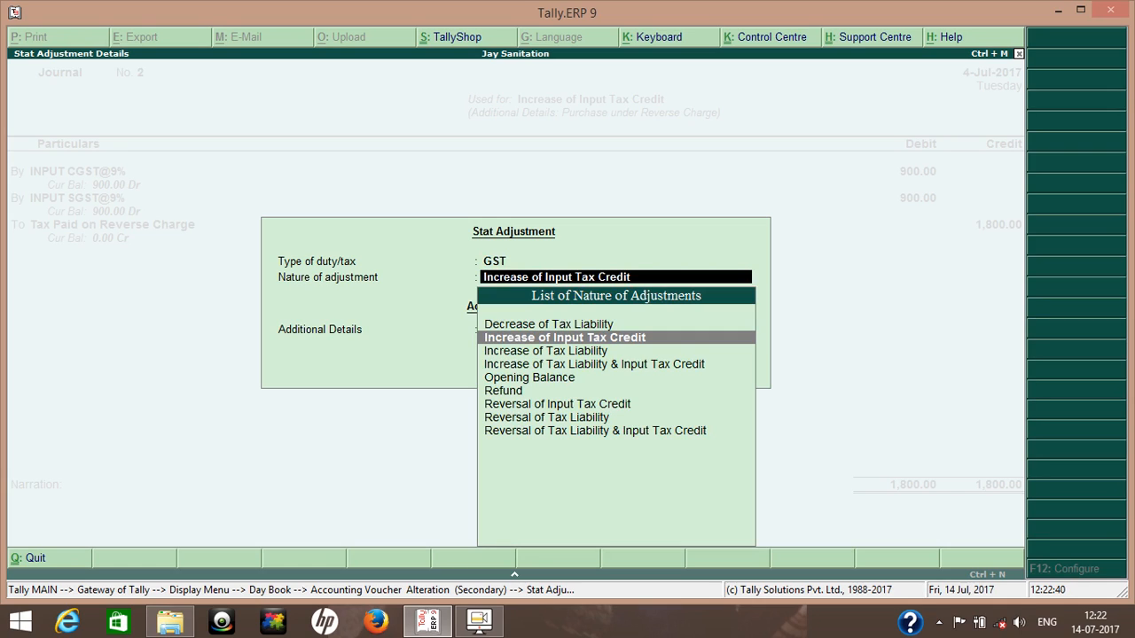
key("Return")
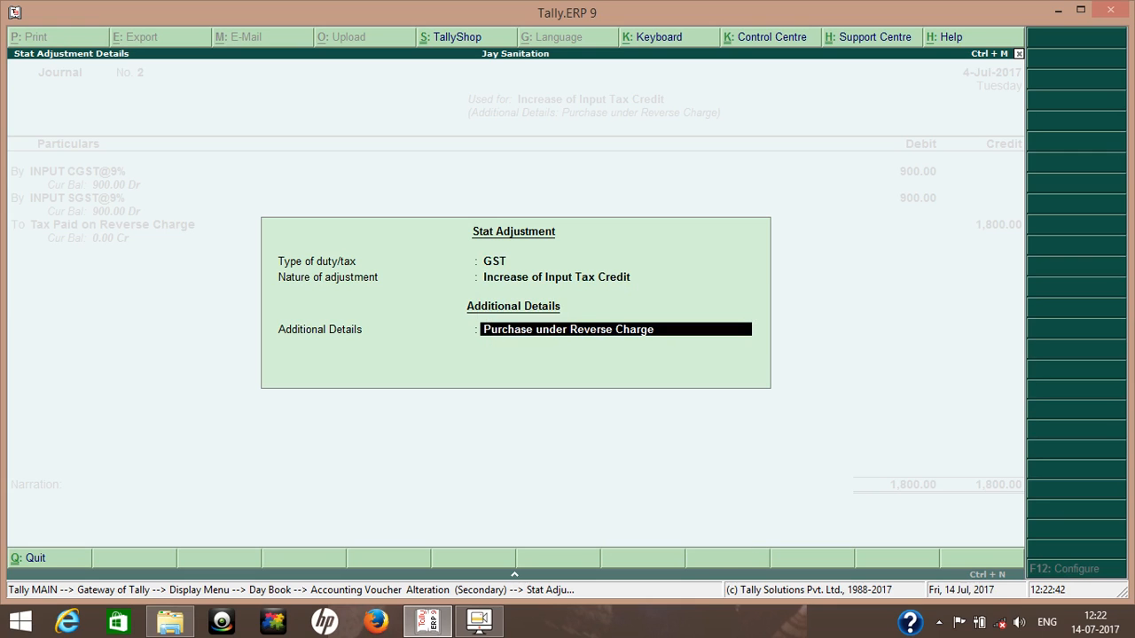
key("Return")
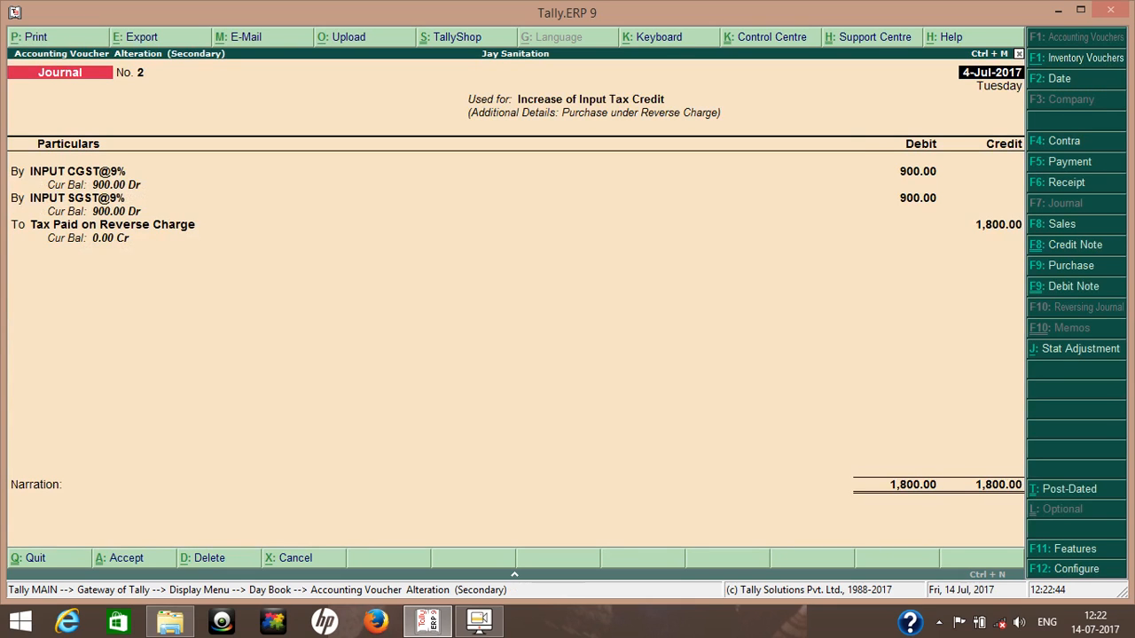
Go through the journal's INPUT CGST@9%, INPUT SGST@9% and Tax Paid on Reverse Charge lines and accept the voucher.
key("Return")
key("Return")
key("Return")
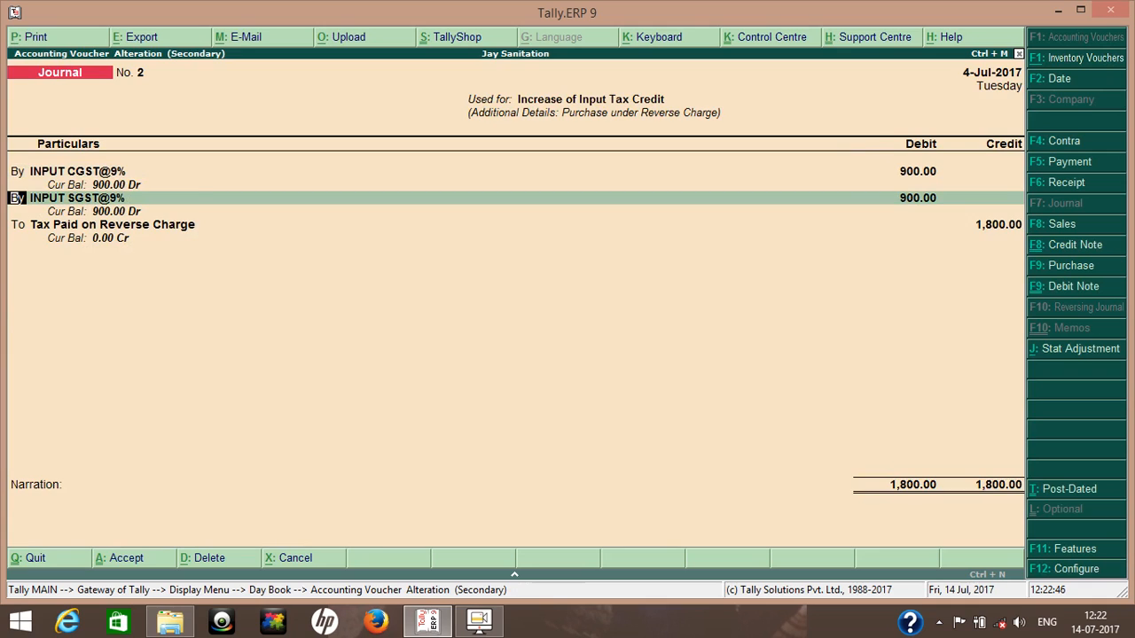
key("Return")
key("Return")
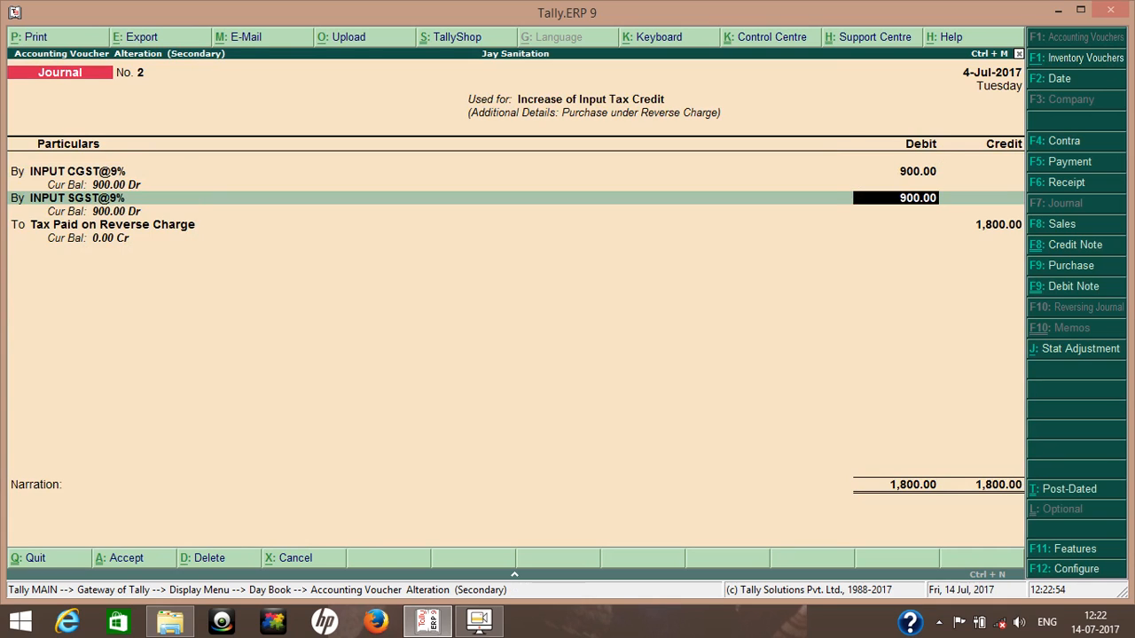
key("Return")
key("Return")
key("Return")
key("Return")
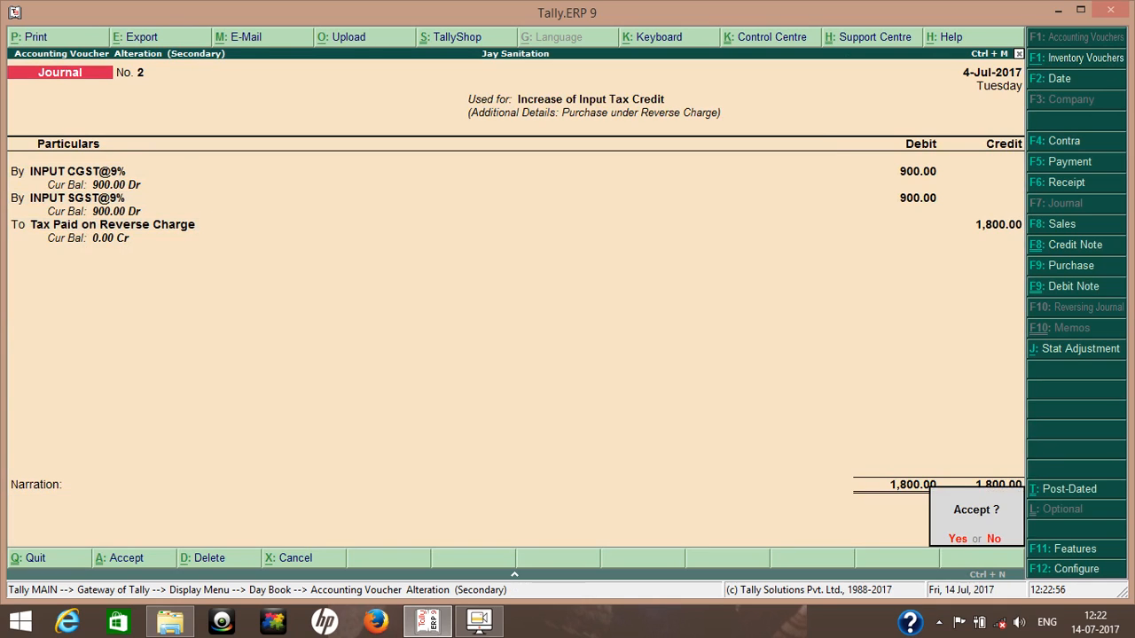
key("Return")
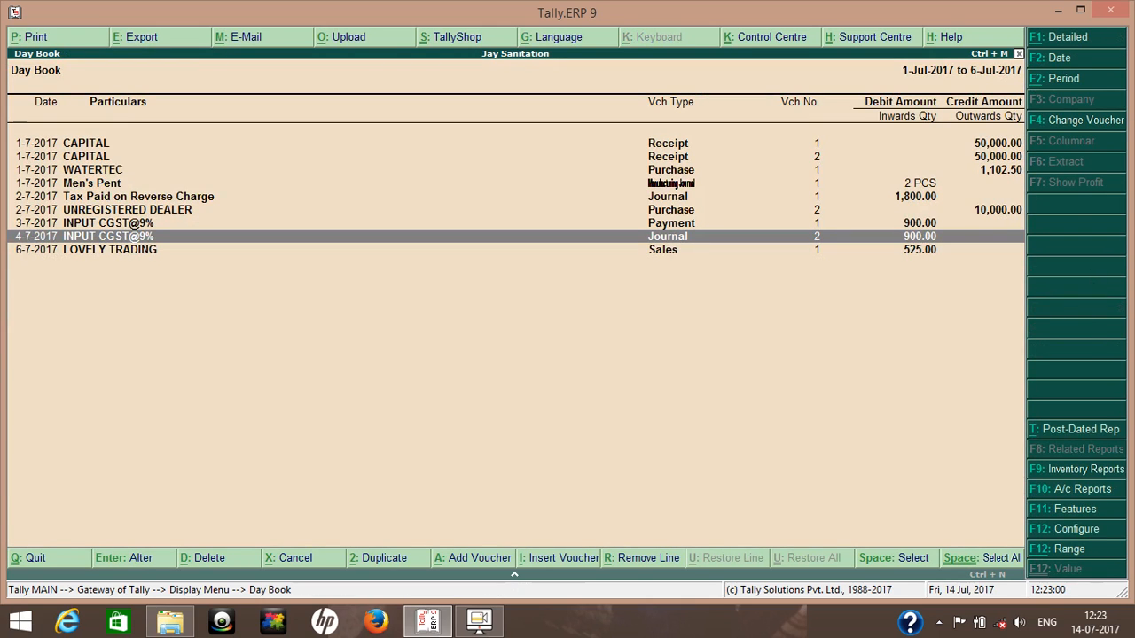
Leave the Day Book and display the Balance Sheet for the period 1-7-2017 to 4-7-2017.
key("Escape")
key("Escape")
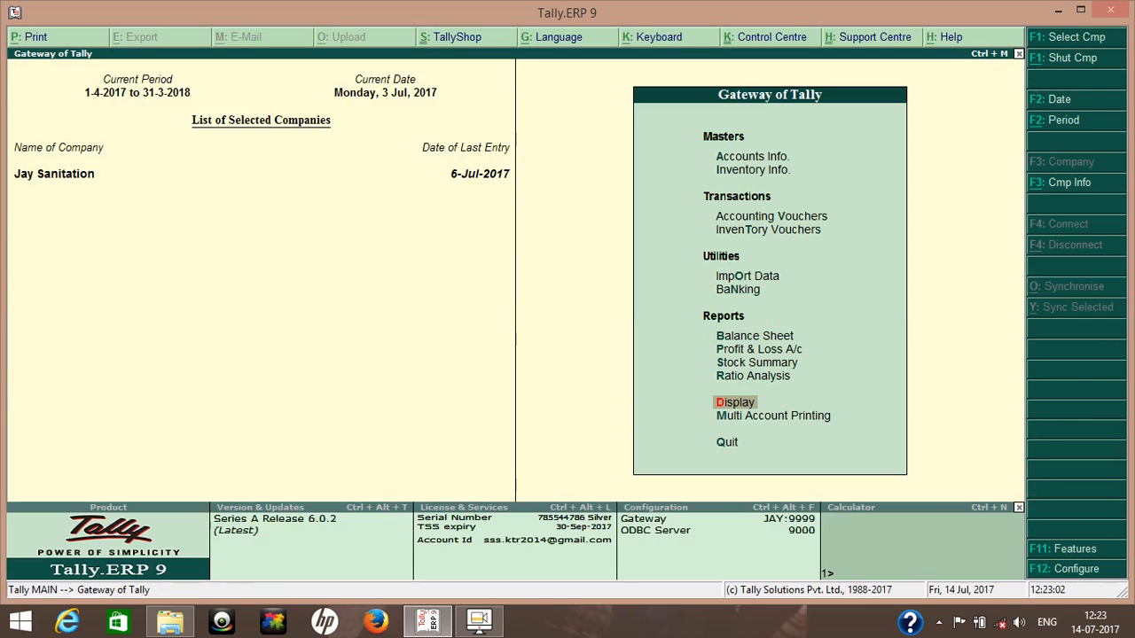
key("b")
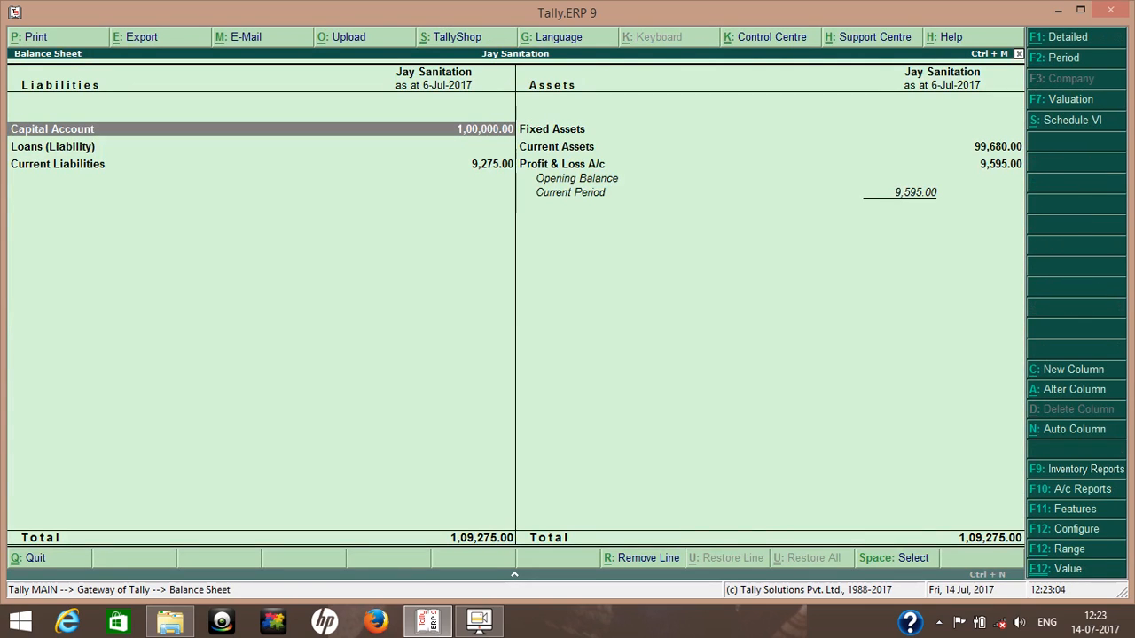
key("F2")
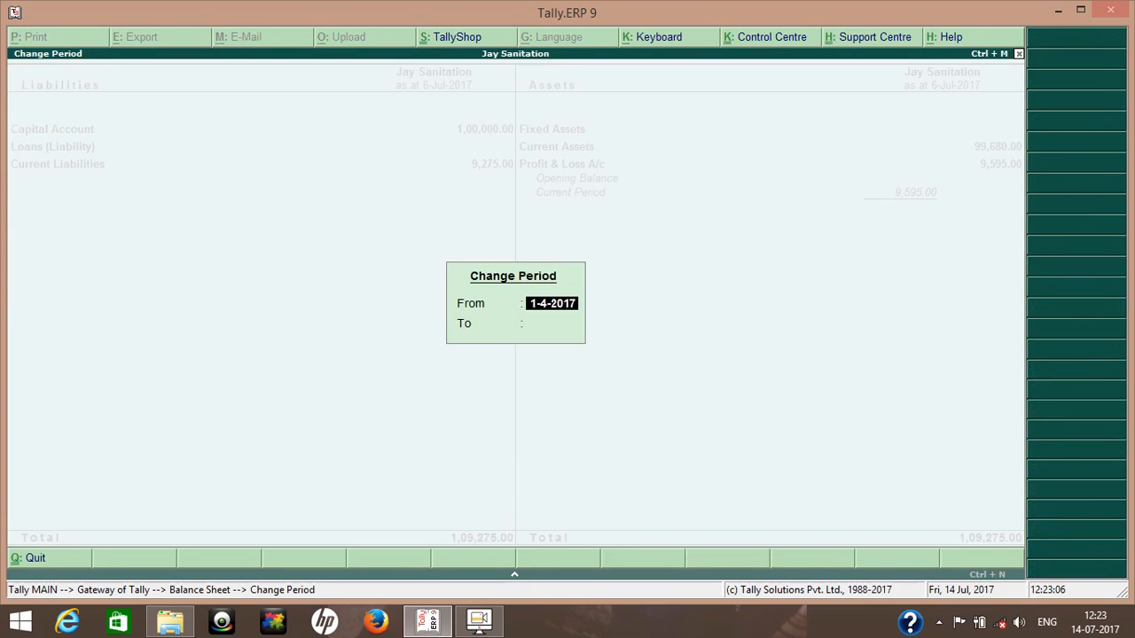
type("1-7")
key("Return")
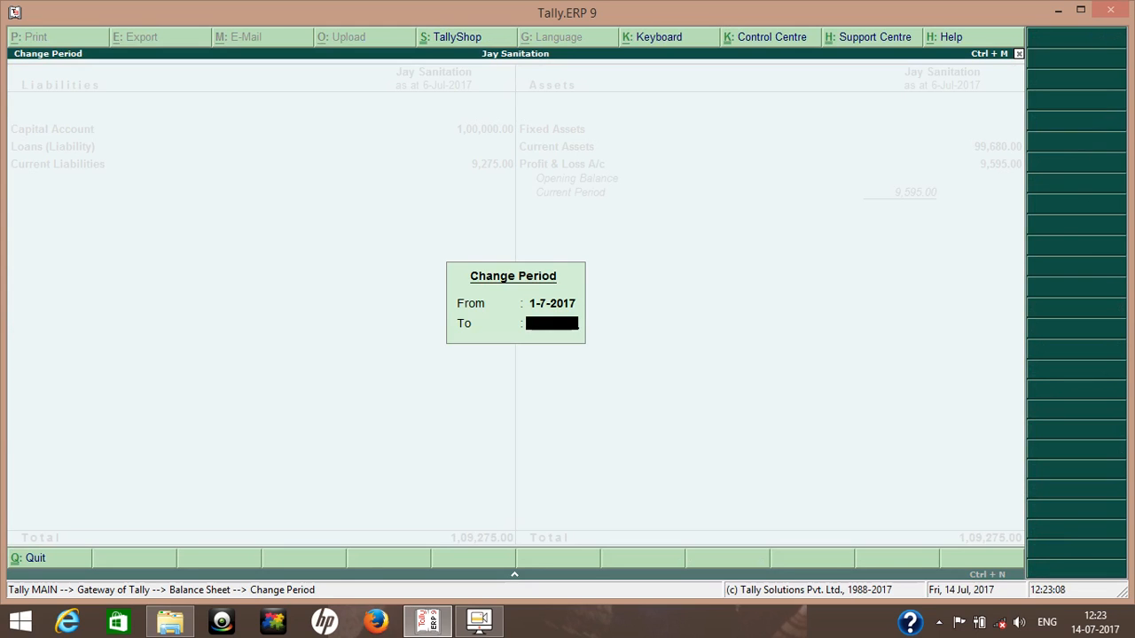
type("4-7")
key("Return")
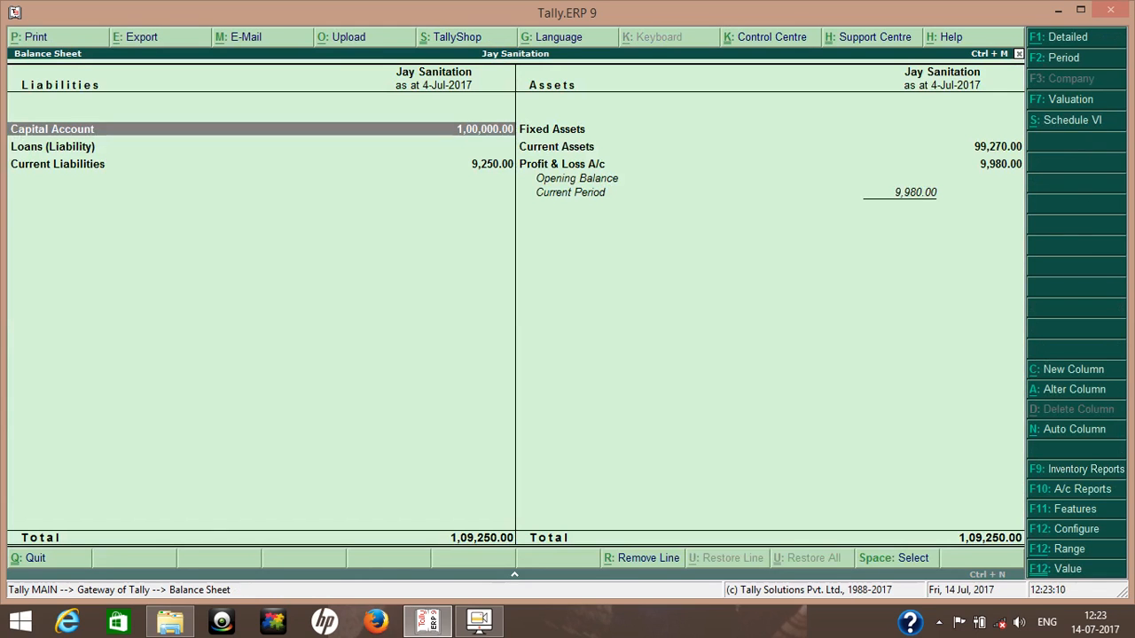
Examine the Duties & Taxes ledger balances under Current Liabilities, and close the Balance Sheet.
key("Down")
key("Down")
key("Return")
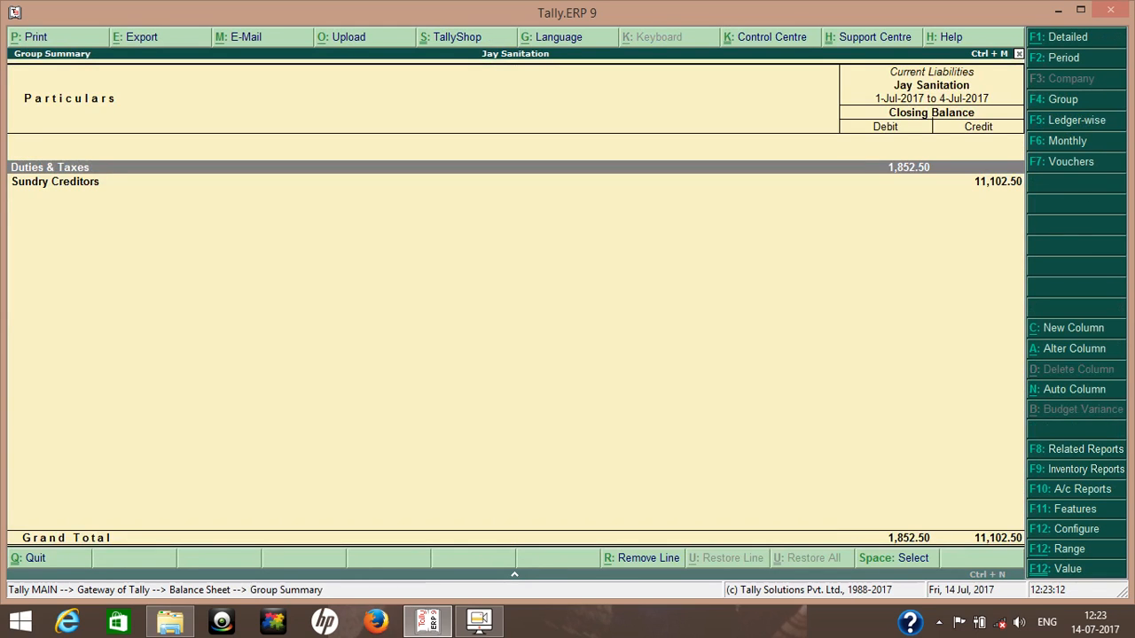
key("Return")
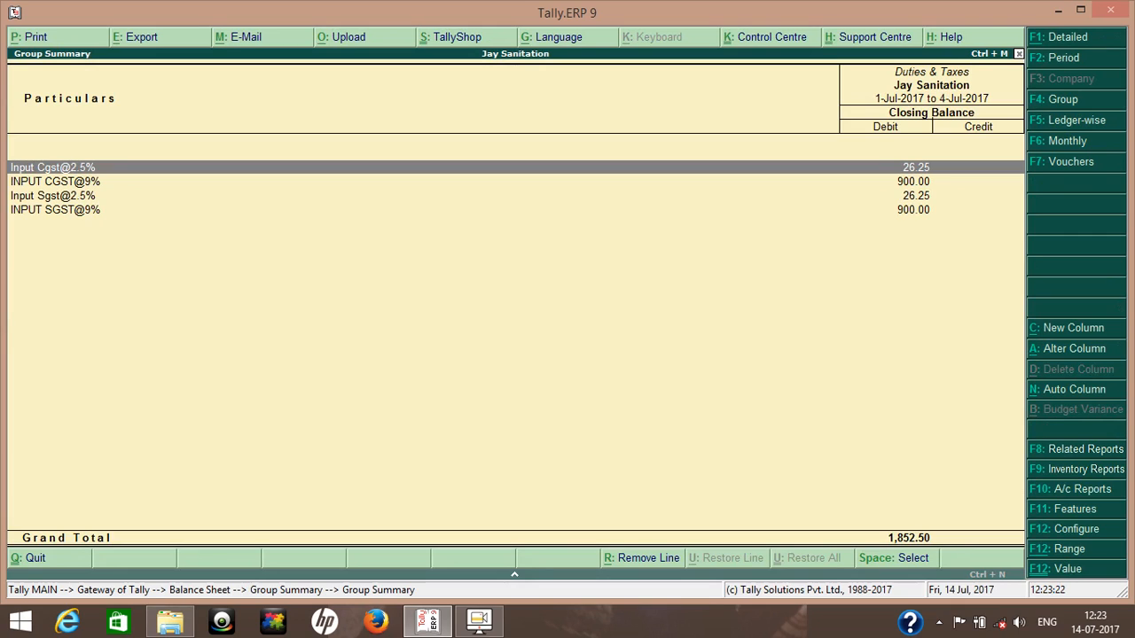
key("Escape")
key("Escape")
key("Escape")
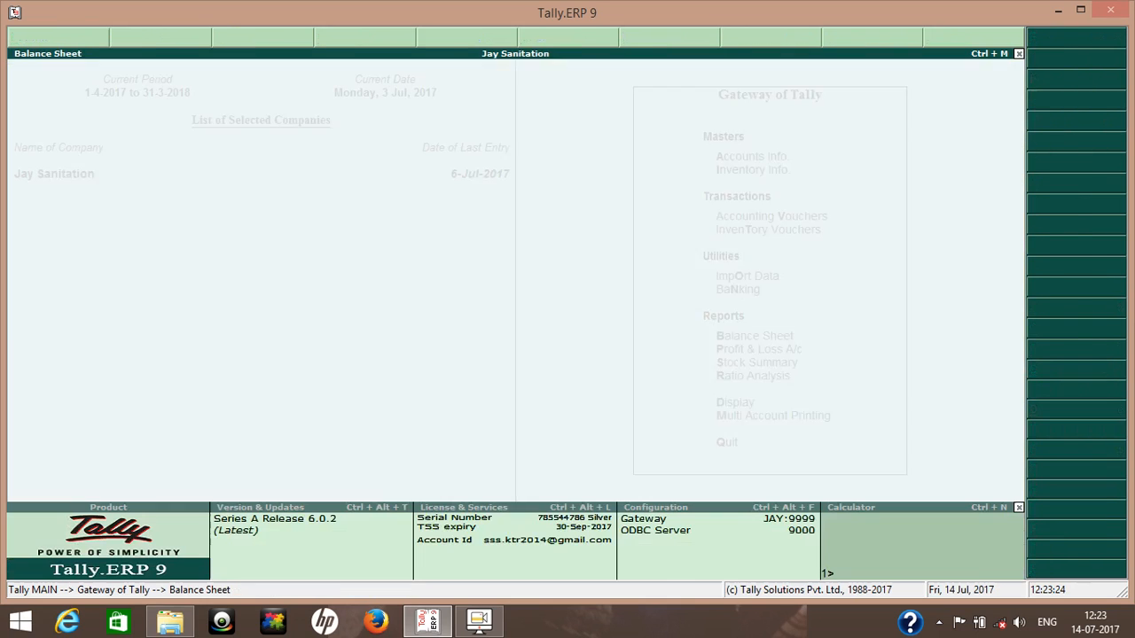
Display the GSTR-2 return from the statutory GST reports.
key("d")
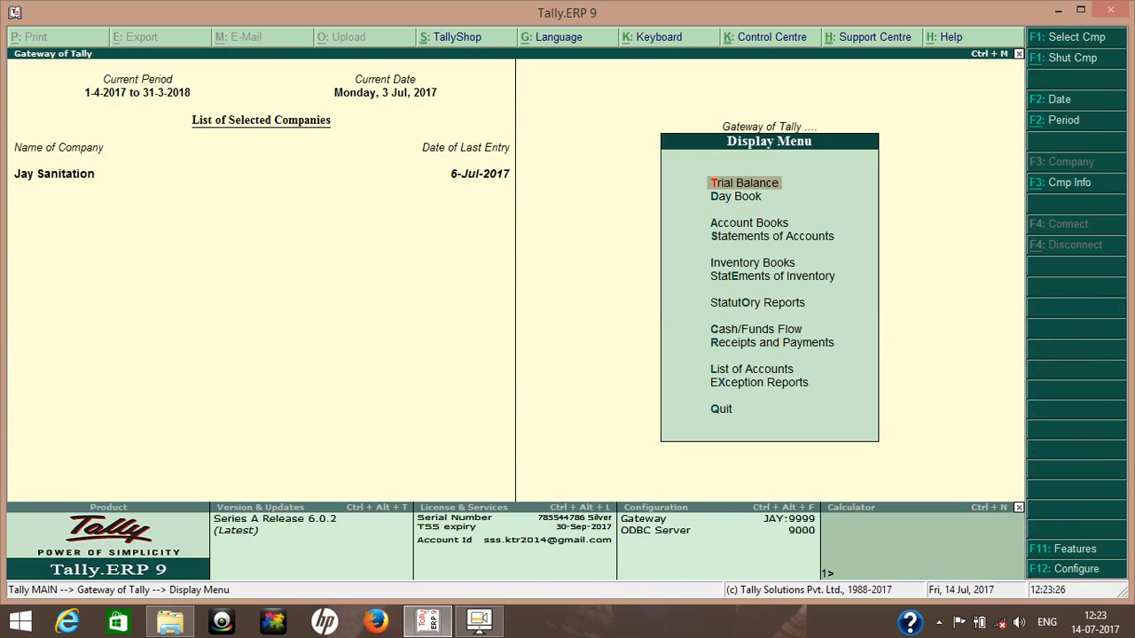
key("Down")
key("Down")
key("Down")
key("Down")
key("Down")
key("Down")
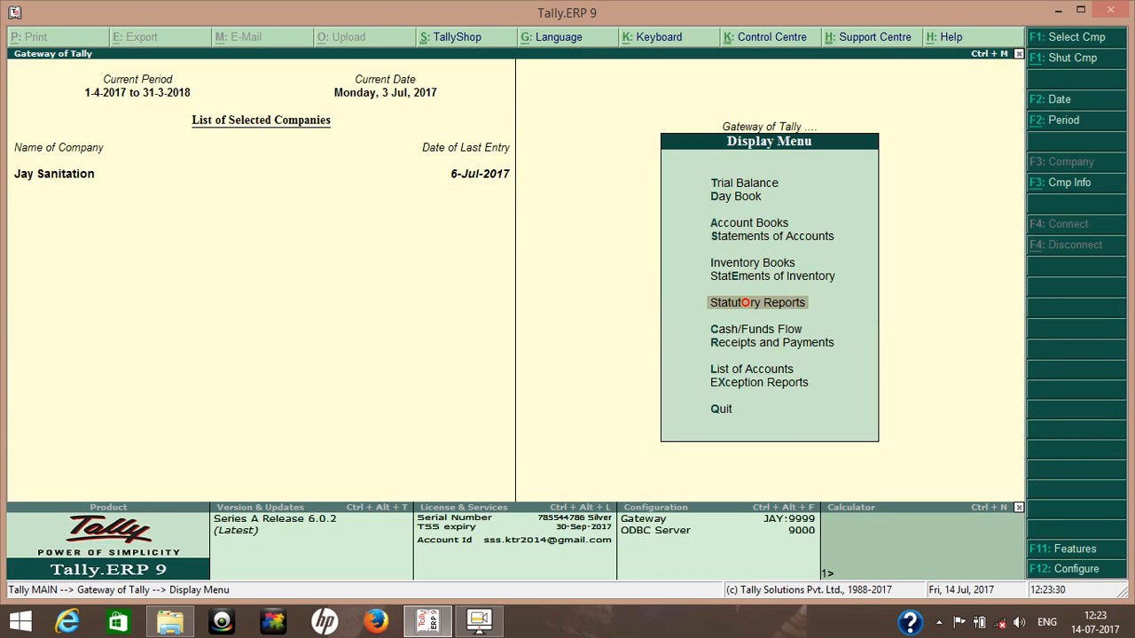
key("Return")
key("Return")
key("Down")
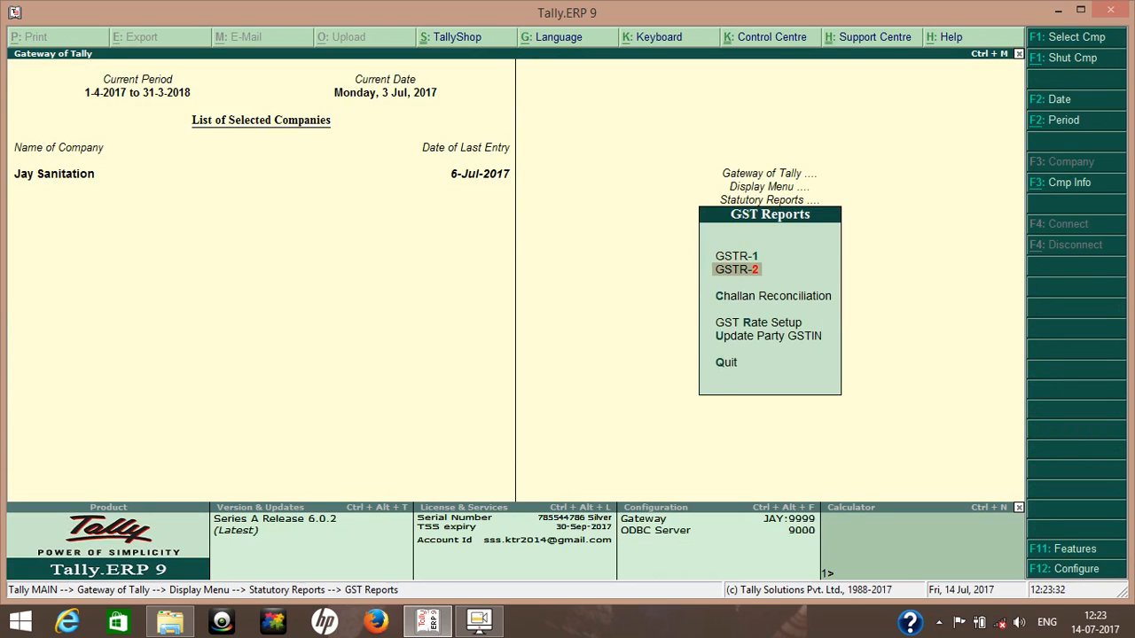
key("Return")
Check which purchase vouchers are included in the GSTR-2 return.
key("Down")
key("Down")
key("Down")
key("Down")
key("Down")
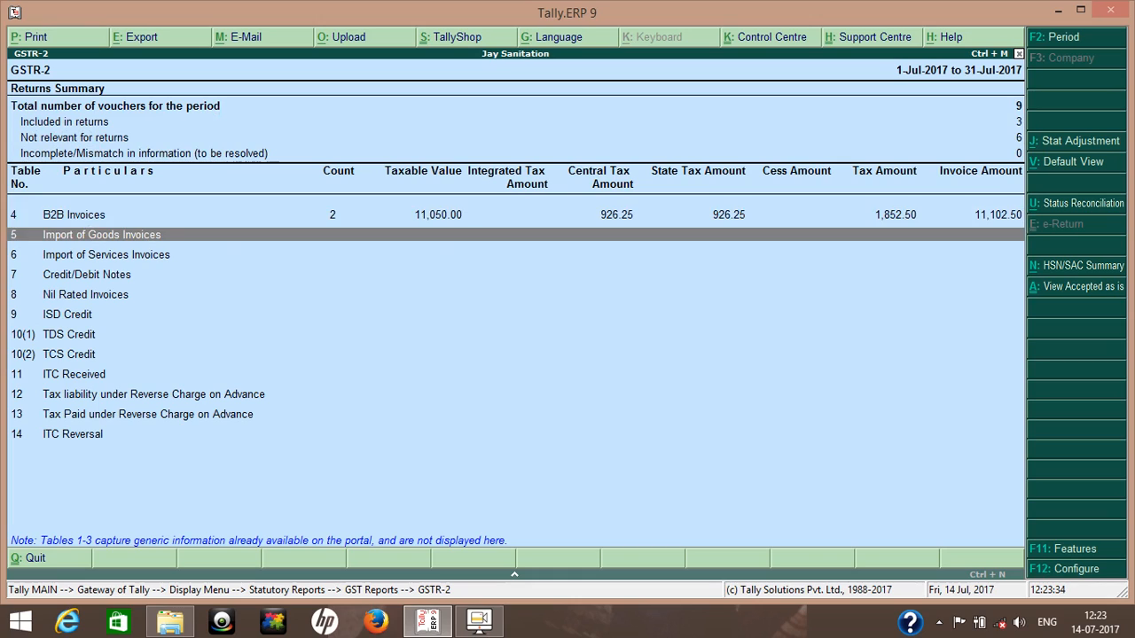
key("Up")
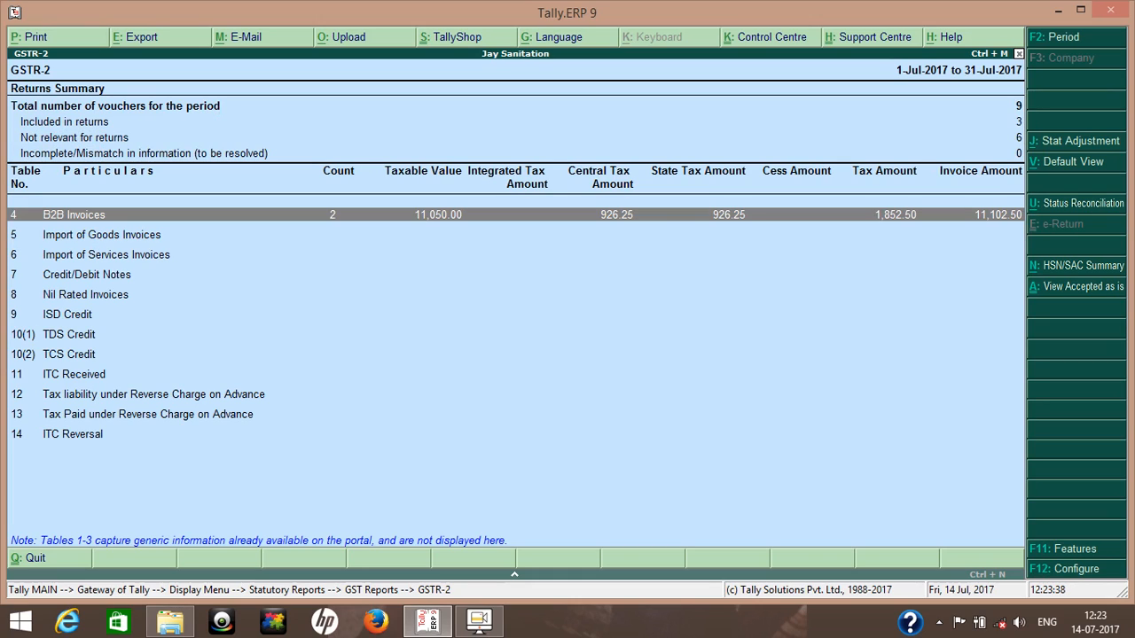
key("Up")
key("Up")
key("Up")
key("Return")
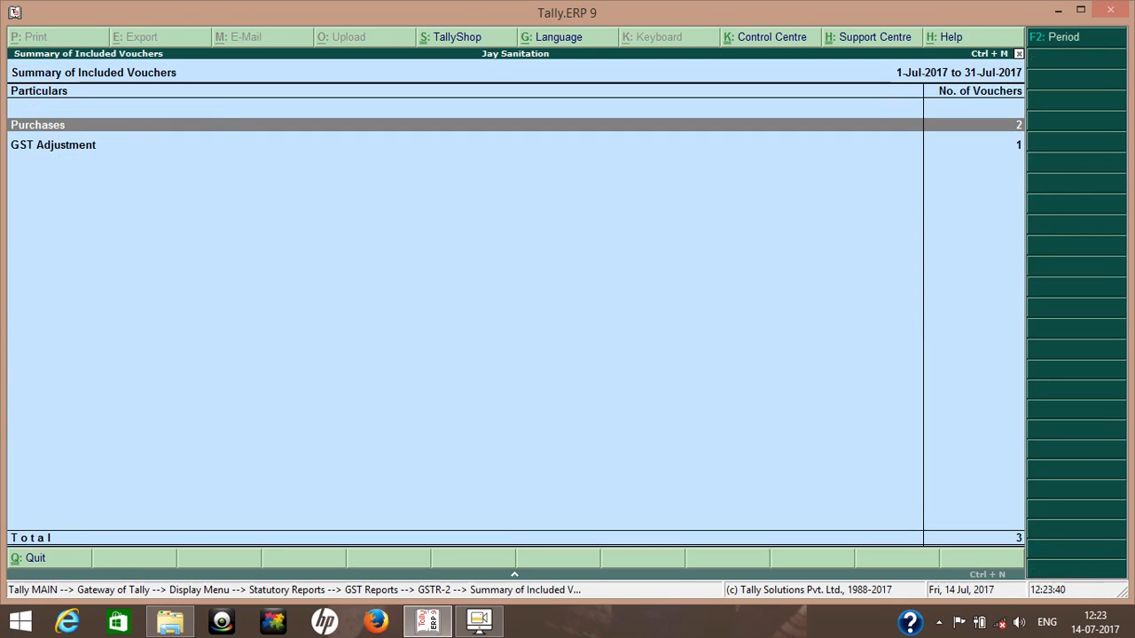
key("Return")
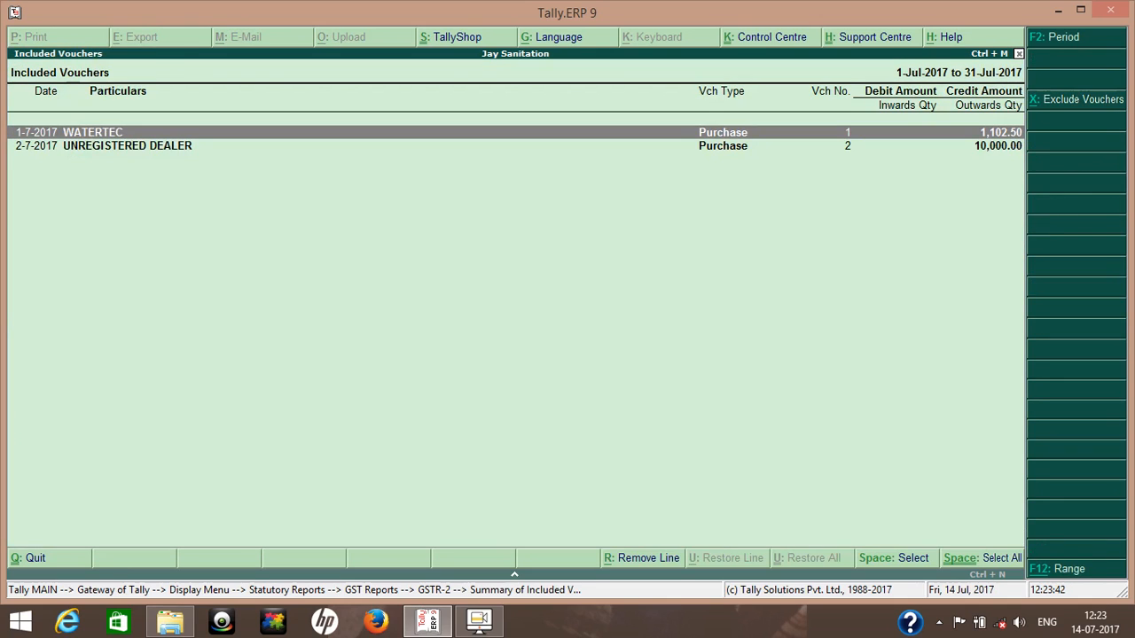
key("Escape")
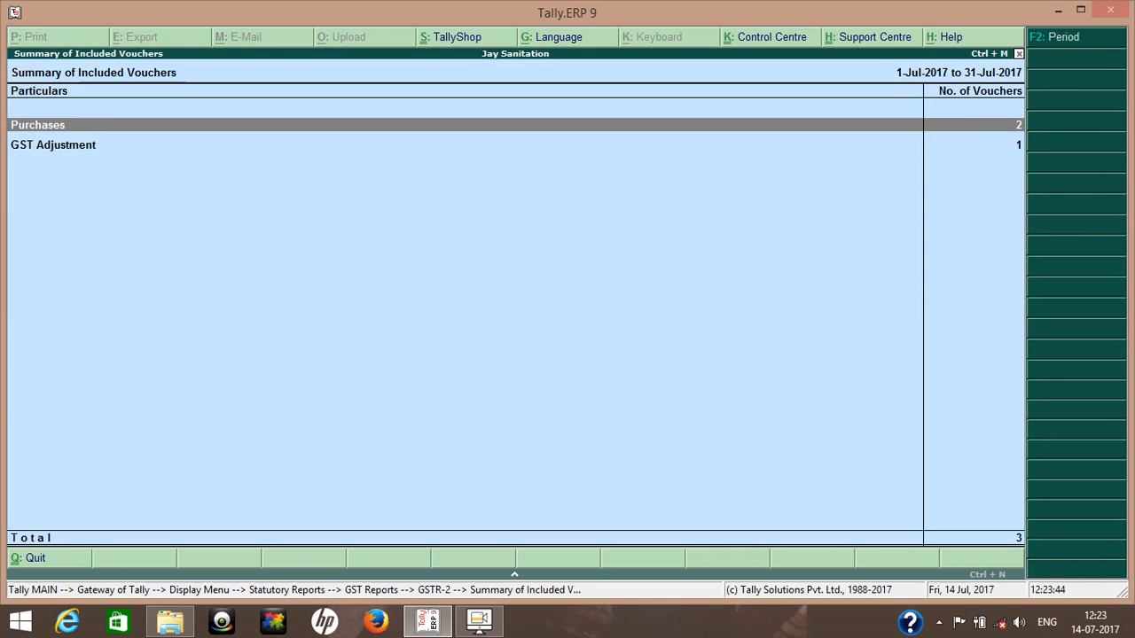
Check the GST Adjustment voucher included in the return and go back to the GSTR-2 summary.
key("Down")
key("Return")
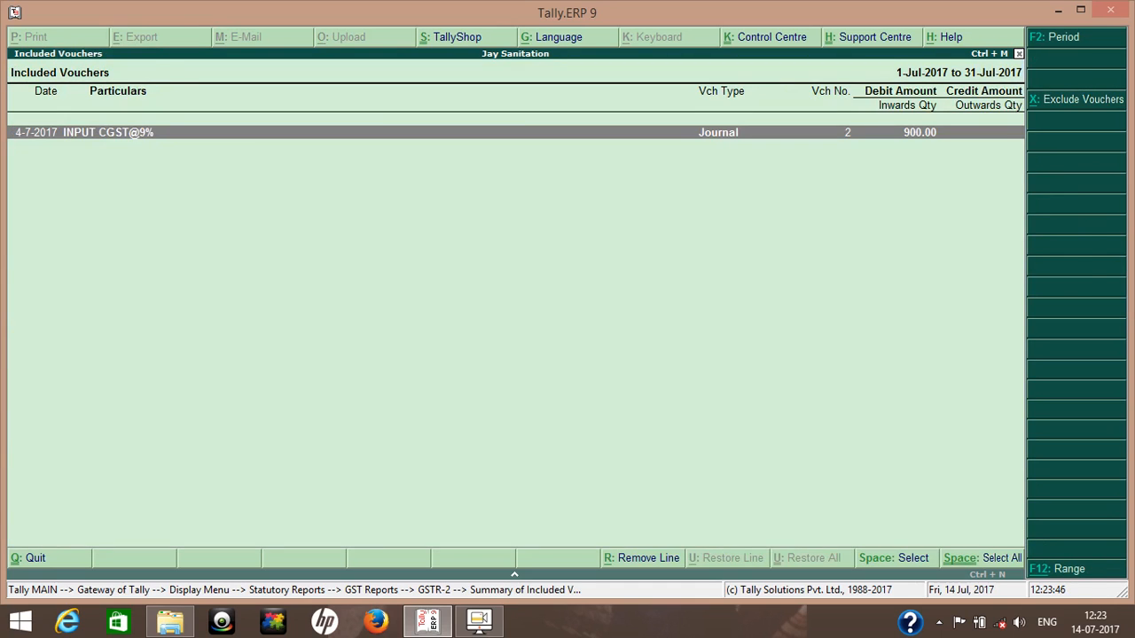
key("Escape")
key("Escape")
Examine the vouchers not relevant for the GSTR-2 return under Non GSTR2 Transactions and No GST Implications.
key("Down")
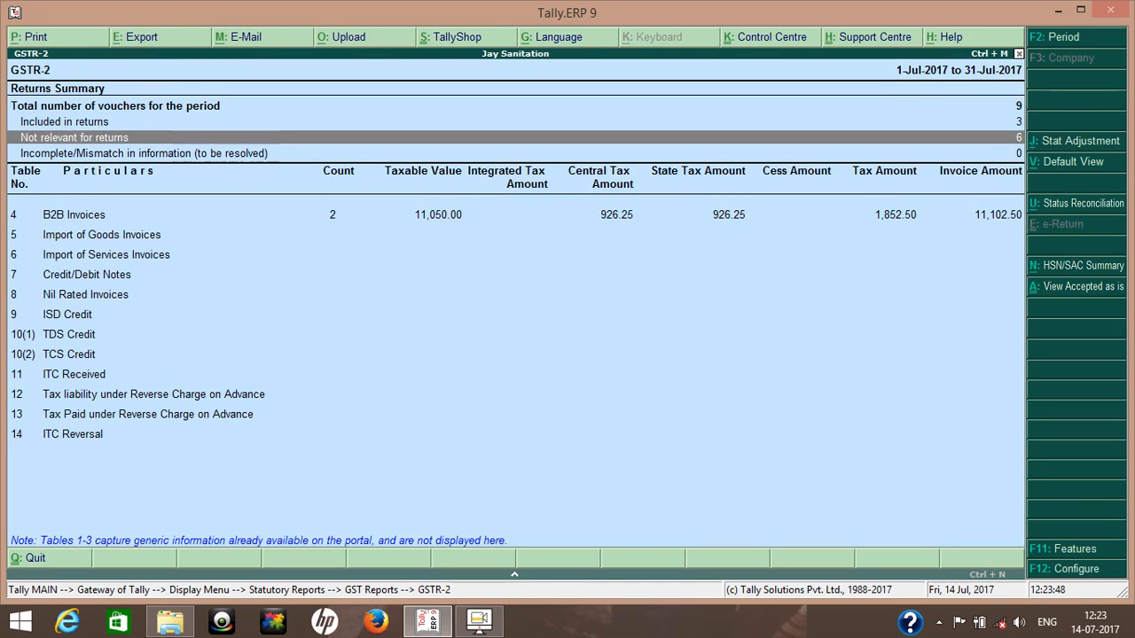
key("Return")
key("Down")
key("Down")
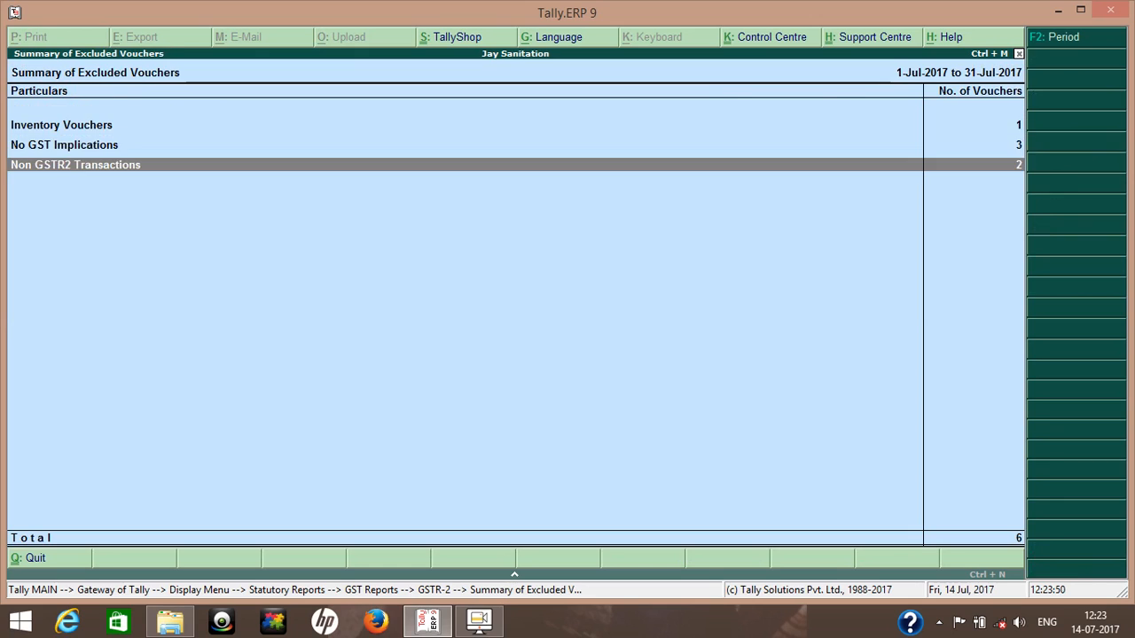
key("Return")
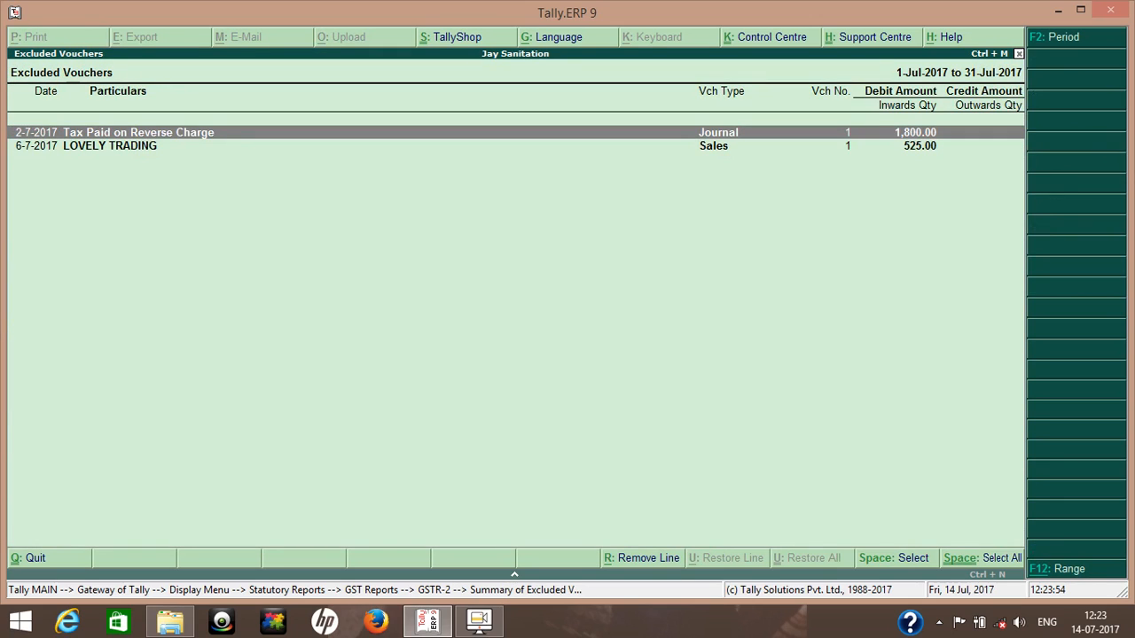
key("Escape")
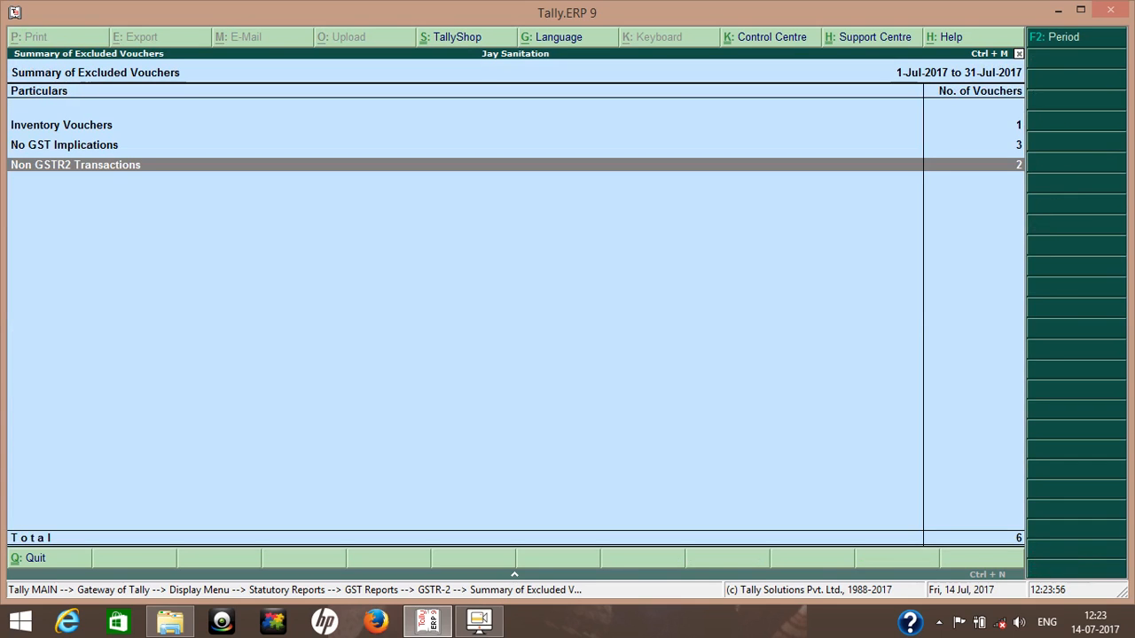
key("Up")
key("Return")
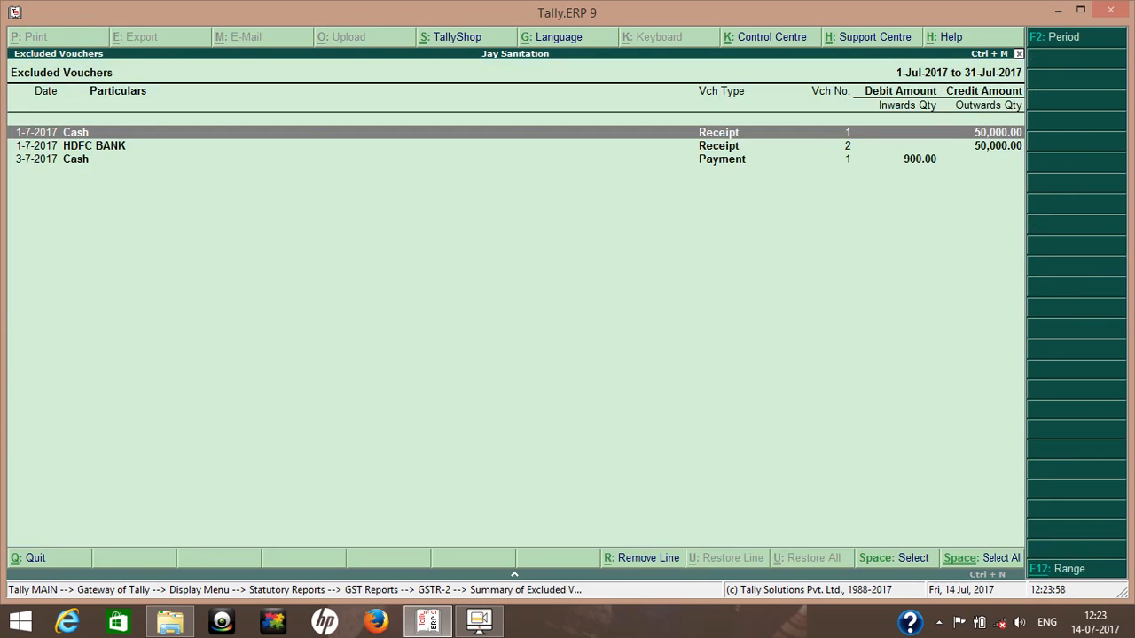
key("Escape")
key("Escape")
Review the B2B Invoices voucher register, including the UNREGISTERED DEALER purchase, and leave the GSTR-2 report.
key("Down")
key("Down")
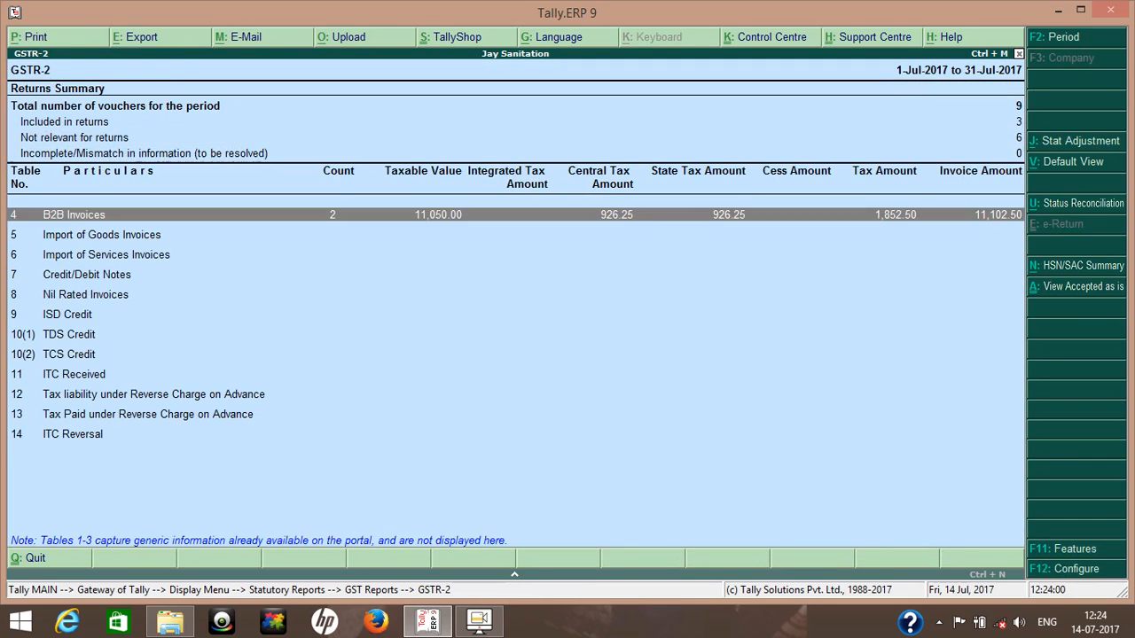
key("Down")
key("Up")
key("Return")
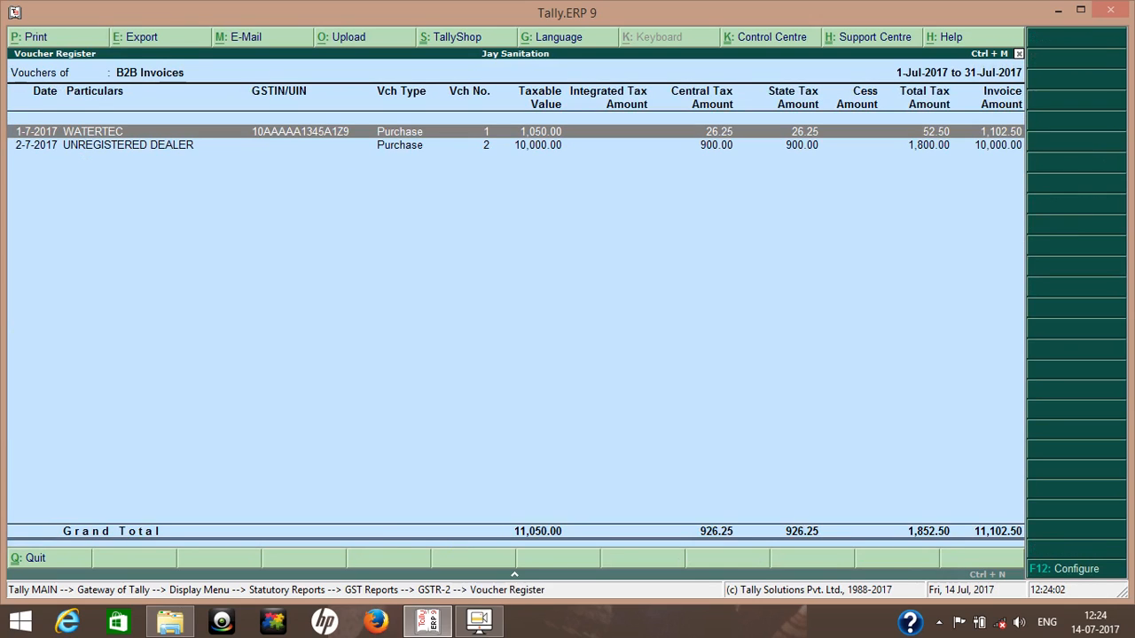
key("Down")
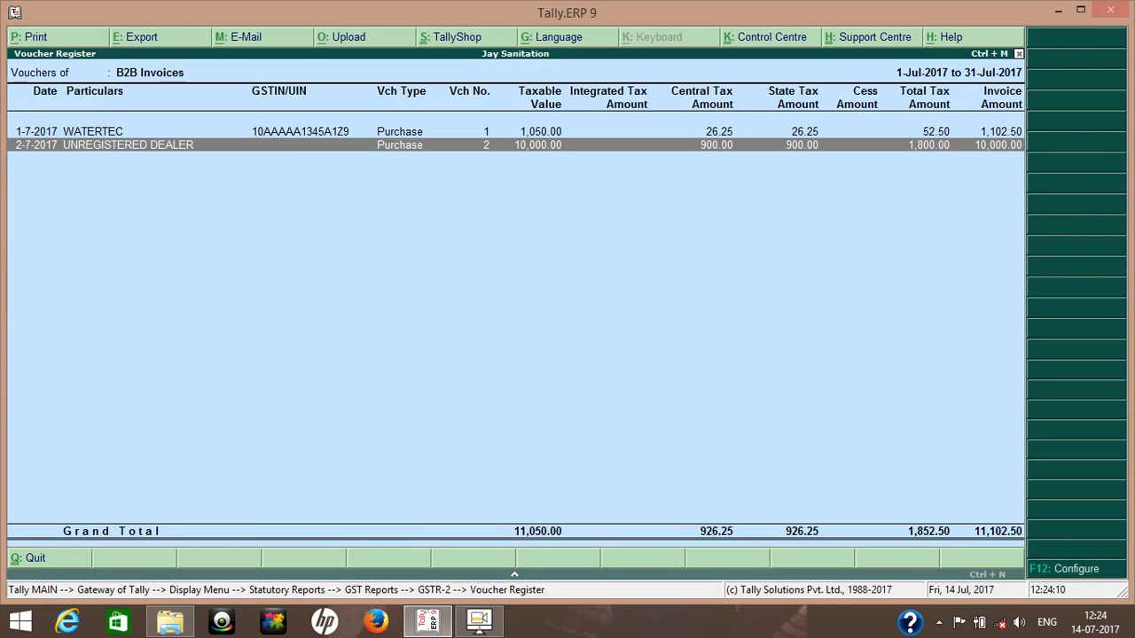
key("Escape")
key("Escape")
key("Escape")
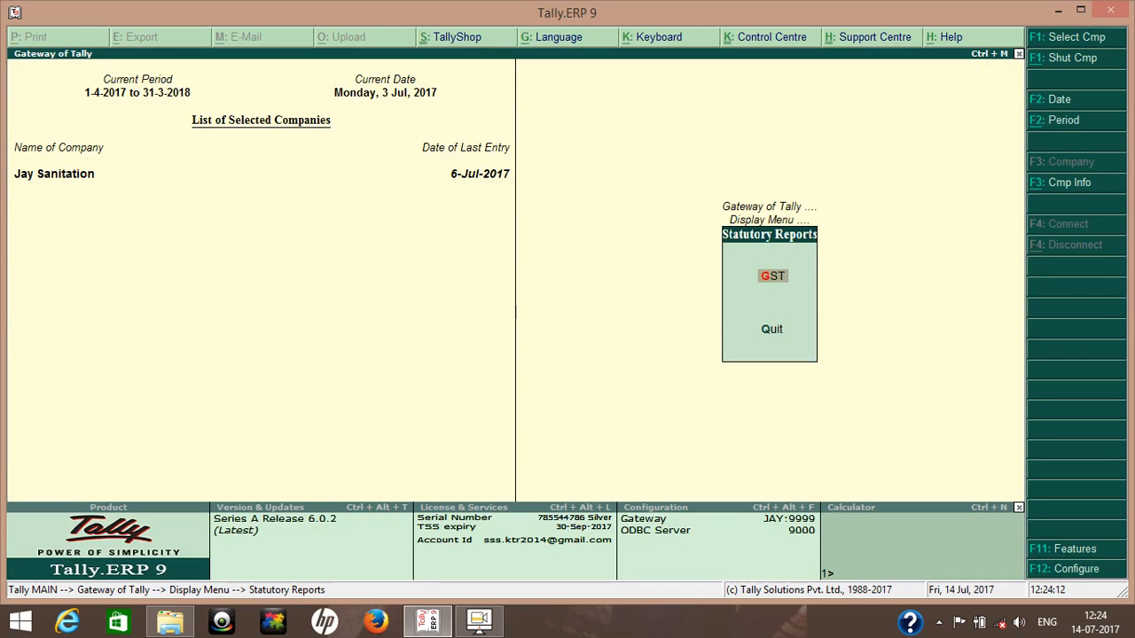